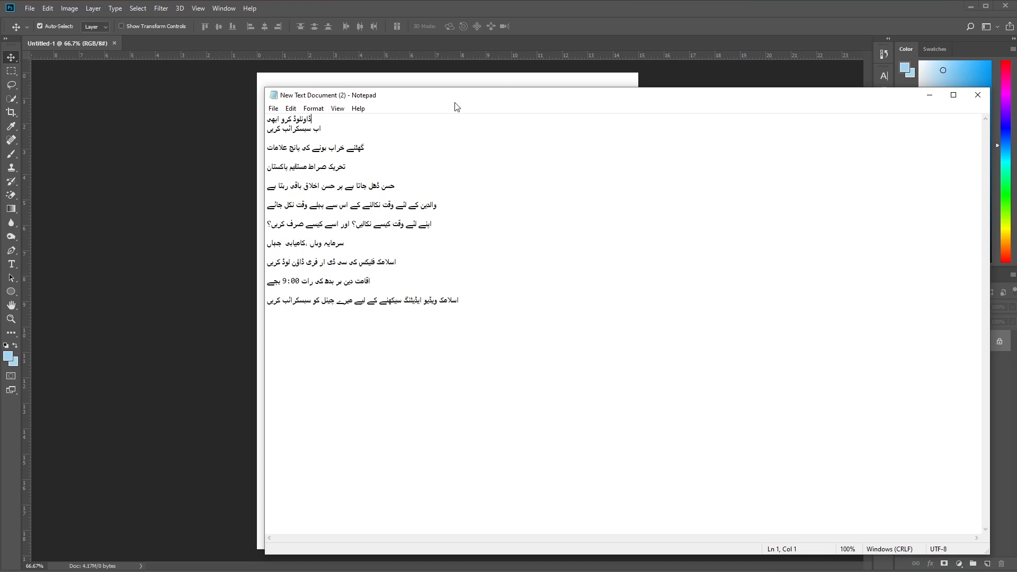
Step: Copy the line "اسلامک فلیکس کی سی ڈی ار فری ڈاؤن لوڈ کریں" from the Notepad document and minimise Notepad
left_click_drag(455, 98, 496, 99)
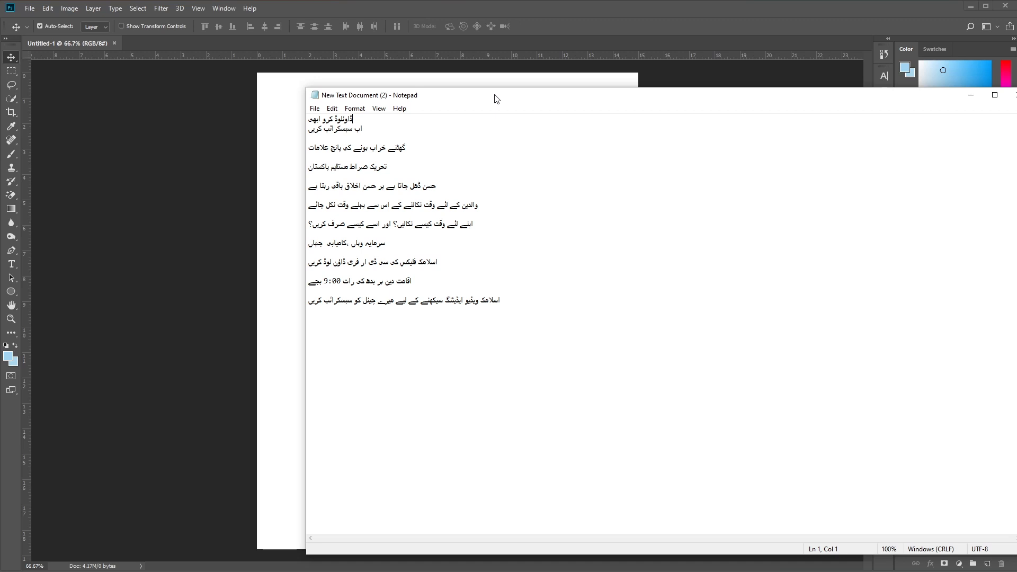
mouse_move(451, 262)
left_mouse_down()
mouse_move(341, 262)
mouse_move(437, 262)
left_mouse_up()
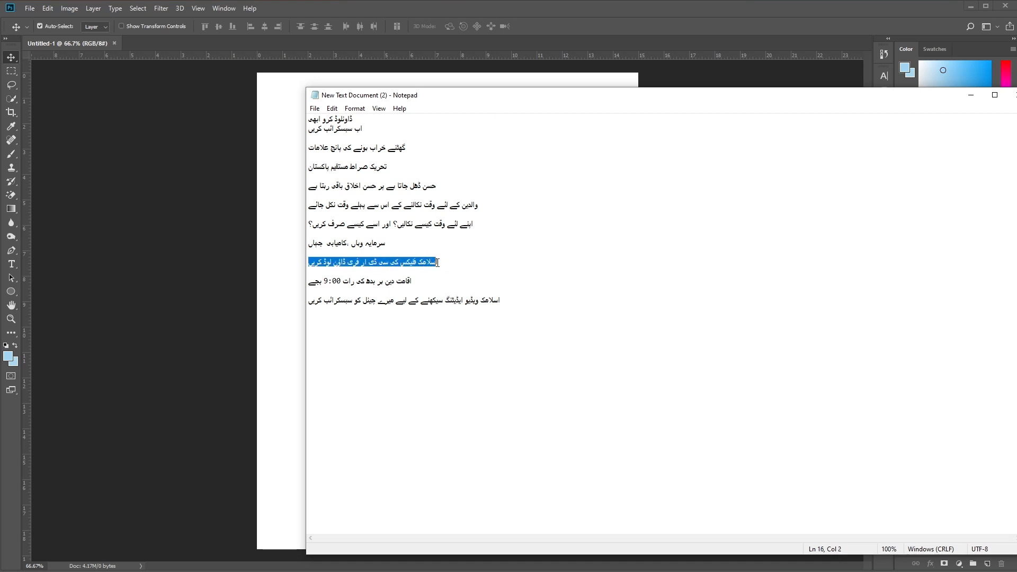
right_click(393, 262)
left_click(390, 262)
mouse_move(439, 264)
left_mouse_down()
mouse_move(400, 264)
mouse_move(437, 265)
left_mouse_up()
right_click(427, 264)
left_click(443, 299)
left_click(971, 94)
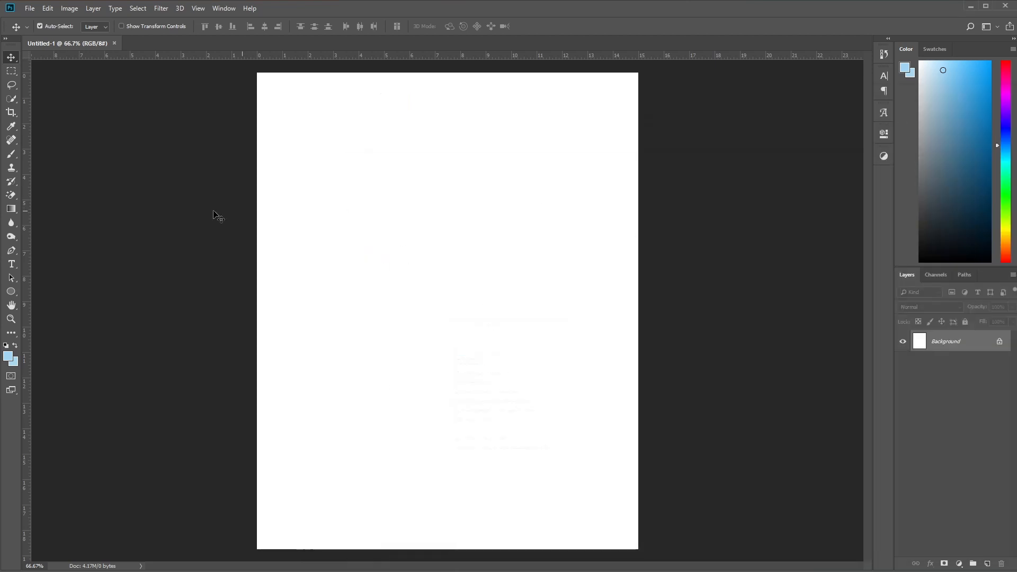
Step: Paste the copied Urdu line as a text layer on the blank page and position it slightly above the page's middle
left_click(11, 264)
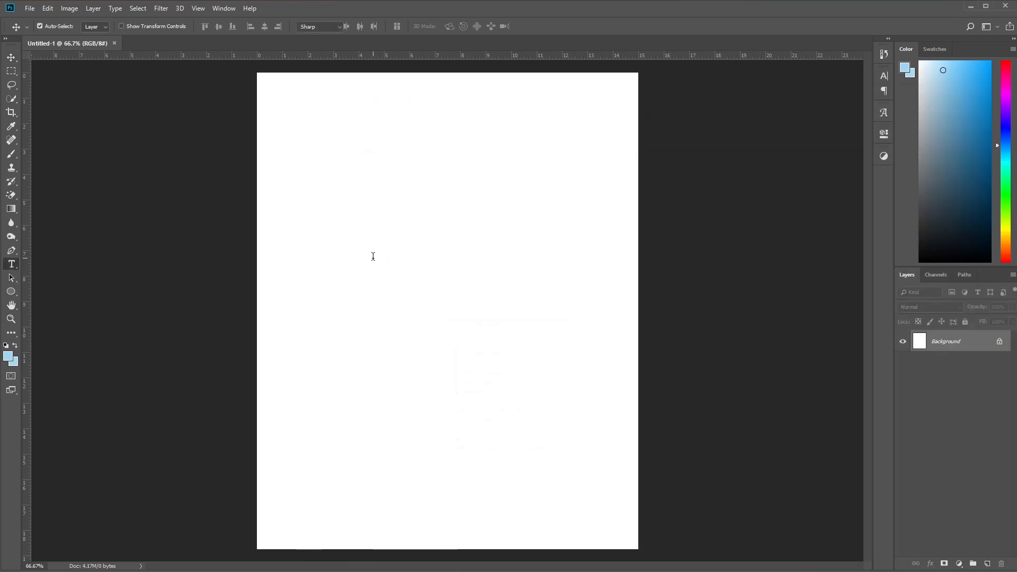
left_click(374, 258)
key("ctrl+v")
key("ctrl+Return")
key("v")
left_click_drag(331, 256, 503, 257)
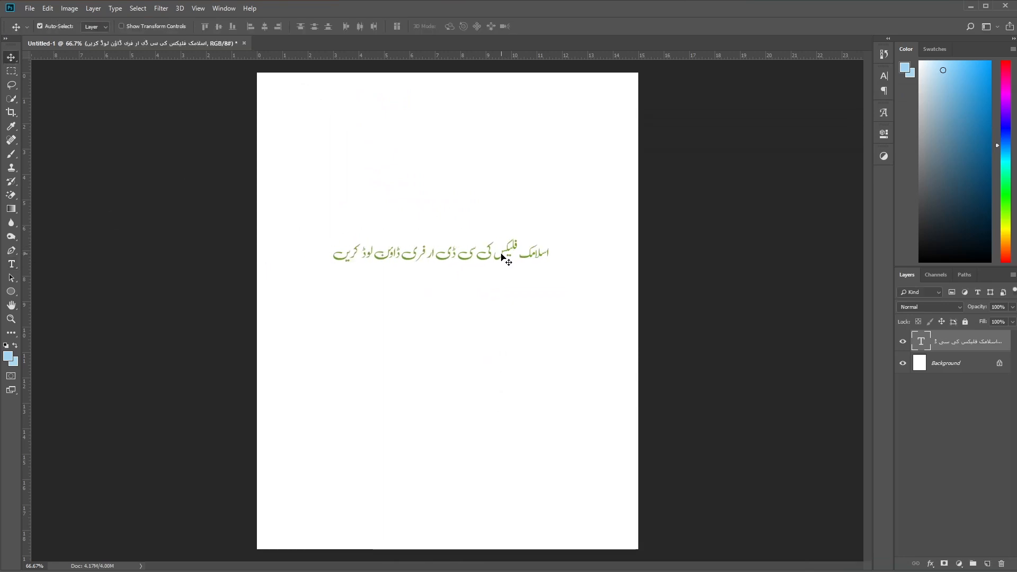
left_click_drag(502, 257, 502, 276)
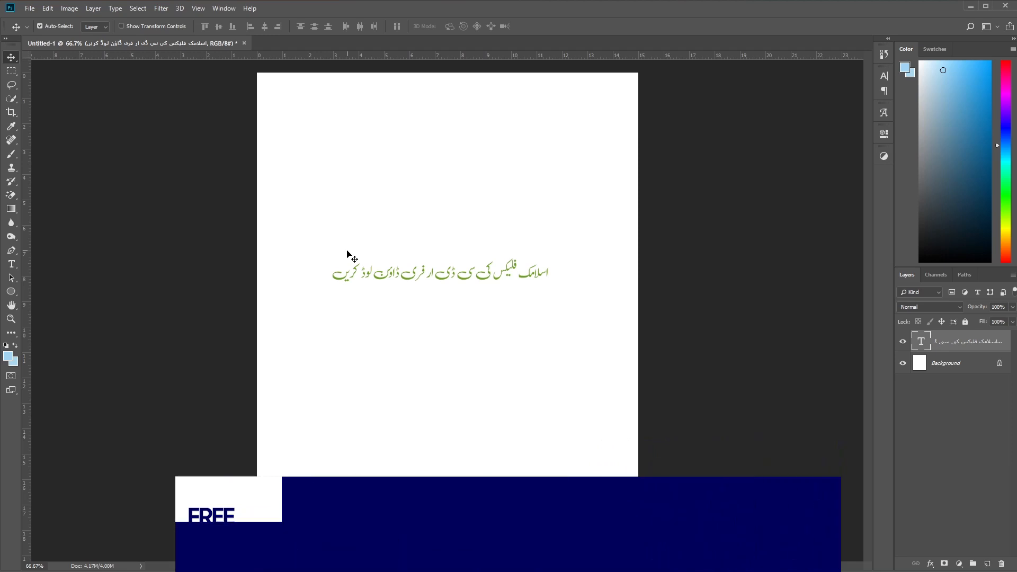
left_click_drag(408, 284, 464, 275)
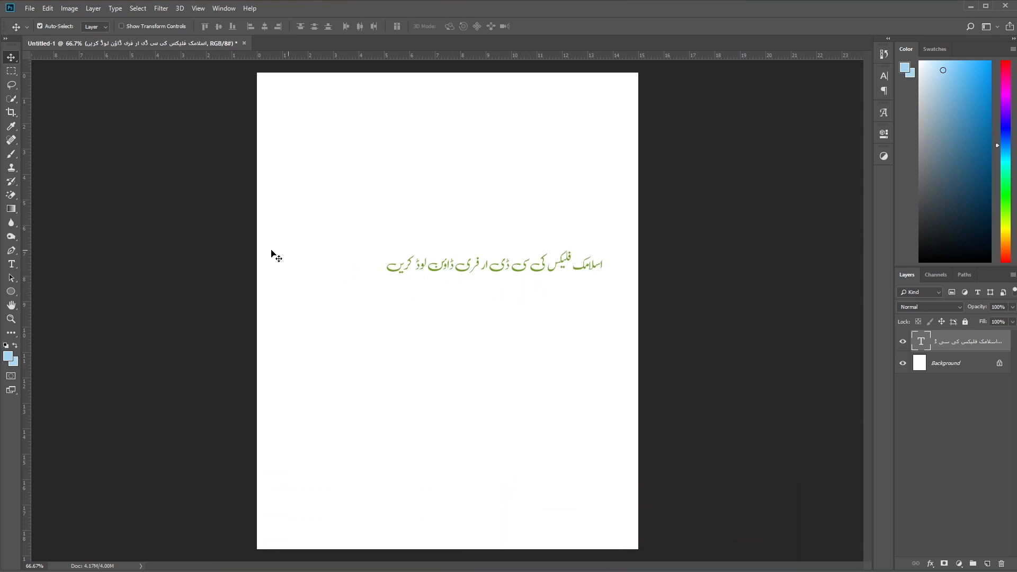
Step: Break the Urdu text into two lines before "سی ڈی ار" and shift it toward the page's centre
left_click(11, 264)
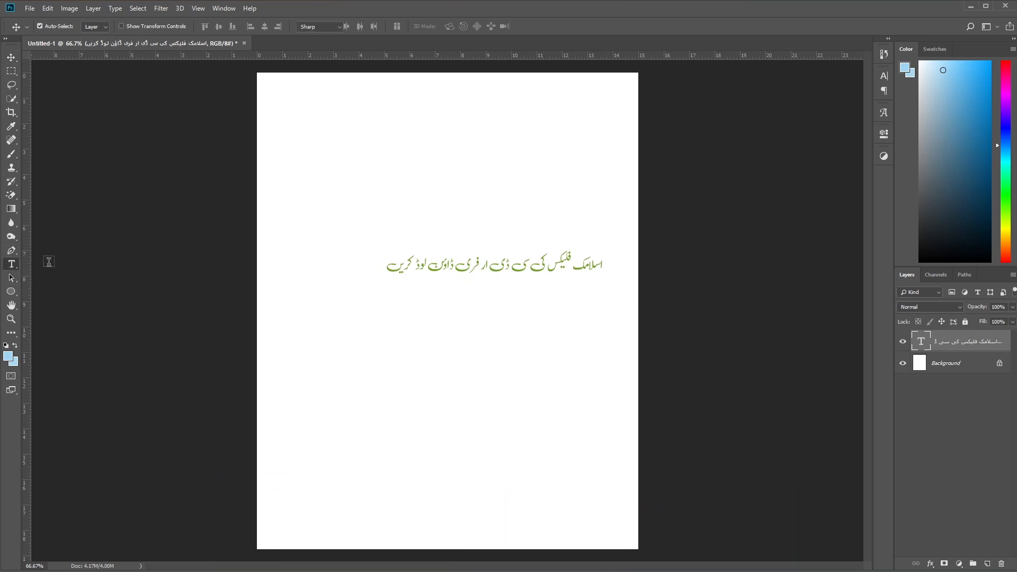
left_click(530, 265)
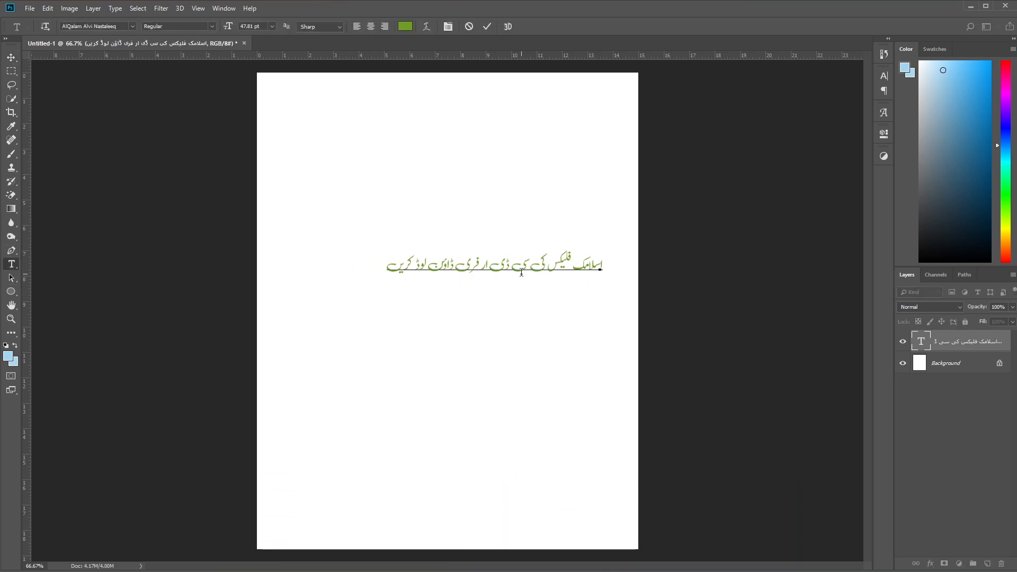
left_click(11, 57)
left_click_drag(524, 283, 475, 283)
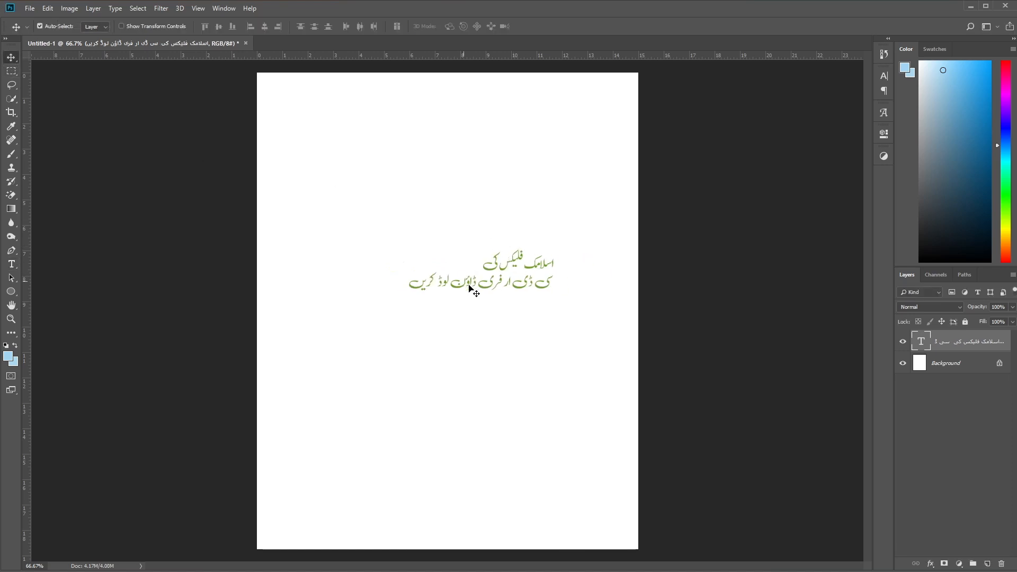
Step: Scale the two-line Urdu text to about 192% and centre it horizontally on the page
key("ctrl")
key("ctrl+t")
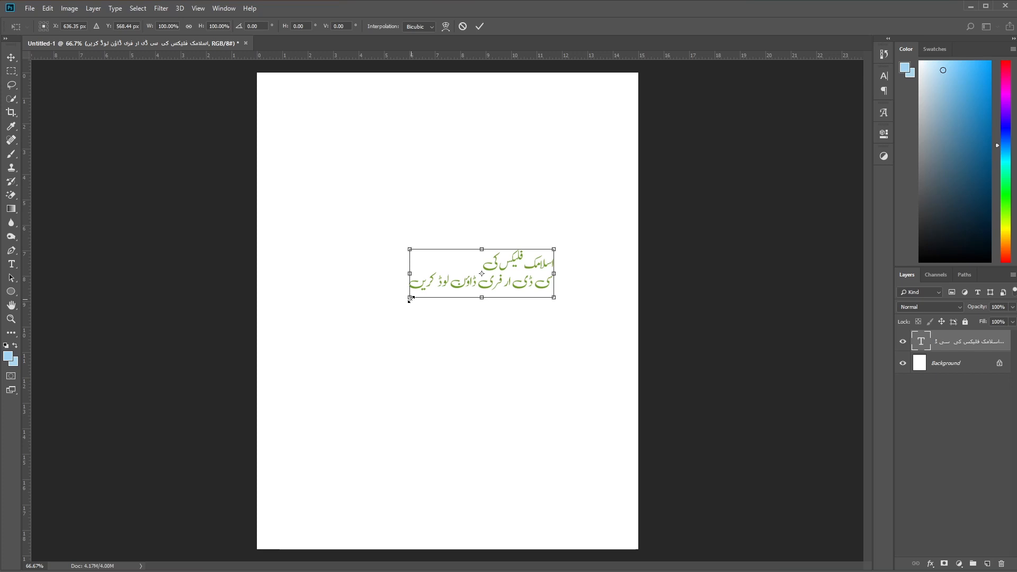
left_click_drag(409, 298, 369, 396)
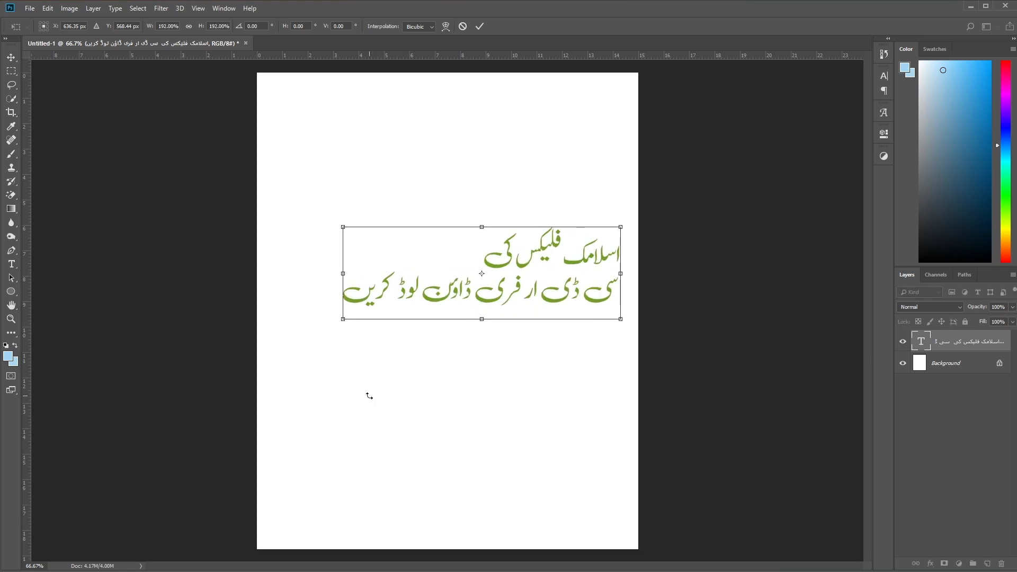
key("Return")
left_click_drag(537, 278, 504, 277)
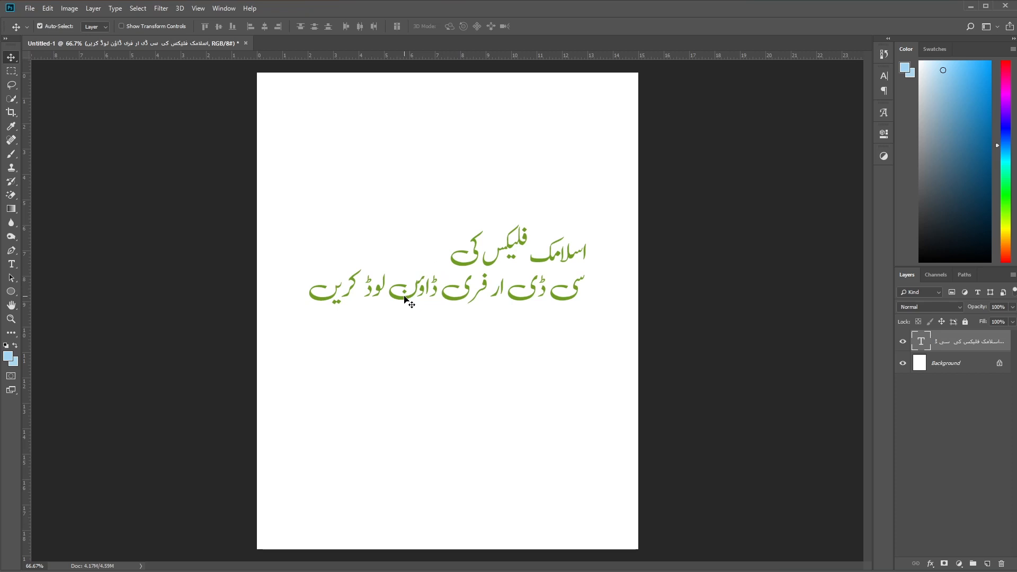
Step: Cut the words "ڈاؤن لوڈ کریں" from the end of the second text line
left_click(11, 264)
left_click_drag(442, 292, 312, 292)
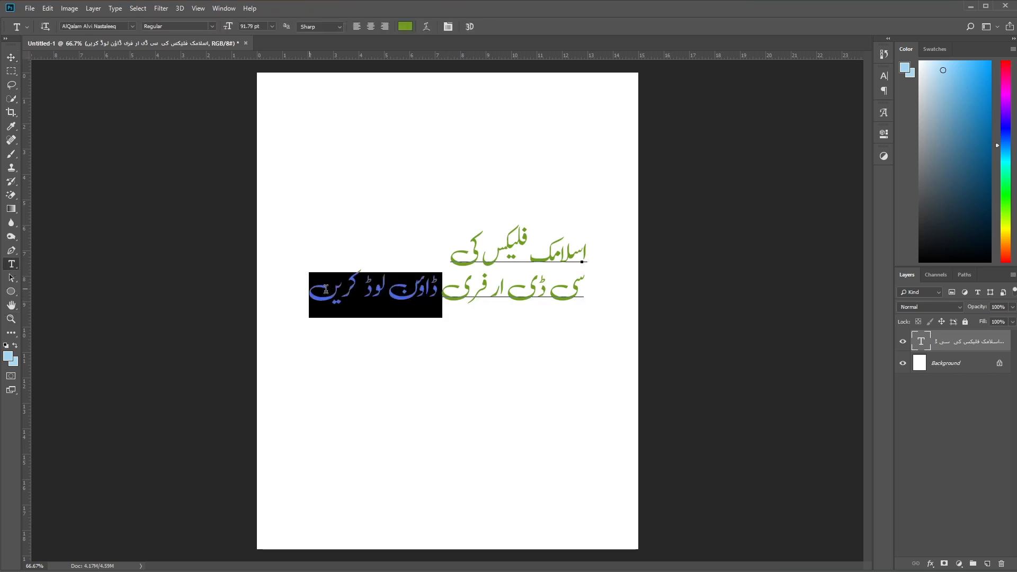
right_click(326, 295)
left_click(341, 313)
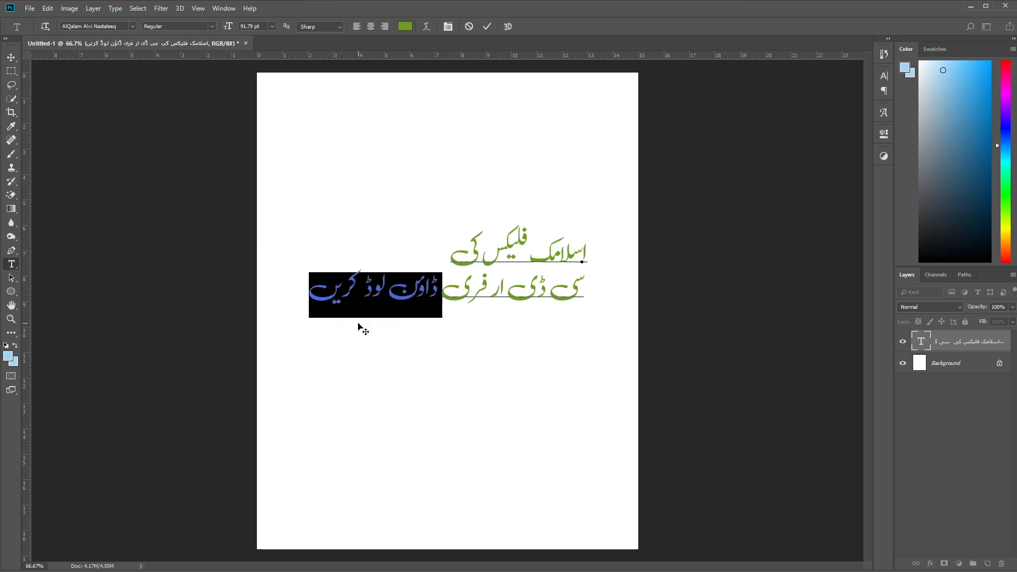
left_click(11, 56)
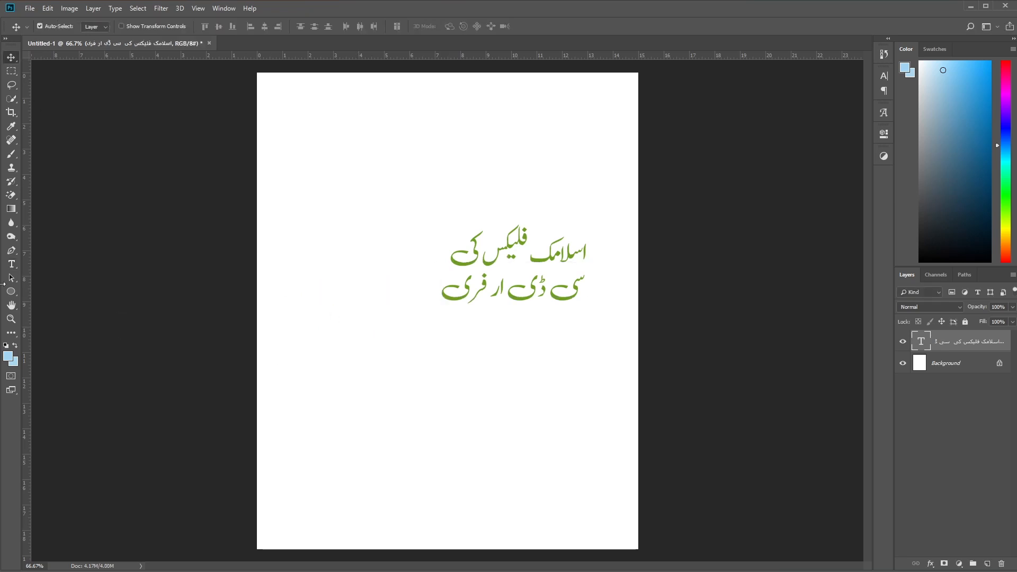
Step: Paste "ڈاؤن لوڈ کریں" as a separate text layer in the lower left part of the page
left_click(11, 264)
left_click(406, 427)
key("ctrl+v")
left_click(11, 57)
left_click_drag(375, 424, 375, 439)
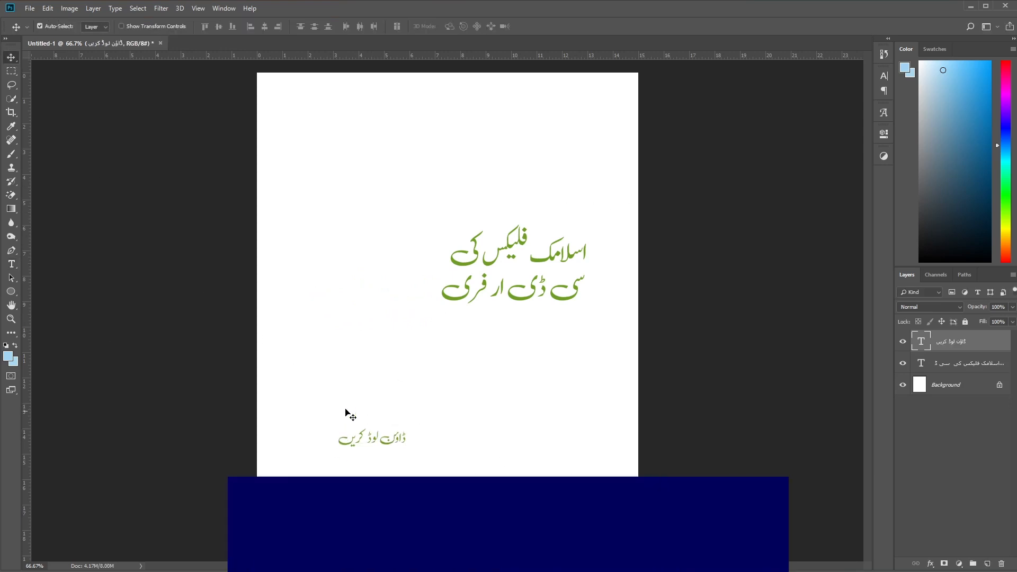
Step: Enlarge the two-line headline to about 123 pt and place it in the upper right part of the page
left_click_drag(509, 290, 520, 247)
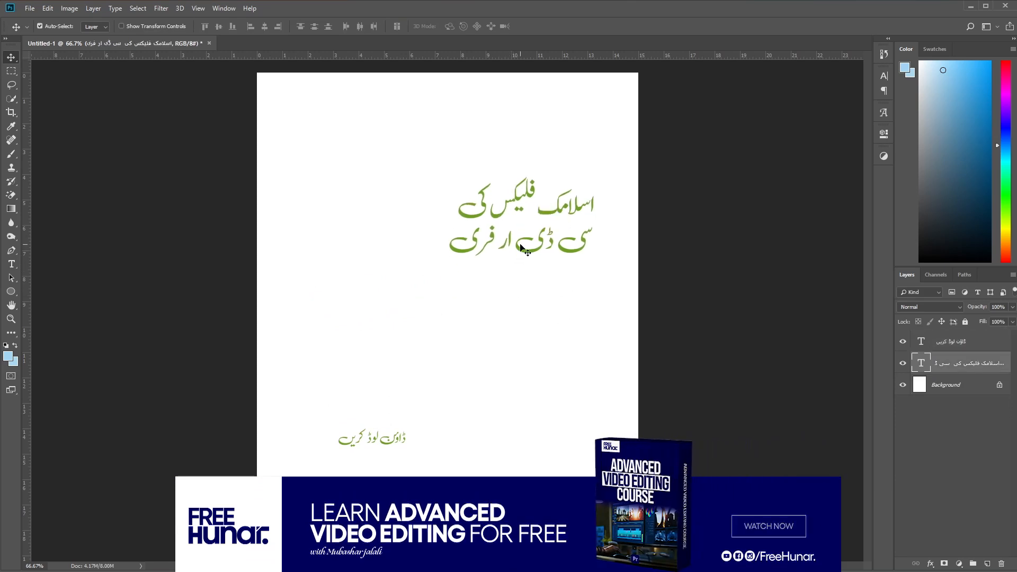
key("ctrl+t")
left_click_drag(447, 273, 423, 343)
key("Return")
mouse_move(525, 262)
left_mouse_down()
mouse_move(541, 242)
mouse_move(503, 233)
mouse_move(515, 256)
left_mouse_up()
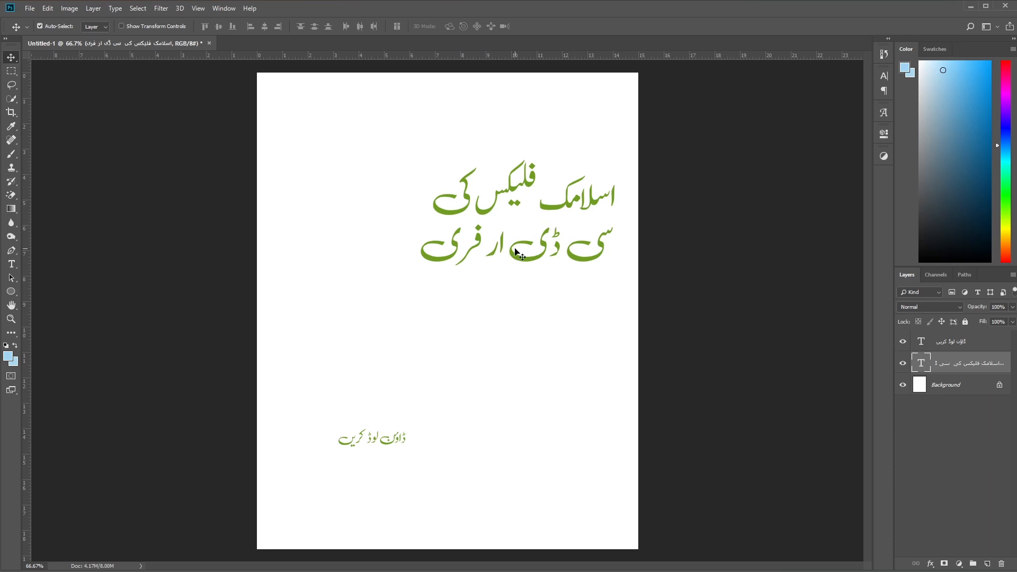
left_click_drag(517, 253, 522, 263)
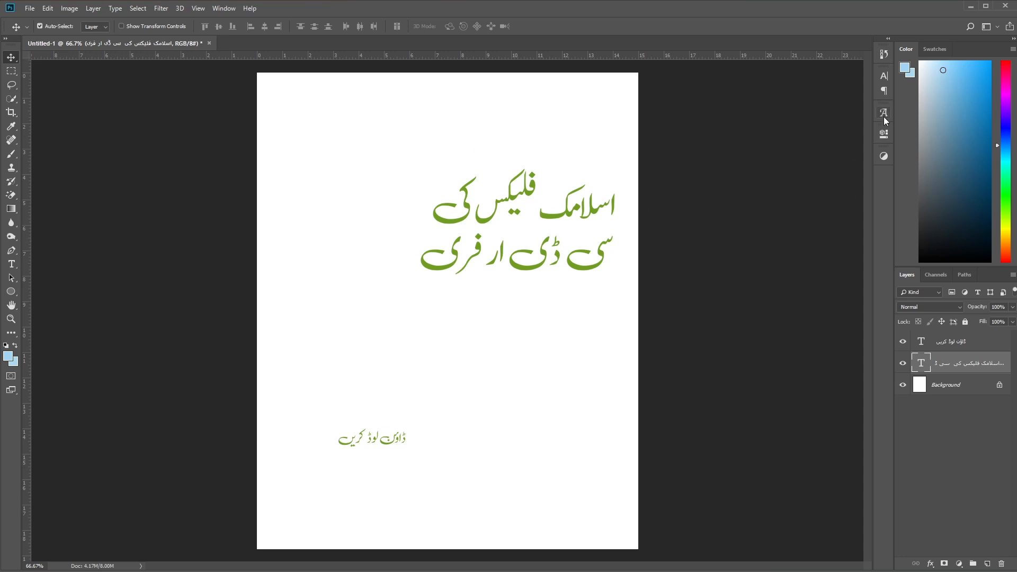
Step: Set the headline's text colour to black and move "ڈاؤن لوڈ کریں" closer to the page's bottom edge
left_click(883, 134)
left_click(797, 262)
left_click(733, 462)
left_click(841, 323)
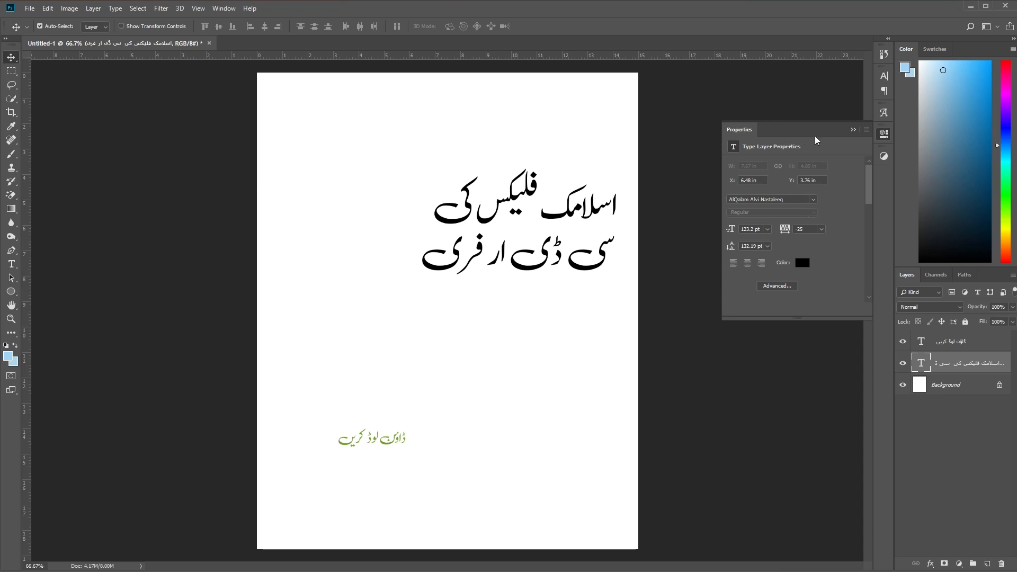
left_click(853, 130)
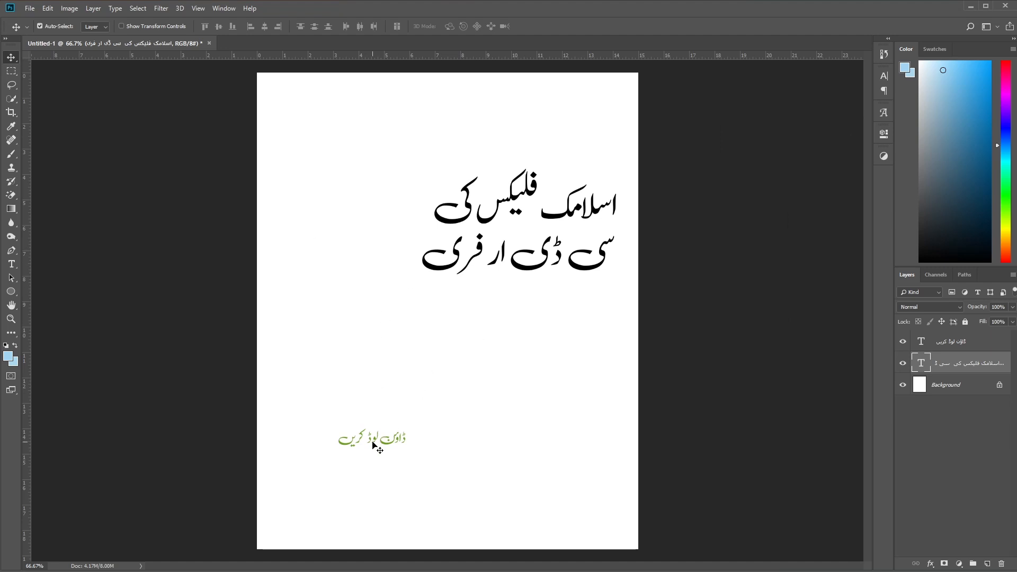
left_click_drag(375, 441, 383, 487)
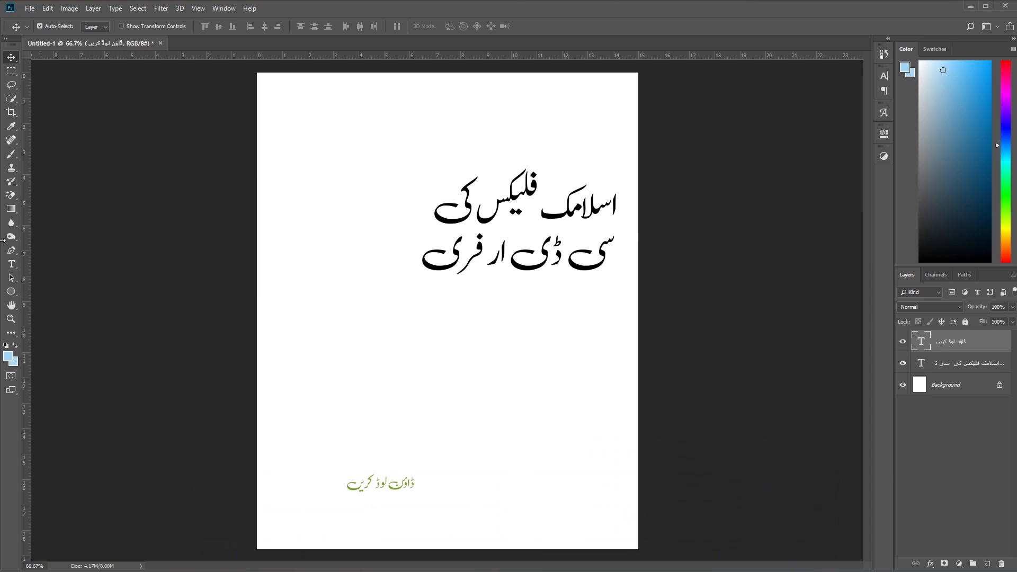
Step: Set the font of the headline words "سی ڈی ار" to AlQalam Taj Nastaleeq
left_click(11, 264)
left_click_drag(485, 264, 614, 258)
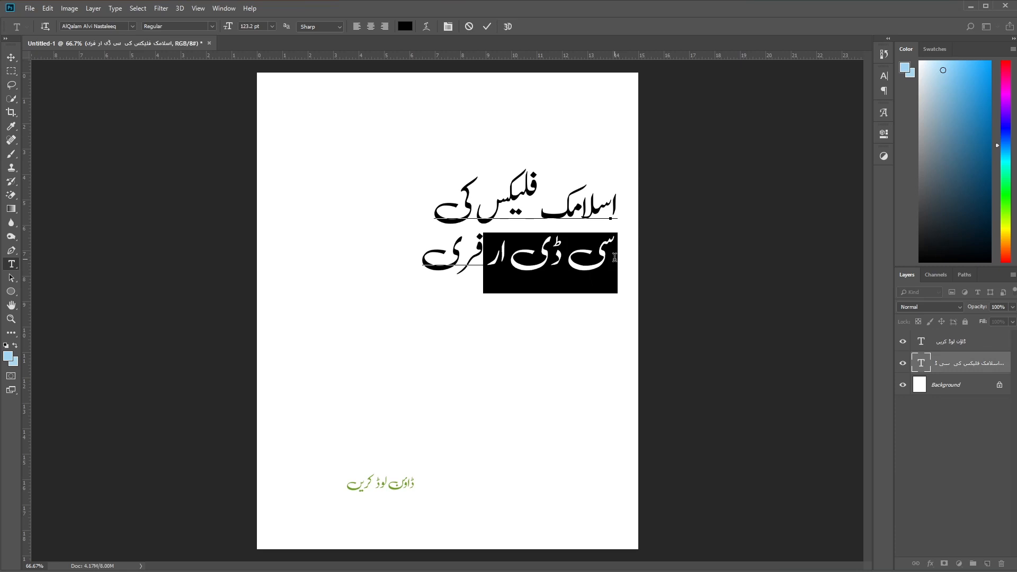
left_click(883, 75)
left_click(820, 88)
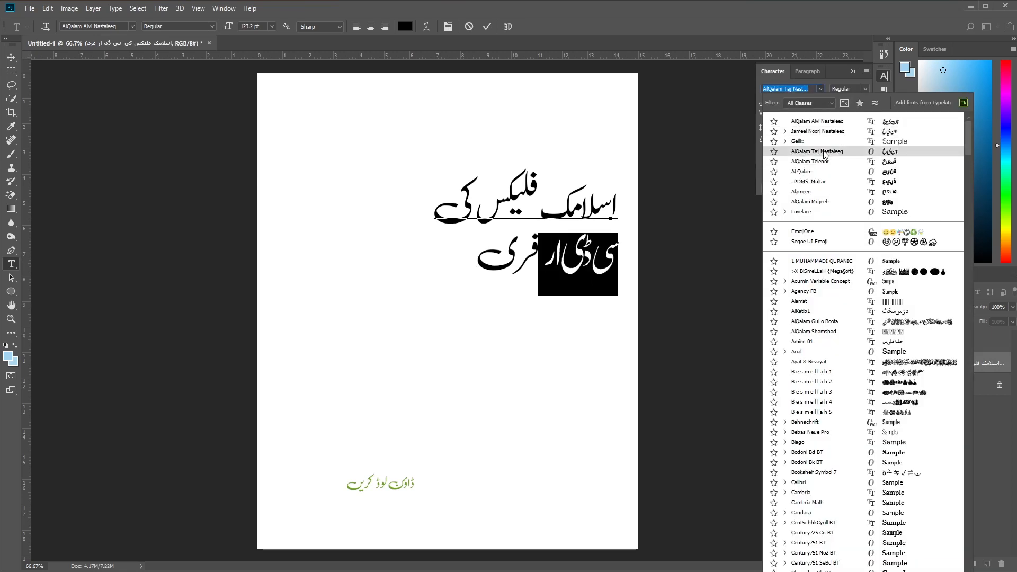
left_click(823, 152)
Step: Colour only the headline words "سی ڈی ار" red (ff0000)
left_click(545, 245)
left_click_drag(551, 265, 715, 216)
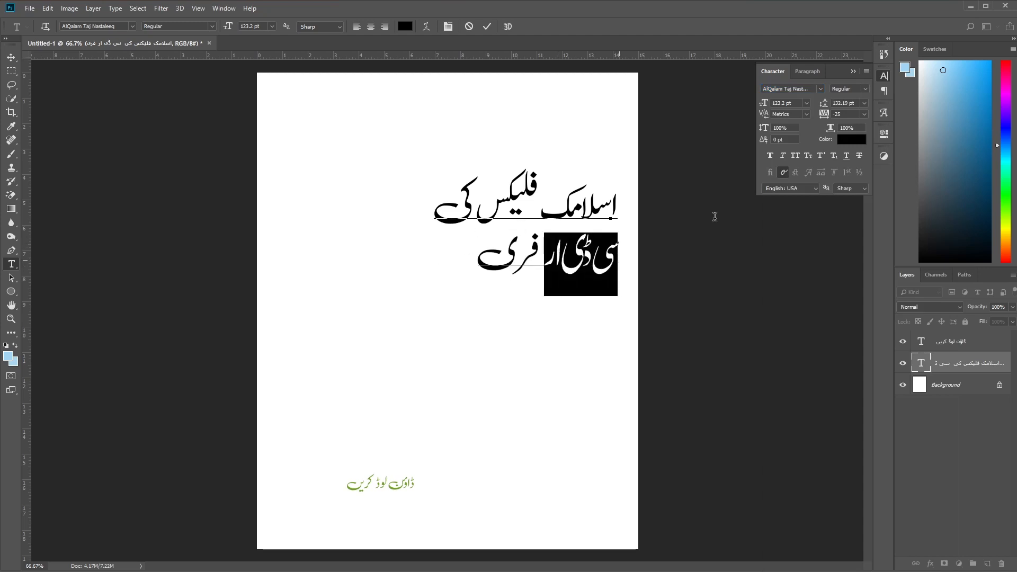
left_click(845, 140)
left_click_drag(686, 420, 780, 287)
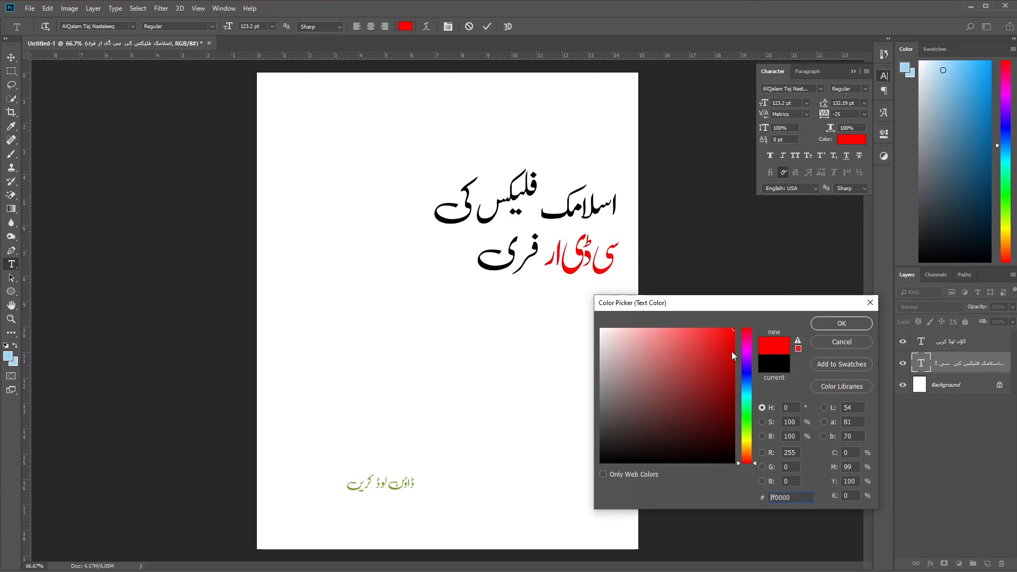
left_click(850, 323)
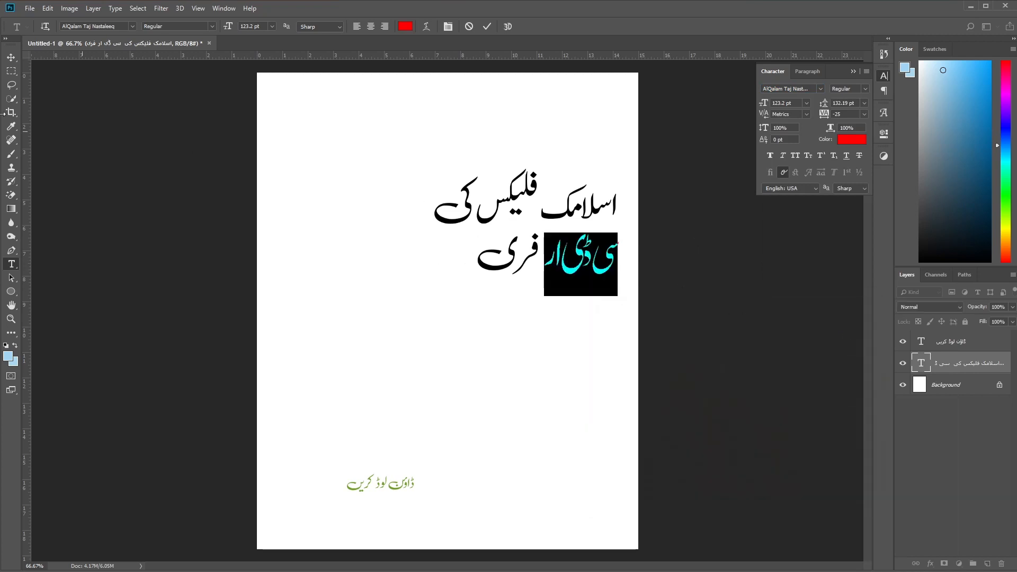
left_click(11, 57)
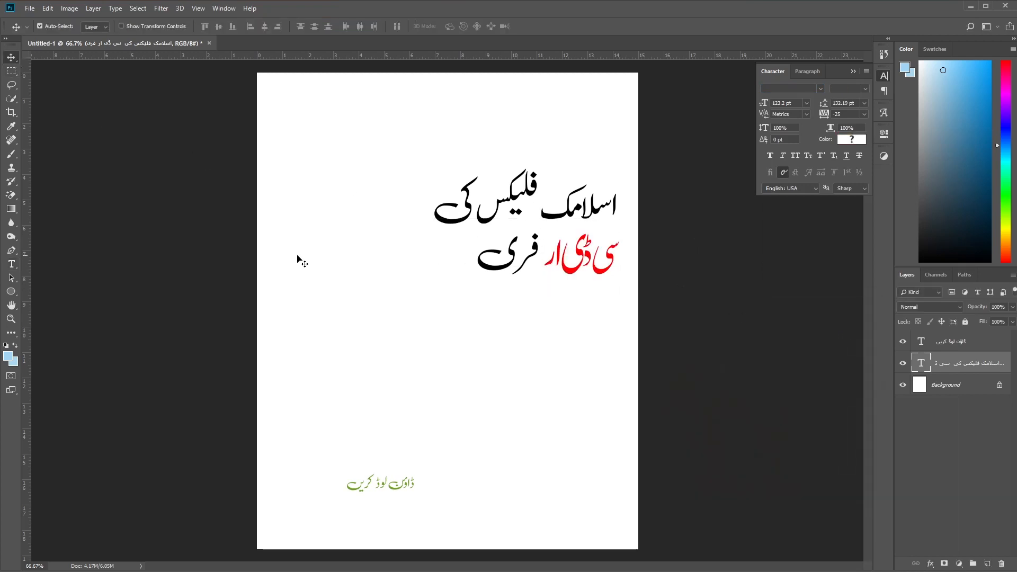
Step: Draw a rectangle shape of about 239 × 131 px over the red words "سی ڈی ار"
left_click(11, 292)
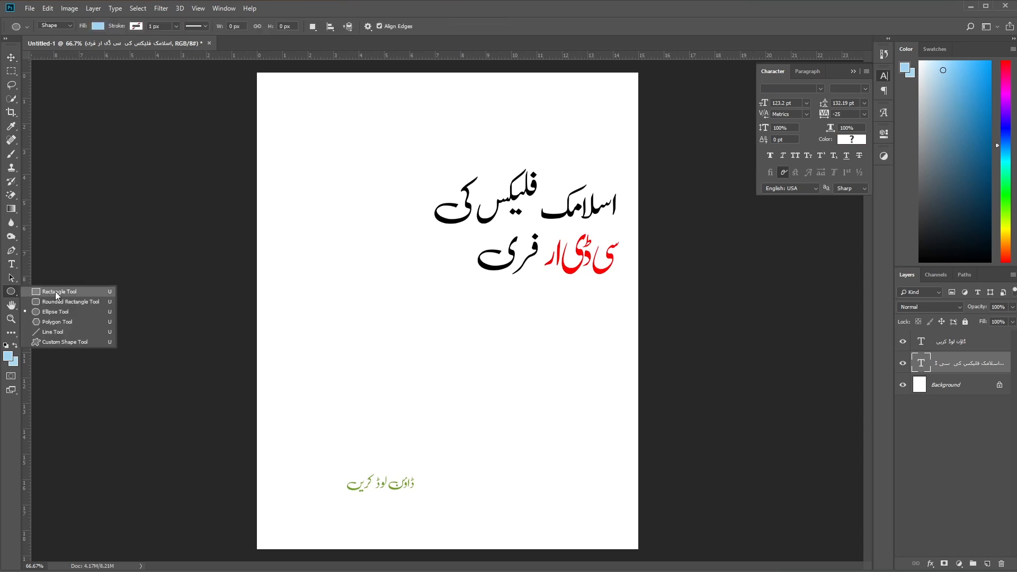
left_click(55, 290)
left_click_drag(626, 232, 542, 278)
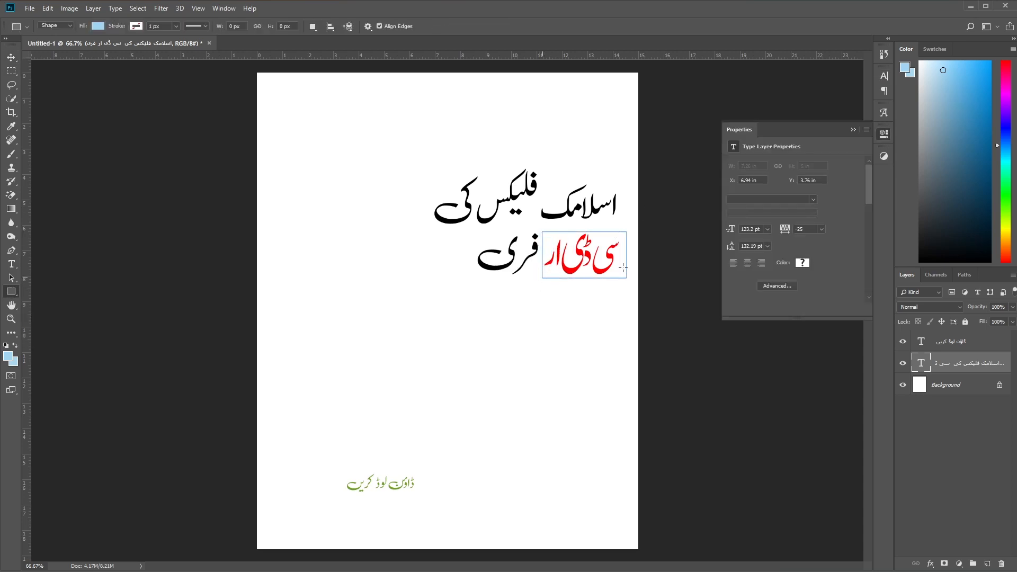
Step: Fill the rectangle over the headline words "سی ڈی ار" with pale yellow (fff580)
left_click(734, 196)
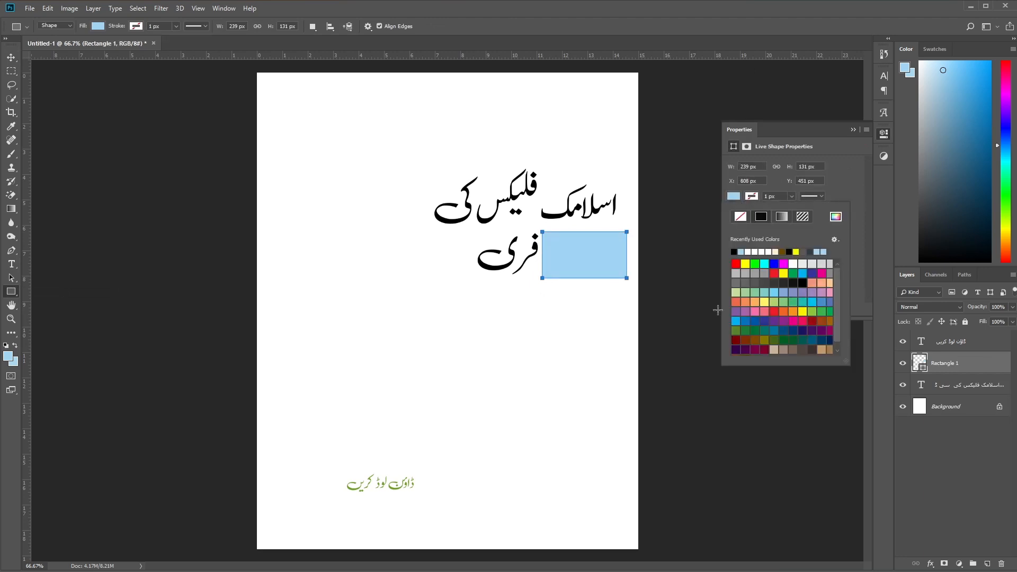
left_click(836, 217)
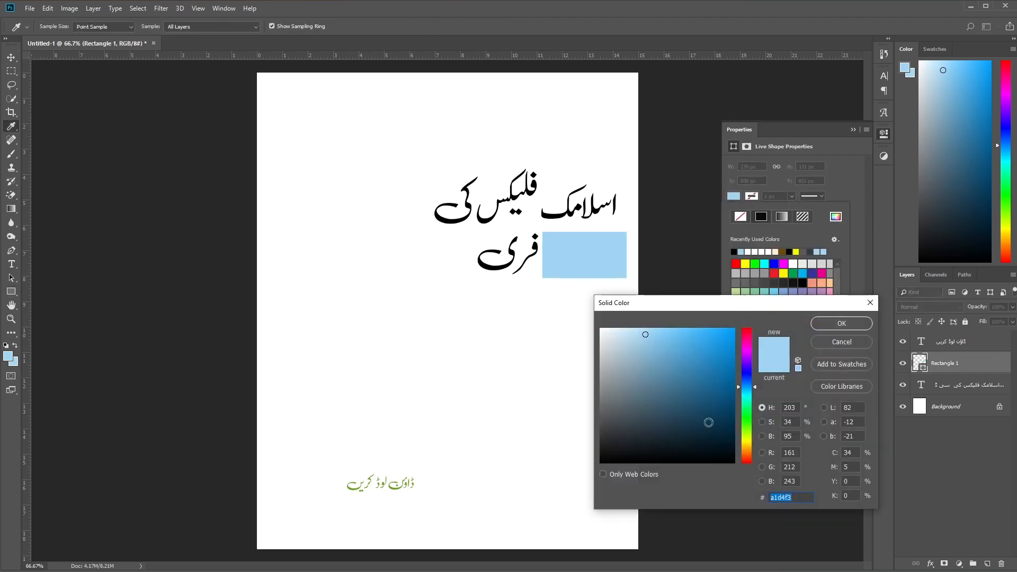
type("efff80")
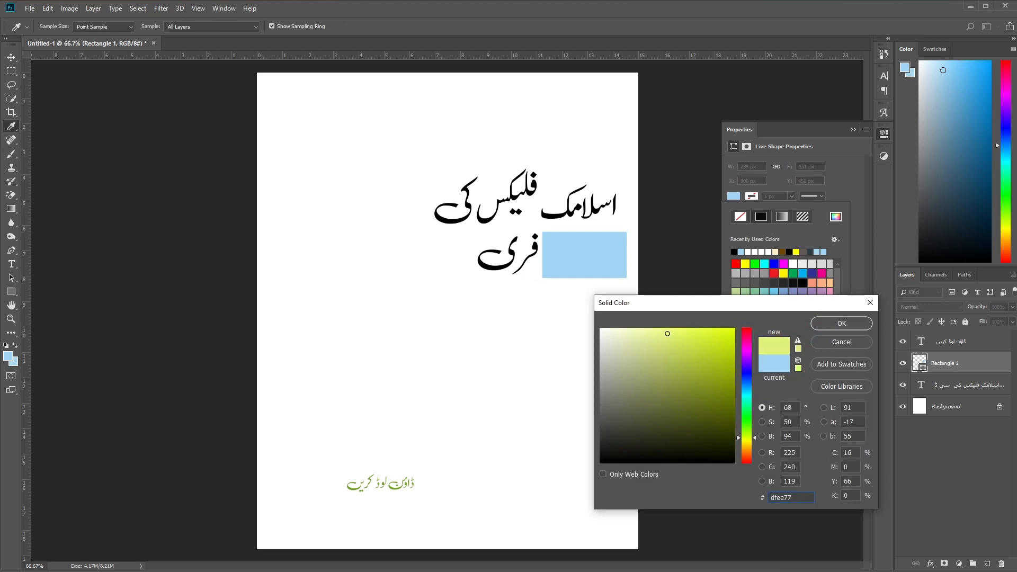
left_click(744, 442)
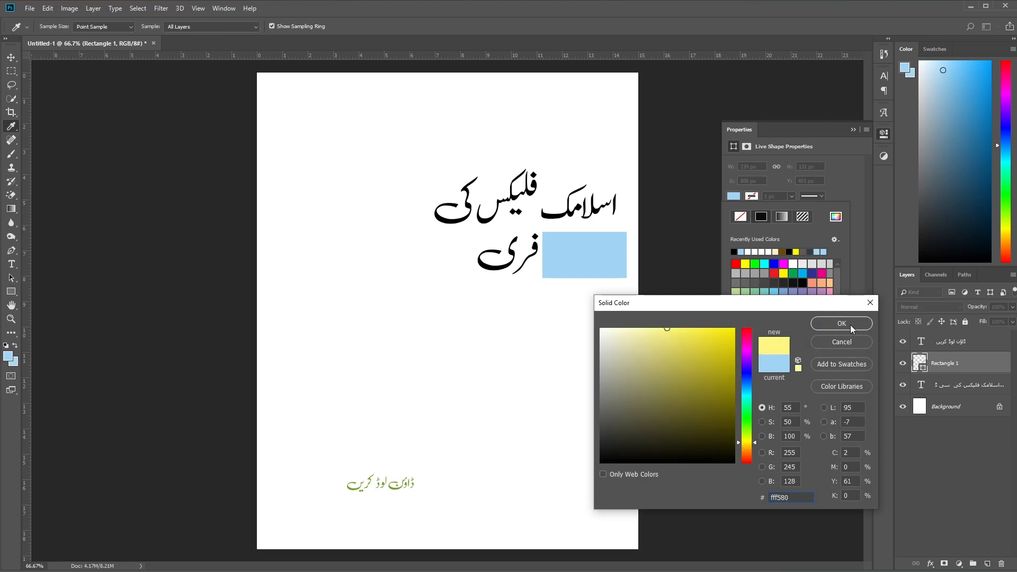
left_click(842, 323)
left_click(852, 129)
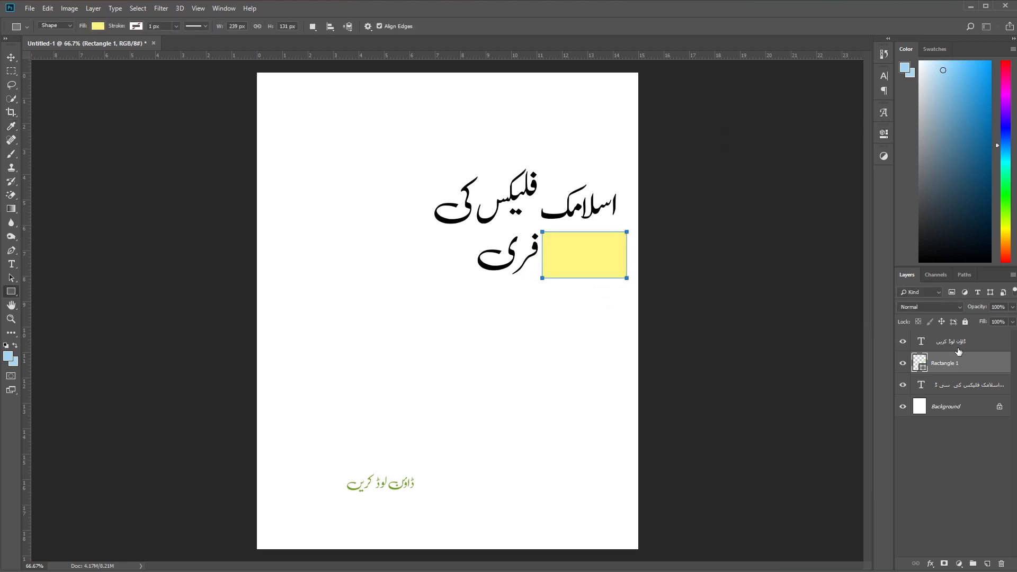
Step: Move the yellow rectangle's layer beneath the headline text and nudge it slightly left to centre it behind "سی ڈی ار"
left_click_drag(964, 370, 961, 396)
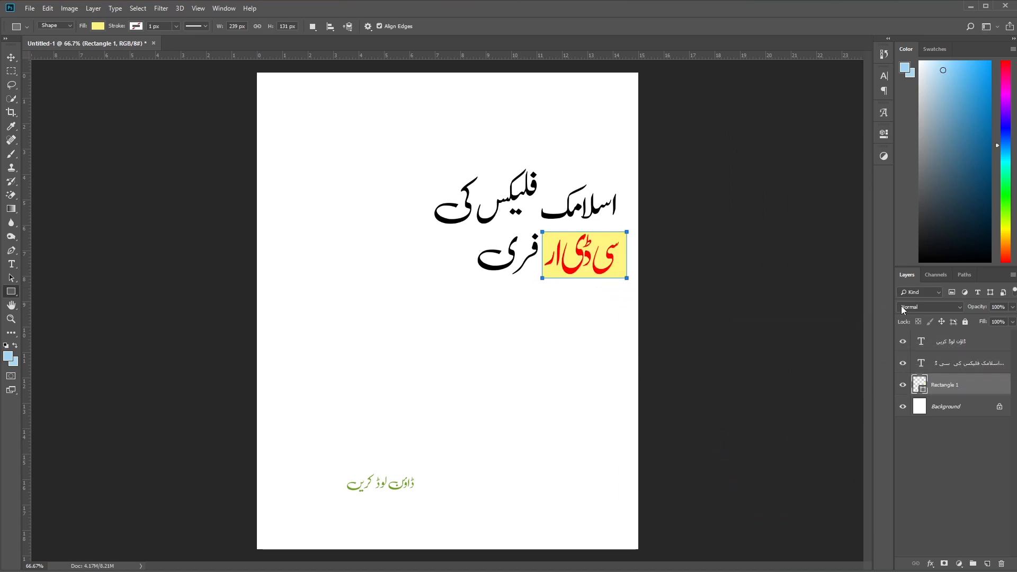
left_click(11, 57)
key("Left")
key("Left")
key("Left")
key("Left")
key("Left")
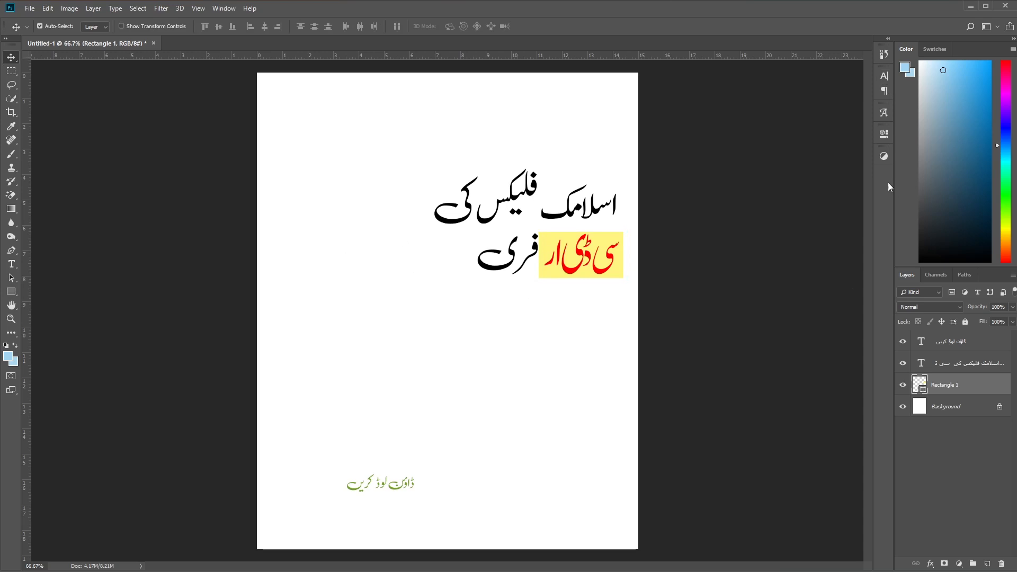
Step: Recolour only the headline words "سی ڈی ار" dark grey (232323)
left_click(883, 75)
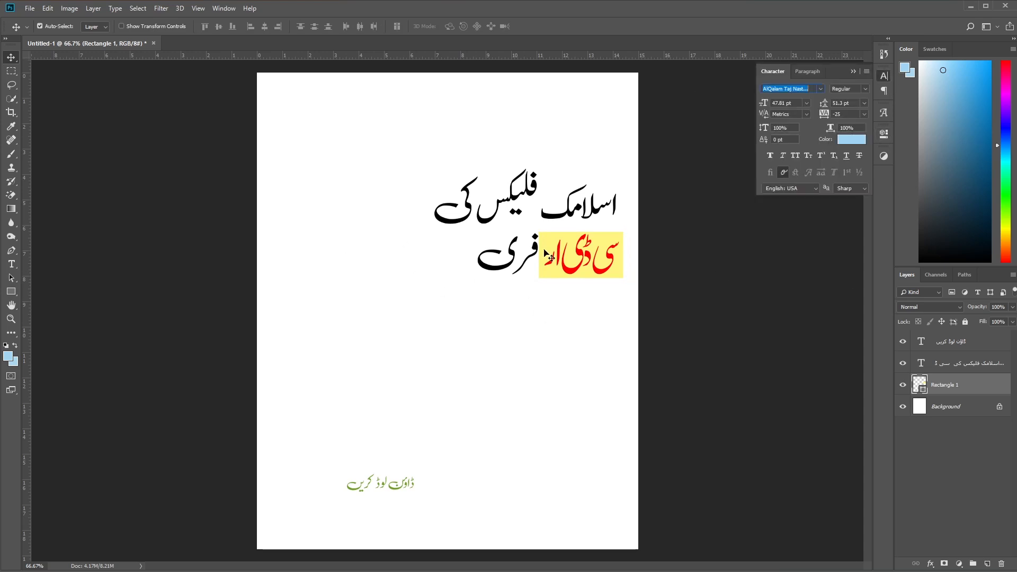
key("t")
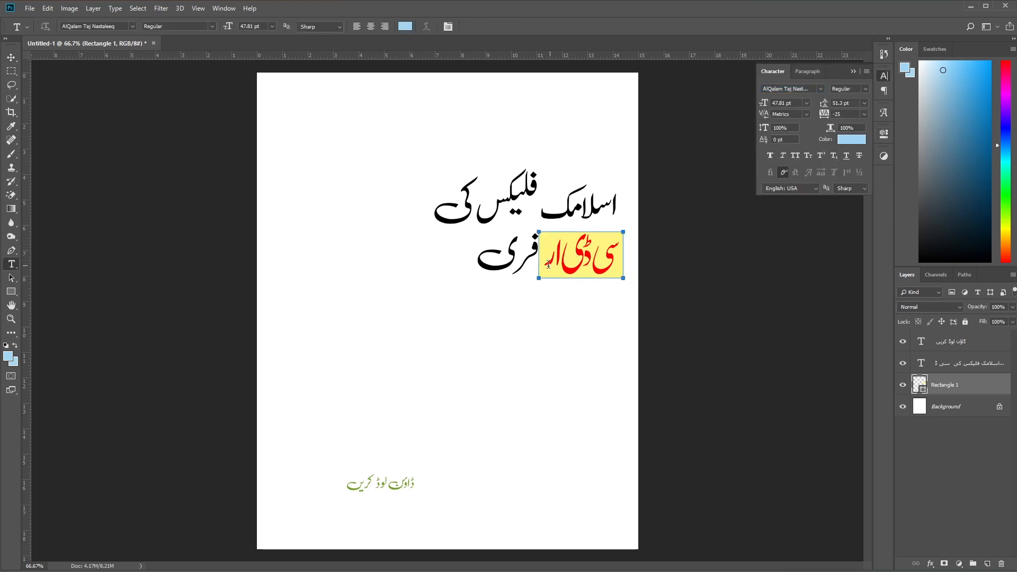
left_click_drag(542, 264, 622, 264)
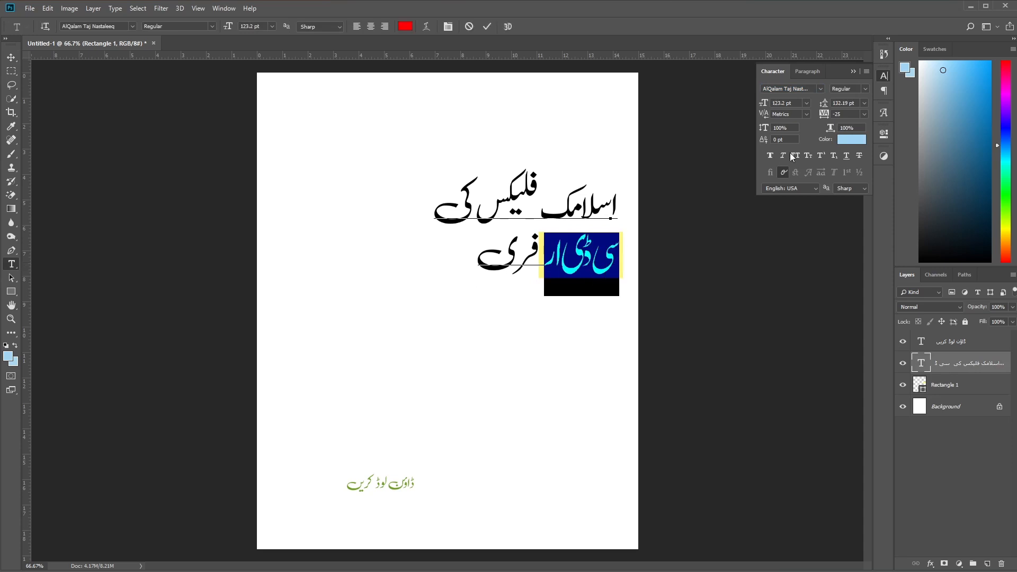
left_click(849, 138)
type("424242")
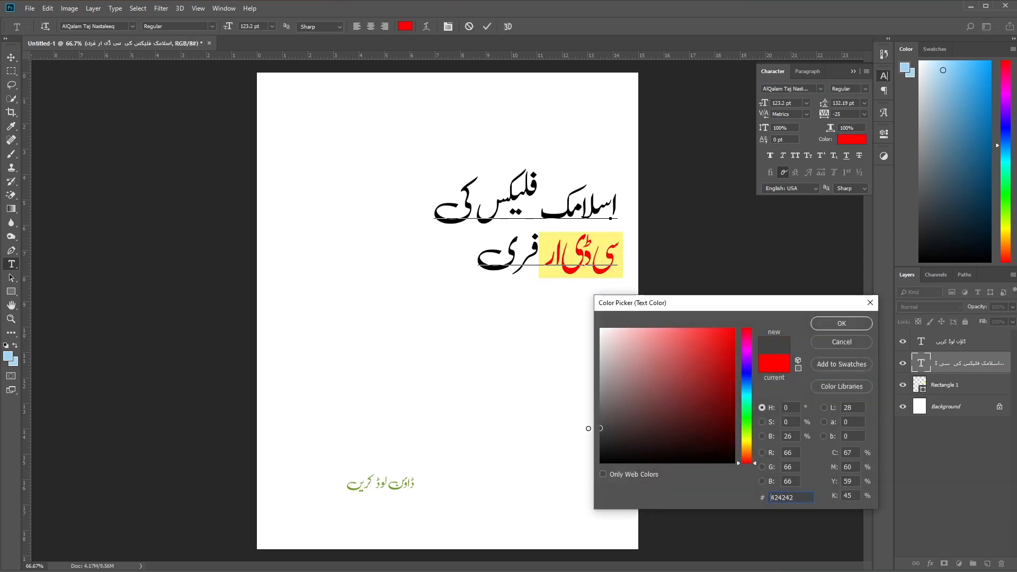
left_click(600, 444)
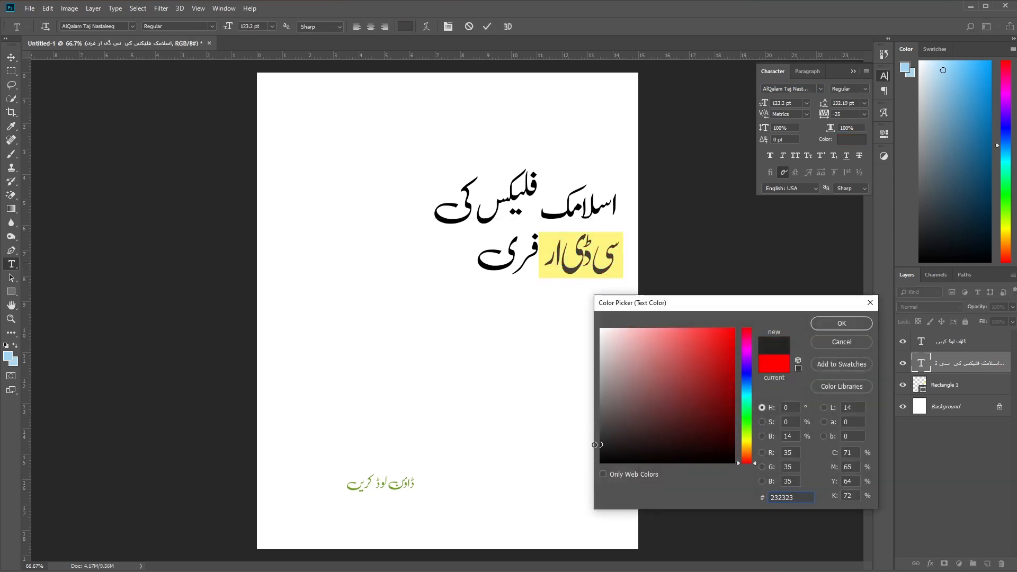
left_click(831, 315)
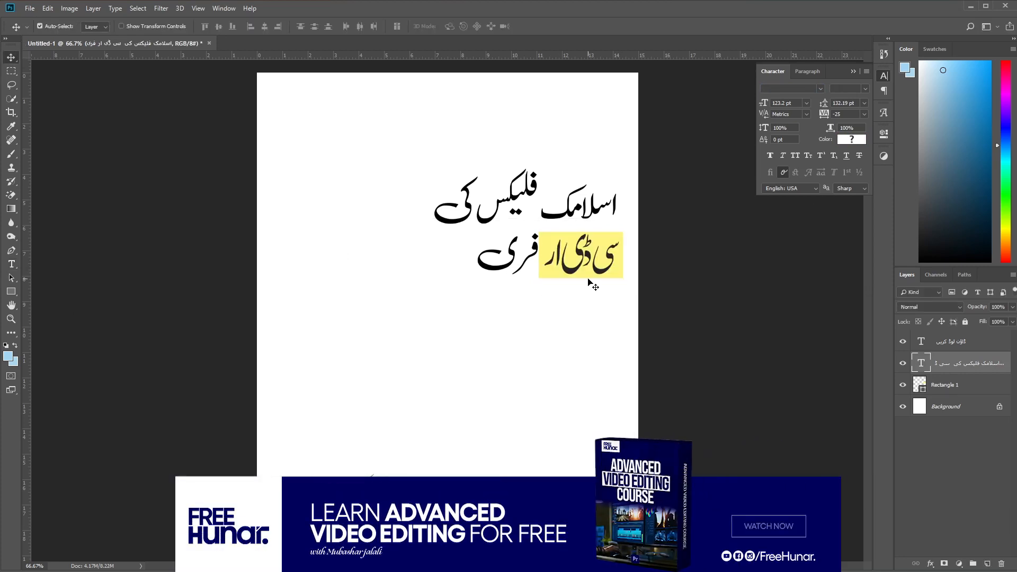
Step: Delete the yellow rectangle behind the headline words "سی ڈی ار"
left_click(552, 276)
key("Delete")
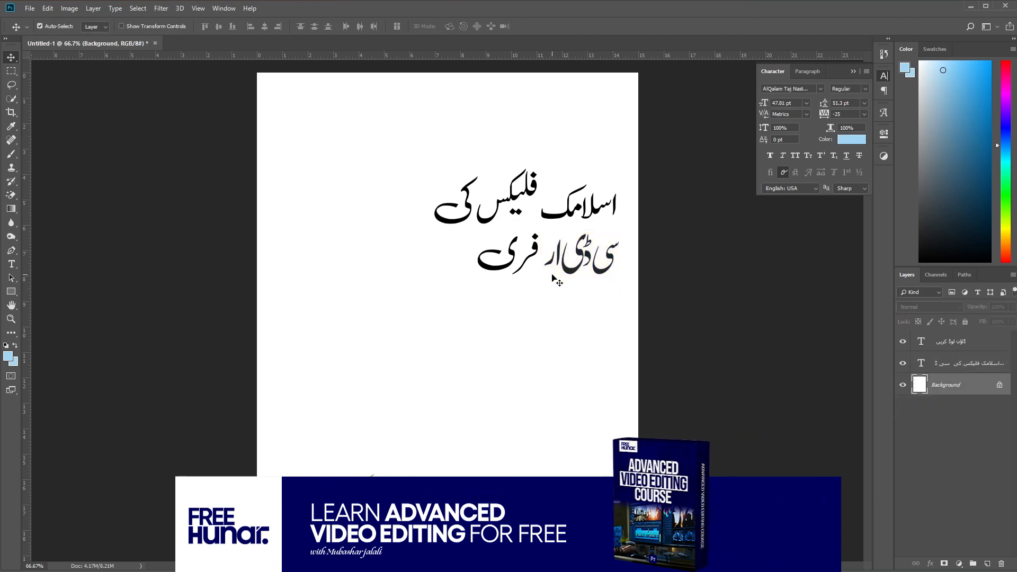
Step: Colour only the headline words "سی ڈی ار" dark red (b20b23)
left_click(9, 266)
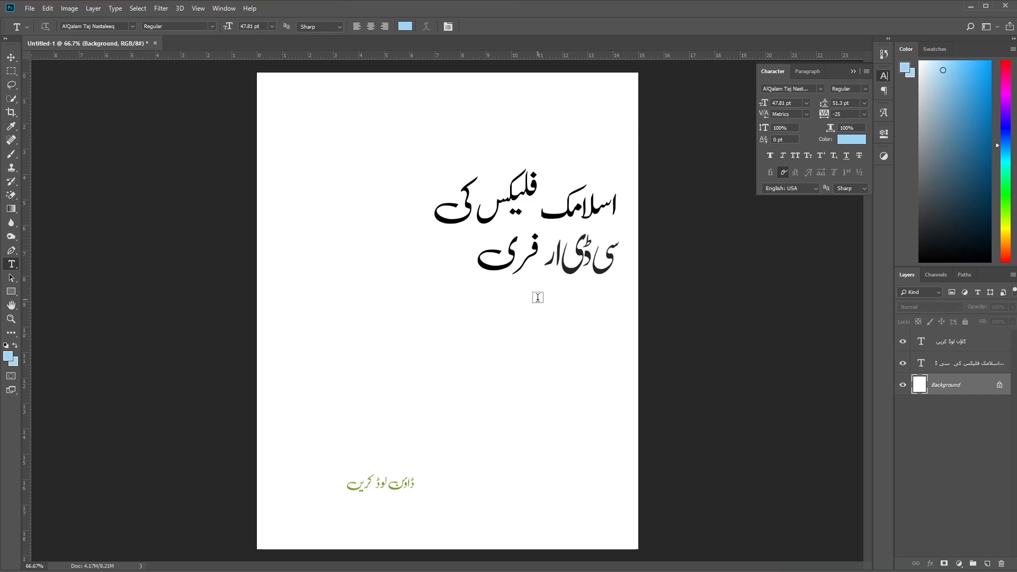
left_click_drag(542, 258, 620, 259)
left_click(856, 138)
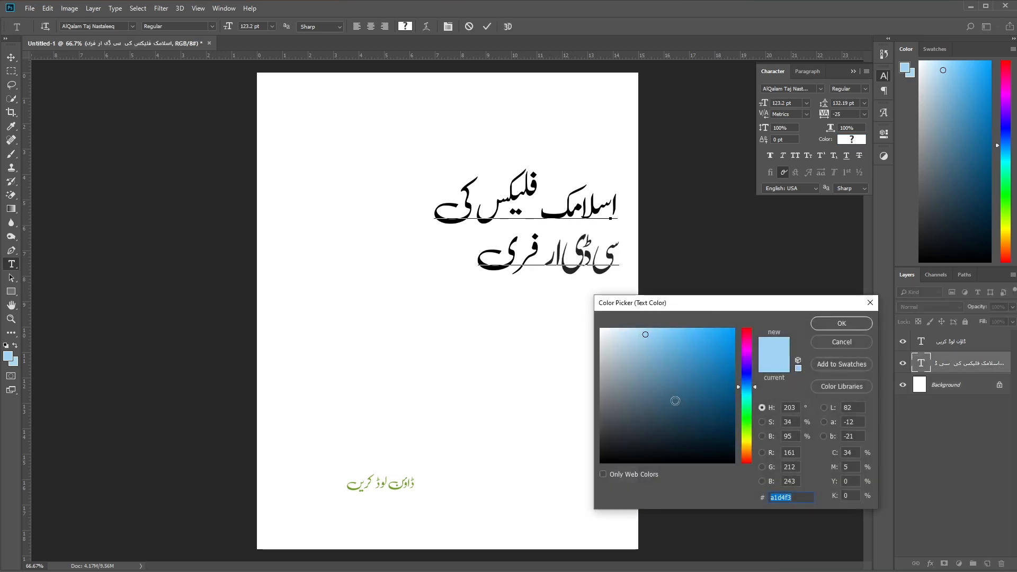
left_click_drag(724, 352, 737, 326)
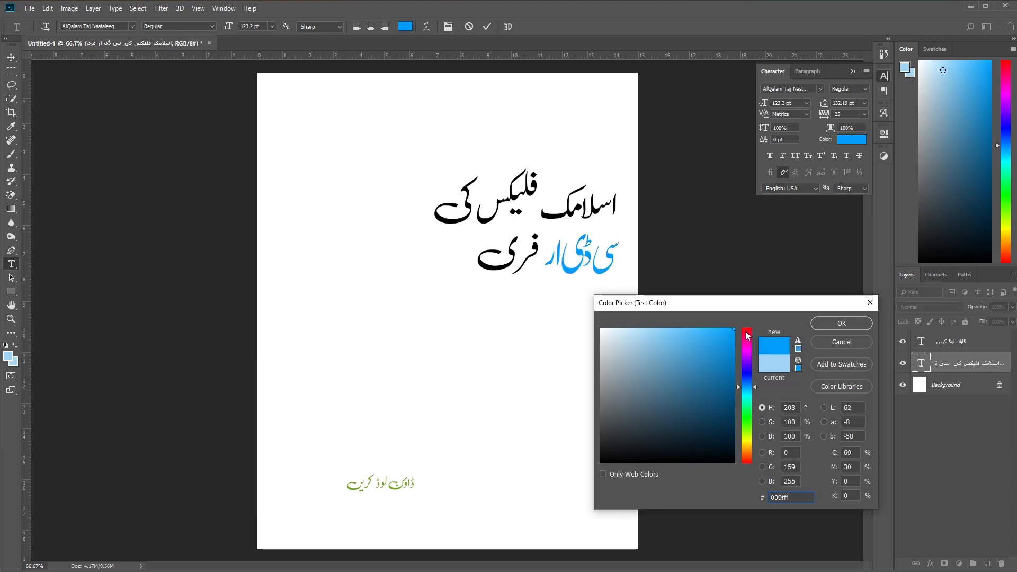
left_click(747, 335)
left_click(726, 368)
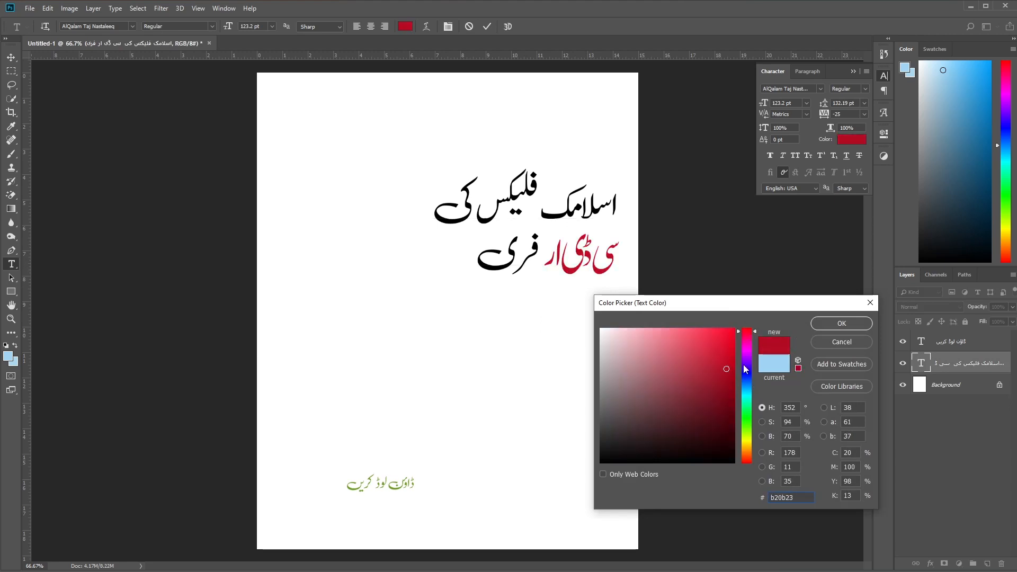
left_click(831, 327)
Step: Replace the headline words "سی ڈی ار" with the Latin text "cdr" and set it in all caps
left_click_drag(542, 263, 622, 259)
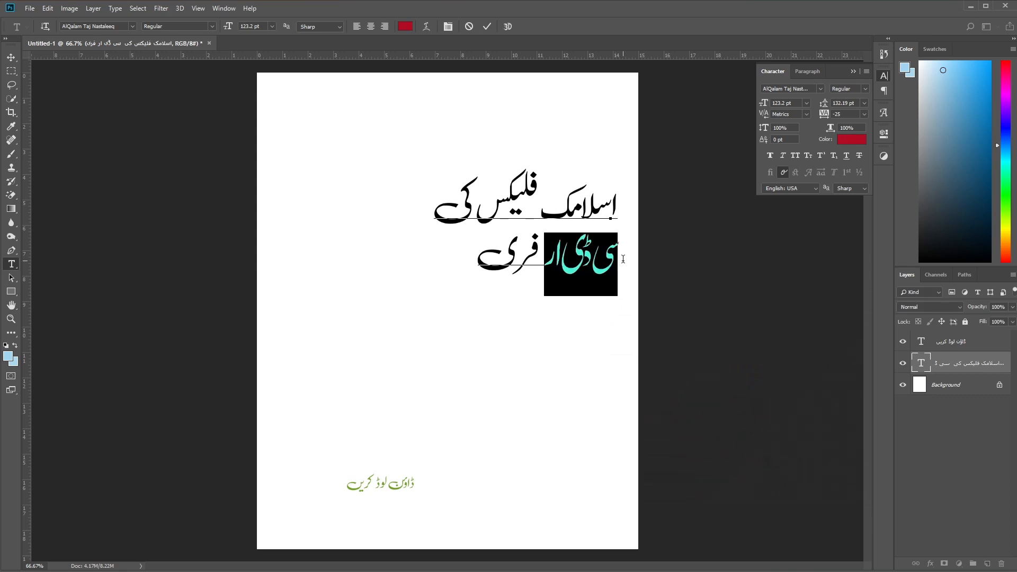
type("cd")
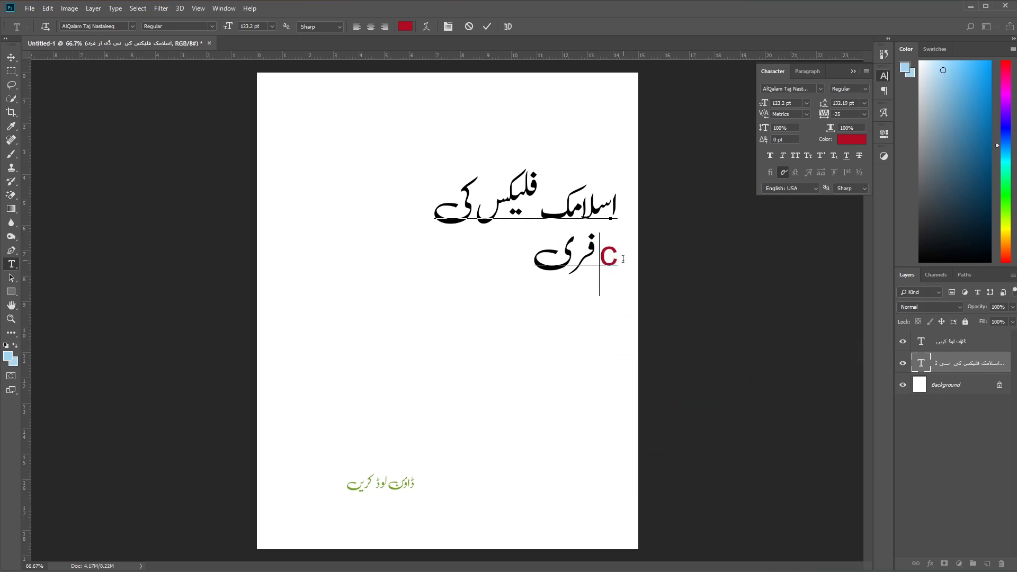
type("r")
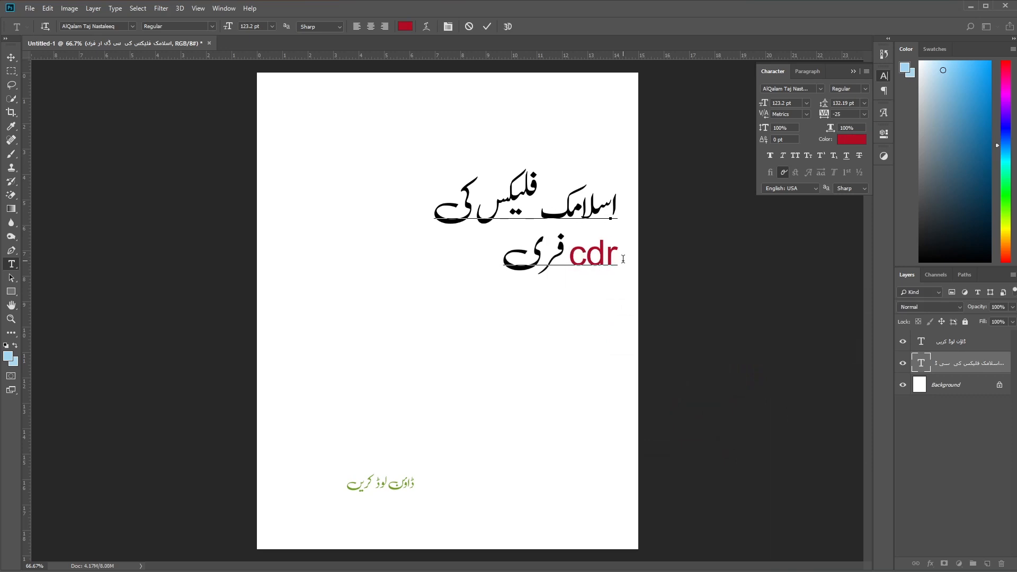
left_click_drag(570, 270, 616, 256)
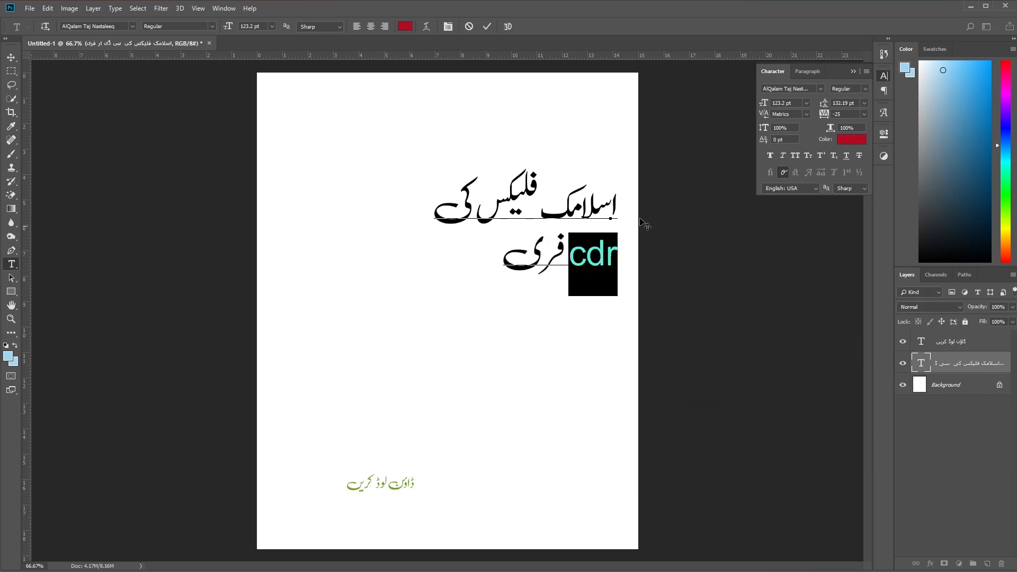
left_click(795, 155)
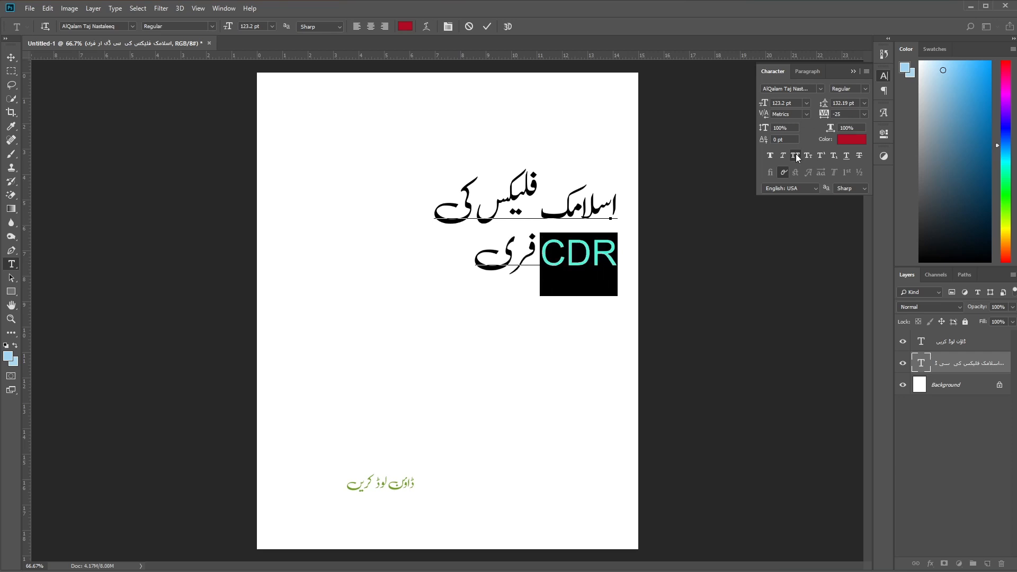
Step: Set the font of the headline word "CDR" to Gellix in the Bold style
left_click(810, 88)
left_click(820, 89)
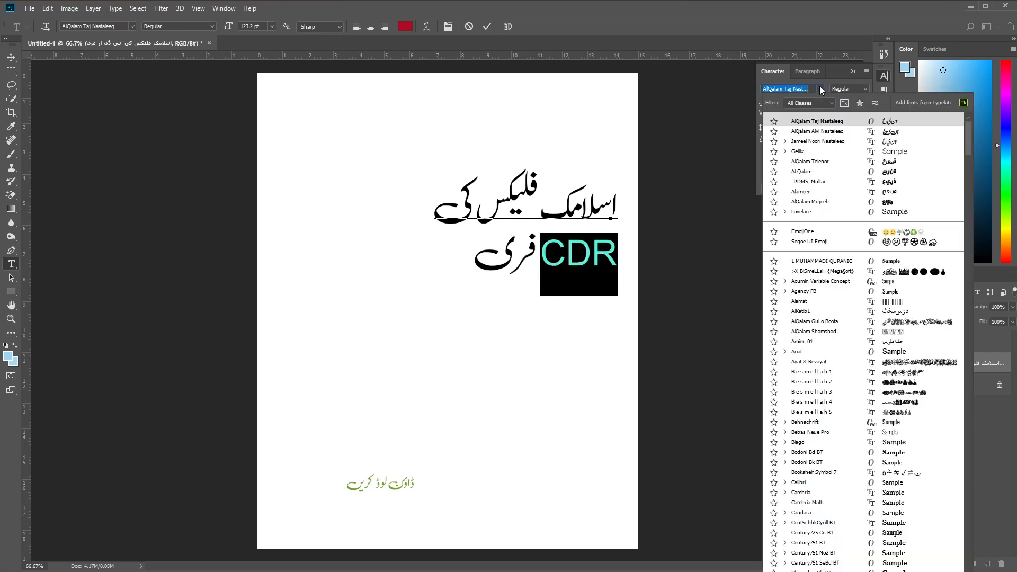
left_click(809, 151)
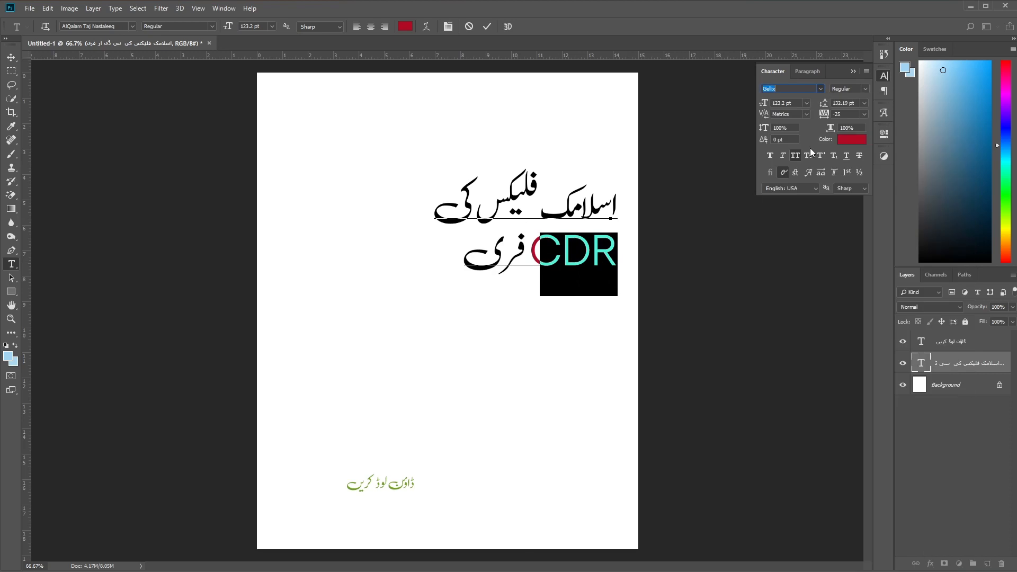
left_click(865, 88)
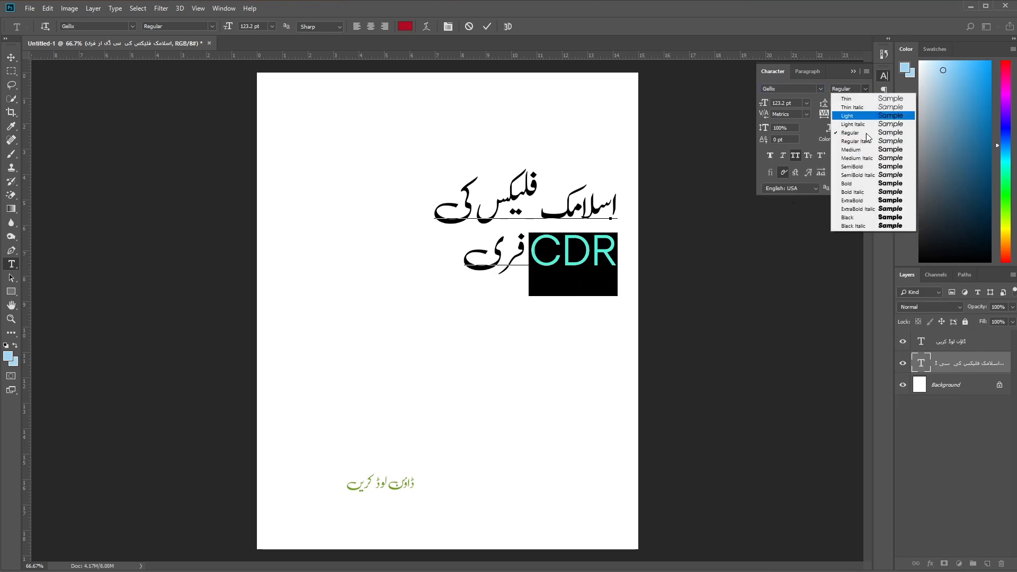
left_click(866, 169)
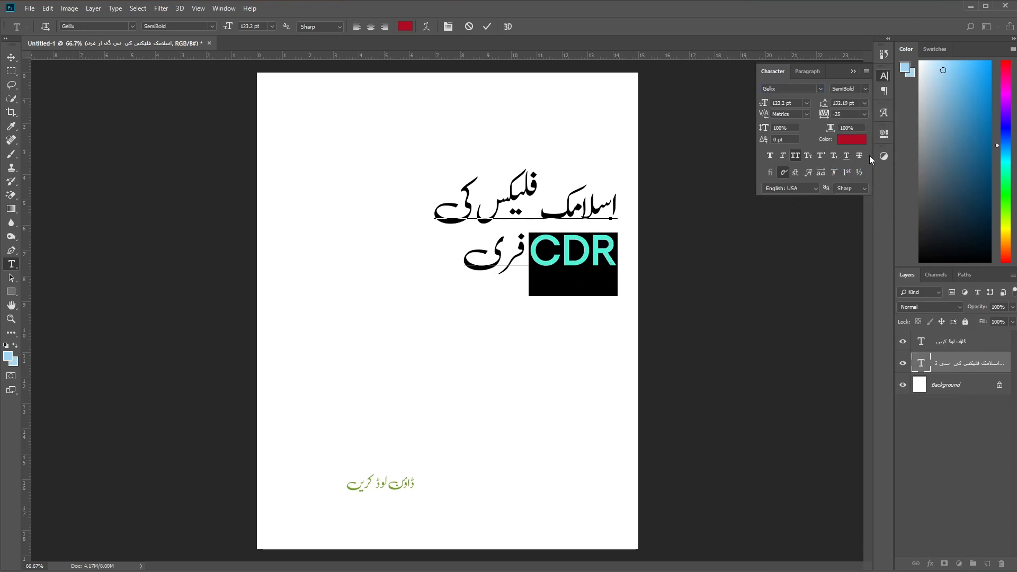
left_click(866, 88)
left_click(847, 191)
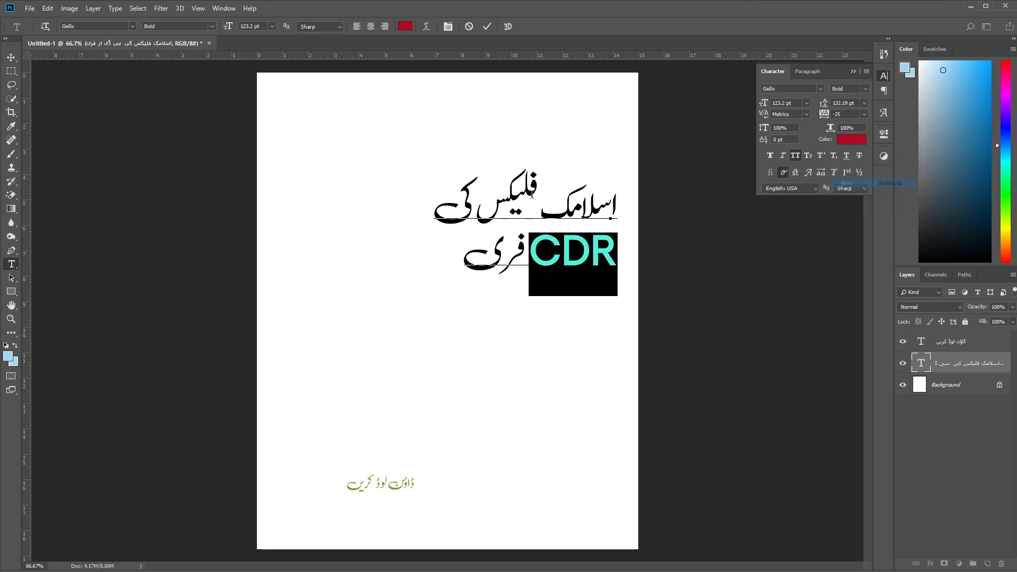
left_click(11, 57)
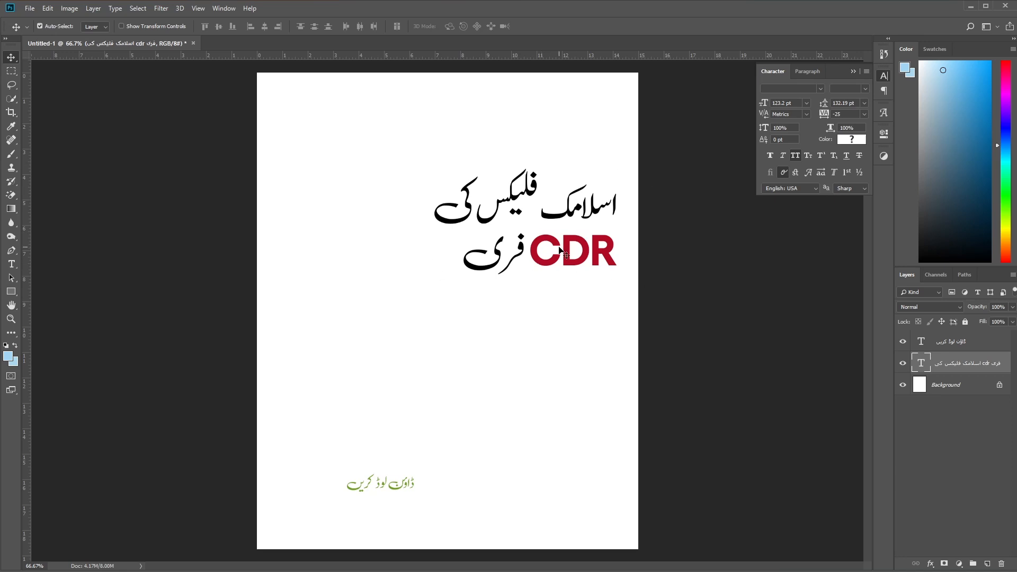
Step: Change the text colour of the headline word "CDR" to black (000000)
left_click(11, 263)
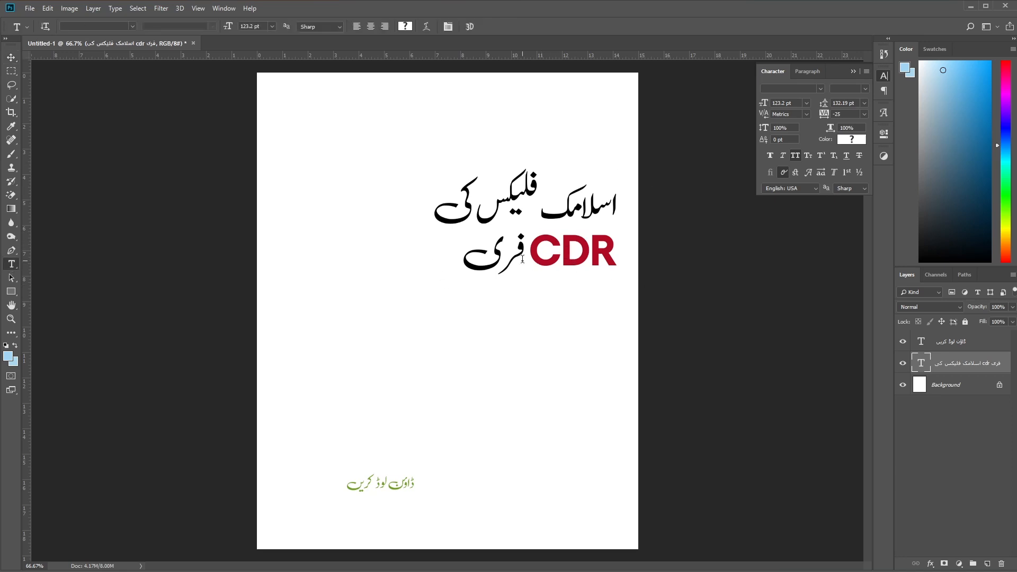
left_click_drag(535, 252, 620, 254)
left_click(851, 139)
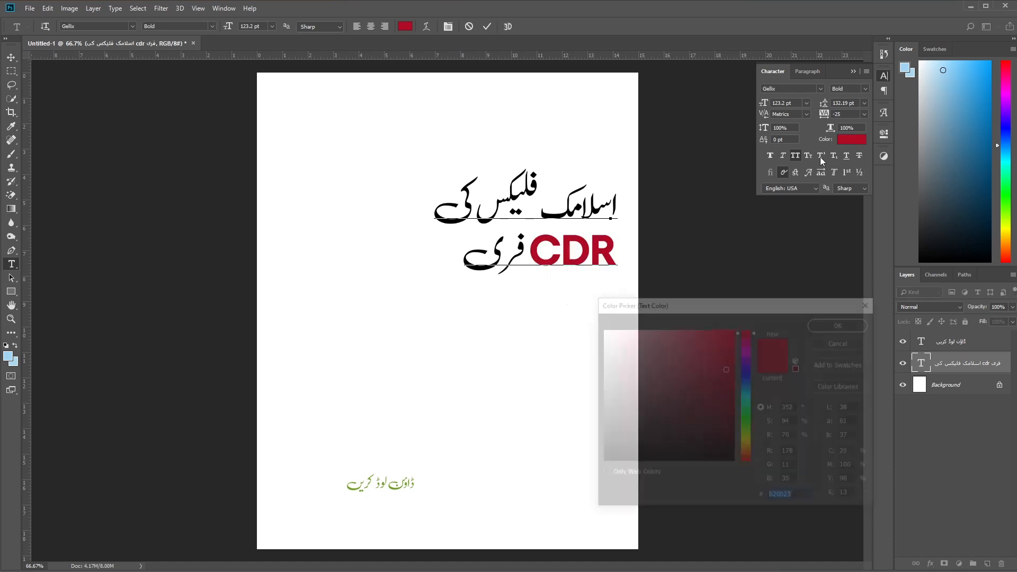
type("000000")
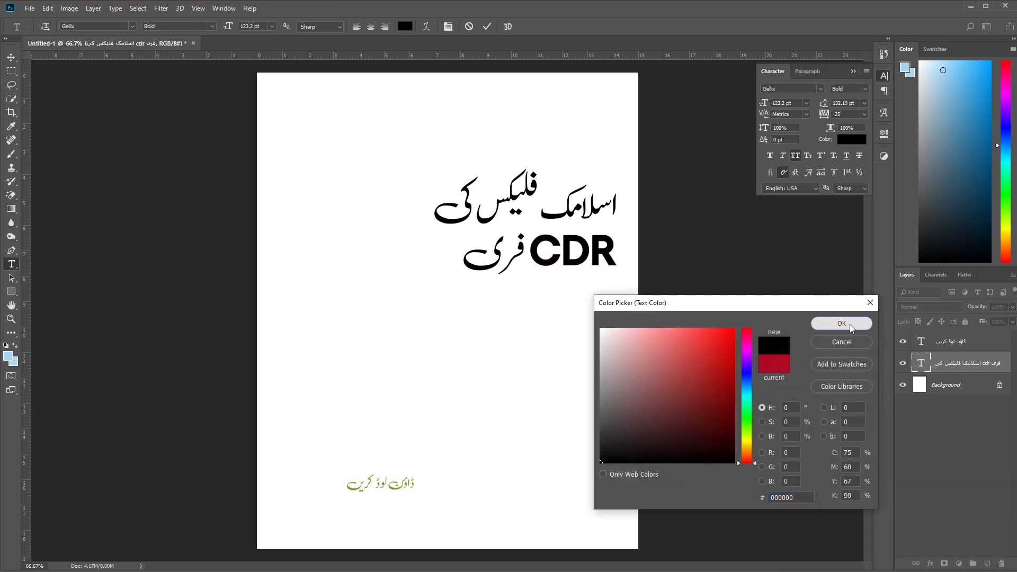
left_click(845, 323)
left_click(7, 59)
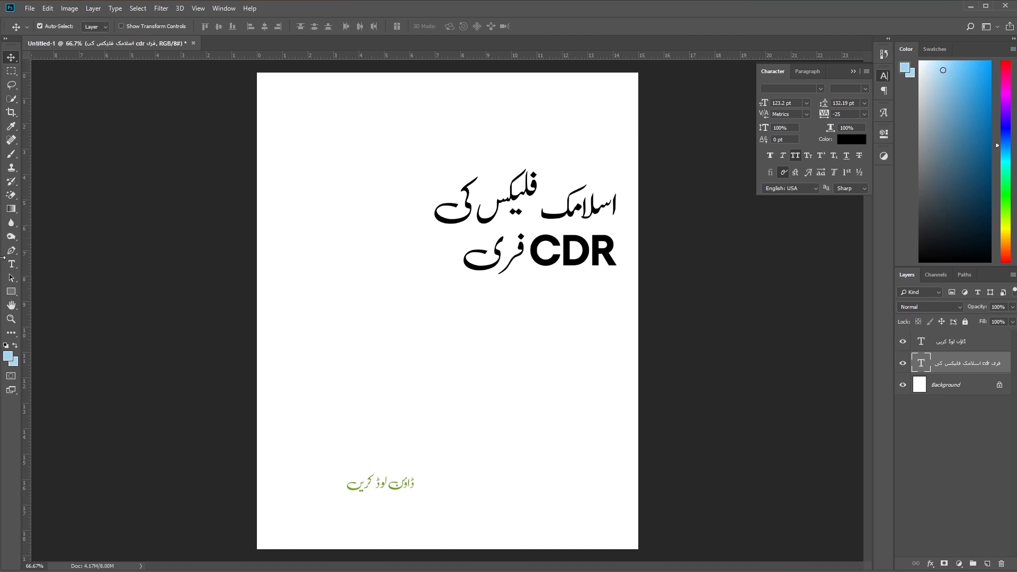
Step: Draw a horizontal line shape about 255 px long and 2 px thick just under the headline word "CDR"
left_click_drag(15, 299, 71, 334)
left_click_drag(606, 276, 530, 275)
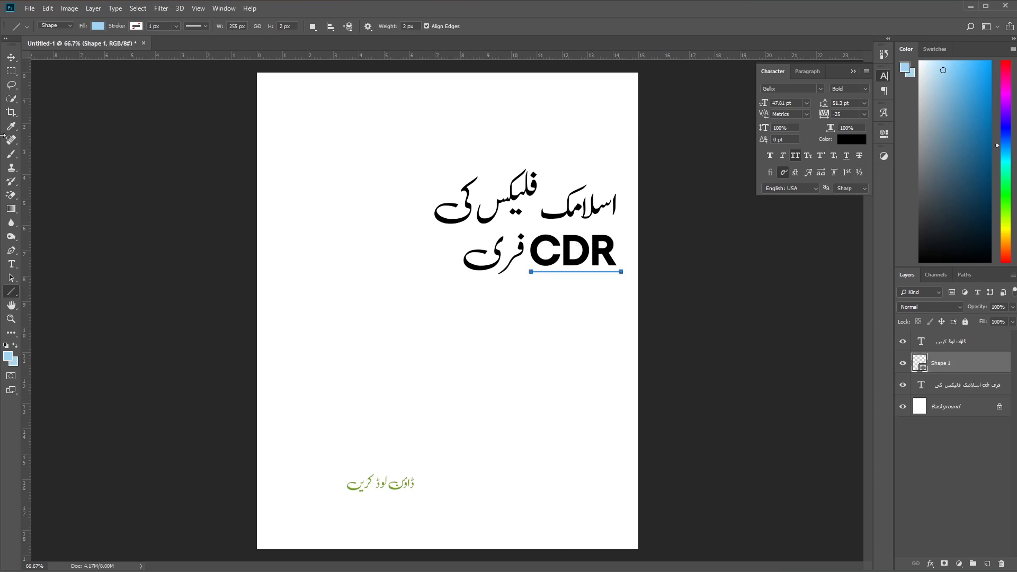
left_click(12, 56)
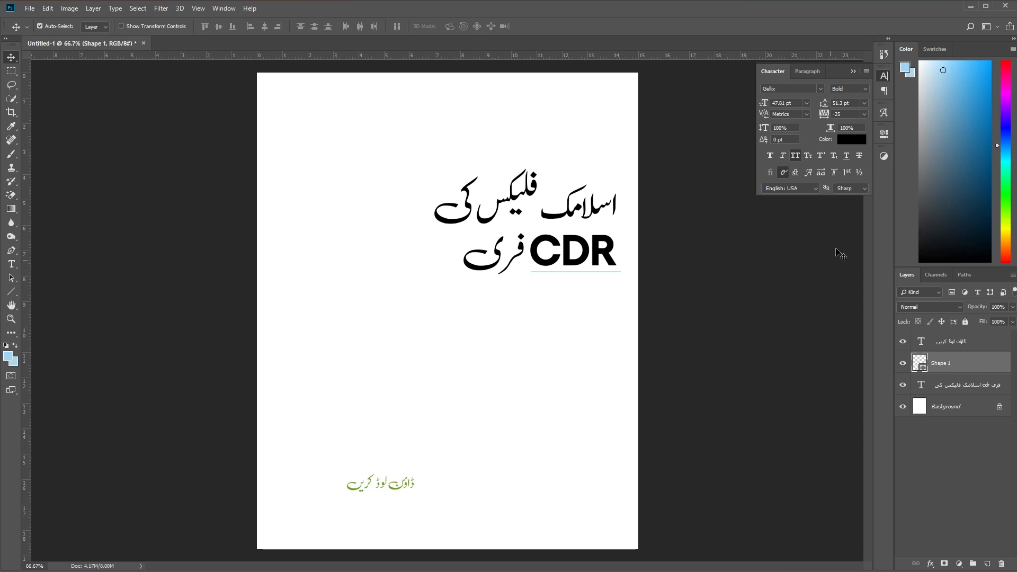
Step: Change the fill colour of the line shape under the headline word "CDR" to red (ff0000)
double_click(919, 363)
left_click_drag(693, 360, 737, 326)
mouse_move(693, 411)
left_mouse_down()
mouse_move(762, 487)
mouse_move(824, 335)
left_mouse_up()
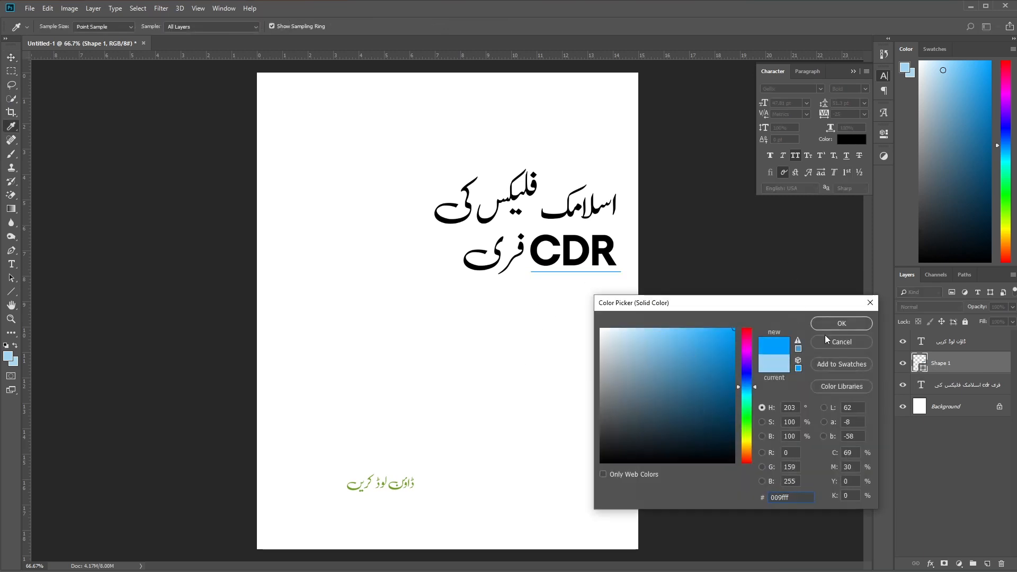
left_click(565, 245)
left_click(747, 443)
left_click_drag(706, 406, 742, 326)
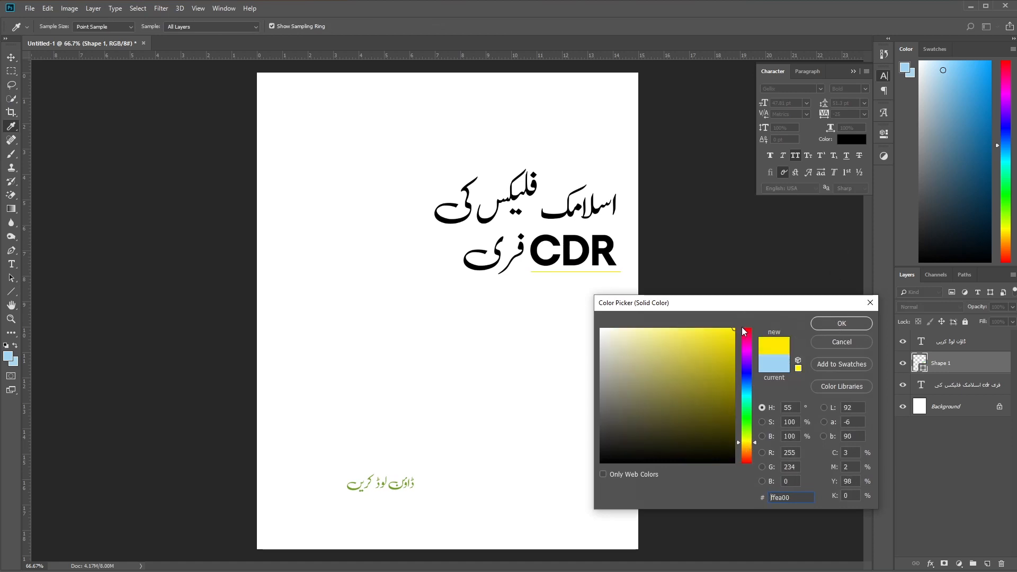
left_click_drag(748, 437, 746, 464)
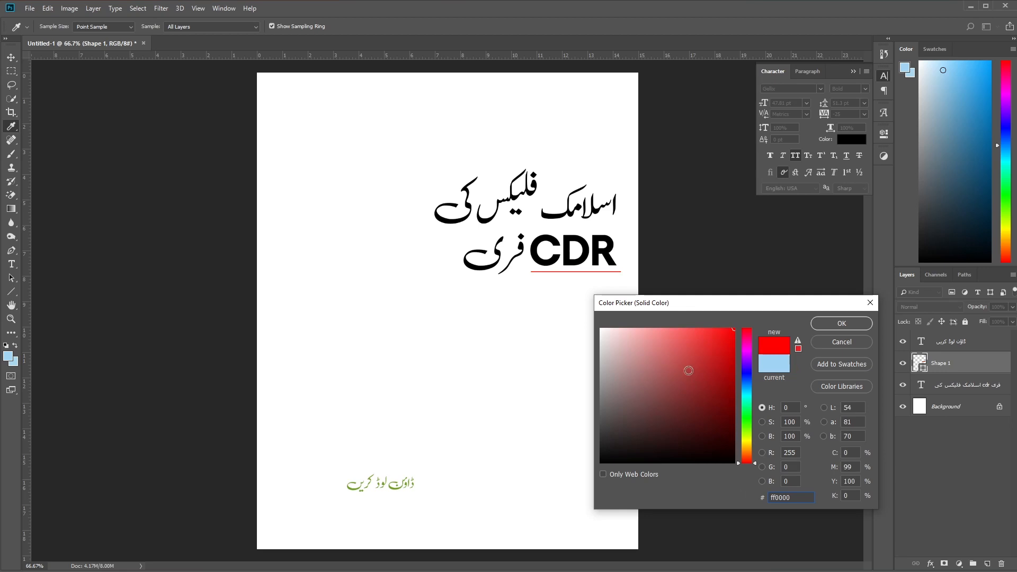
left_click(841, 323)
key("v")
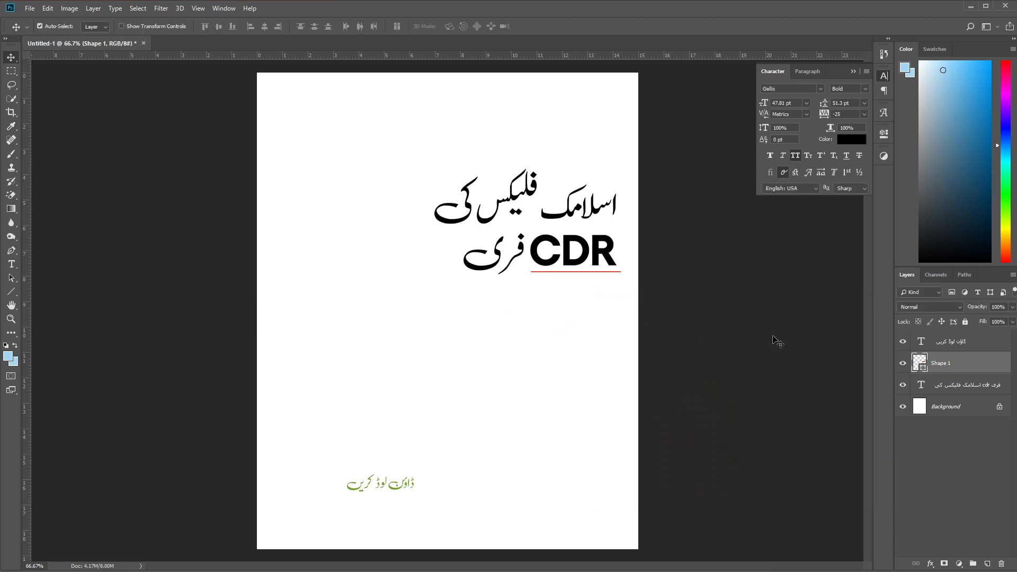
Step: Delete the line shape under the headline word "CDR"
key("Delete")
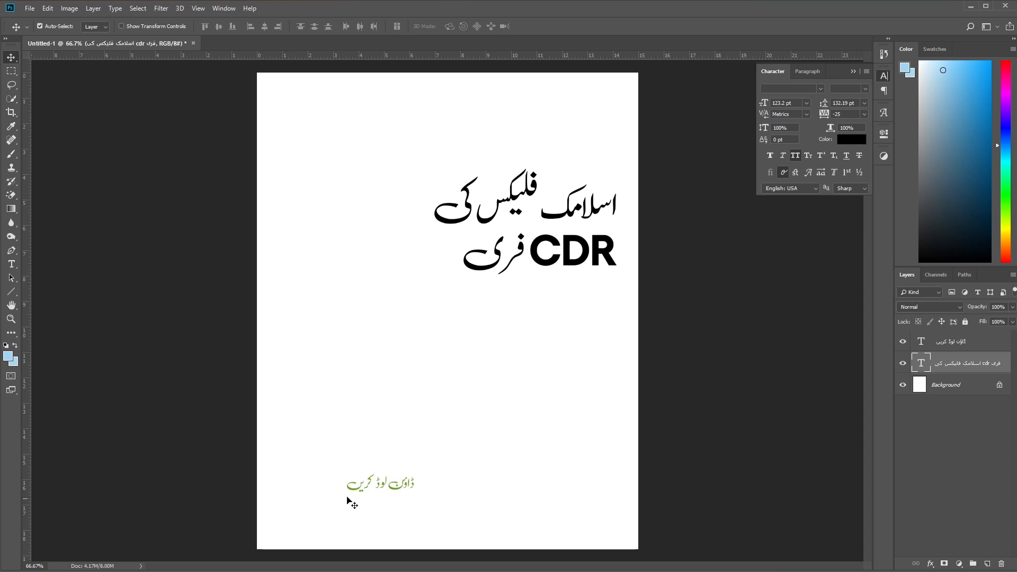
Step: Move the green download text up below the headline and enlarge it to about 86 pt
left_click_drag(406, 484, 461, 381)
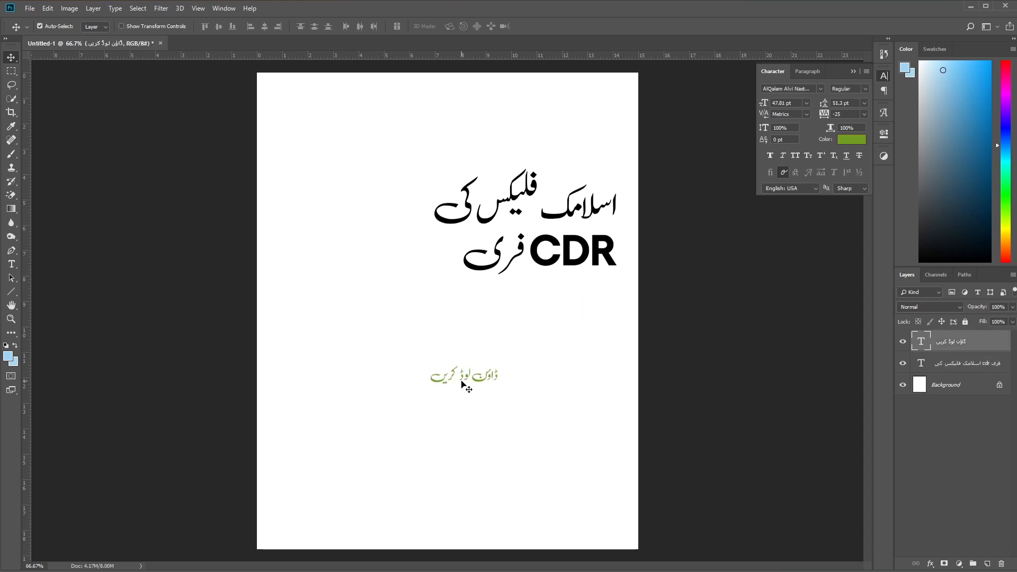
key("ctrl+t")
left_click_drag(433, 394, 416, 423)
key("Return")
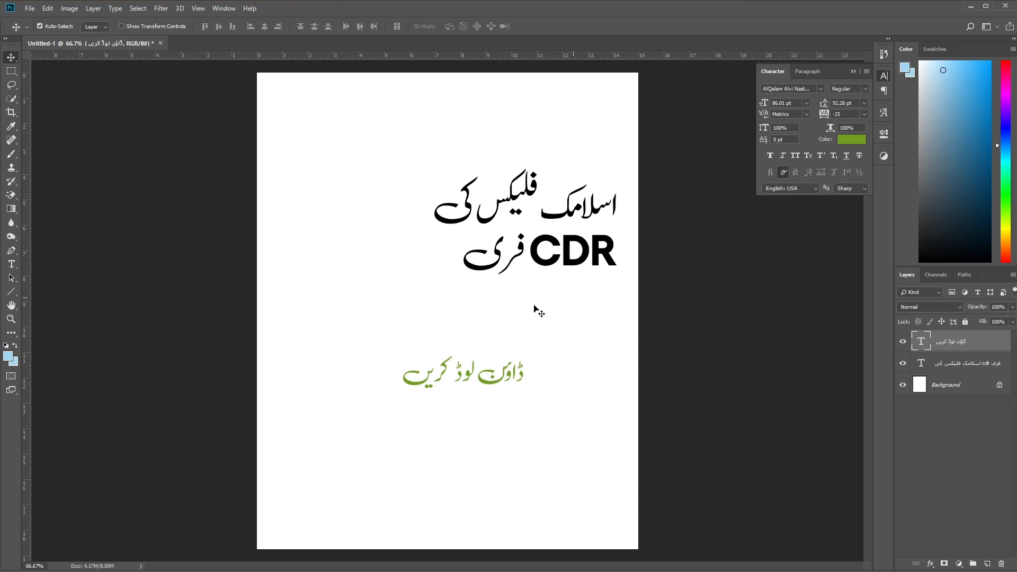
Step: Draw a rectangle shape about 216 px wide and 66 px high below the headline word "CDR"
left_click_drag(11, 291, 96, 290)
left_click_drag(526, 287, 568, 300)
key("v")
Step: Try several fill swatches on the rectangle below "CDR" and settle on Light Warm Brown
left_click(734, 197)
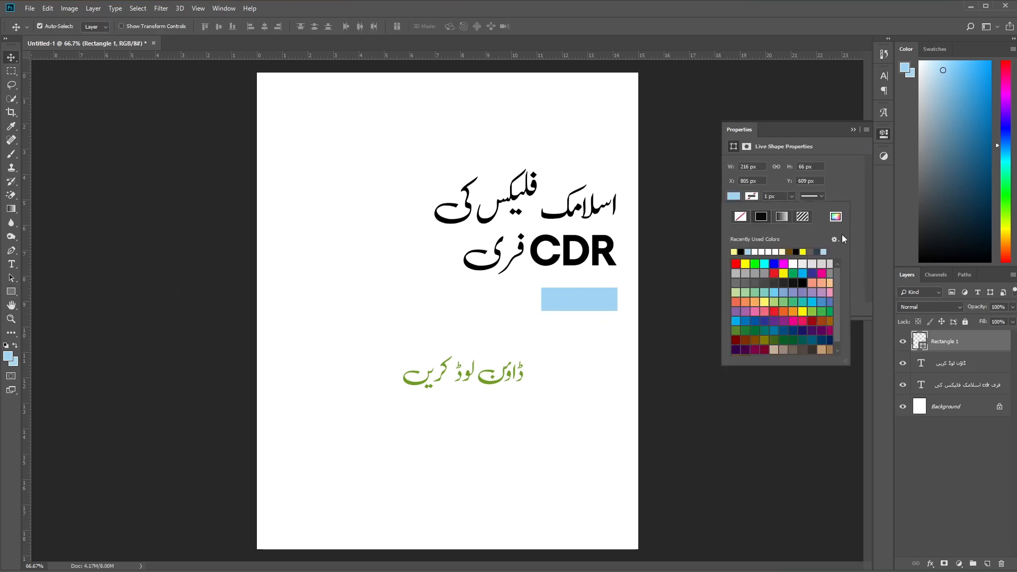
left_click(835, 217)
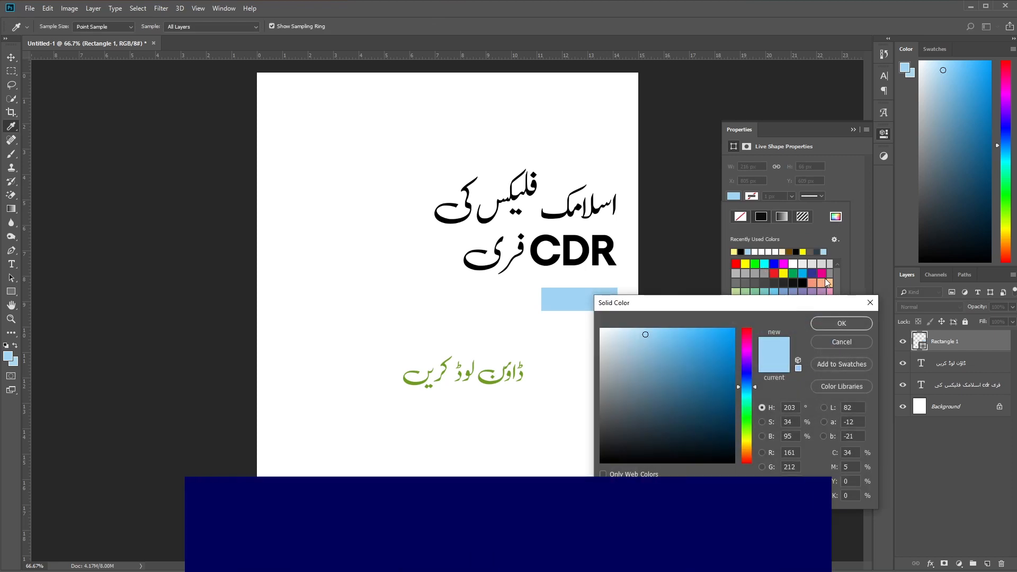
left_click(842, 323)
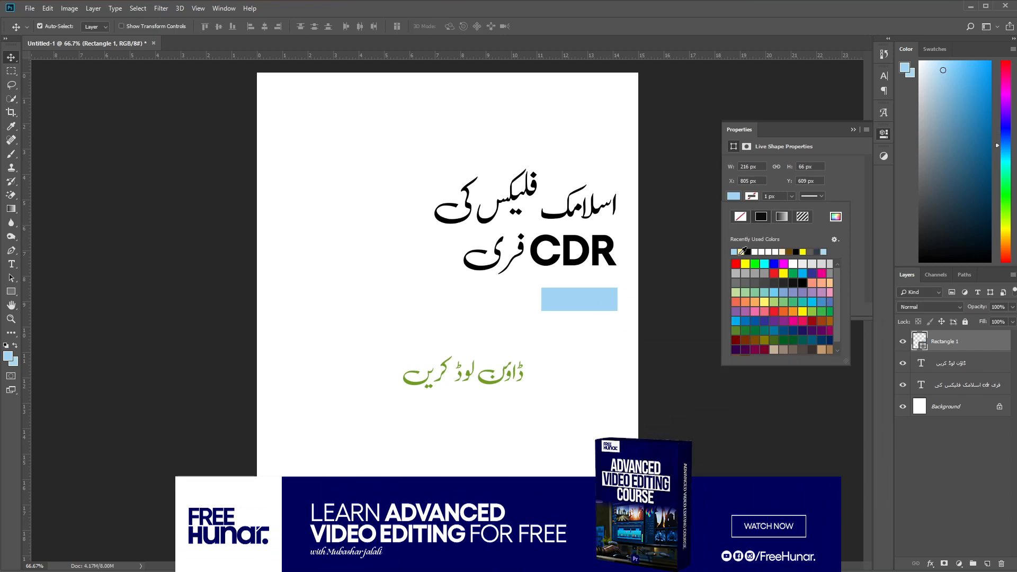
left_click(830, 282)
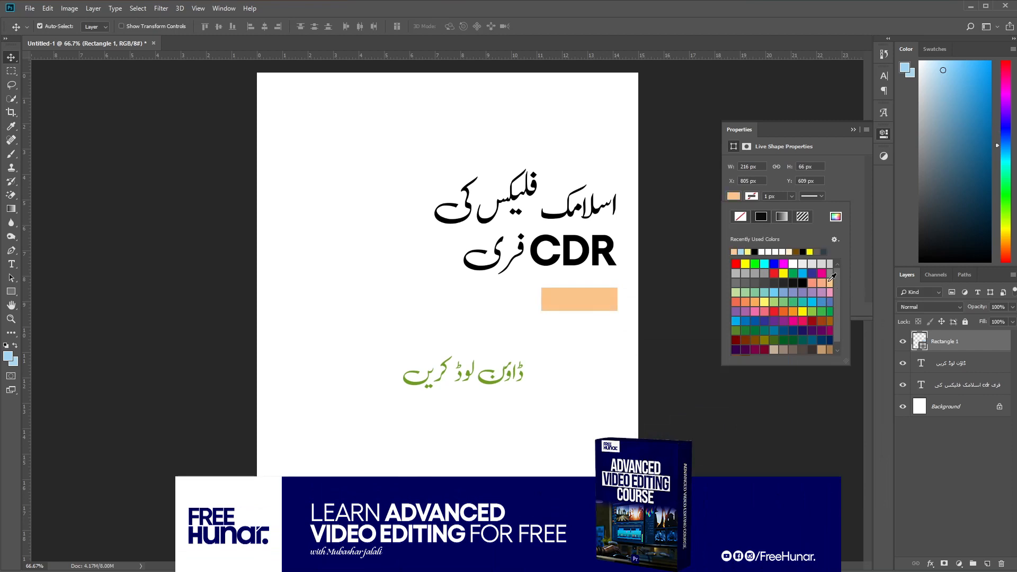
left_click(821, 349)
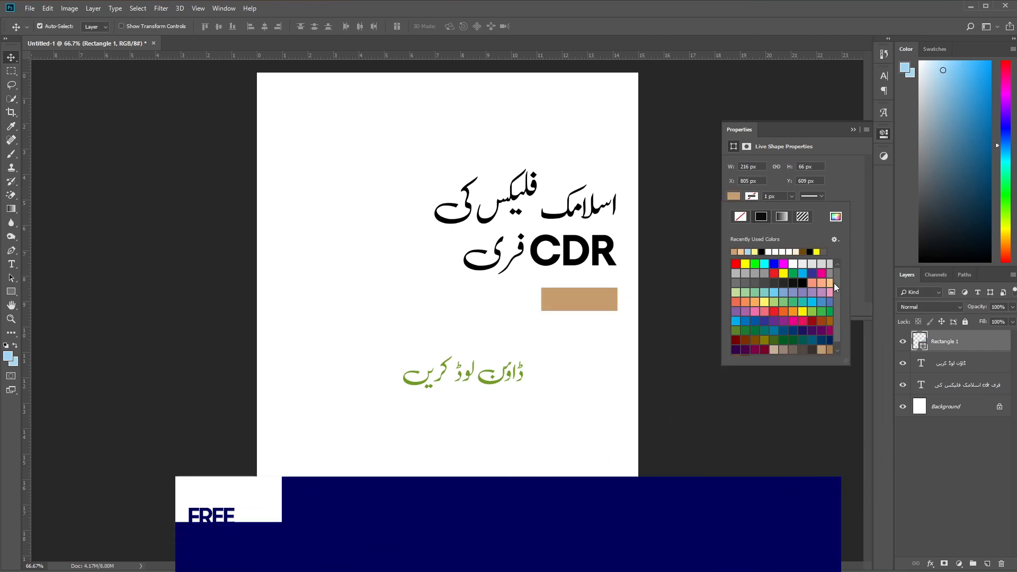
left_click(762, 302)
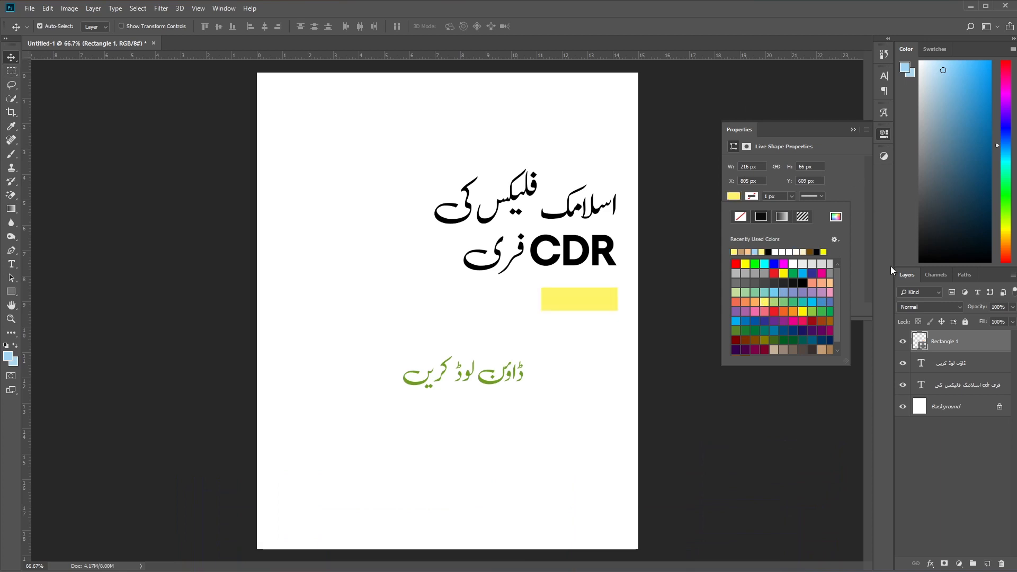
scroll(836, 276, "down", 1)
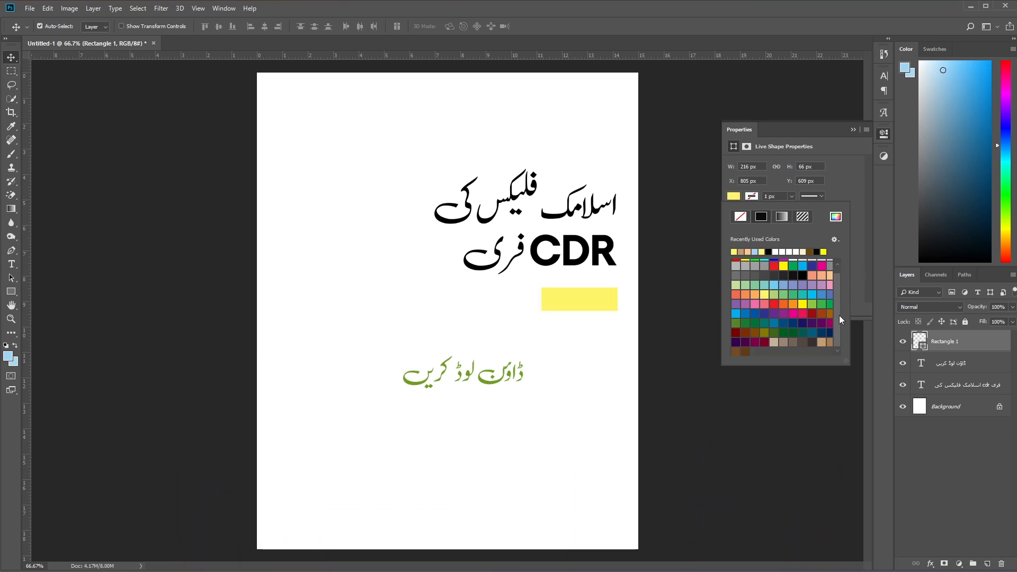
left_click(829, 342)
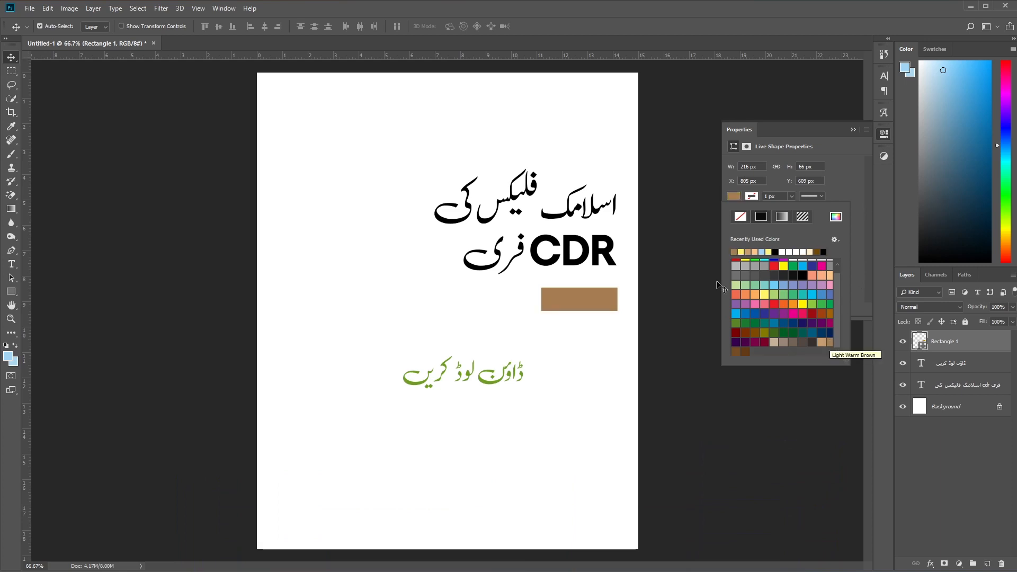
left_click(11, 58)
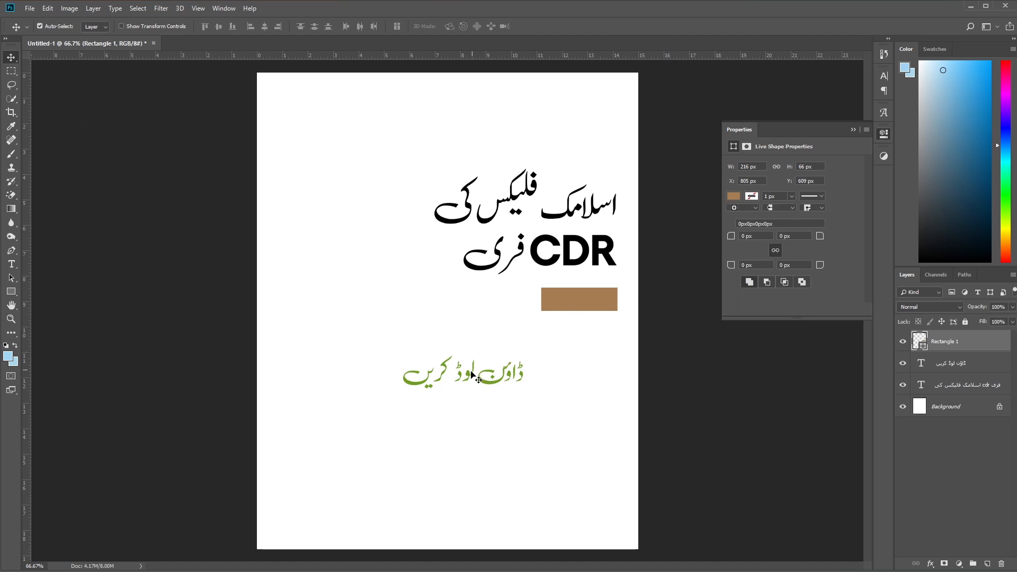
Step: Remove the word "کریں" from the green download text so that it reads only "ڈاؤن لوڈ"
left_click(11, 264)
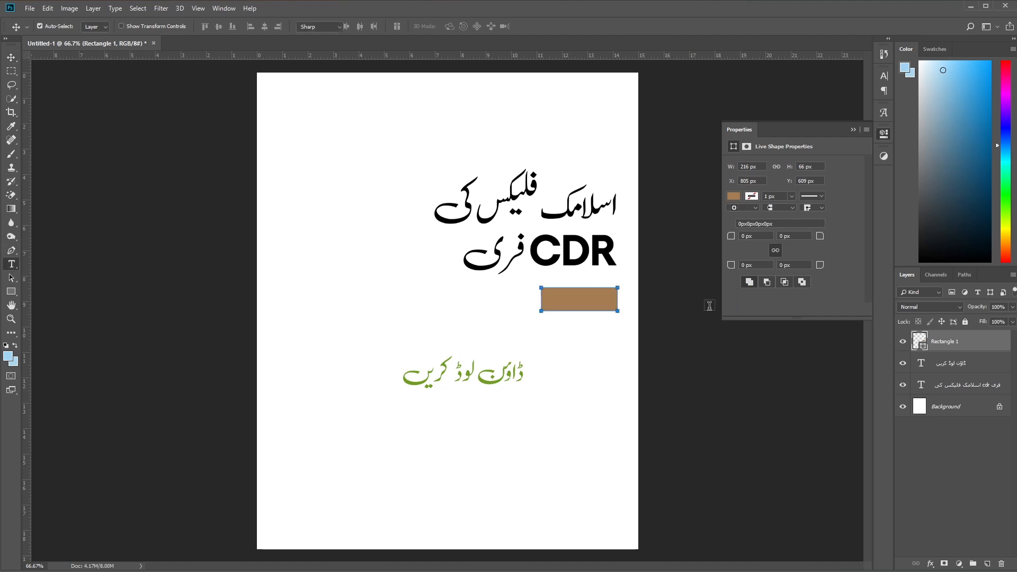
left_click_drag(448, 367, 397, 369)
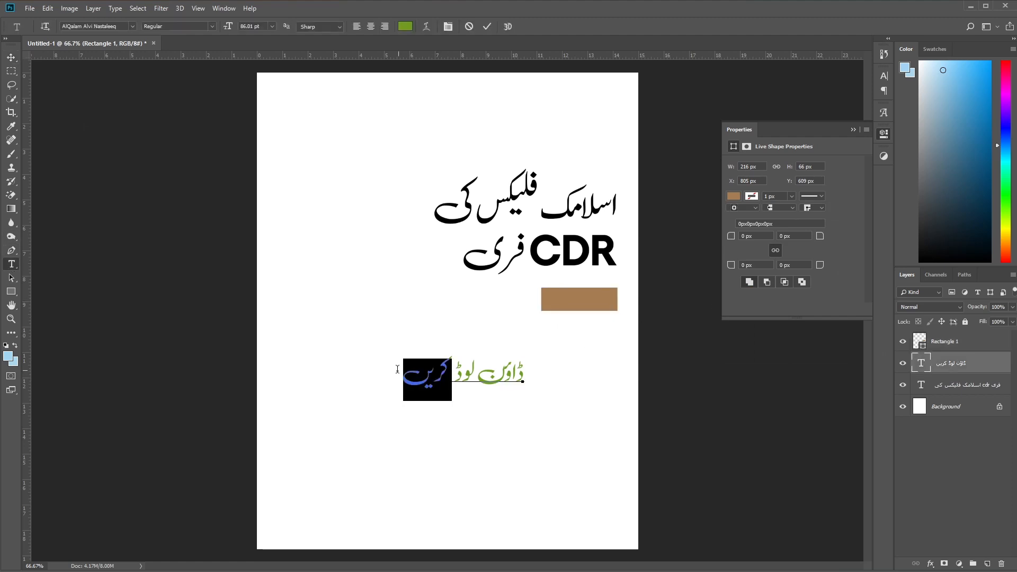
key("BackSpace")
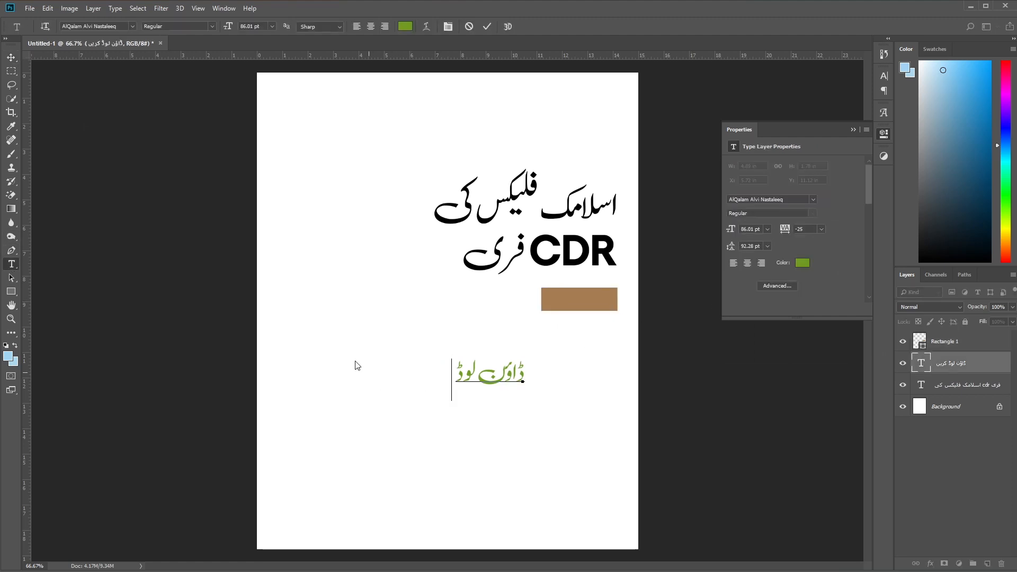
left_click(12, 57)
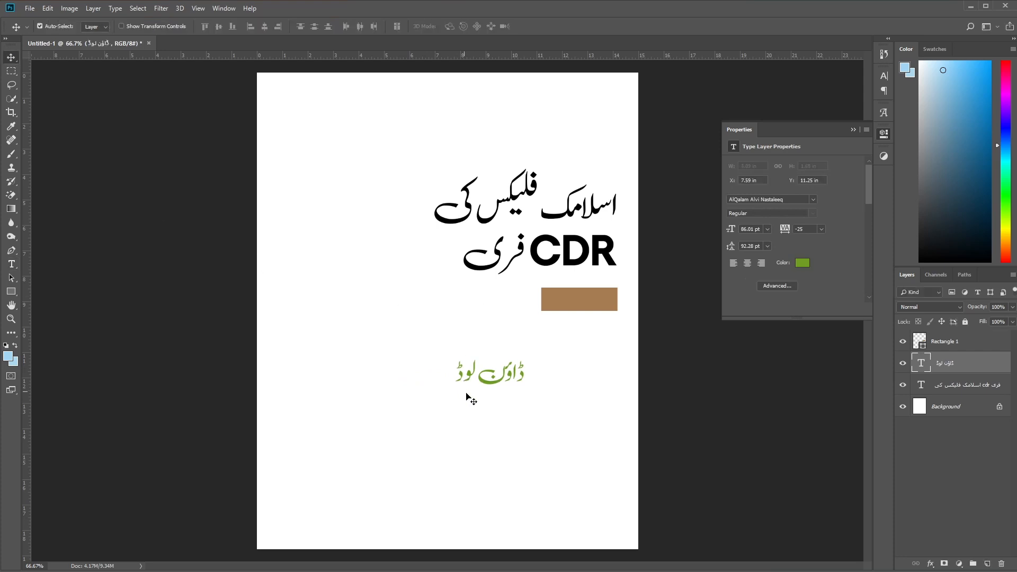
Step: Shrink the download text to about 60.73 pt, centre it on the brown rectangle and stack its layer above the rectangle's
left_click_drag(491, 382, 520, 371)
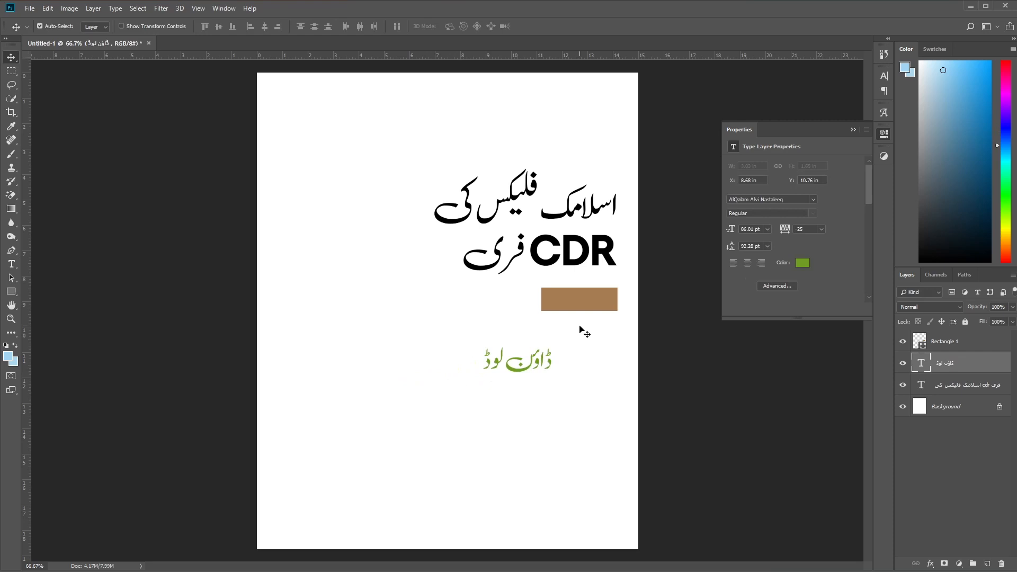
key("ctrl+t")
left_click_drag(479, 387, 571, 302)
key("Return")
left_click_drag(959, 367, 948, 344)
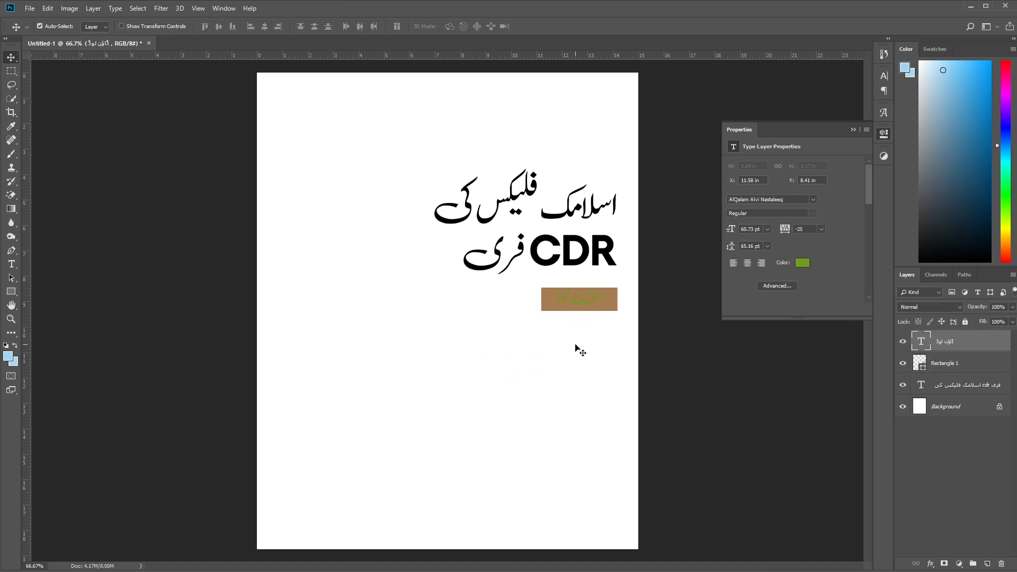
left_click(980, 365, "shift")
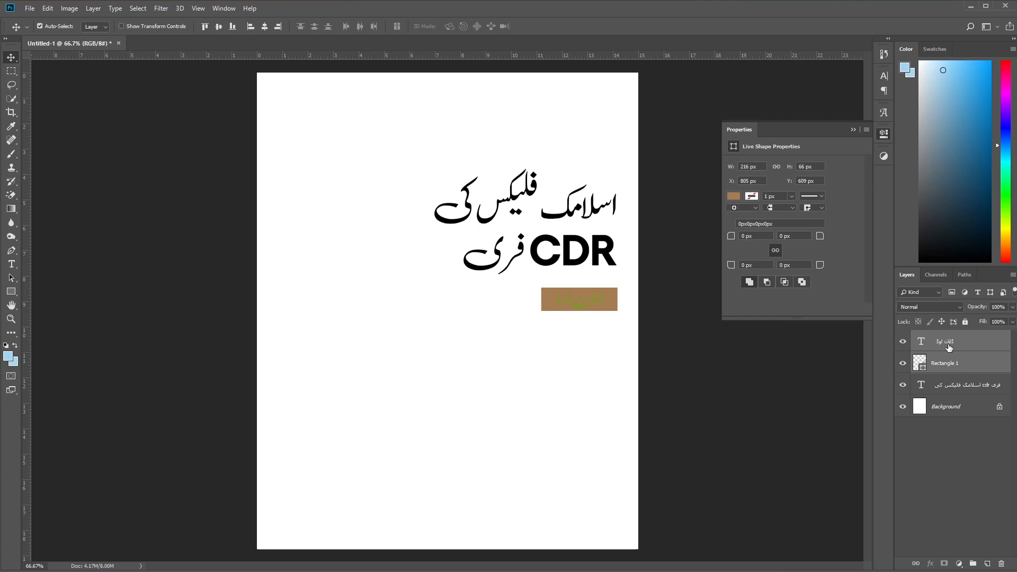
Step: Change the colour of the "ڈاؤن لوڈ" text on the rectangle to white
left_click(923, 345)
left_click(802, 263)
type("2f2f2f")
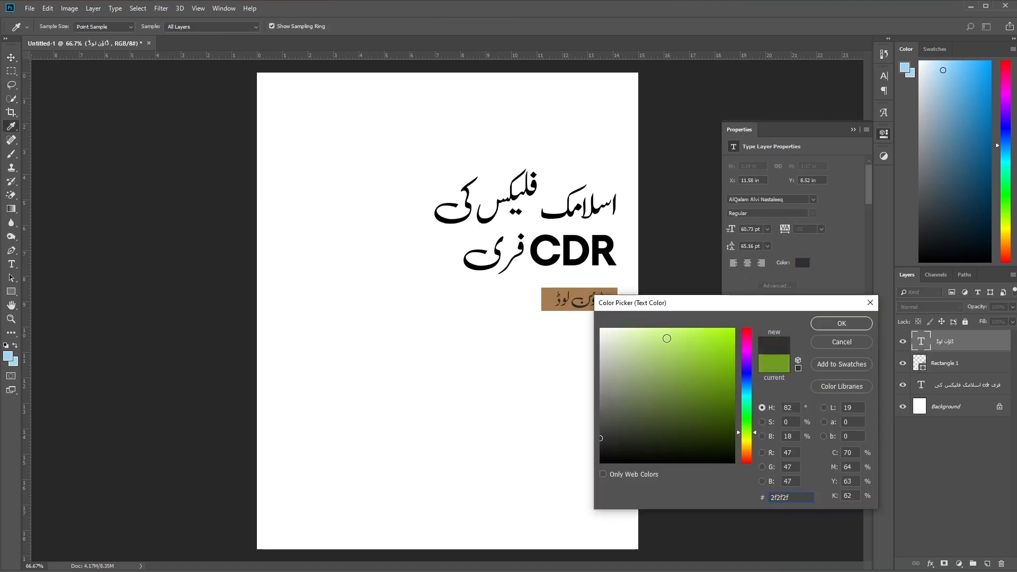
type("000000")
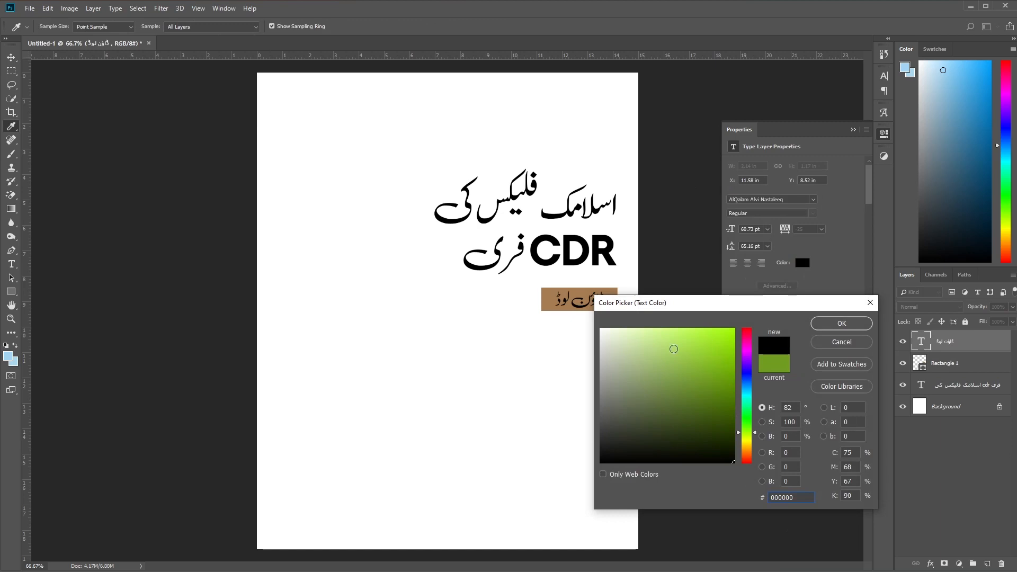
left_click(601, 329)
left_click(826, 322)
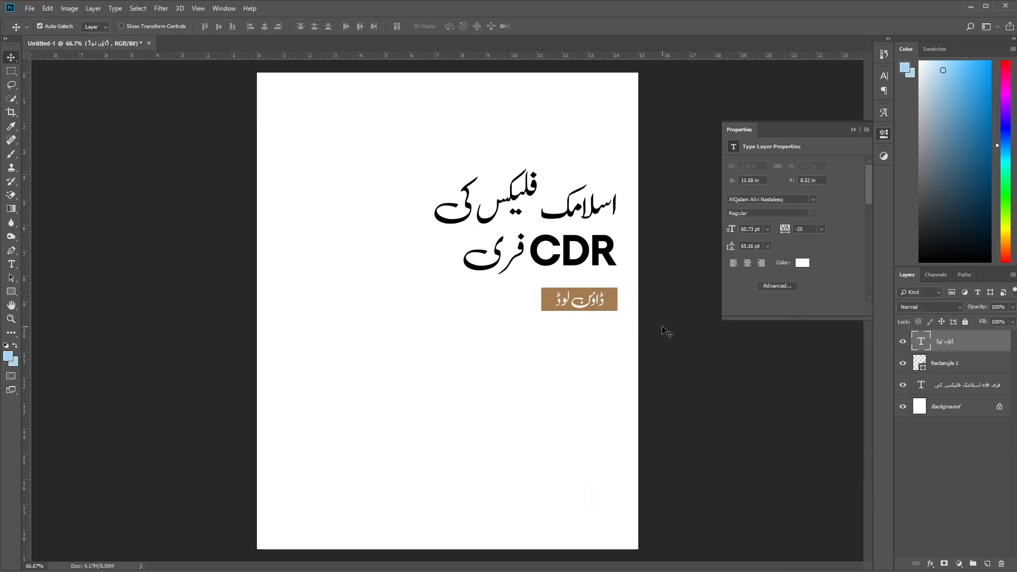
Step: Change the fill colour of the rectangle behind the download text to black
left_click(614, 302)
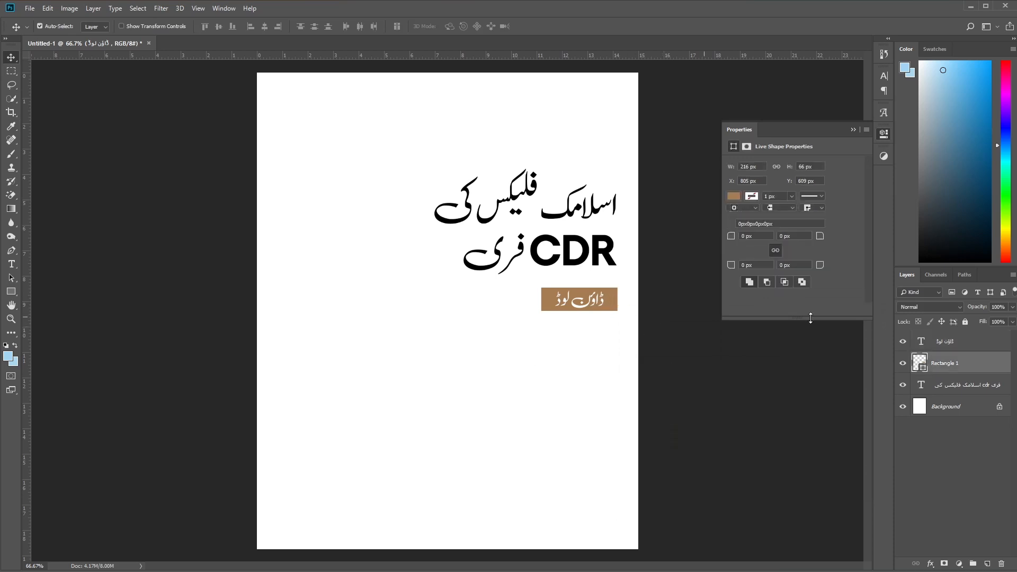
double_click(922, 364)
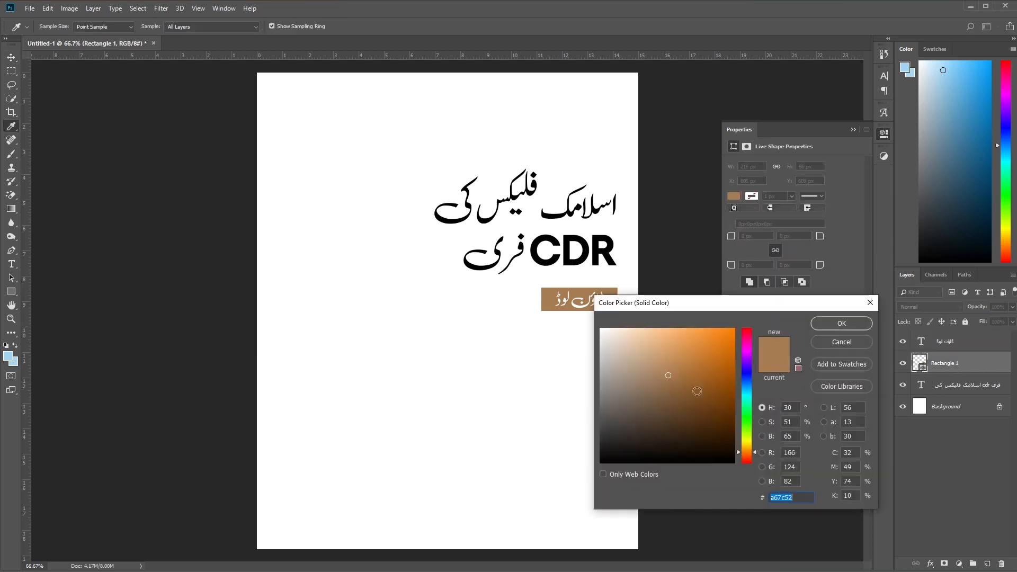
left_click_drag(709, 434, 822, 526)
left_click(842, 323)
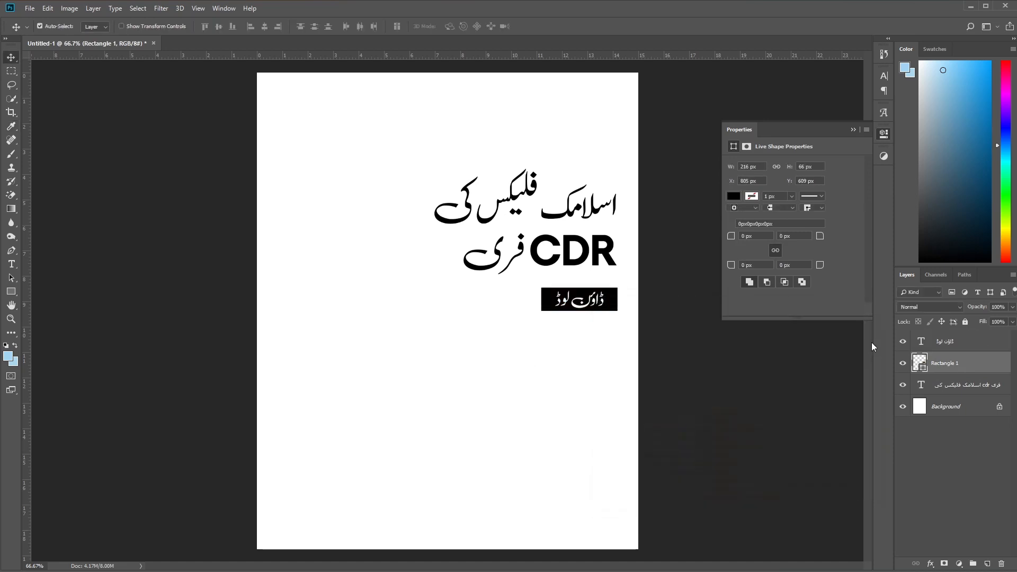
left_click(852, 129)
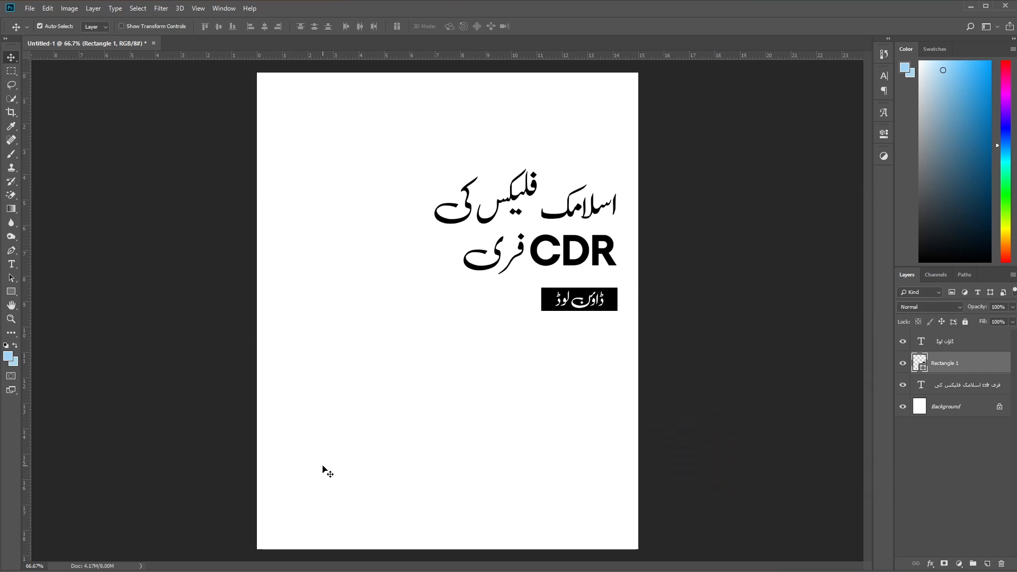
Step: Select the headline, the rectangle and the download text together and shift them slightly down the page
left_click_drag(363, 134, 601, 316)
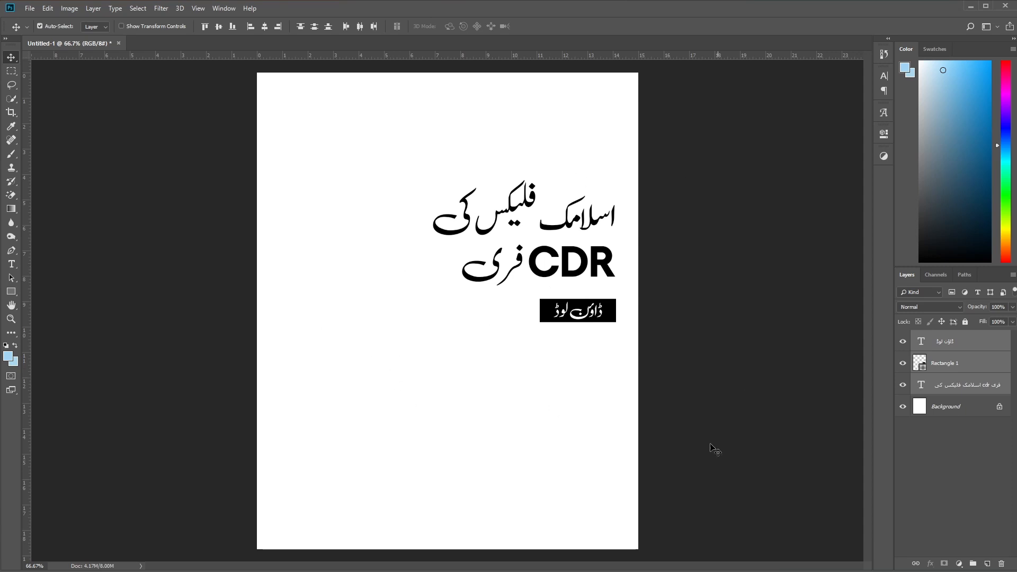
left_click_drag(643, 402, 397, 128)
key("Down")
key("Down")
key("Down")
key("shift+Down")
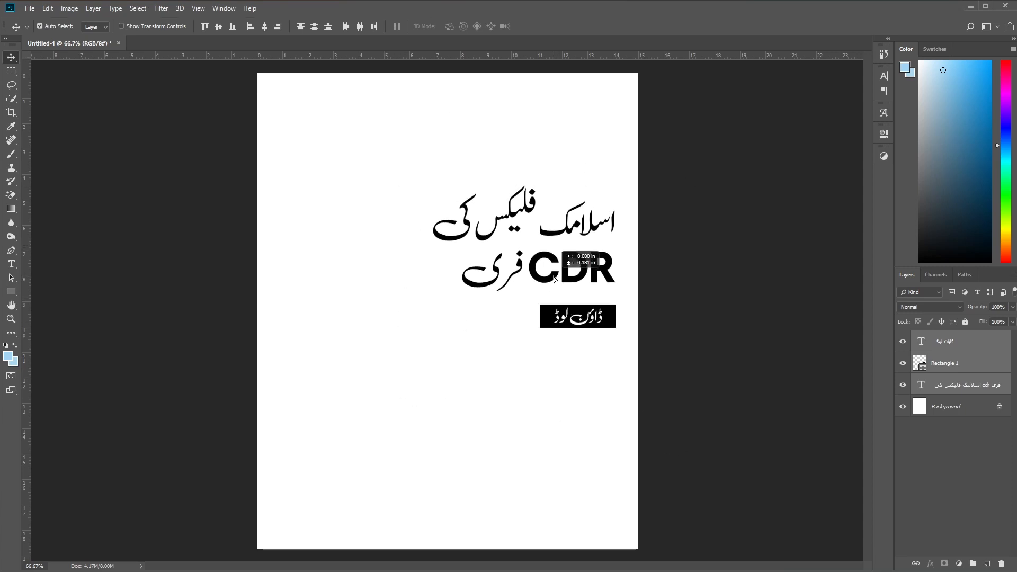
left_click(11, 292)
right_click(13, 297)
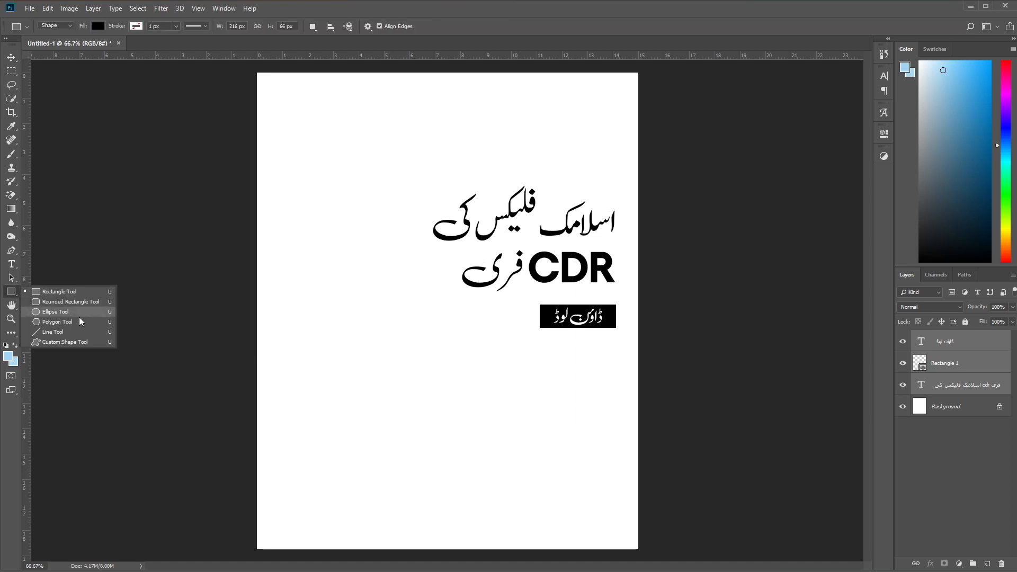
left_click(78, 304)
left_click_drag(234, 317, 232, 472)
key("ctrl+z")
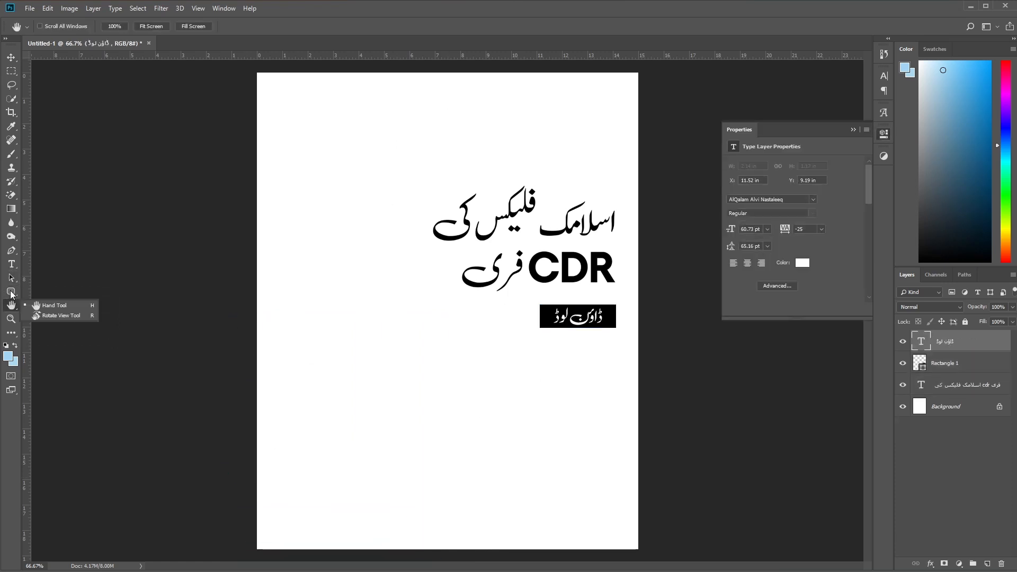
Step: Draw a square of about 627 px with the Rectangle tool, overlapping the lower-left corner of the page
right_click(12, 293)
left_click(53, 293)
left_click_drag(235, 349, 456, 570)
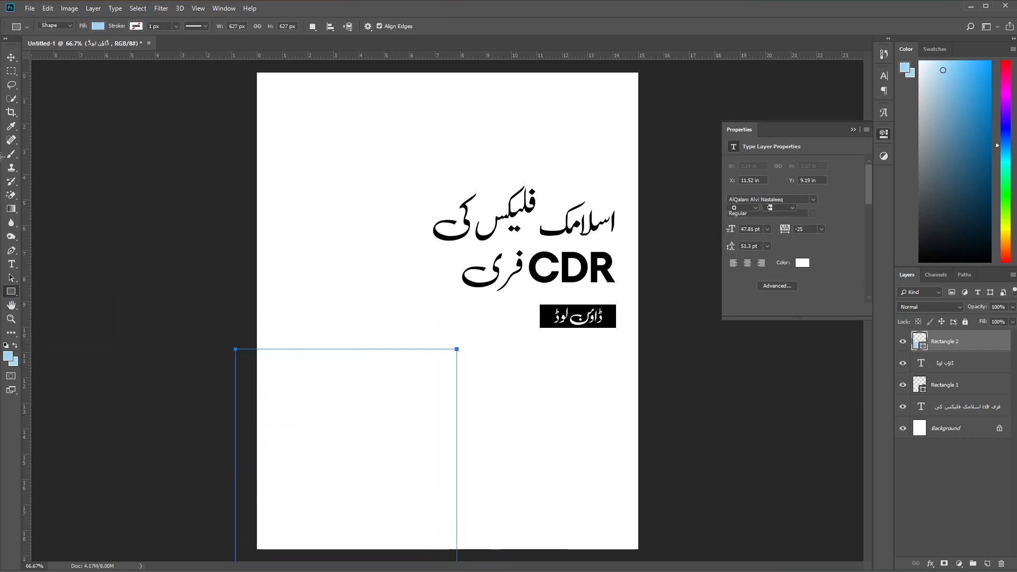
Step: Rotate the blue square about -32°, scale it to about 119%, and position it over the page's lower-left corner
key("v")
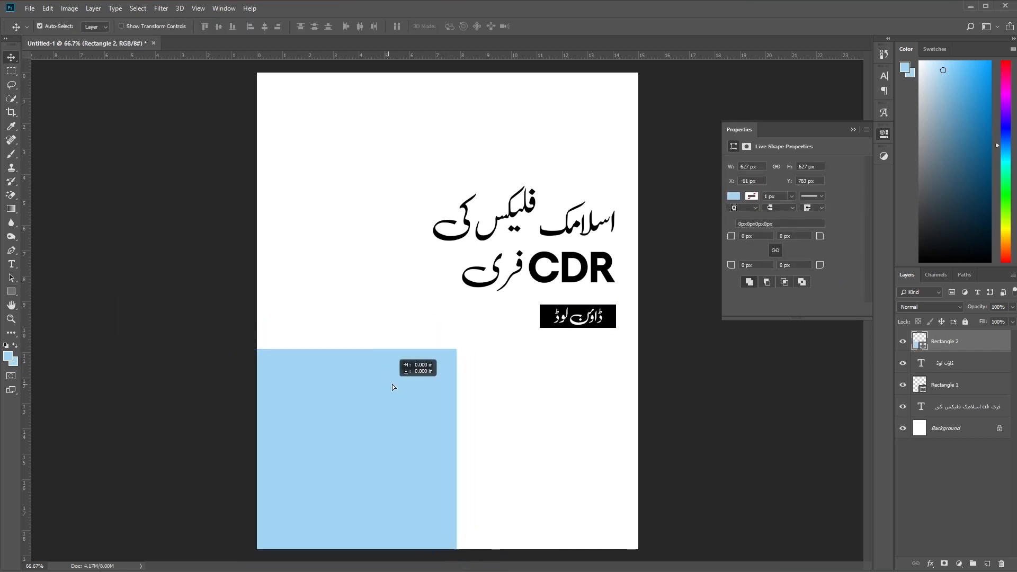
key("ctrl+t")
left_click_drag(493, 354, 413, 304)
left_click_drag(362, 493, 346, 530)
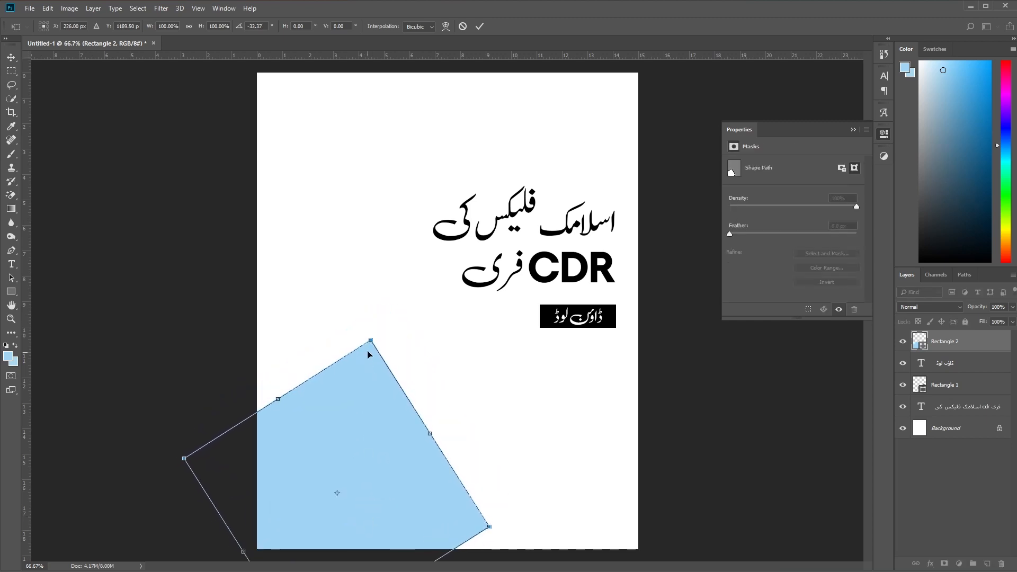
left_click_drag(370, 340, 431, 278)
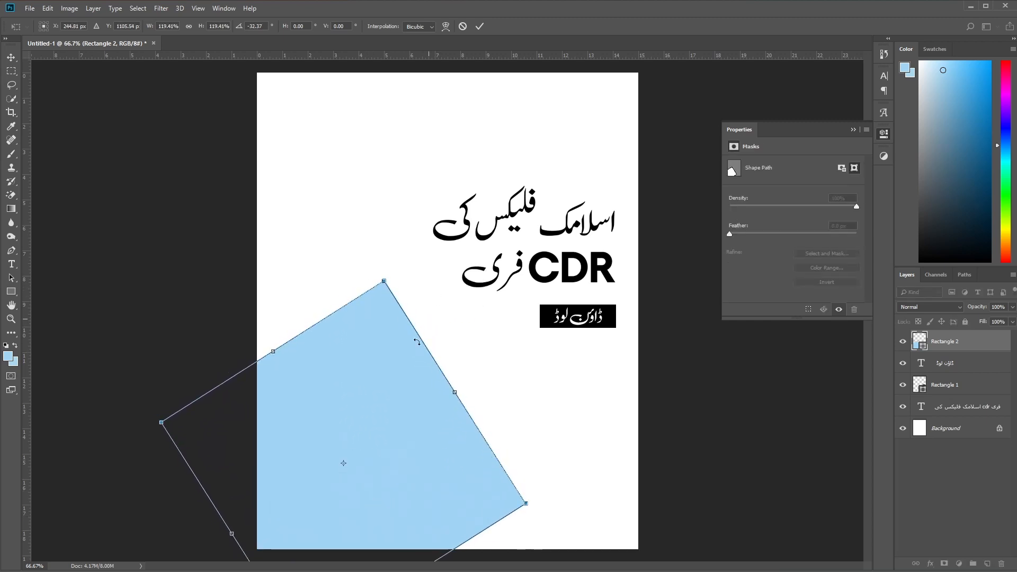
key("Return")
left_click_drag(348, 399, 338, 407)
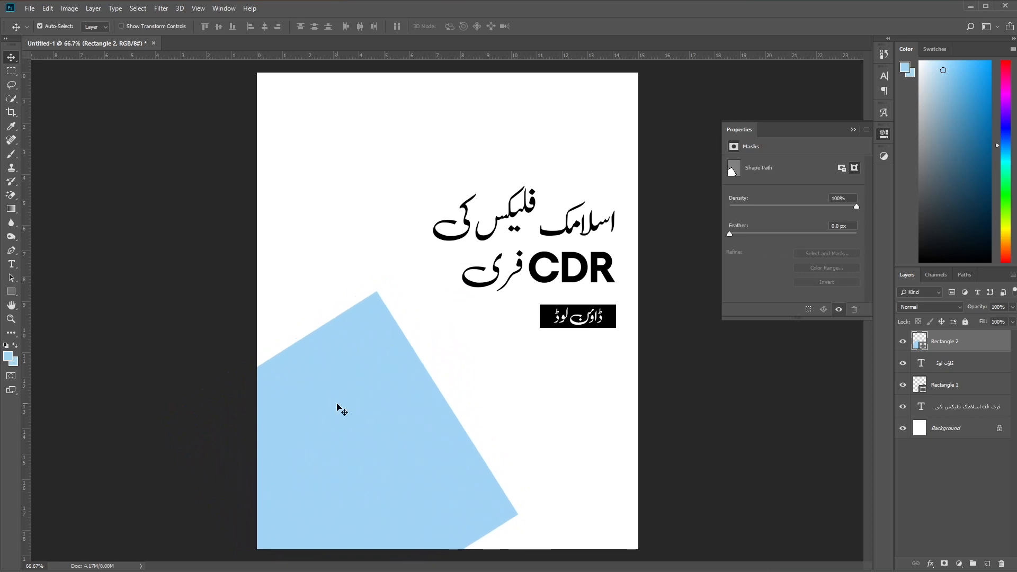
Step: Duplicate the rotated square into the page's upper-right corner, delete the extra overlapping copy and adjust the remaining copy's position
left_click_drag(591, 65, 613, 54)
left_click_drag(585, 145, 585, 86)
left_click_drag(574, 165, 535, 150)
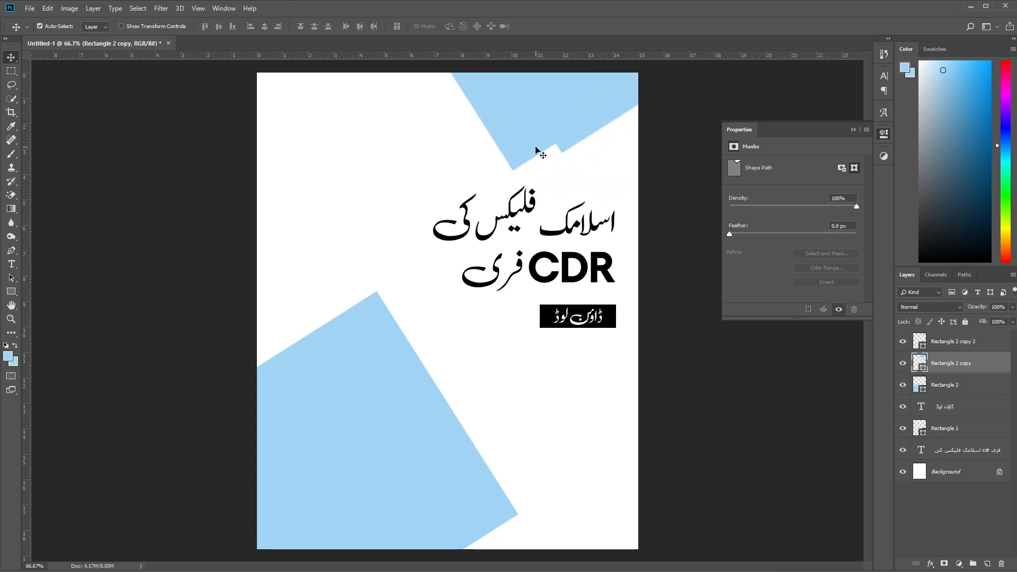
left_click(577, 163)
key("Delete")
left_click_drag(539, 126, 526, 121)
Step: Shift the lower-left square slightly down and set its fill colour to 000000
left_click(426, 429)
left_click_drag(426, 429, 430, 466)
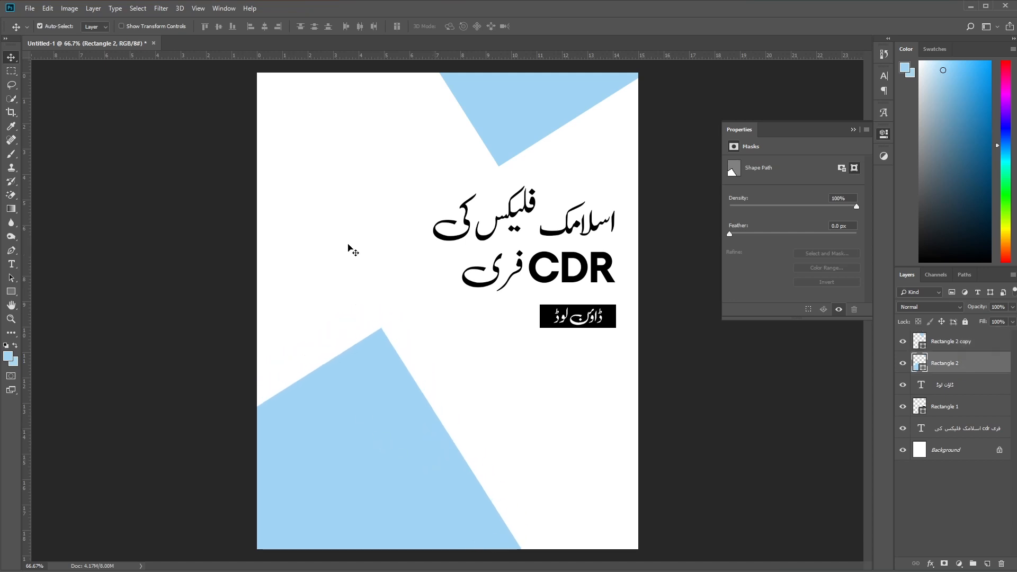
double_click(924, 369)
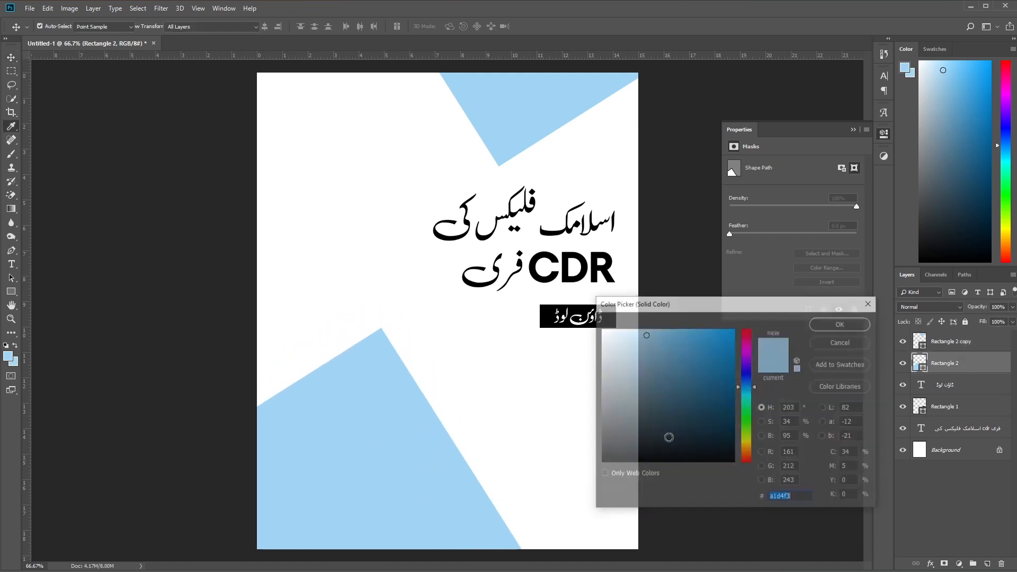
type("000000")
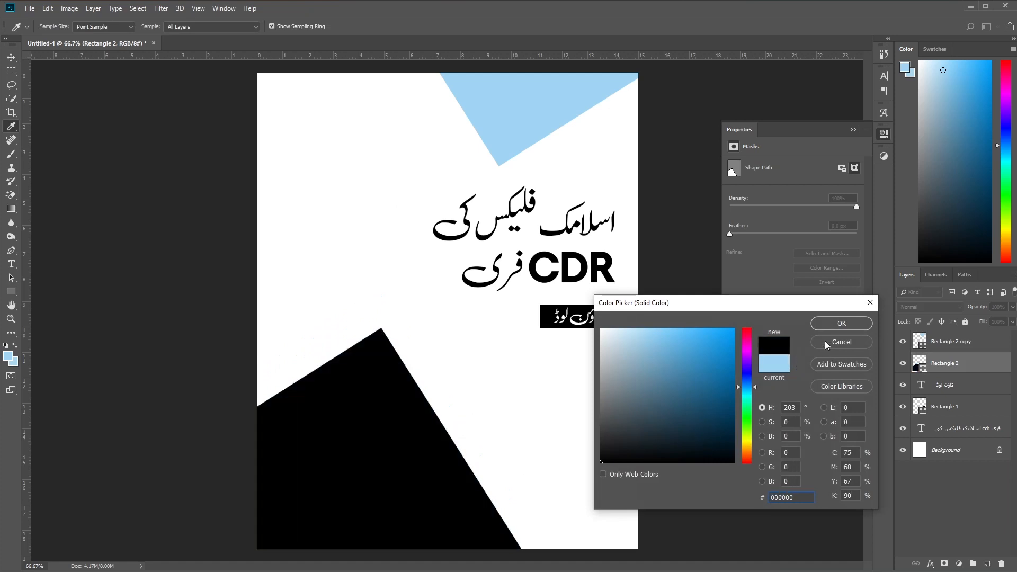
left_click(841, 323)
key("v")
left_click(493, 113)
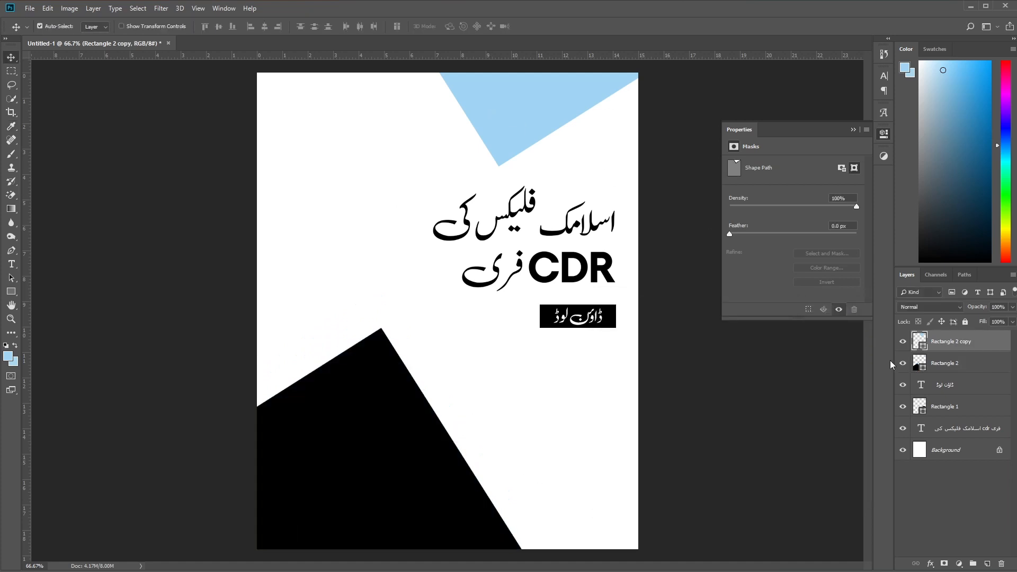
double_click(923, 370)
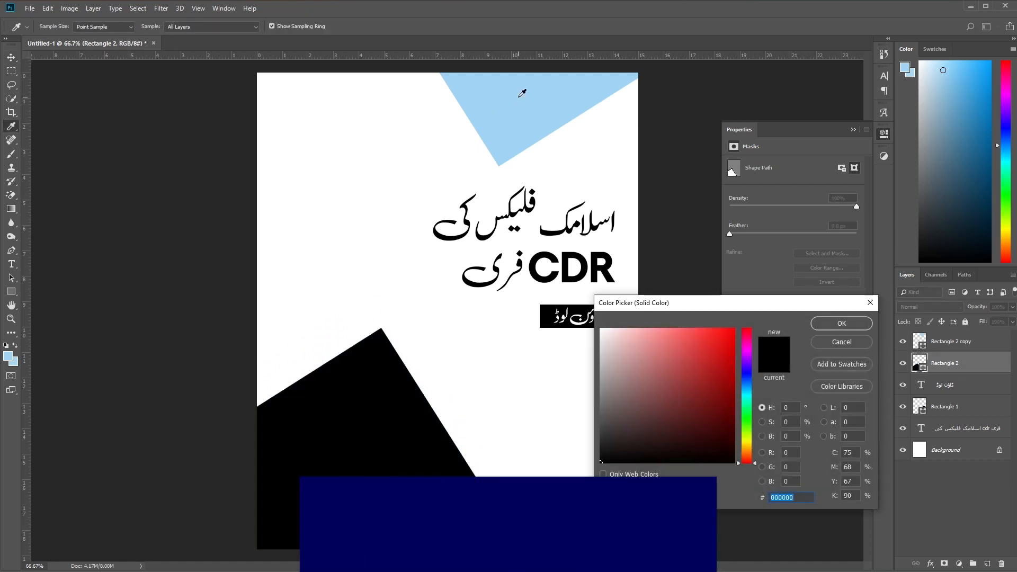
left_click(523, 94)
left_click(555, 315)
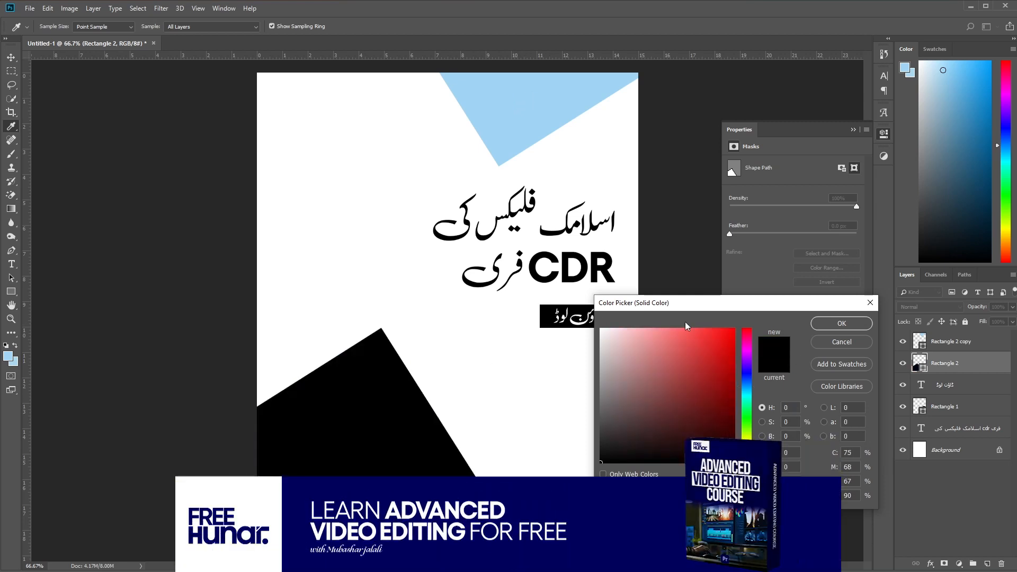
left_click(831, 324)
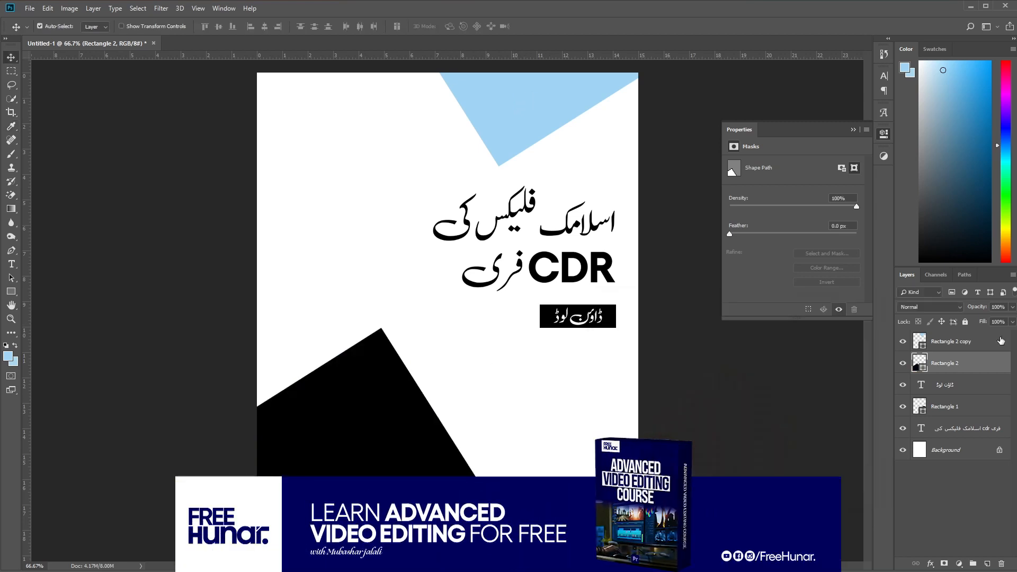
Step: Change the upper-right square's fill to black by sampling the colour of the lower-left square
double_click(920, 343)
left_click(408, 420)
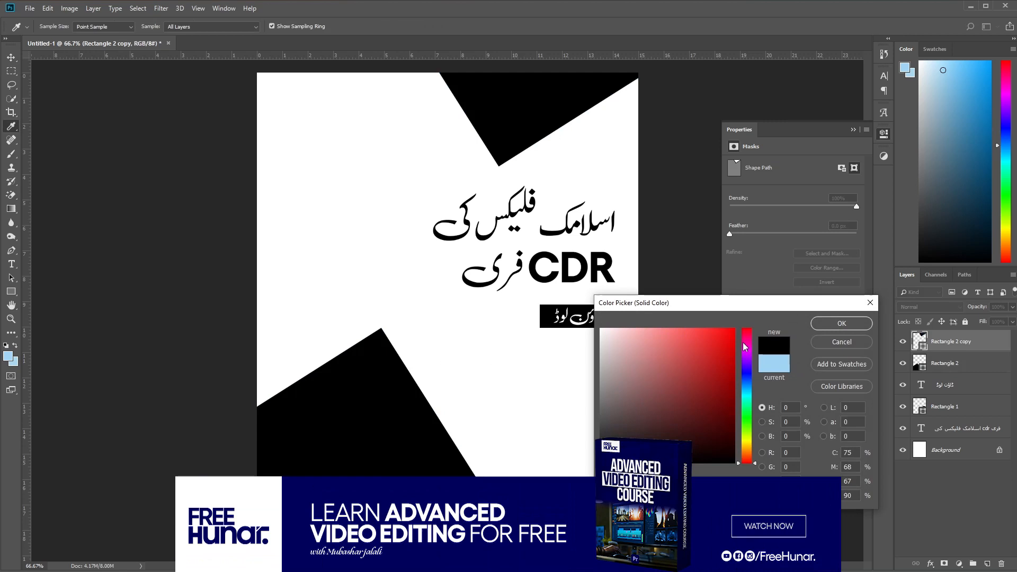
left_click(822, 324)
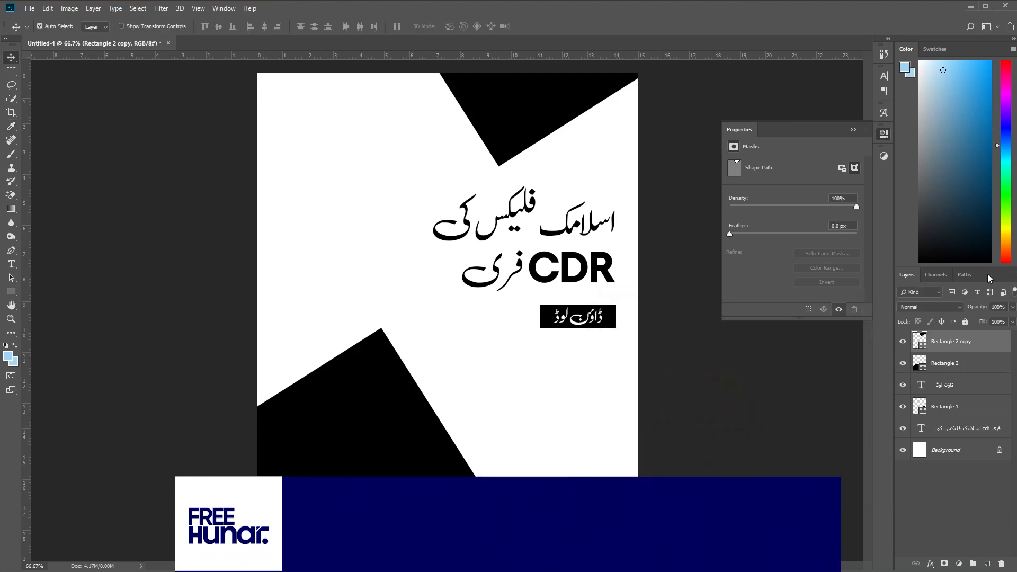
Step: Select the headline, the download text and its rectangle together and nudge them slightly down the page
left_click(994, 385)
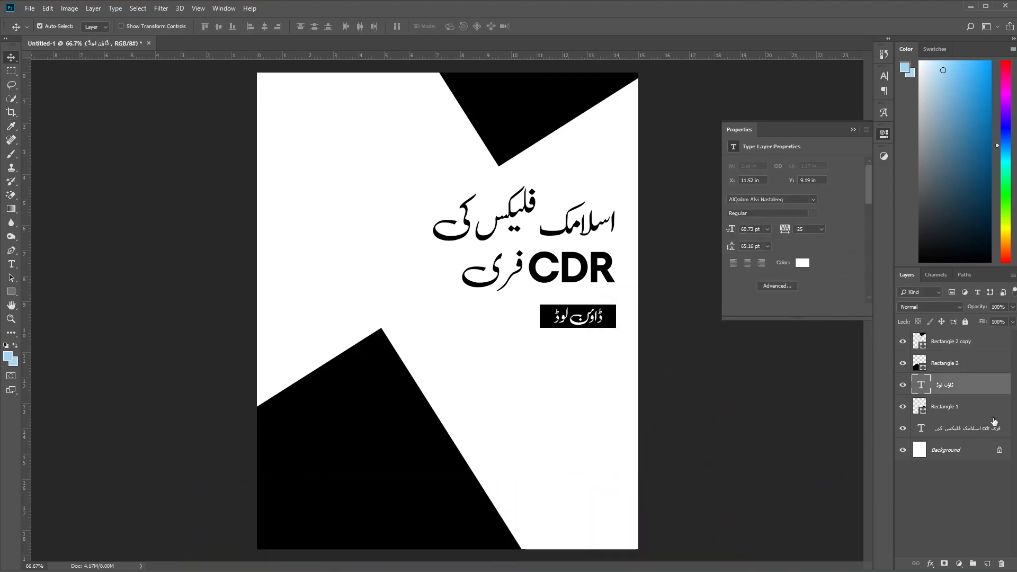
left_click(995, 434, "shift")
key("Down")
key("Down")
key("Down")
key("Down")
key("Down")
key("Down")
key("Down")
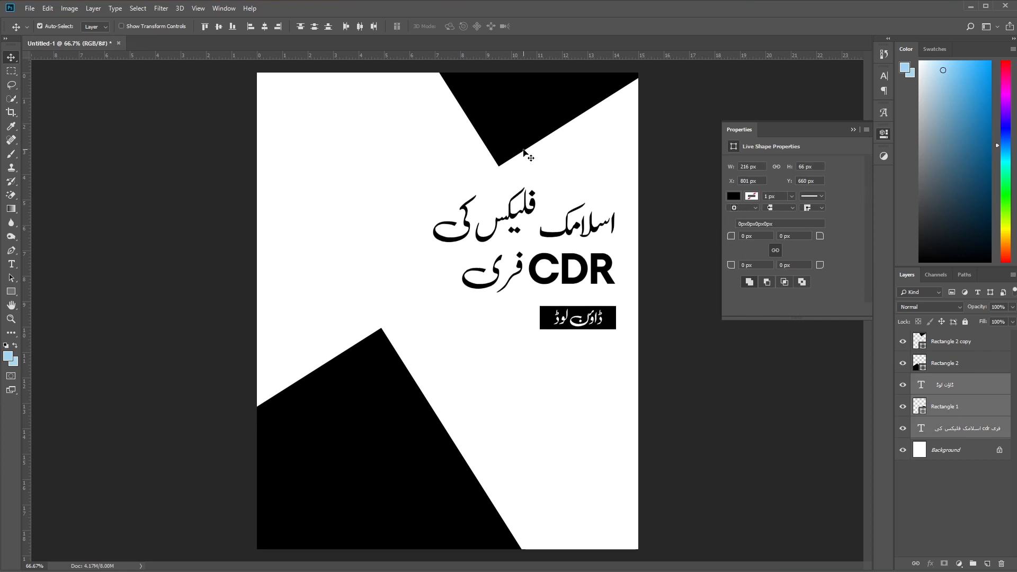
Step: Move the upper-right black square slightly up and further toward the page's right edge
left_click(502, 136)
key("Up")
key("Up")
key("Up")
key("Up")
key("Up")
key("Up")
key("Up")
key("Up")
key("Up")
key("Up")
key("Up")
key("Up")
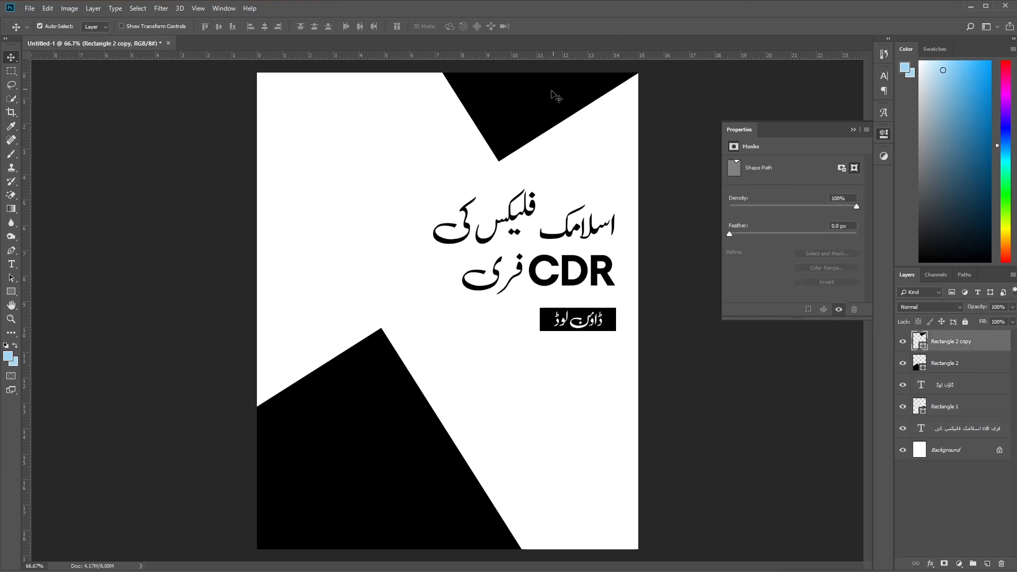
left_click_drag(551, 95, 589, 89)
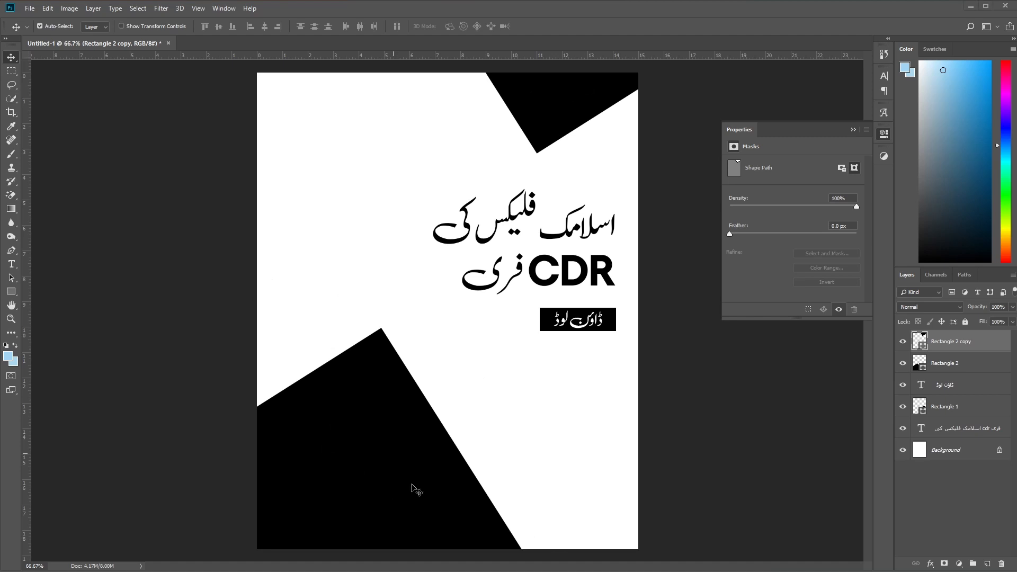
Step: Place cdr.png from the Downloads folder, enlarge it to about 6.19 in and position it over the lower-left black shape
key("super+e")
left_click(404, 186)
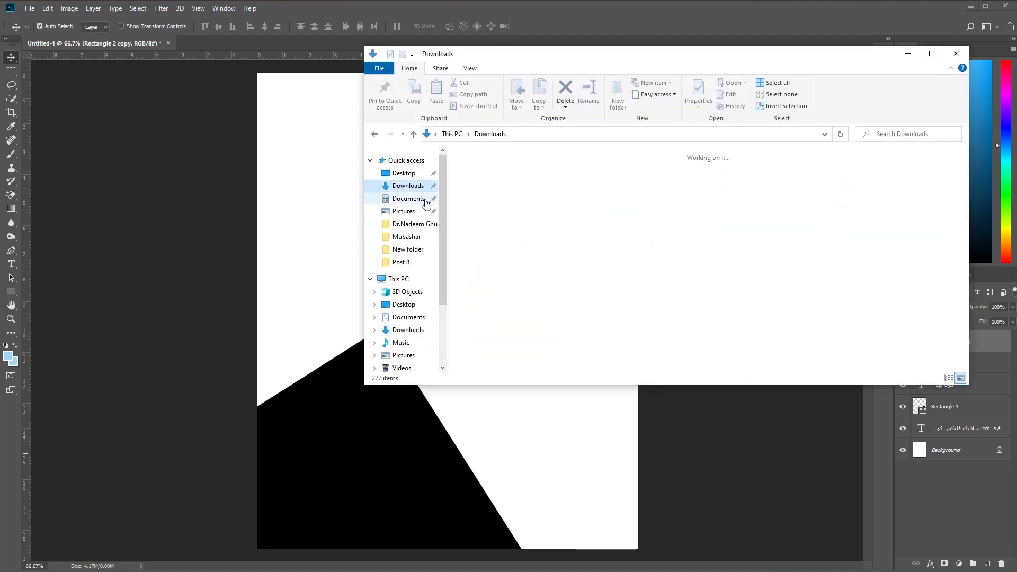
left_click_drag(482, 192, 334, 436)
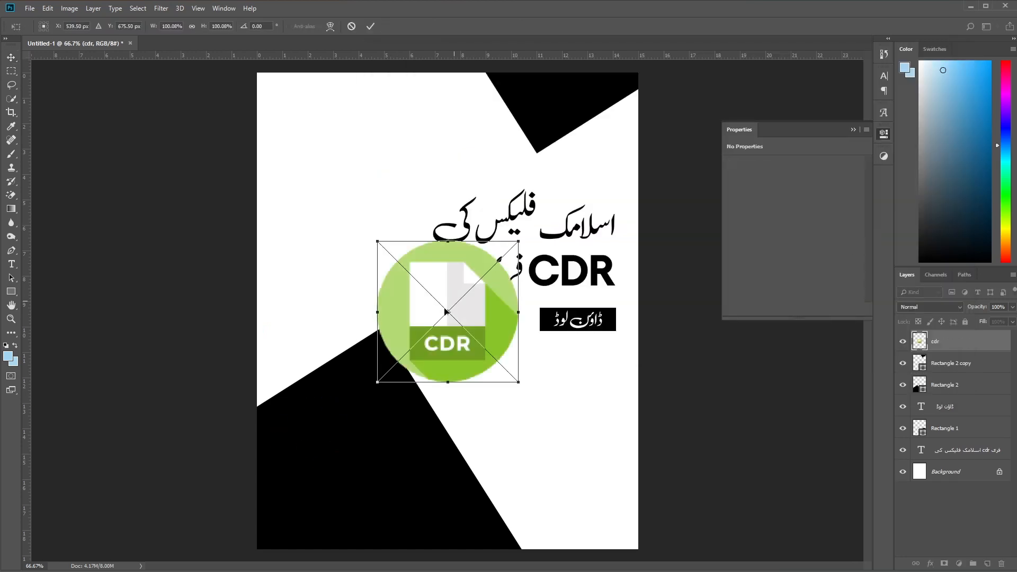
left_click_drag(295, 447, 287, 457)
key("Return")
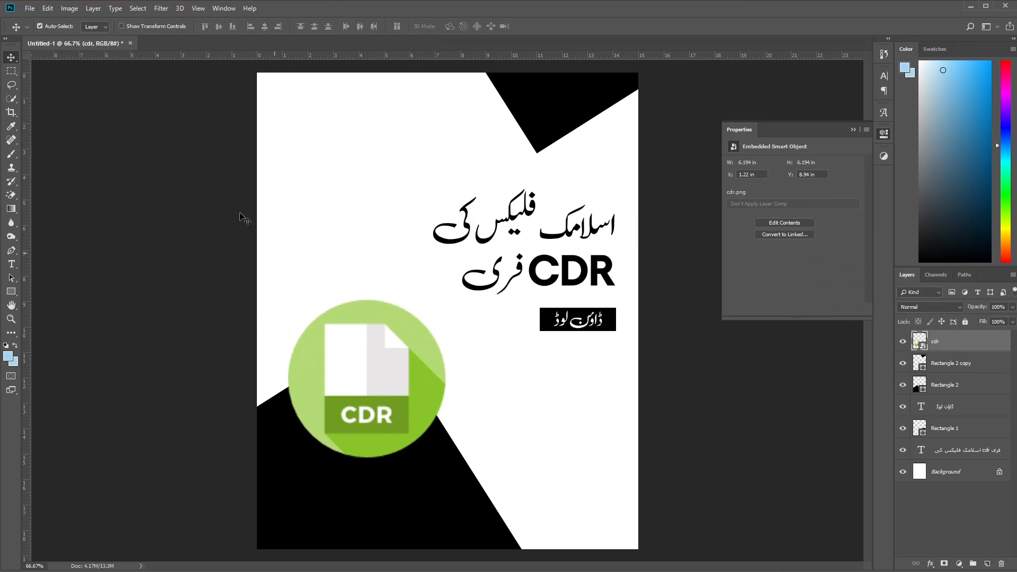
Step: Open the Camera Raw Filter on the CDR icon and convert the icon to black and white
left_click(69, 8)
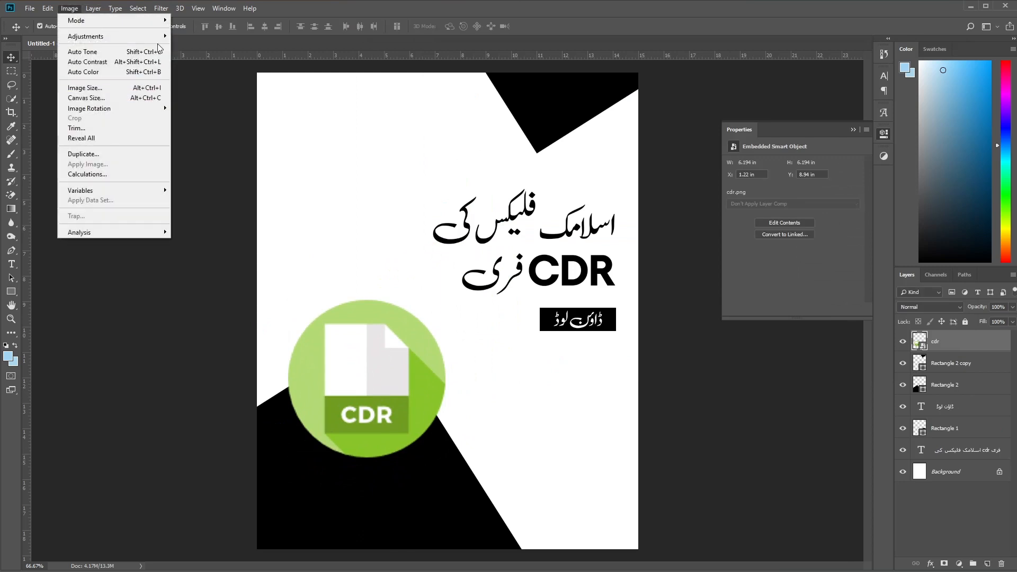
mouse_move(157, 36)
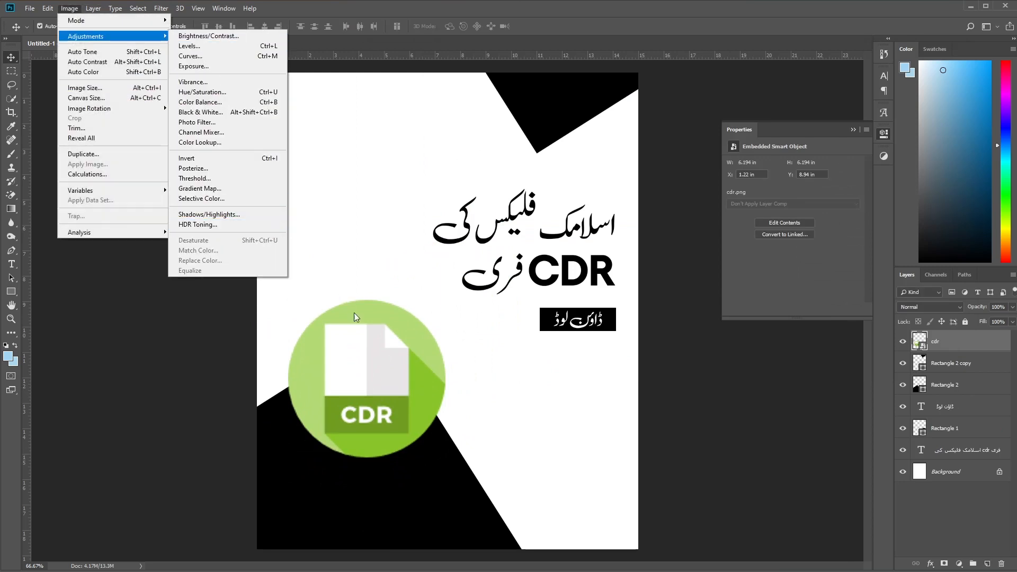
left_click(196, 26)
left_click(161, 8)
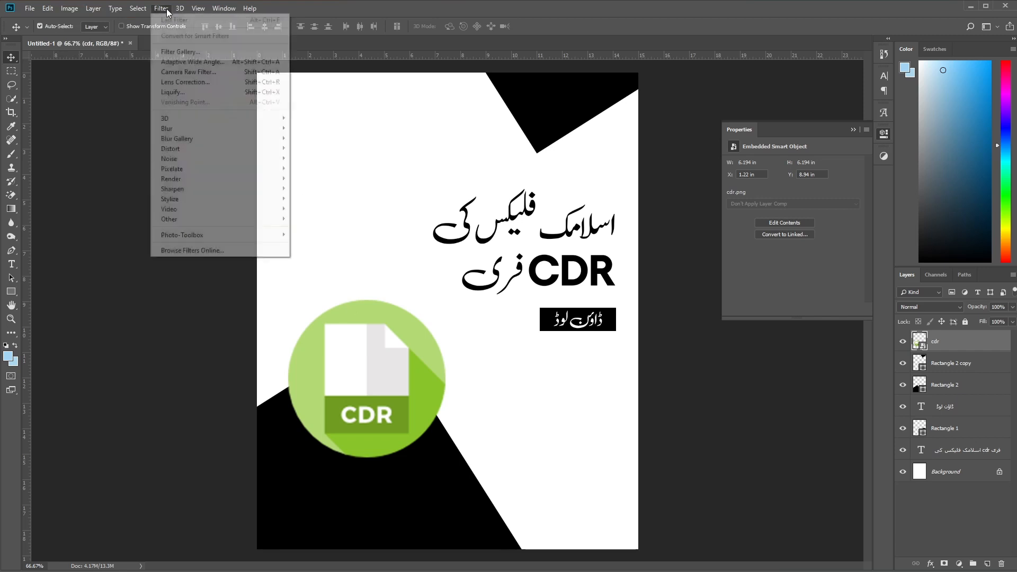
left_click(206, 73)
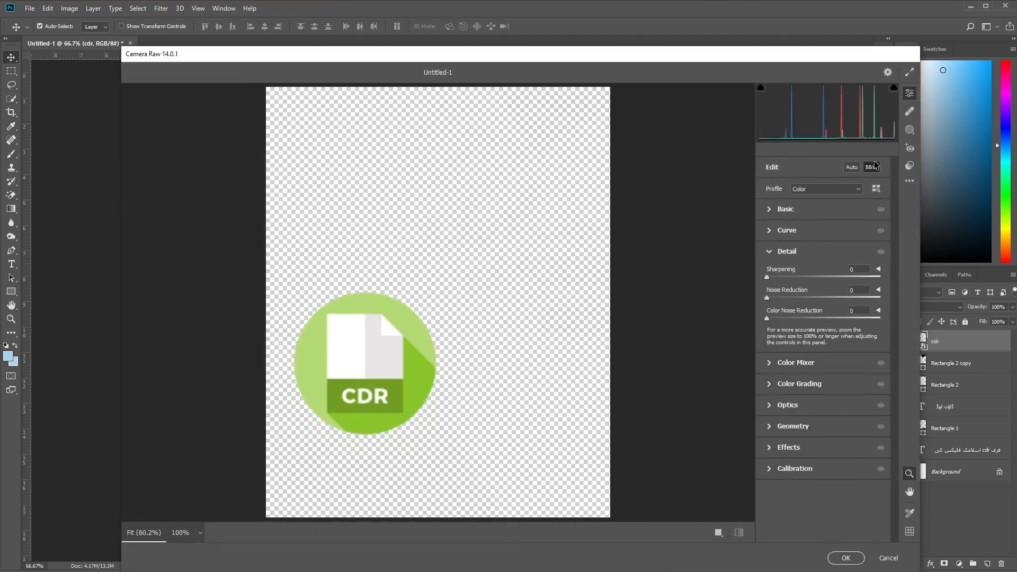
left_click(871, 167)
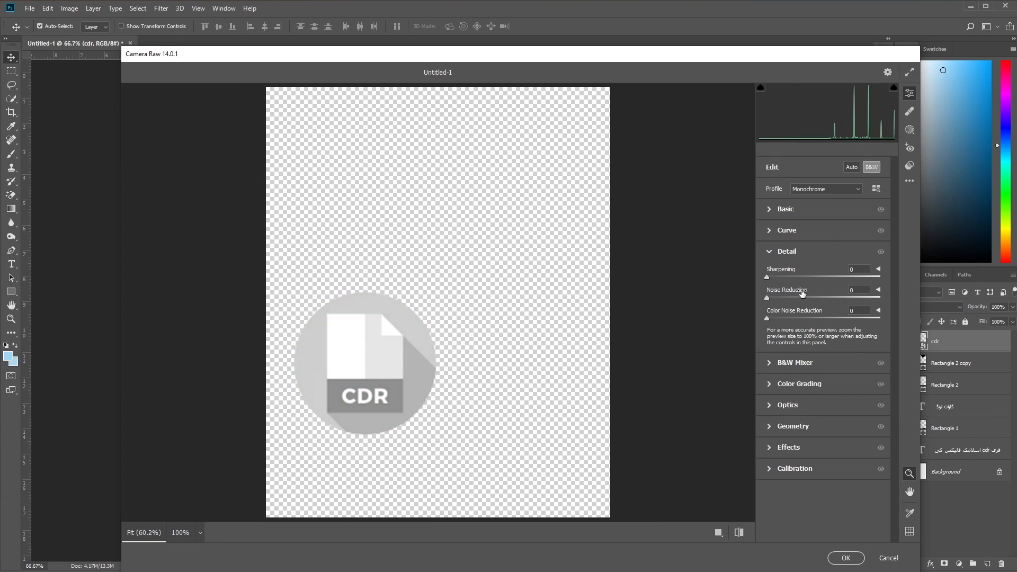
Step: Apply Contrast +31, Shadows -54 and Blacks -100 to the CDR icon, and shift the icon slightly left
left_click(771, 209)
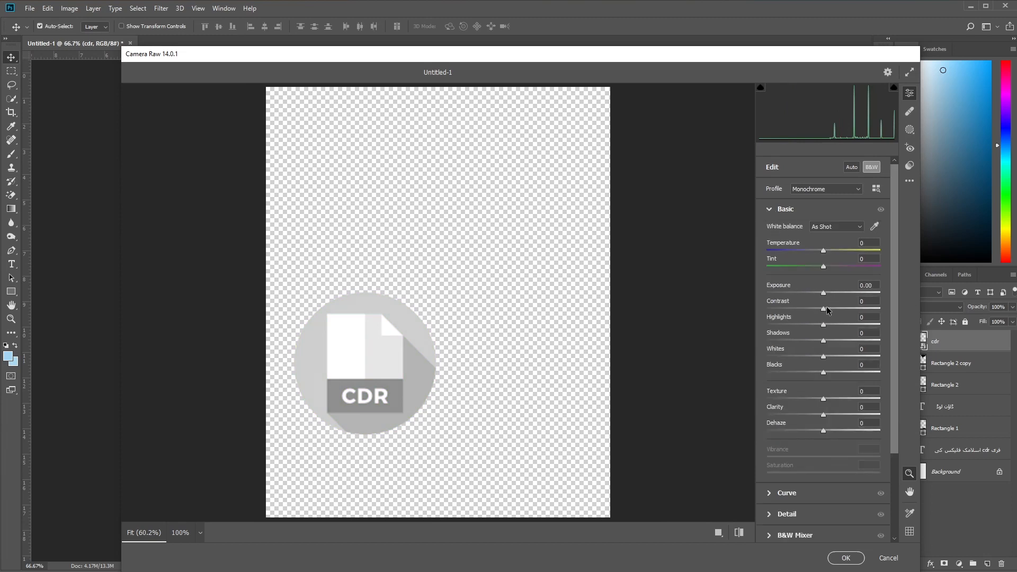
mouse_move(835, 311)
left_mouse_down()
mouse_move(860, 304)
mouse_move(840, 309)
left_mouse_up()
left_click_drag(822, 343, 757, 389)
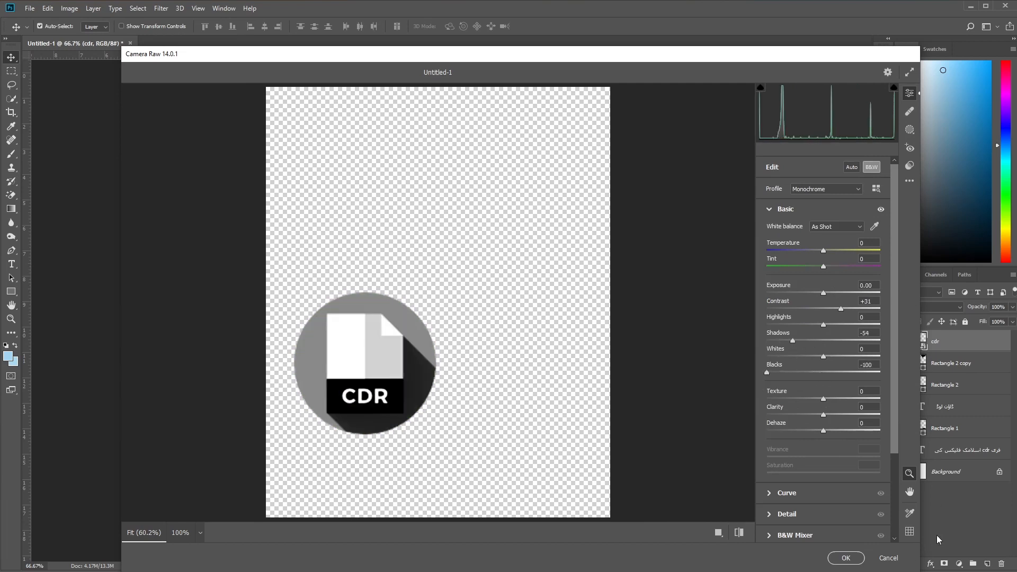
left_click(845, 558)
left_click_drag(327, 391, 323, 394)
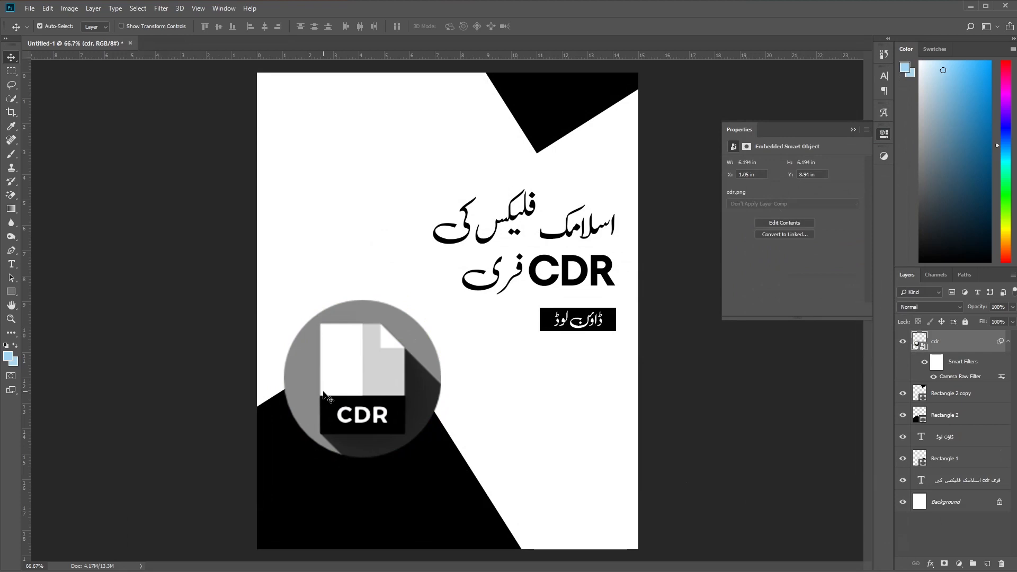
key("ctrl+t")
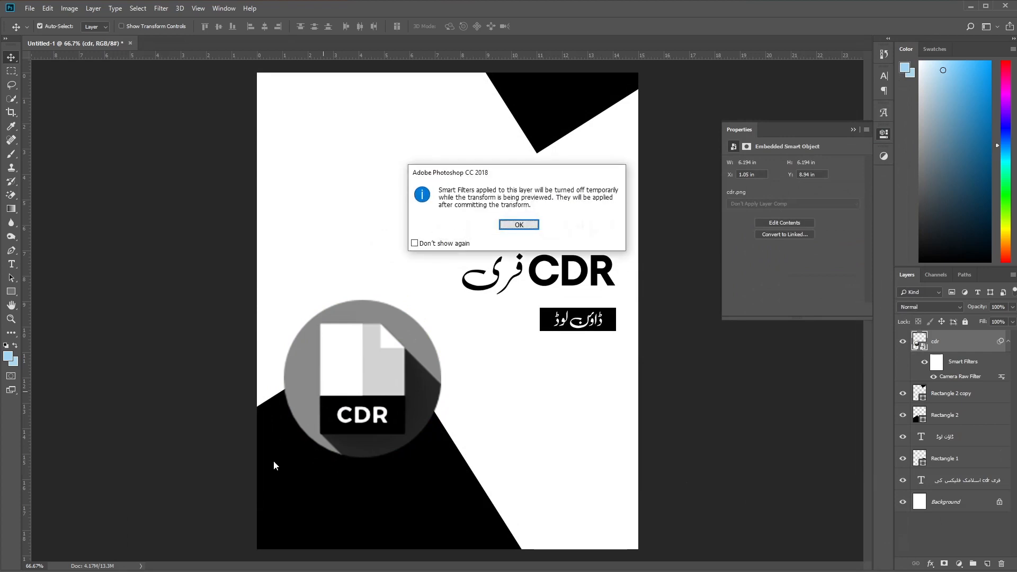
left_click(519, 224)
key("Return")
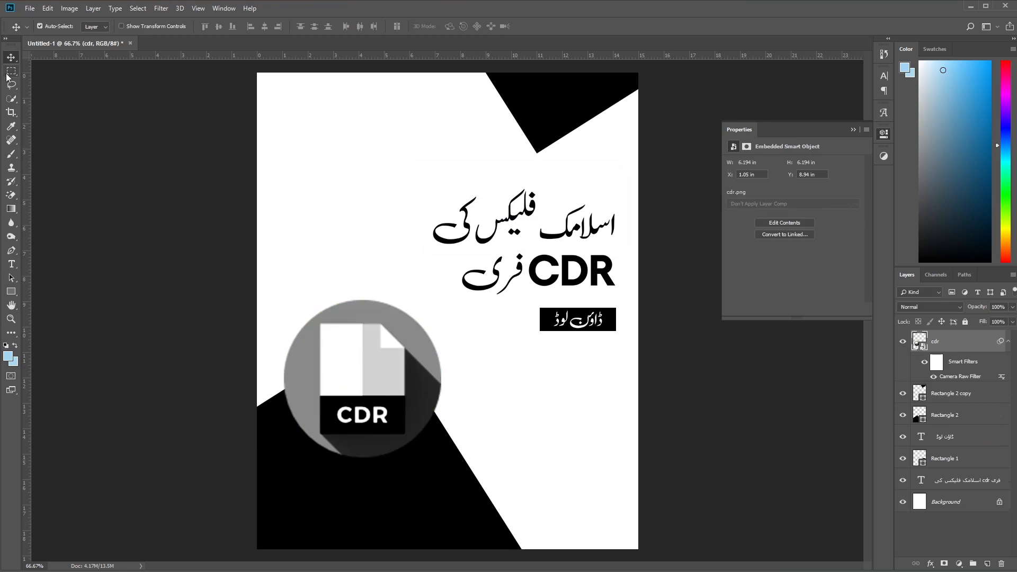
Step: Select the document shape with its CDR label inside the grey circle using the Quick Selection tool
left_click(11, 99)
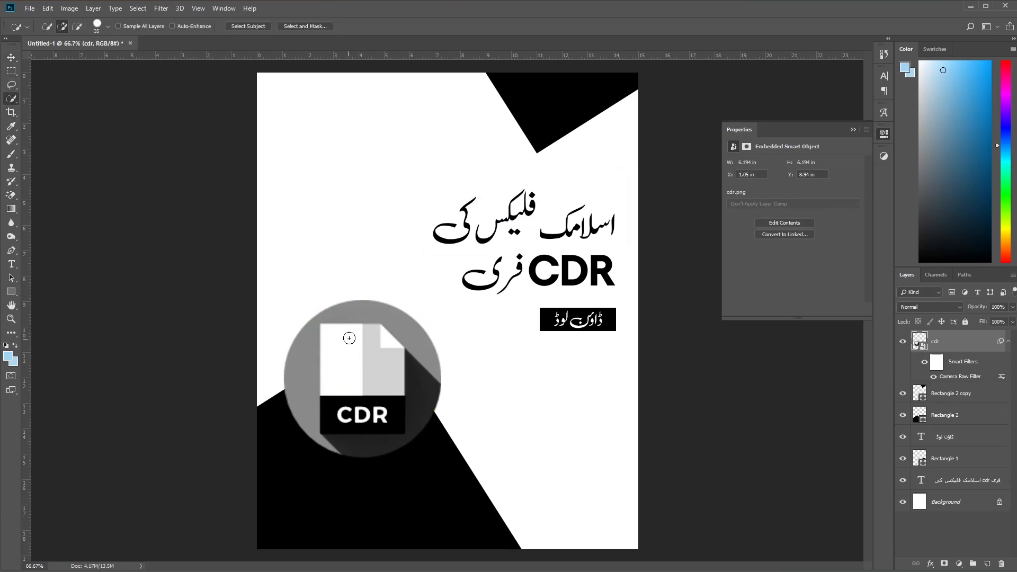
mouse_move(337, 329)
left_mouse_down()
mouse_move(382, 342)
mouse_move(372, 388)
mouse_move(381, 415)
mouse_move(351, 421)
left_mouse_up()
left_click_drag(322, 347, 326, 329)
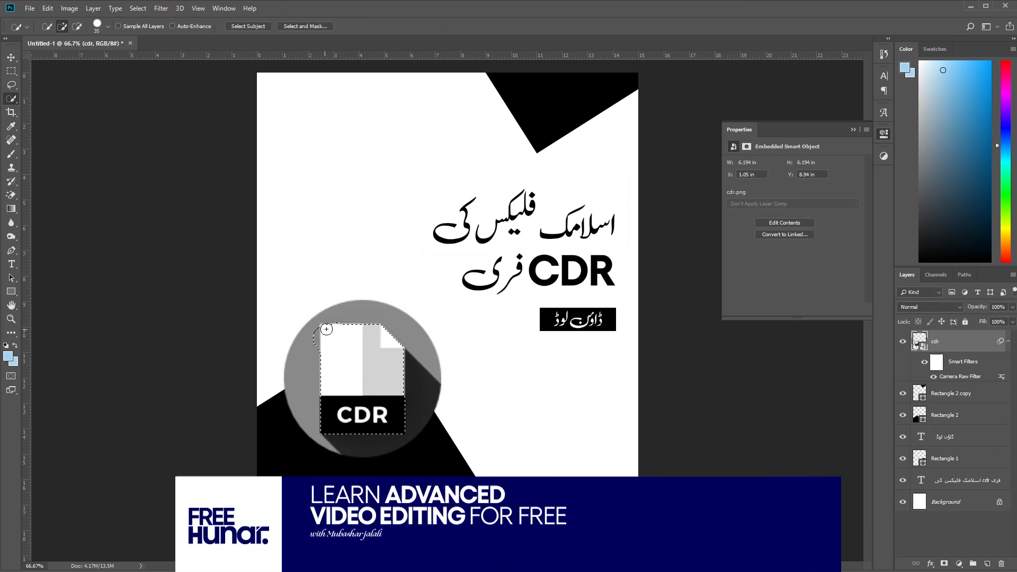
key("ctrl+d")
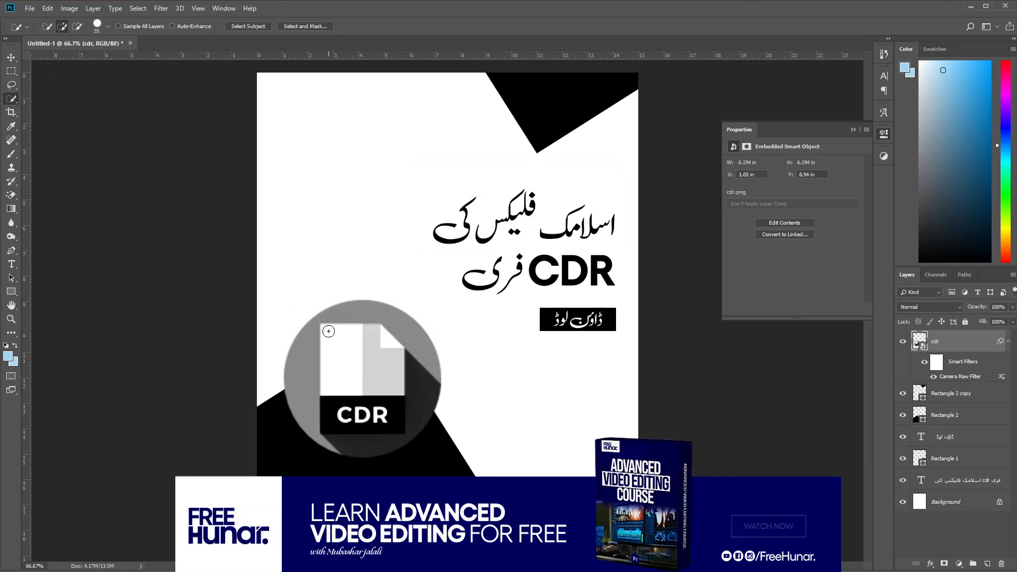
mouse_move(329, 329)
left_mouse_down()
mouse_move(397, 370)
mouse_move(378, 339)
mouse_move(369, 421)
left_mouse_up()
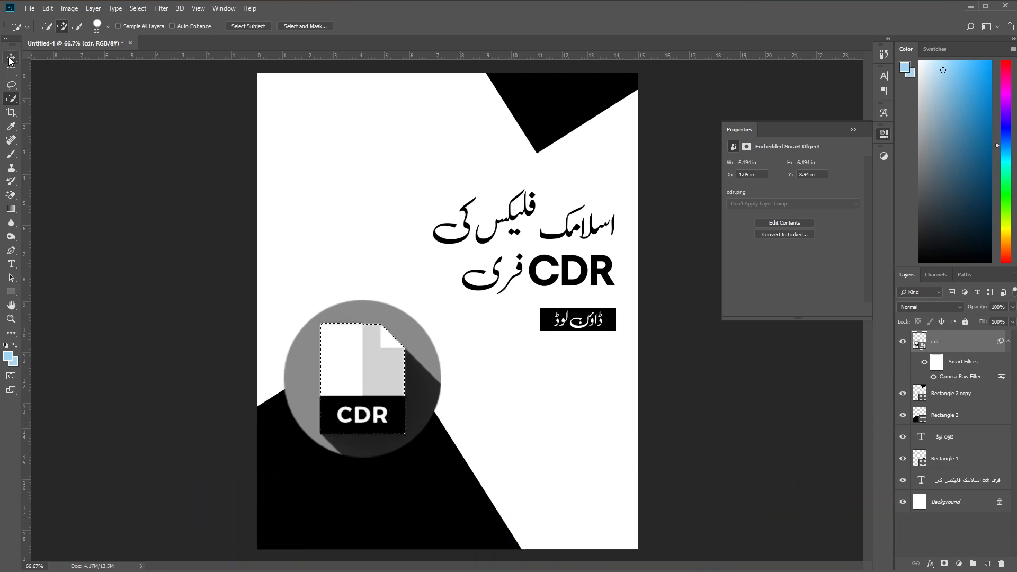
Step: Copy the selected document shape to its own layer and delete the original cdr icon layer
key("v")
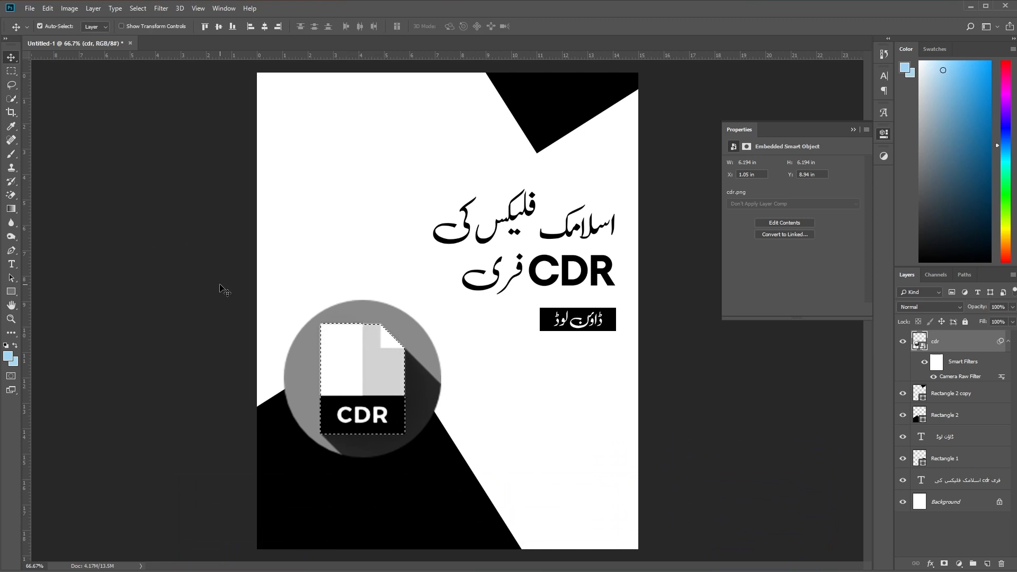
key("ctrl+j")
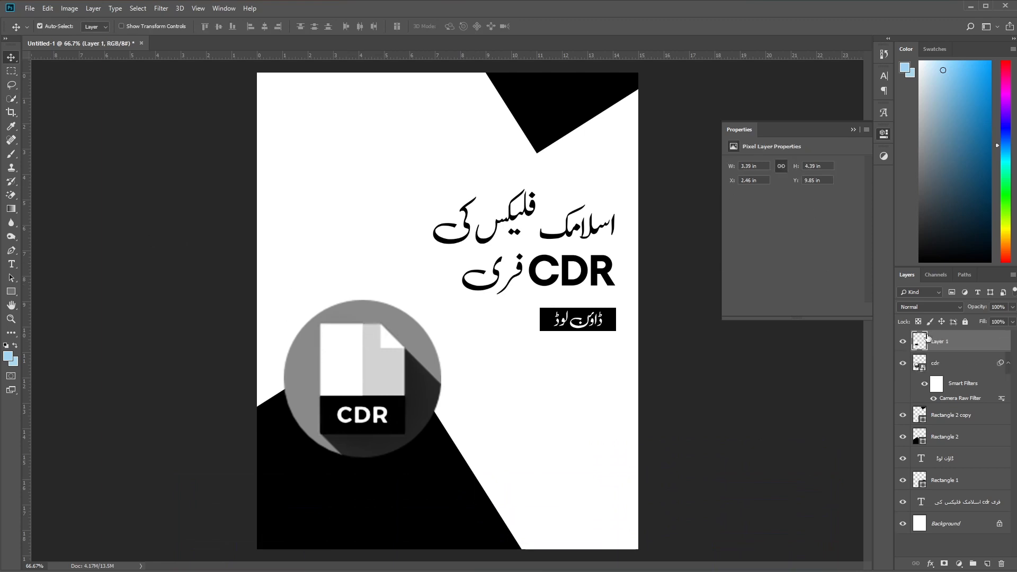
left_click(947, 362)
key("Delete")
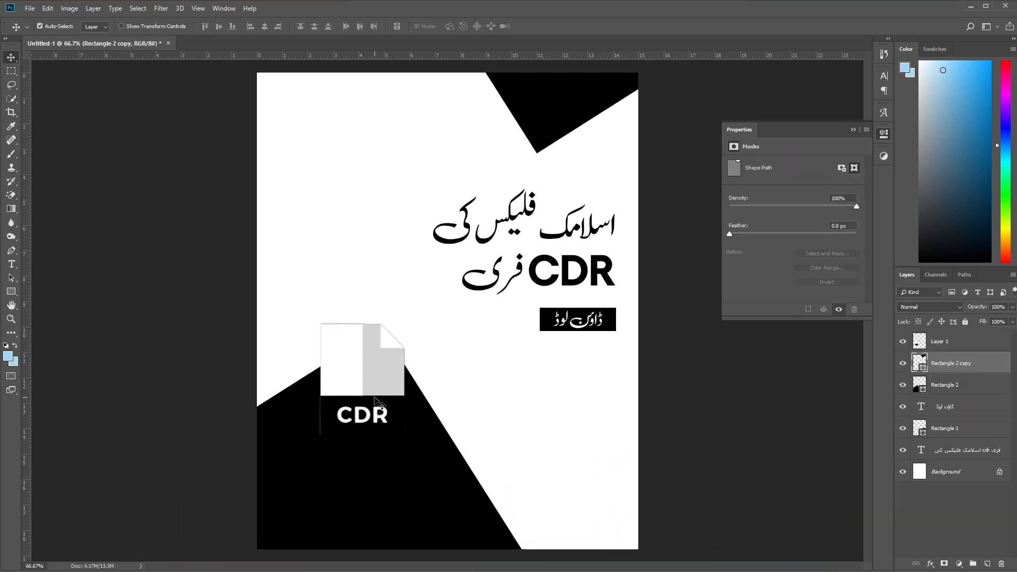
Step: Enlarge the CDR document icon to about 5.22 × 6.76 in and position it over the upper part of the lower-left black shape
left_click(354, 403)
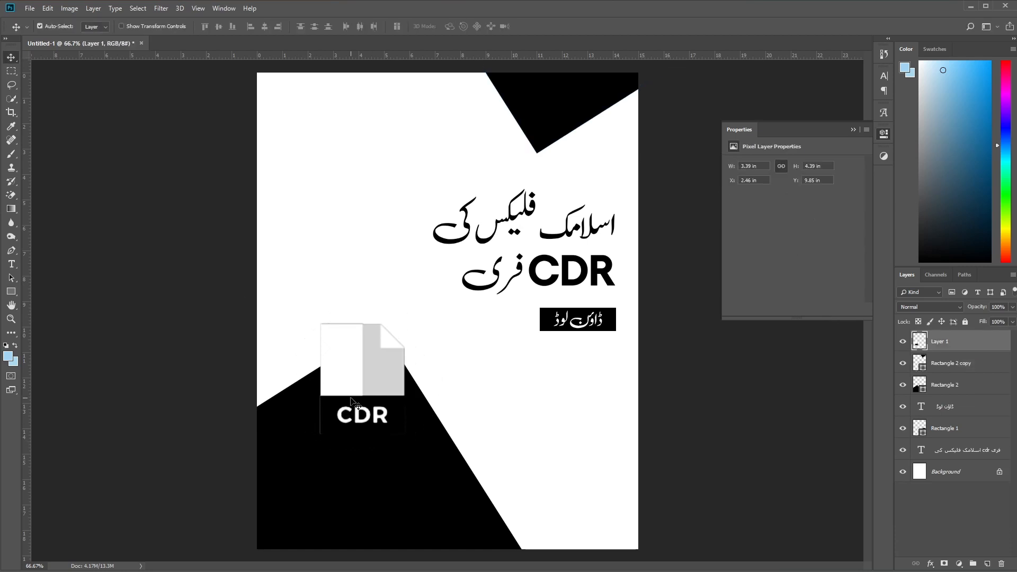
key("ctrl+t")
left_click_drag(320, 434, 277, 490)
left_click_drag(349, 451, 362, 469)
left_click_drag(463, 286, 443, 312)
left_click_drag(423, 364, 412, 339)
key("Return")
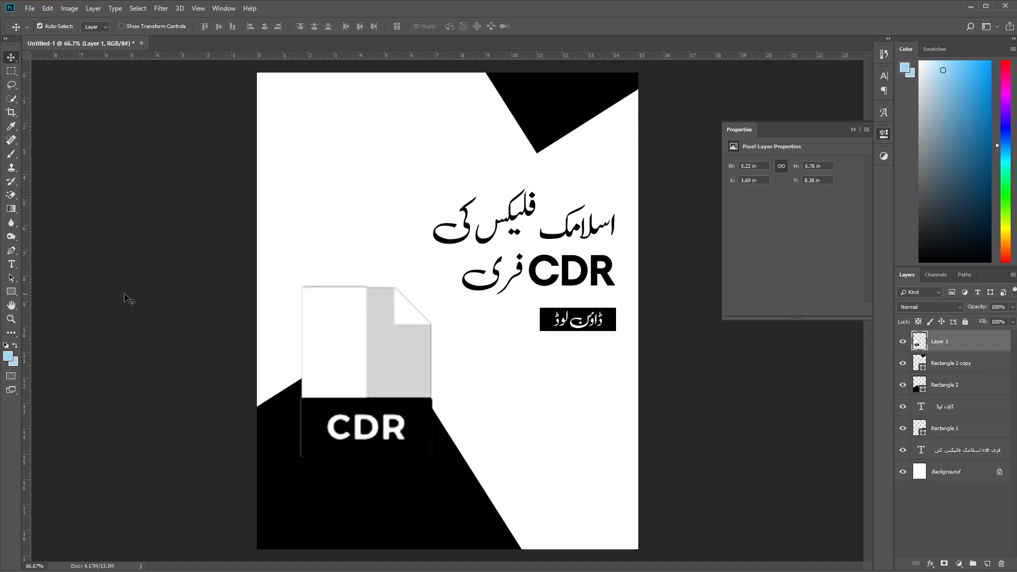
Step: Add a social handle text line, colour it black (000000) and place it near the poster's lower-right corner
left_click(11, 263)
left_click(538, 498)
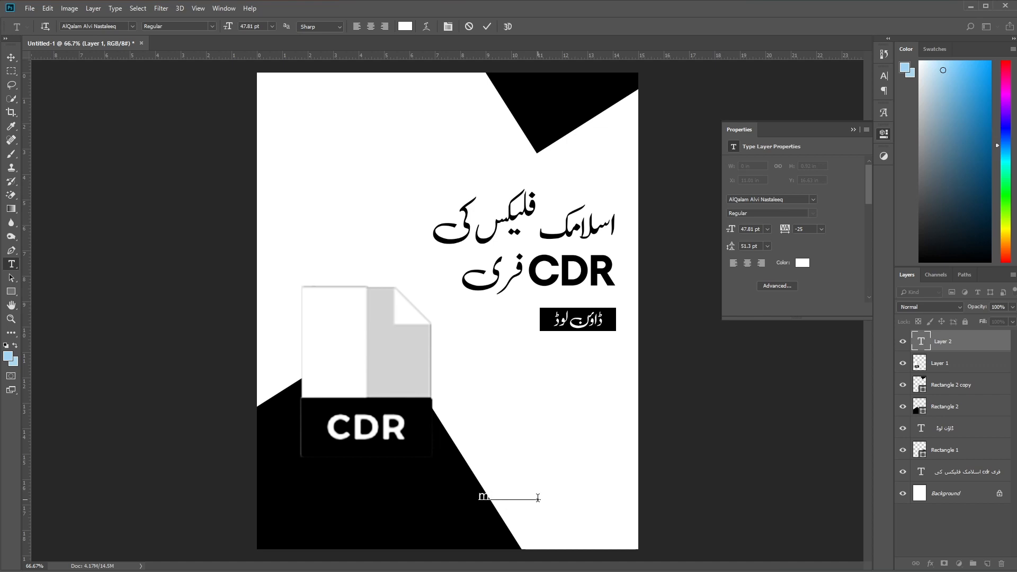
left_click(11, 57)
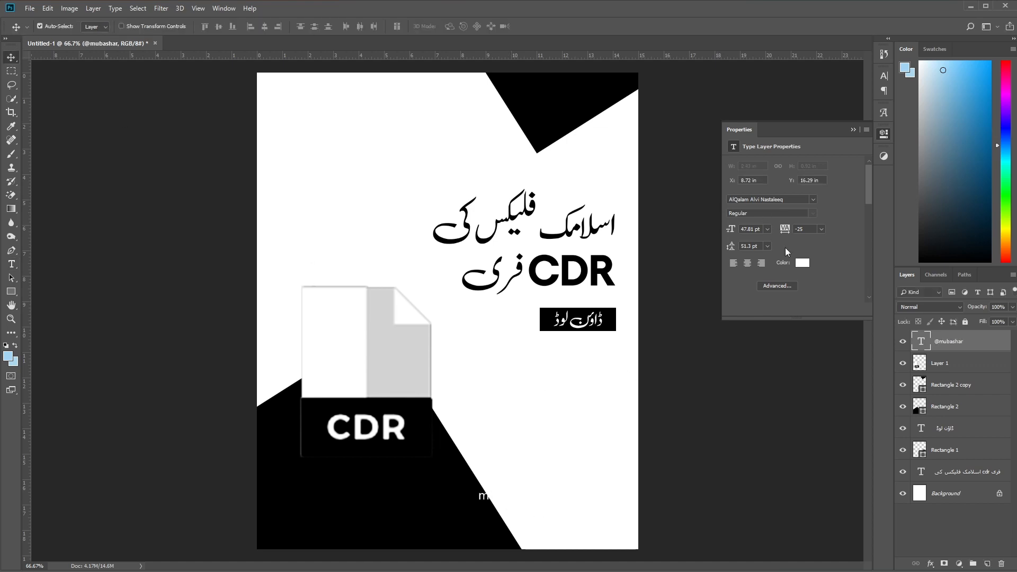
left_click(803, 264)
type("000000")
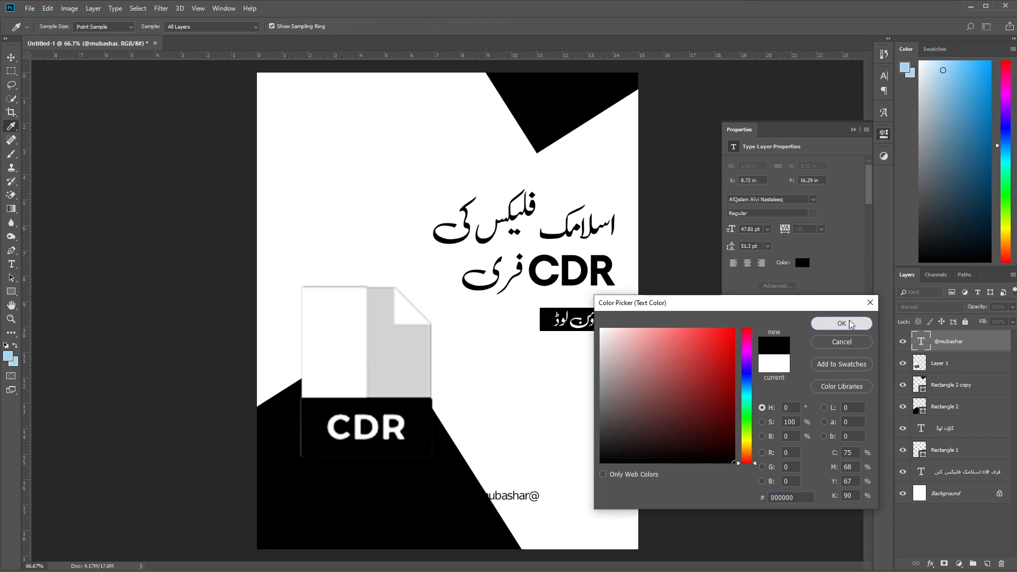
left_click(846, 322)
left_click_drag(513, 505, 582, 538)
Step: Retype the @ sign of the handle text and move the text slightly closer to the poster's lower edge
left_click(11, 264)
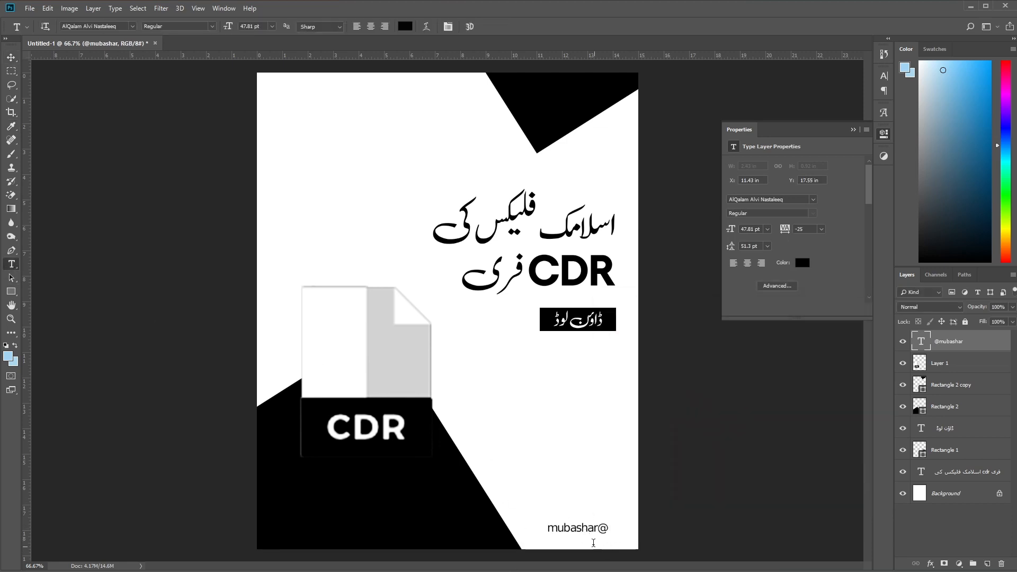
left_click(598, 531)
key("BackSpace")
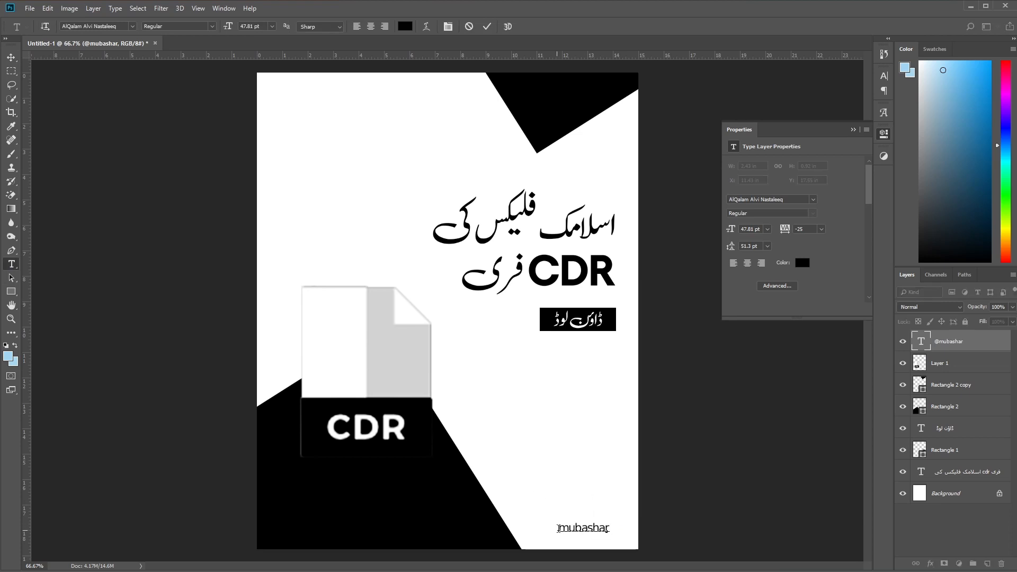
type("@")
left_click(11, 57)
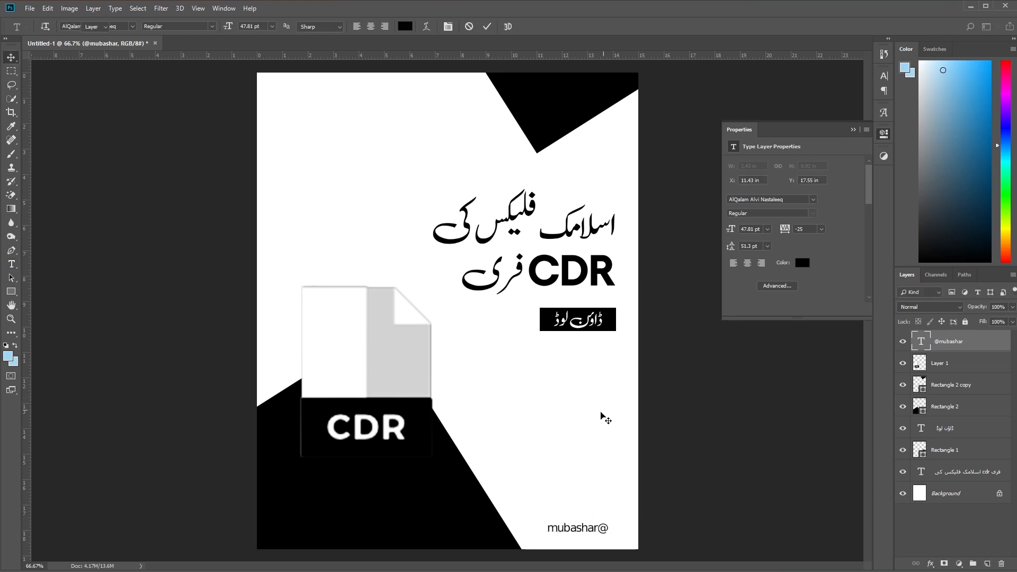
left_click_drag(592, 532, 545, 540)
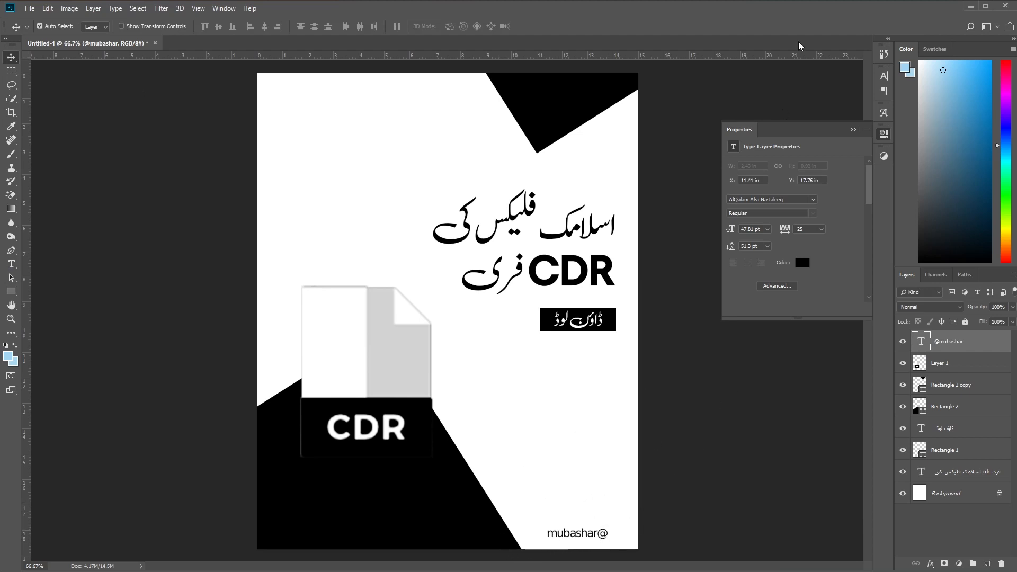
Step: Left-align the handle text and move it back inside the lower-right corner, and delete its layer
left_click(883, 76)
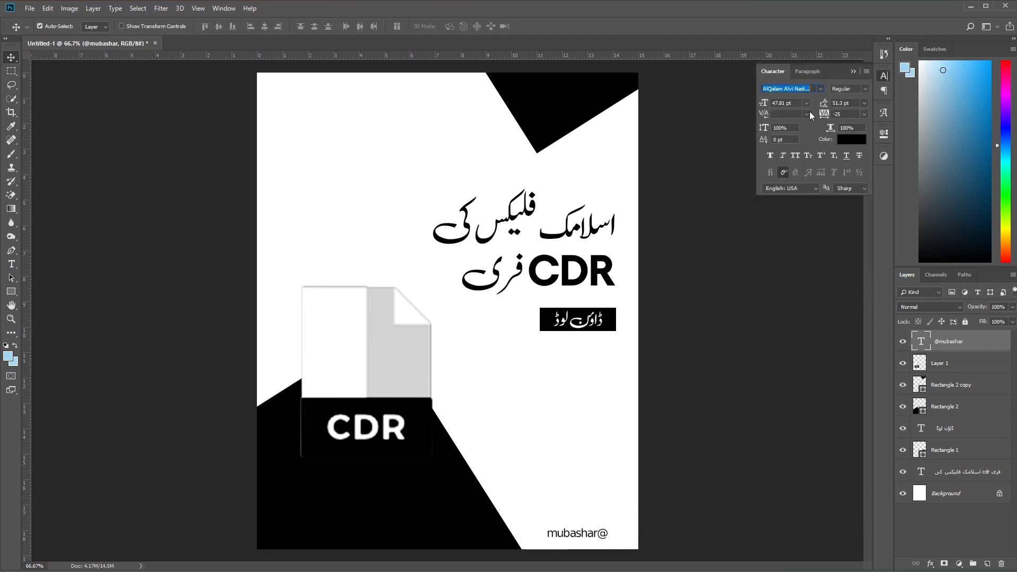
left_click(795, 72)
left_click(772, 90)
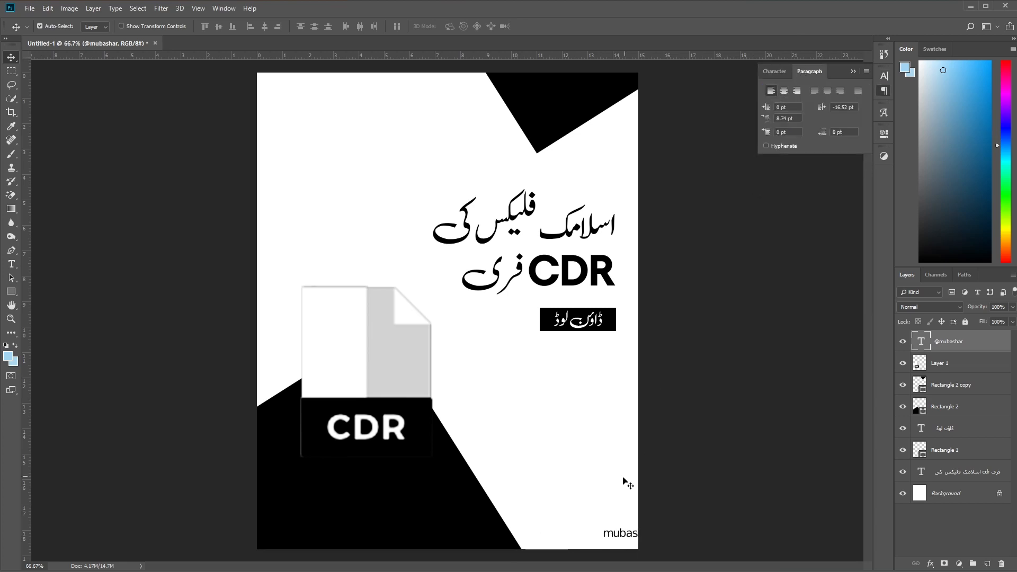
left_click_drag(622, 532, 576, 537)
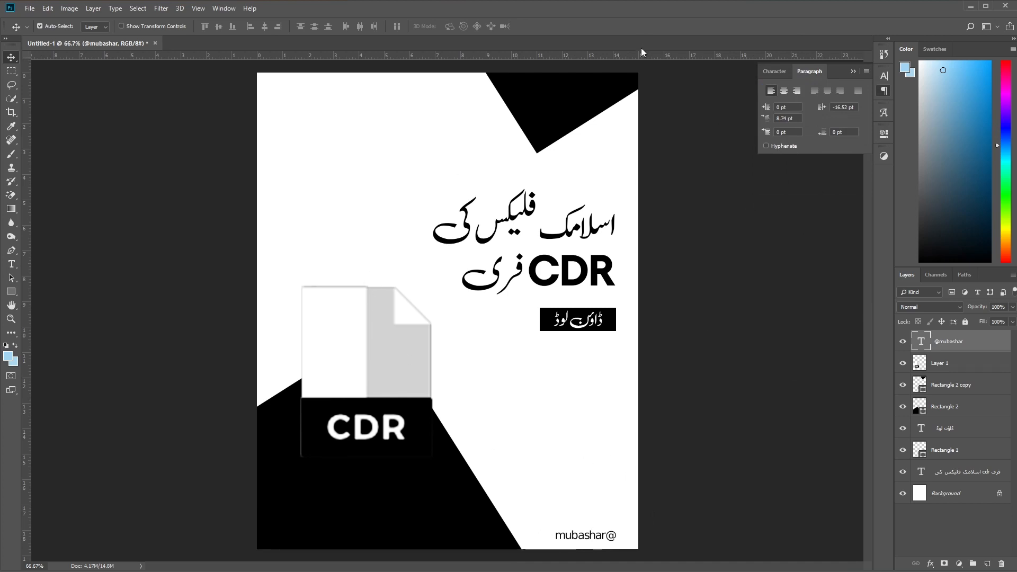
left_click(852, 72)
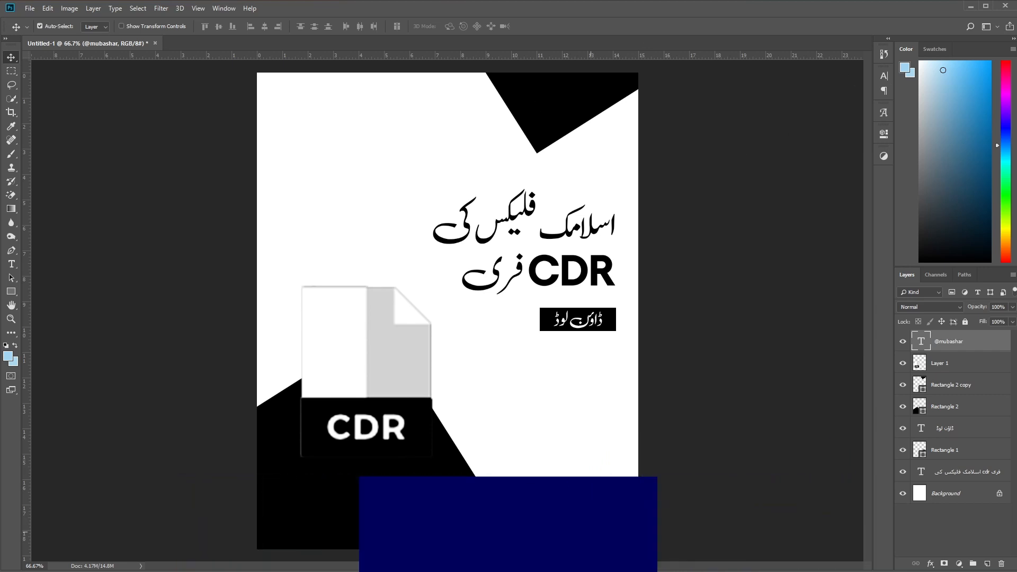
key("Delete")
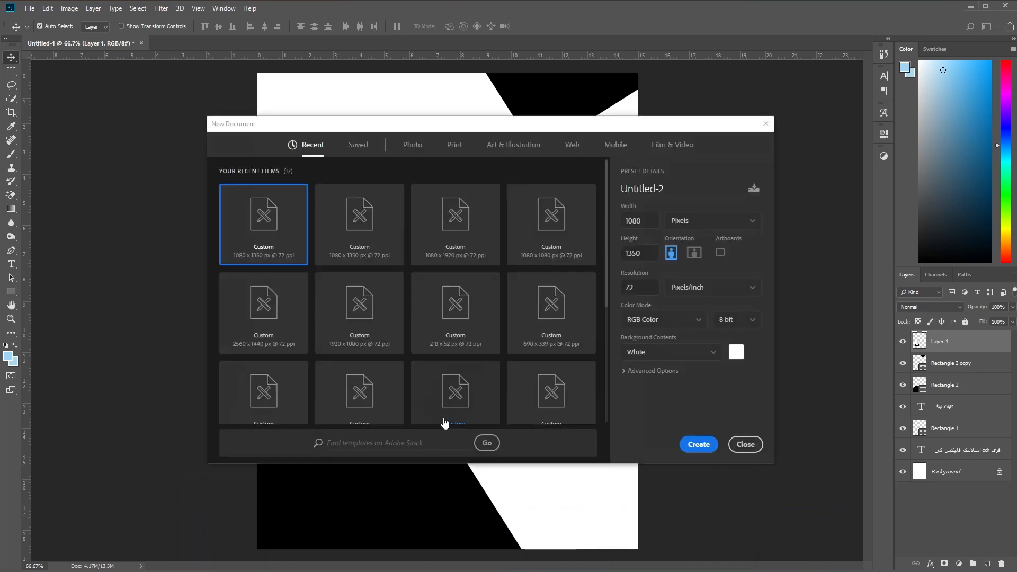
Step: Create a new 1080 × 1350 px document at 72 ppi and switch back to the CDR poster
left_click(709, 454)
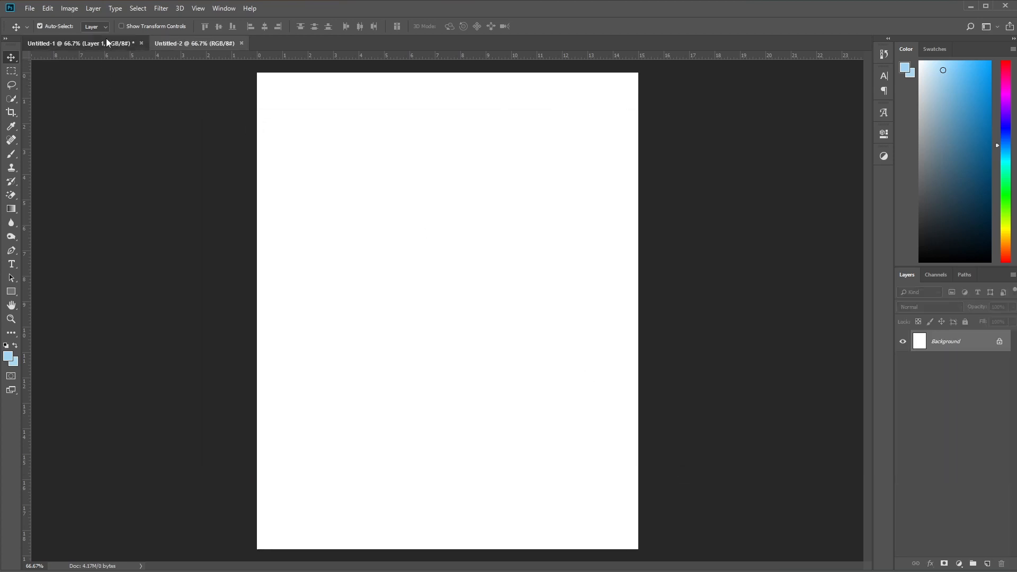
left_click(106, 40)
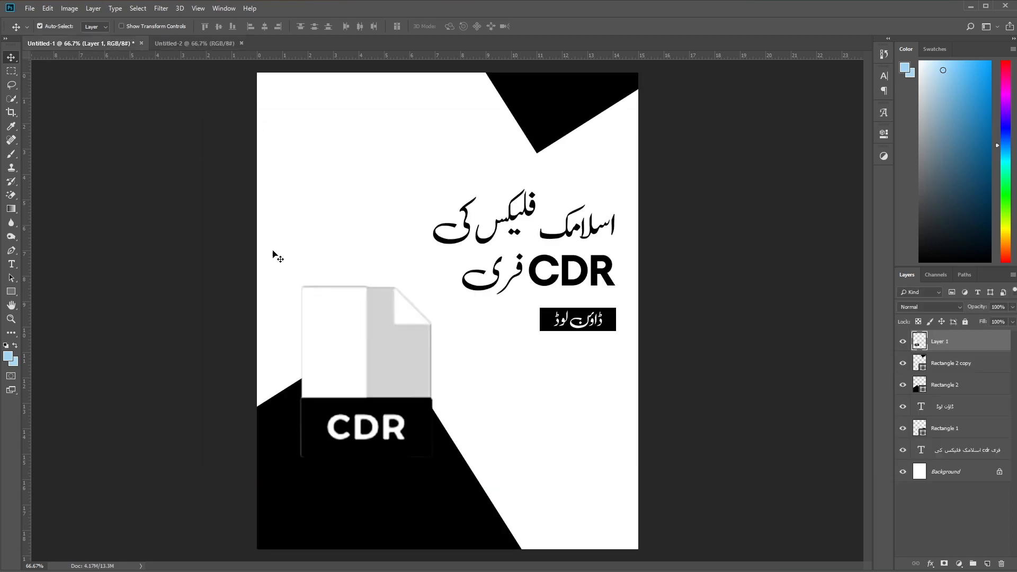
Step: Round all four corners of the black download button rectangle to 33 px
left_click(608, 328)
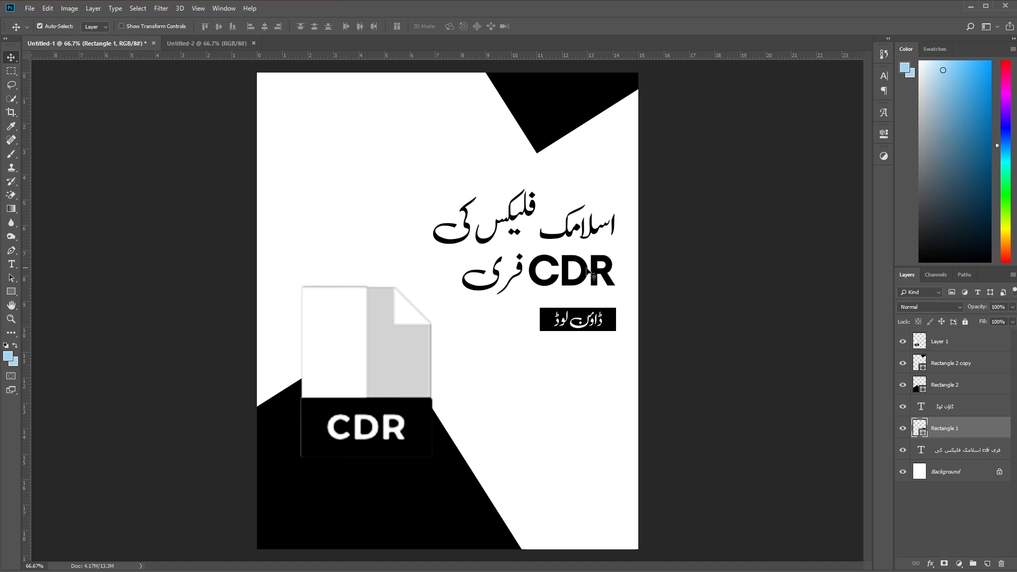
left_click(884, 136)
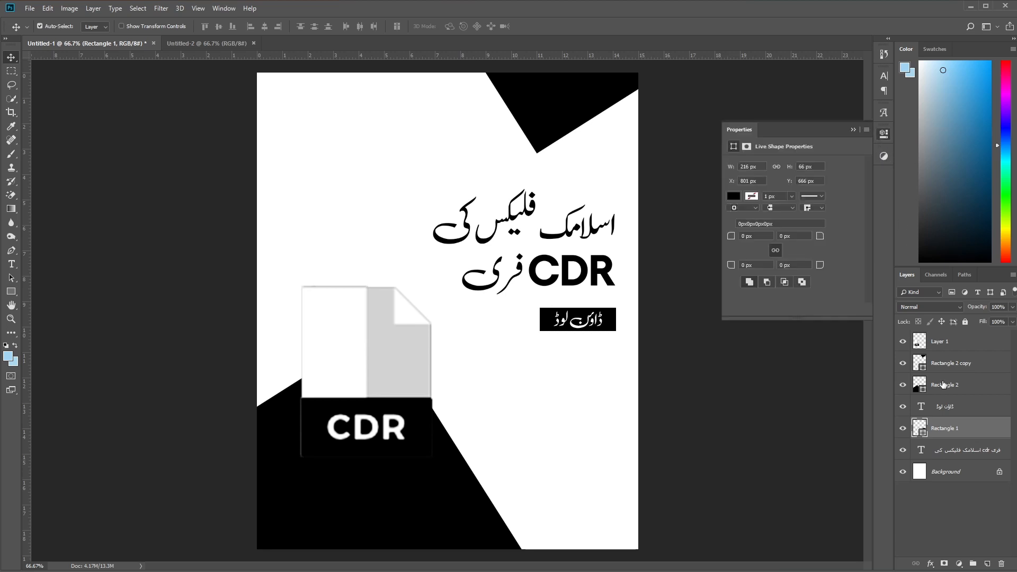
left_click(987, 412)
left_click(983, 430)
left_click_drag(725, 241, 768, 243)
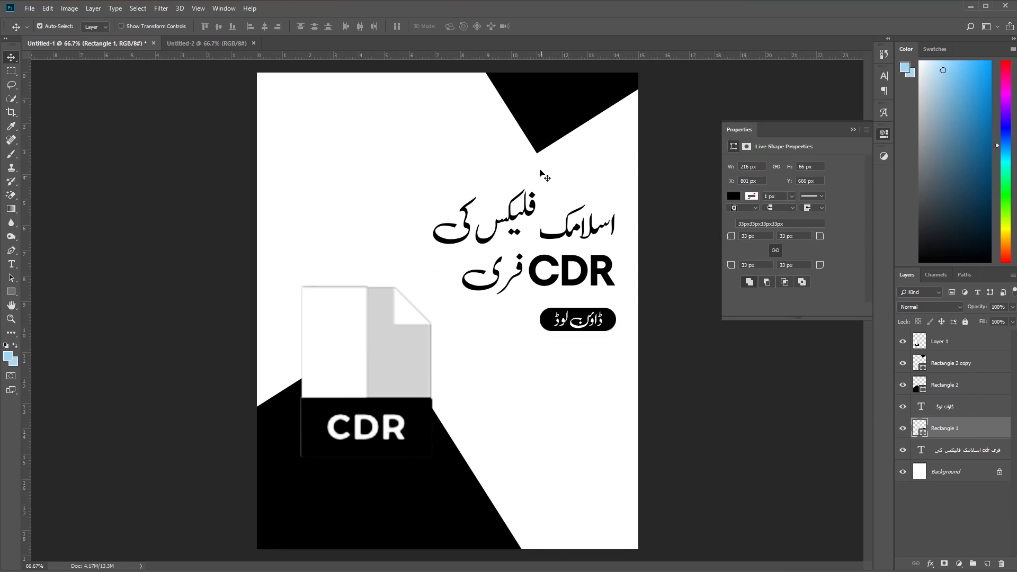
Step: Delete both rotated black corner shapes, Rectangle 2 and Rectangle 2 copy
left_click(953, 384)
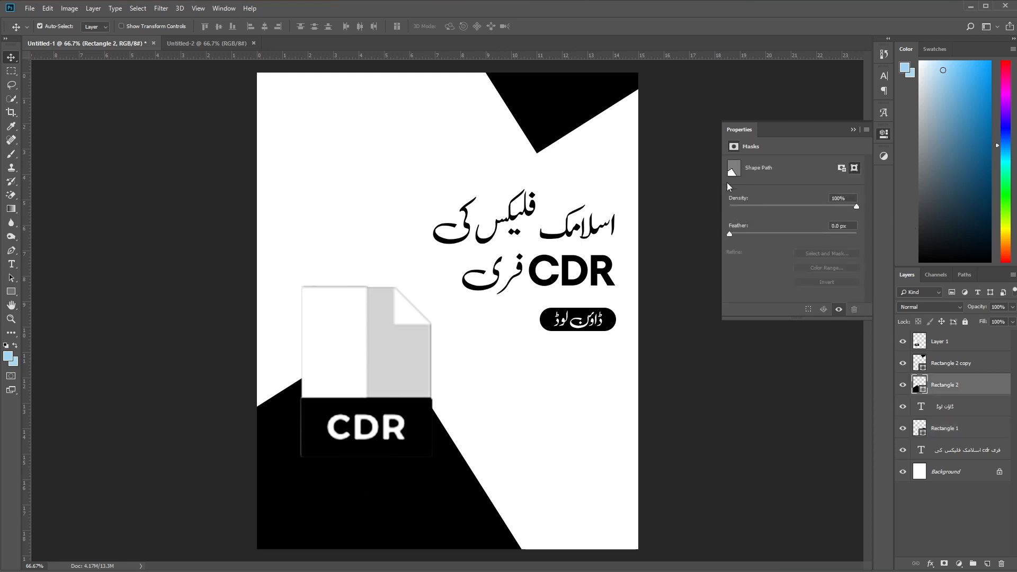
left_click(985, 371)
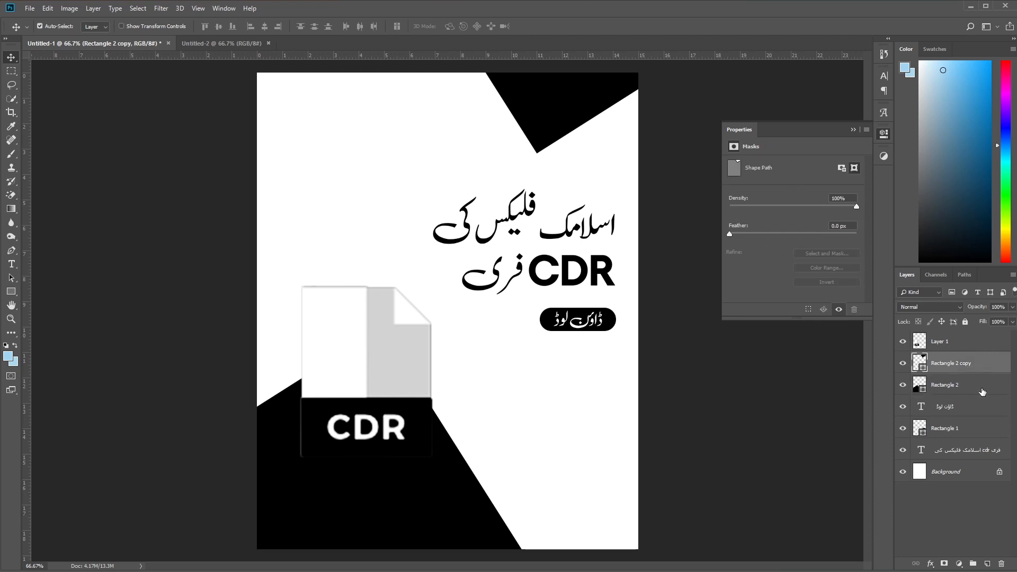
left_click(983, 392, "shift")
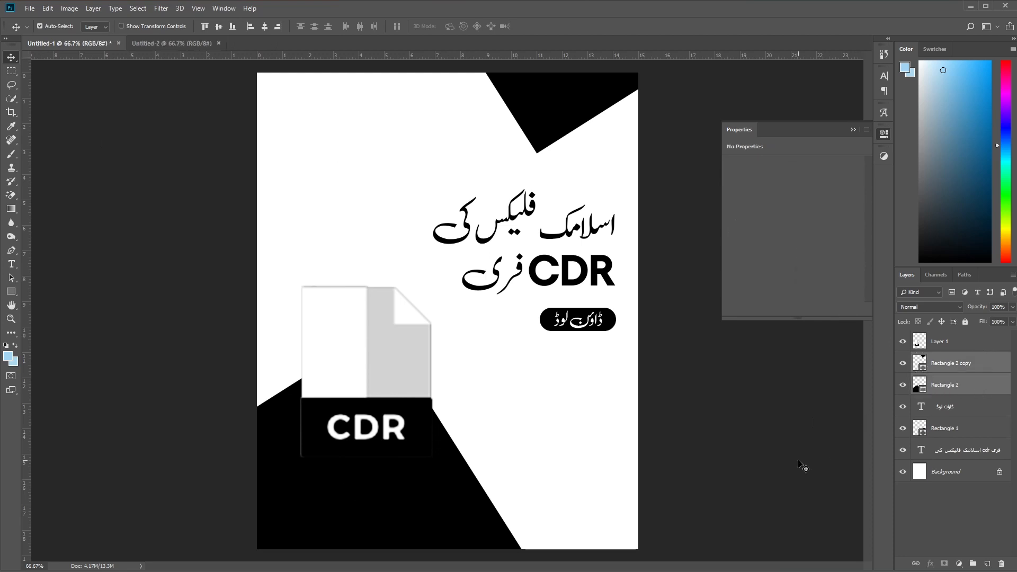
key("Delete")
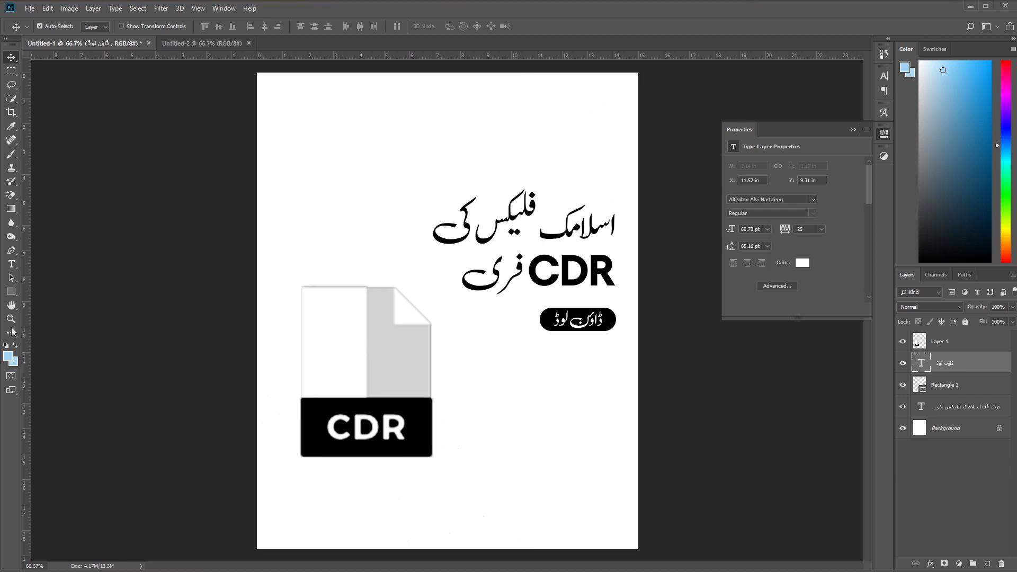
Step: Draw a circle about 767 px wide behind the CDR icon and place it bleeding off the lower-left corner
left_click_drag(16, 297, 62, 293)
left_click(69, 310)
left_click_drag(183, 332, 529, 571)
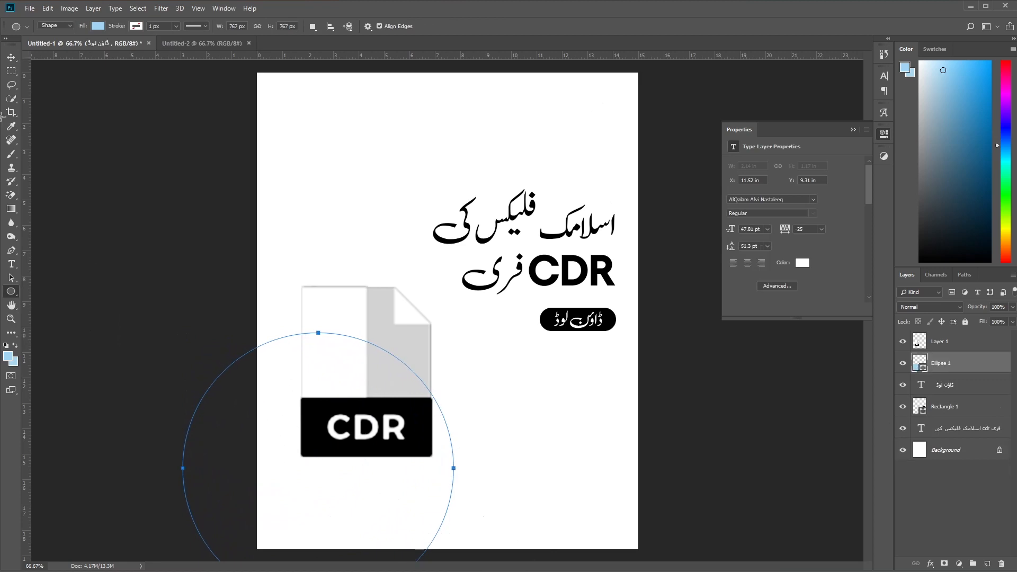
left_click(11, 57)
left_click_drag(301, 484, 336, 485)
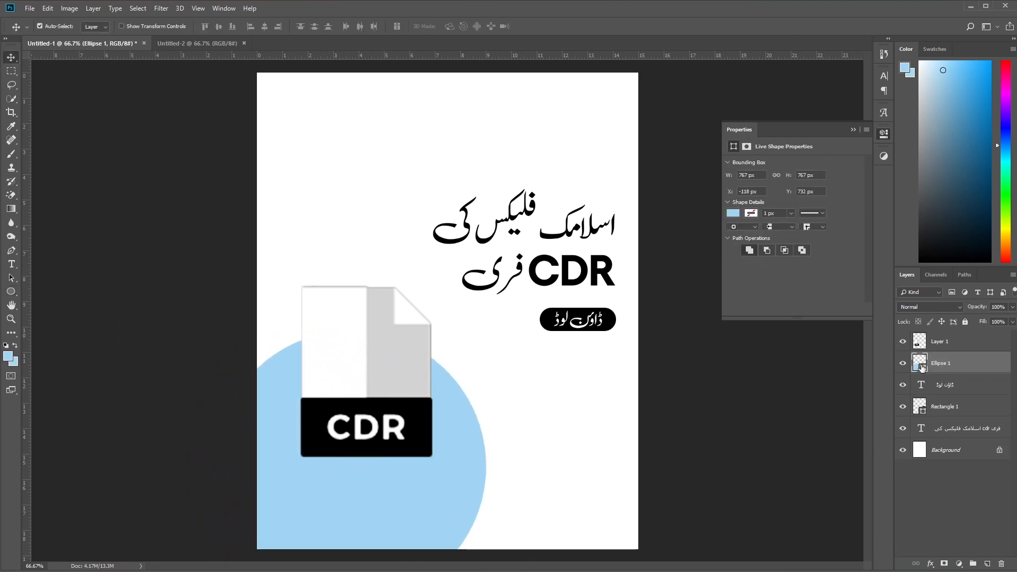
Step: Fill the circle with black (000000) and place a copy of it bleeding off the poster's upper-right corner
double_click(919, 367)
type("000000")
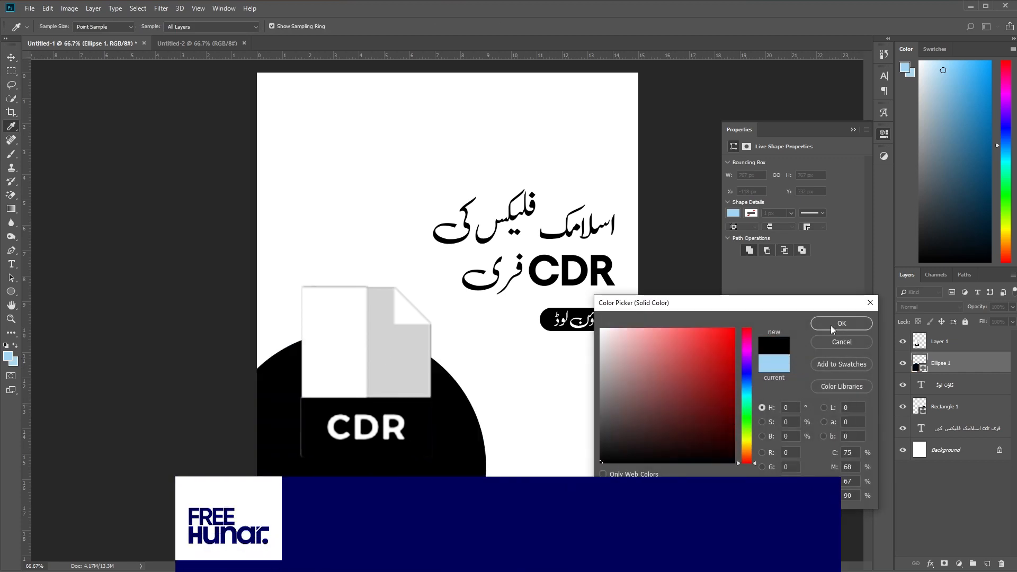
left_click(841, 323)
left_click_drag(278, 525, 568, 75)
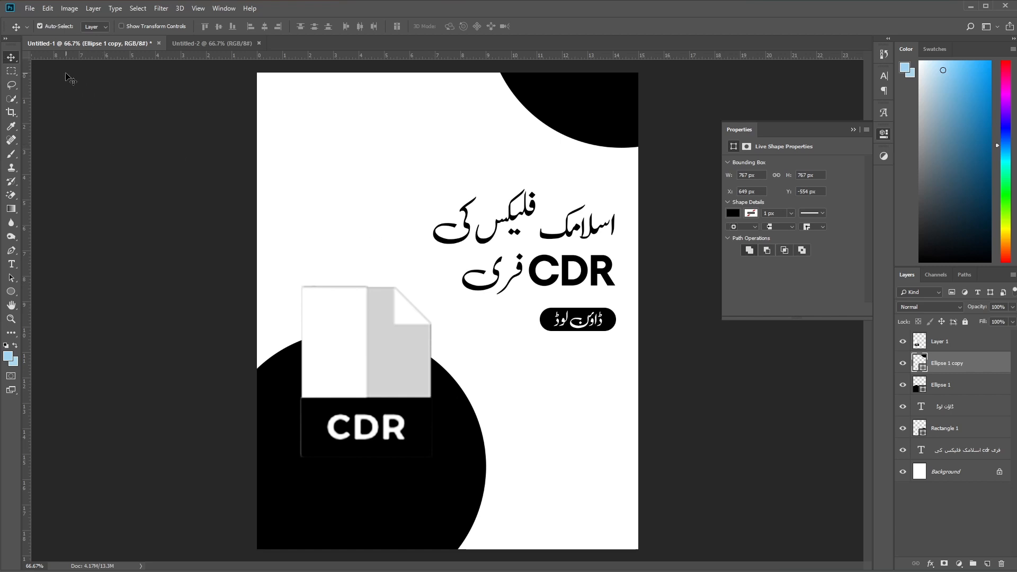
Step: Open Untitled-f.psd and move the arrow closer to the lower download text
left_click(31, 9)
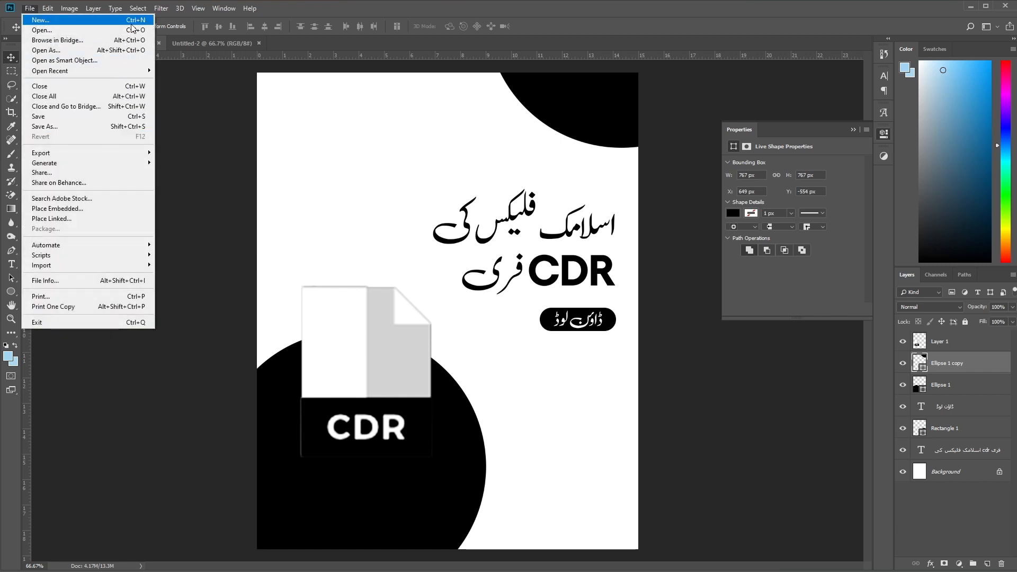
left_click(268, 571)
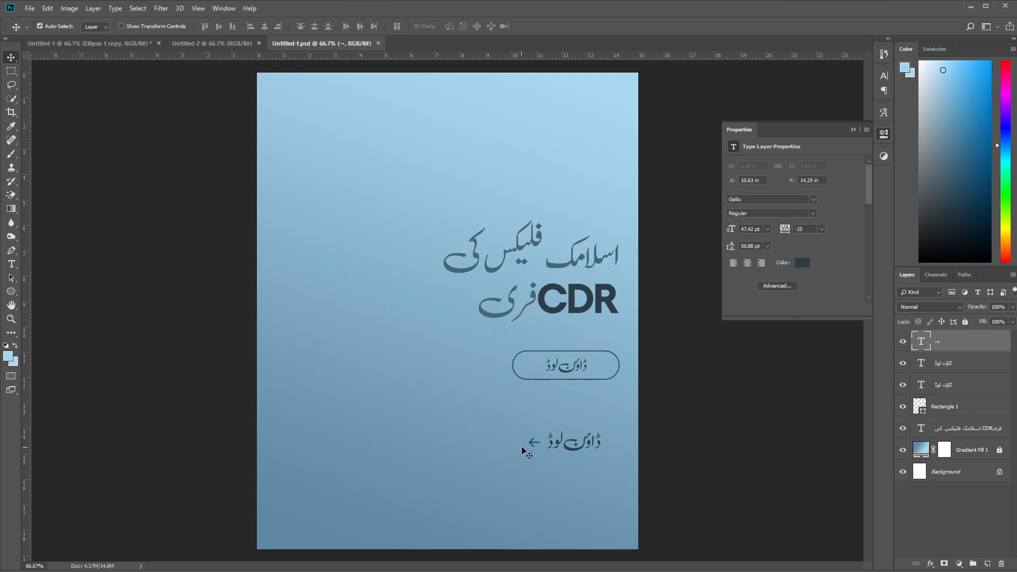
left_click_drag(534, 444, 542, 444)
Step: Hide the outlined button and its label, and move the arrow with its download text up directly under the headline
left_click(986, 363, "shift")
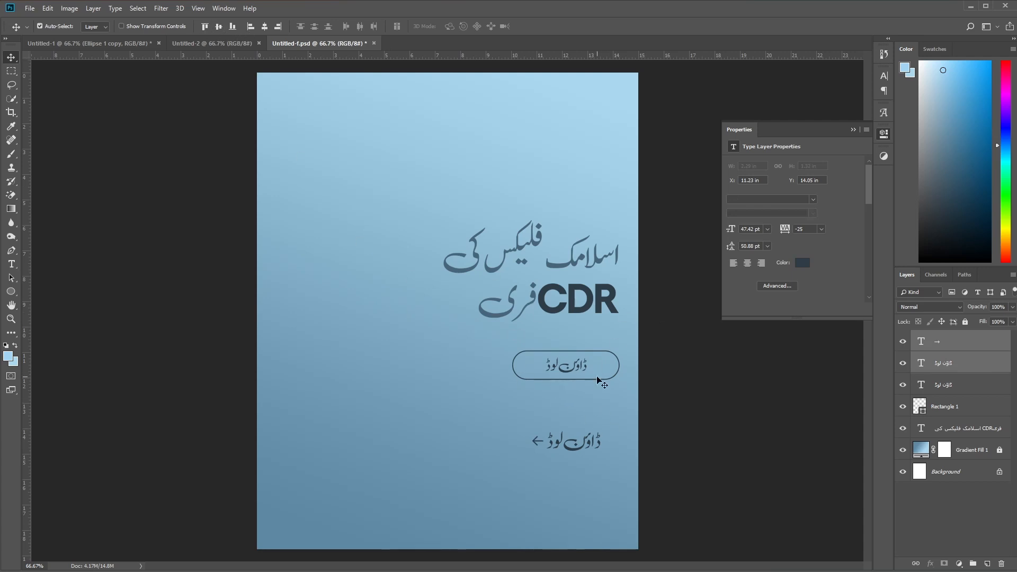
left_click(902, 384)
left_click(902, 409)
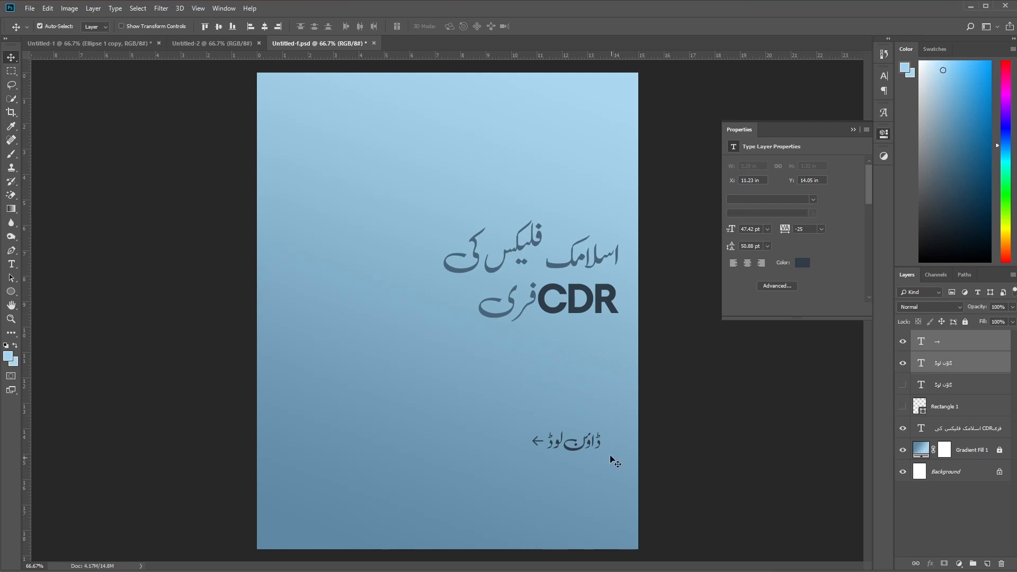
left_click_drag(584, 449, 599, 354)
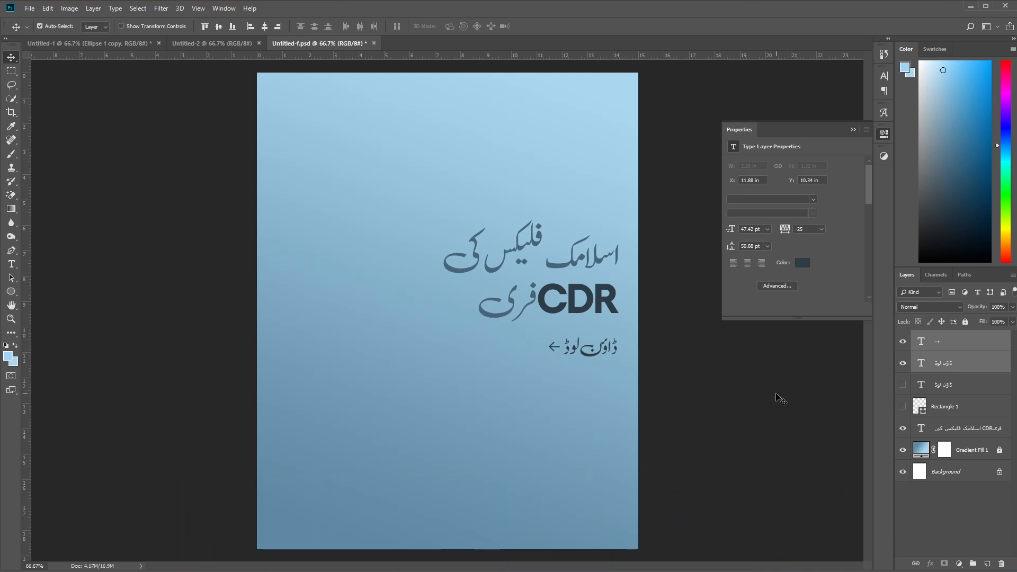
Step: Start a new text layer in the lower-left area of the poster
left_click(990, 362)
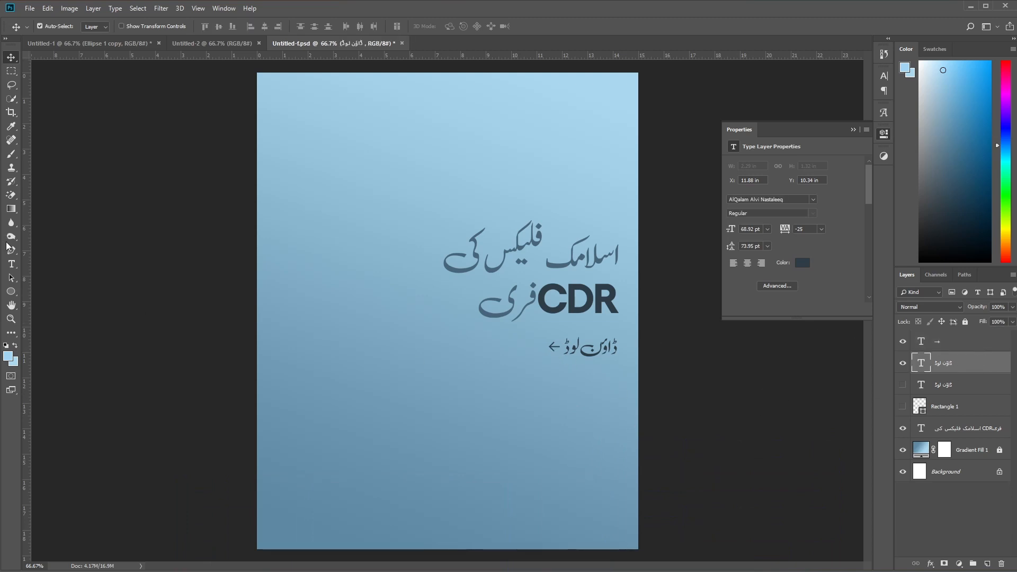
left_click(11, 265)
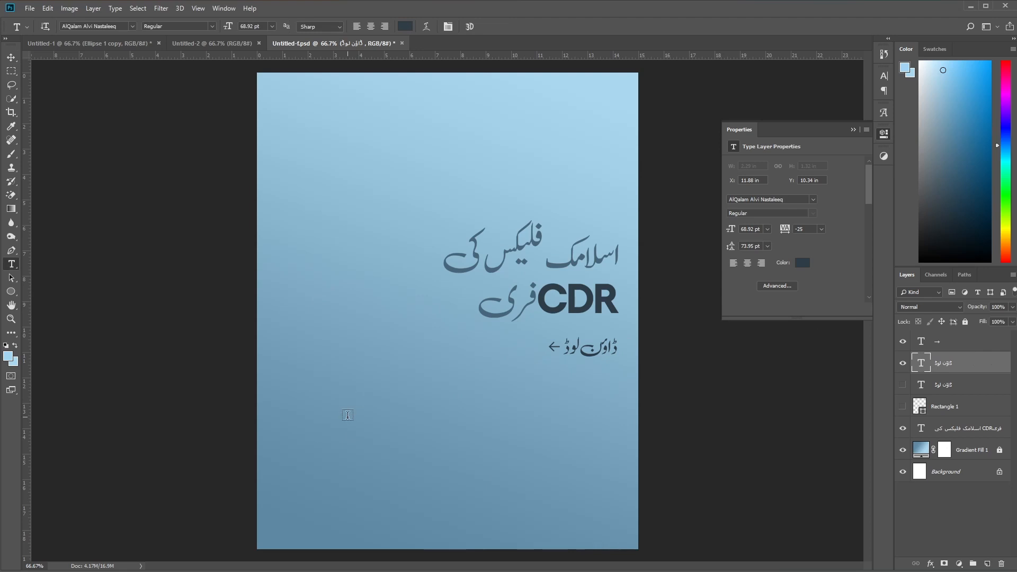
left_click(371, 409)
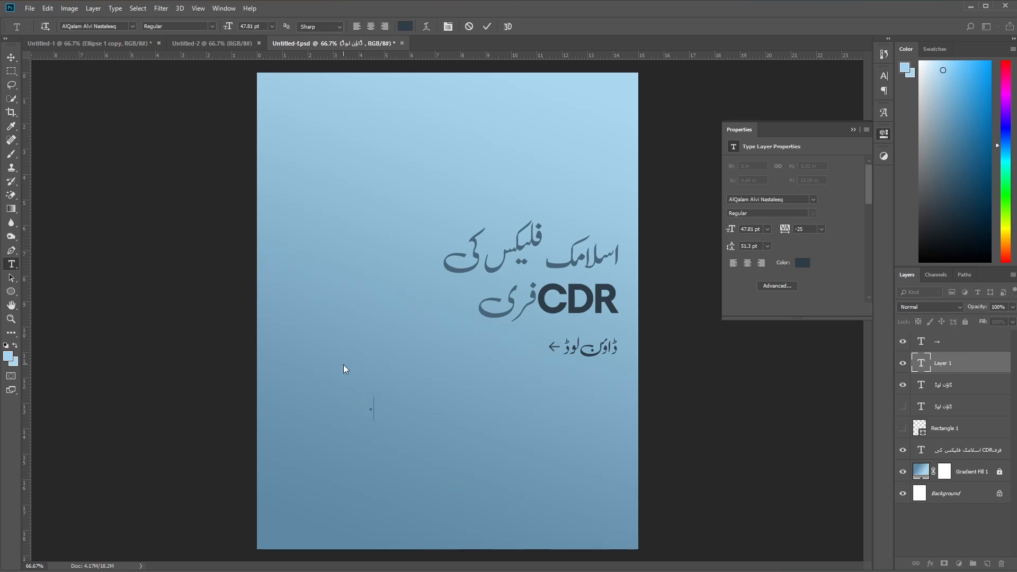
left_click(11, 58)
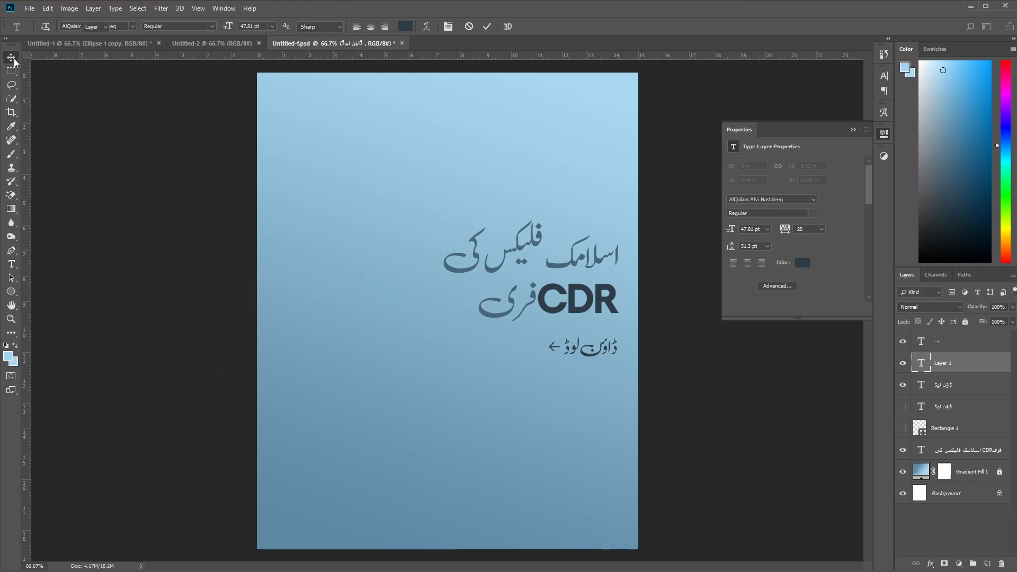
double_click(924, 363)
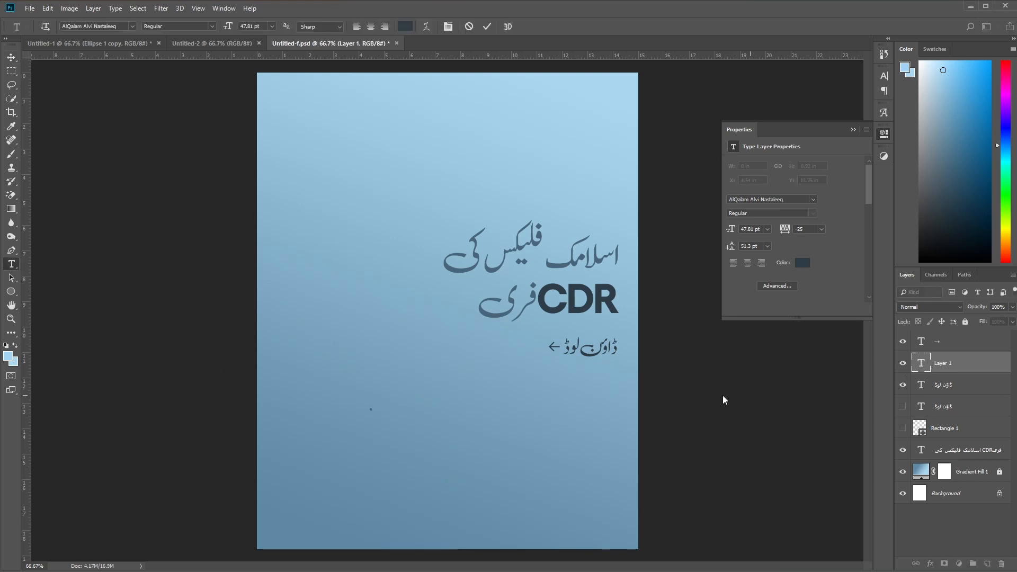
left_click(883, 75)
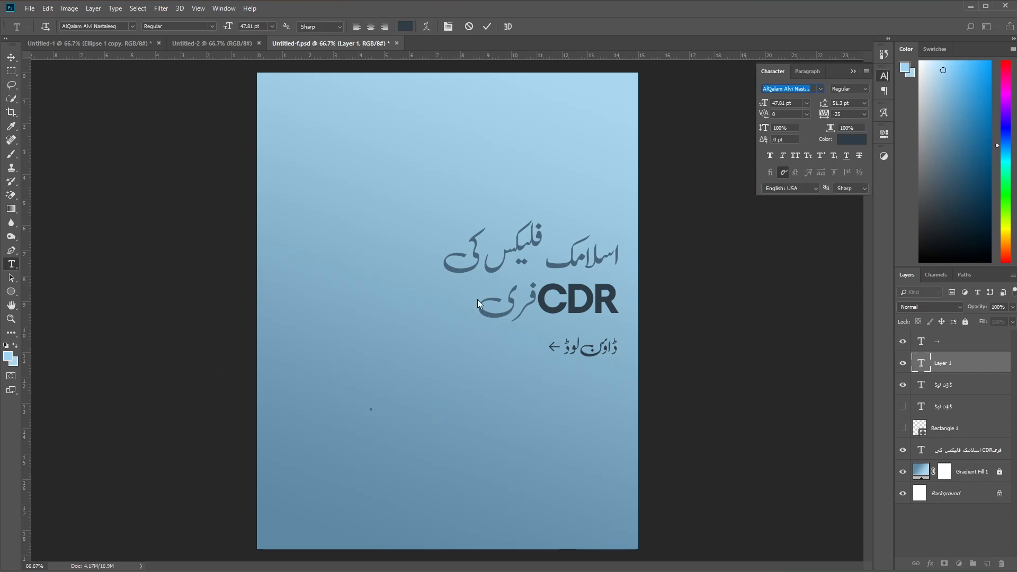
type("m")
left_click(783, 85)
double_click(921, 365)
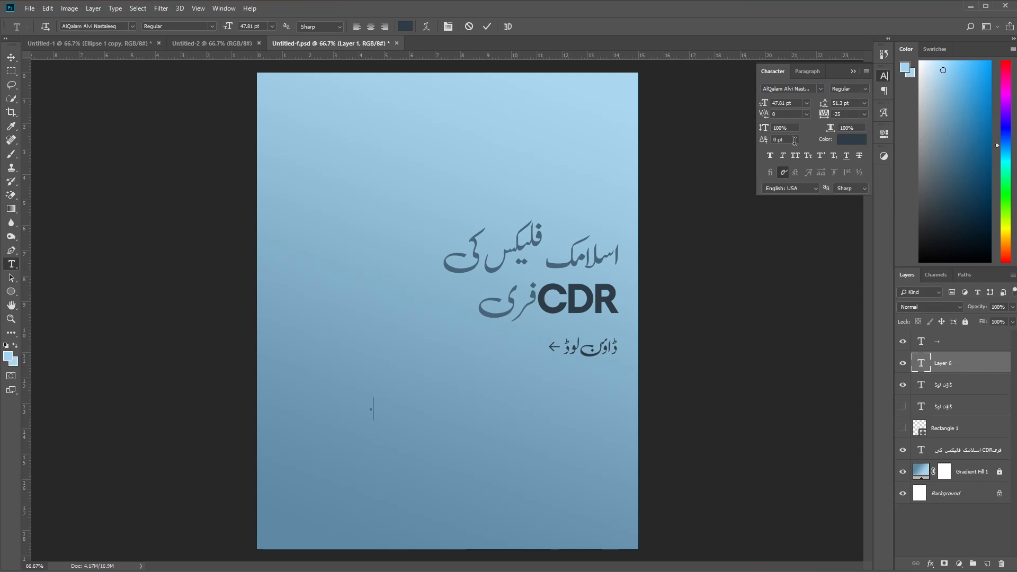
Step: Set the new text layer's font to Headlines Medium
left_click(799, 84)
type("go")
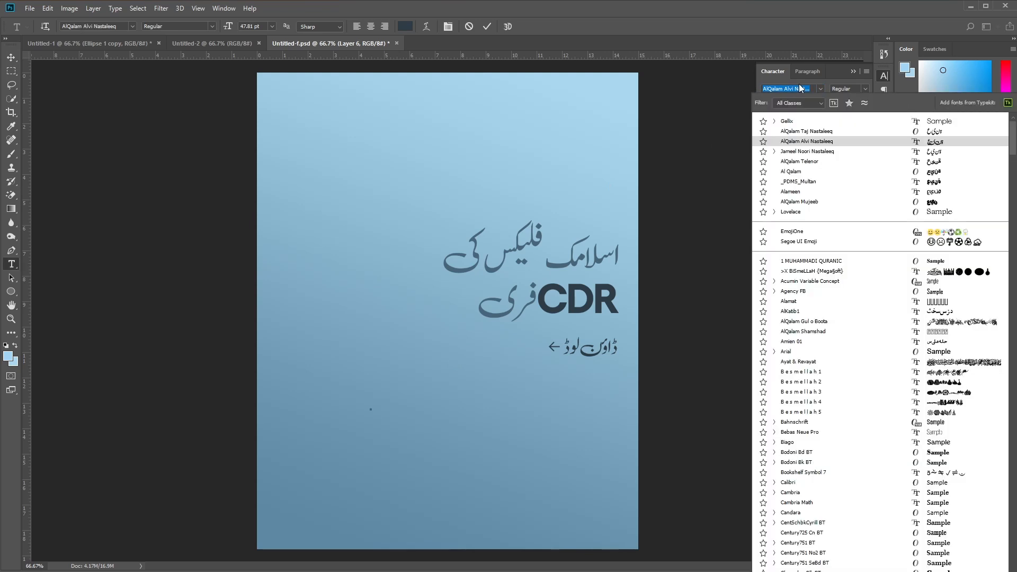
type("t")
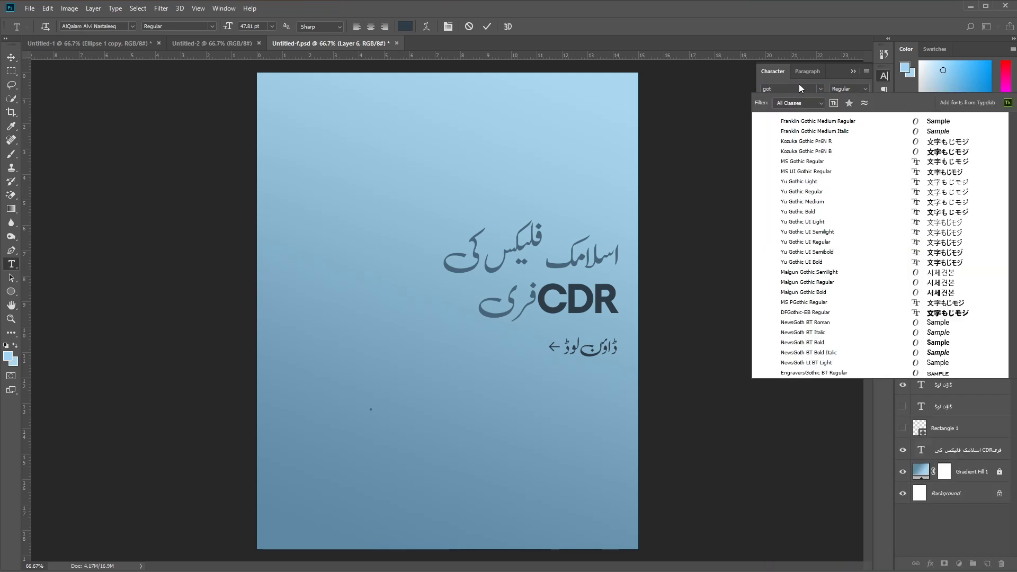
key("BackSpace")
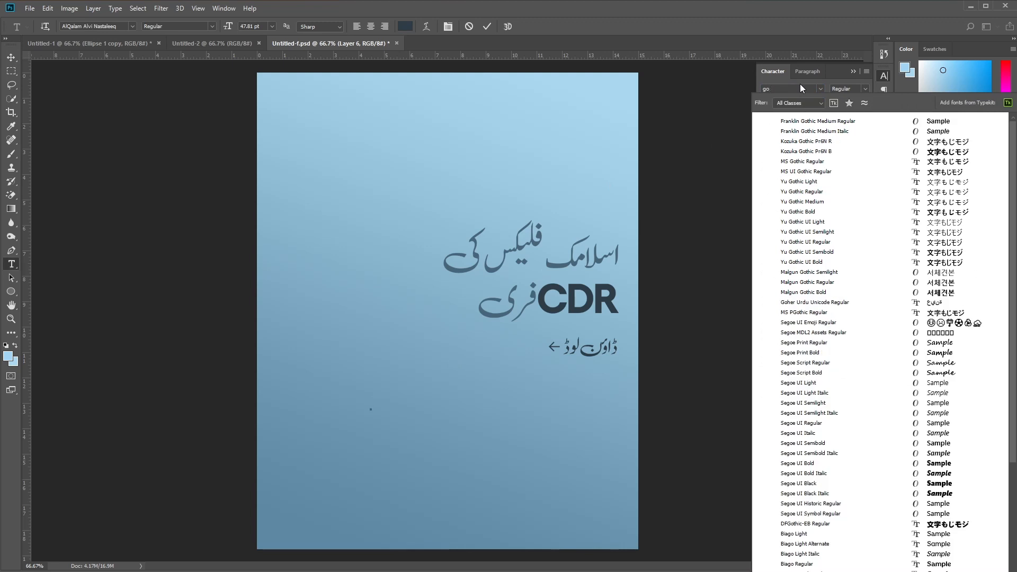
type("th")
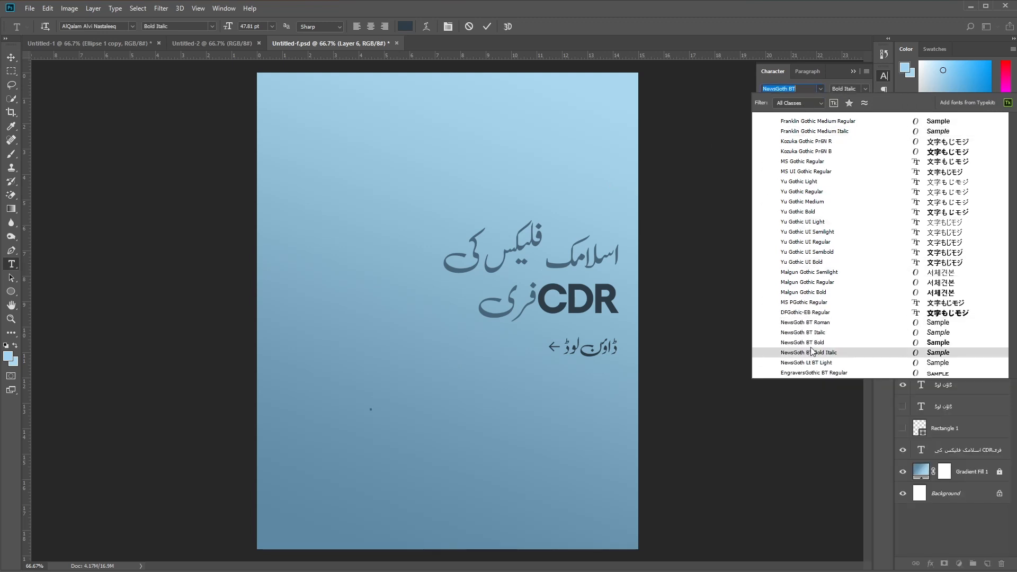
type("he")
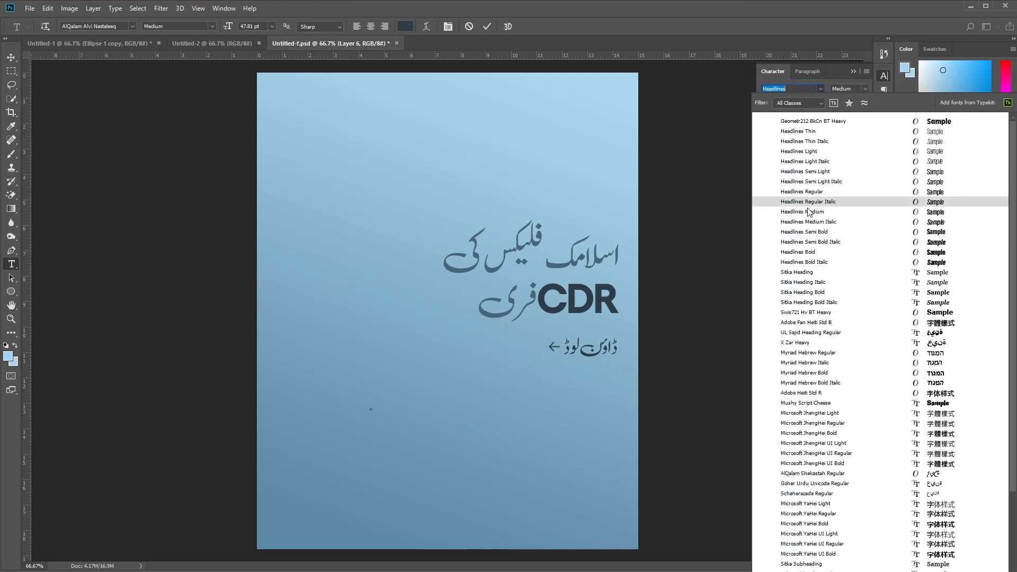
left_click(807, 211)
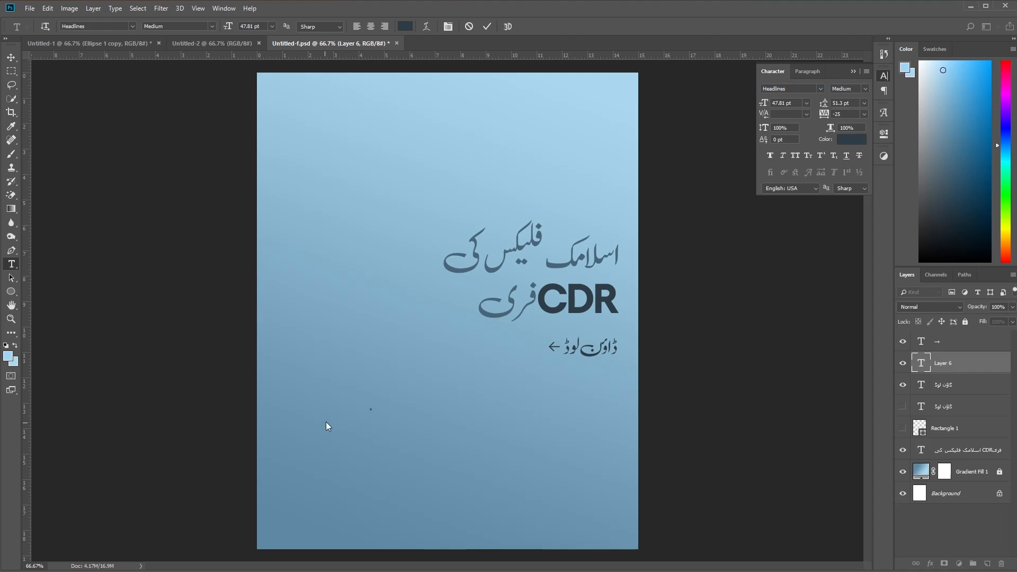
Step: Enter the text "cdr" in all caps below the headline and view the glyphs available in Headlines Medium
key("ctrl+v")
type("dr")
left_click(11, 57)
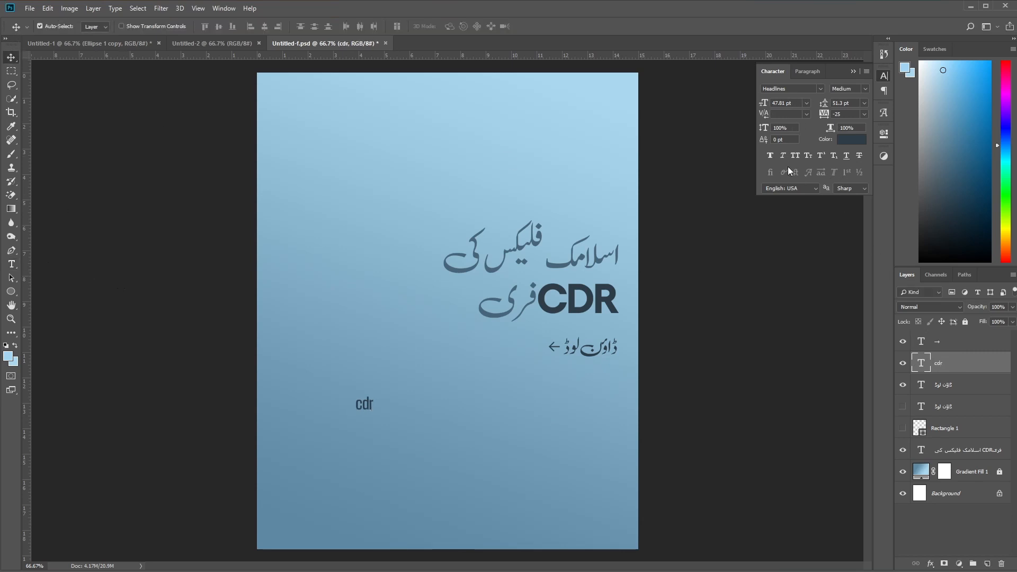
left_click_drag(371, 403, 382, 408)
left_click(884, 114)
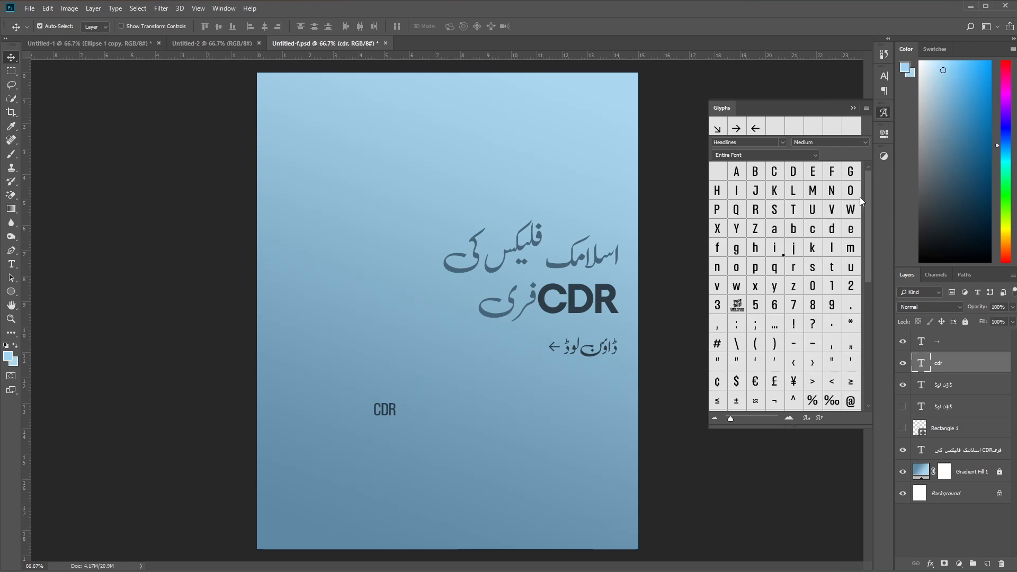
left_click_drag(866, 189, 859, 170)
Step: Change the font of the small CDR text to Gellix Medium
double_click(924, 363)
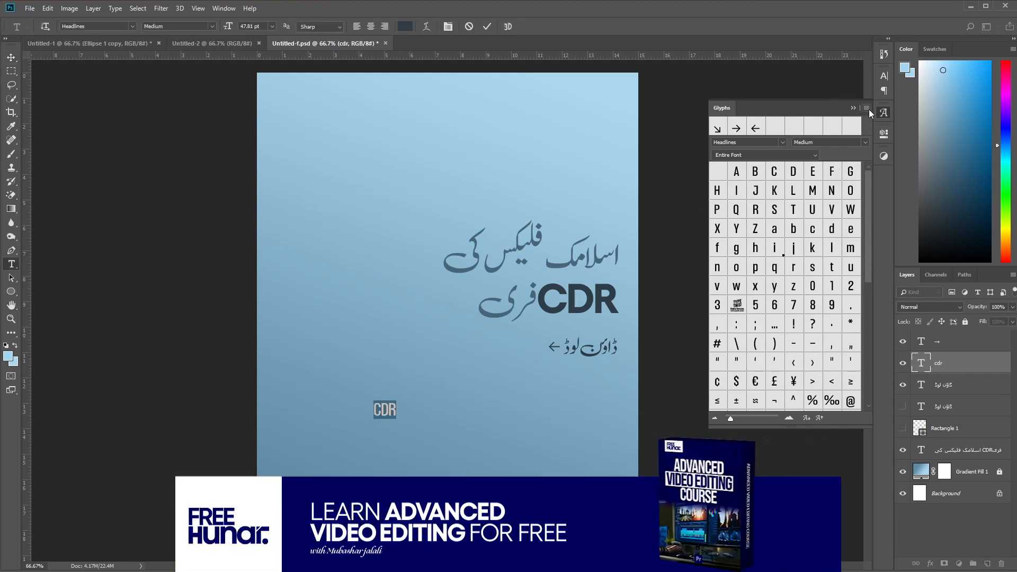
left_click(883, 76)
left_click(796, 88)
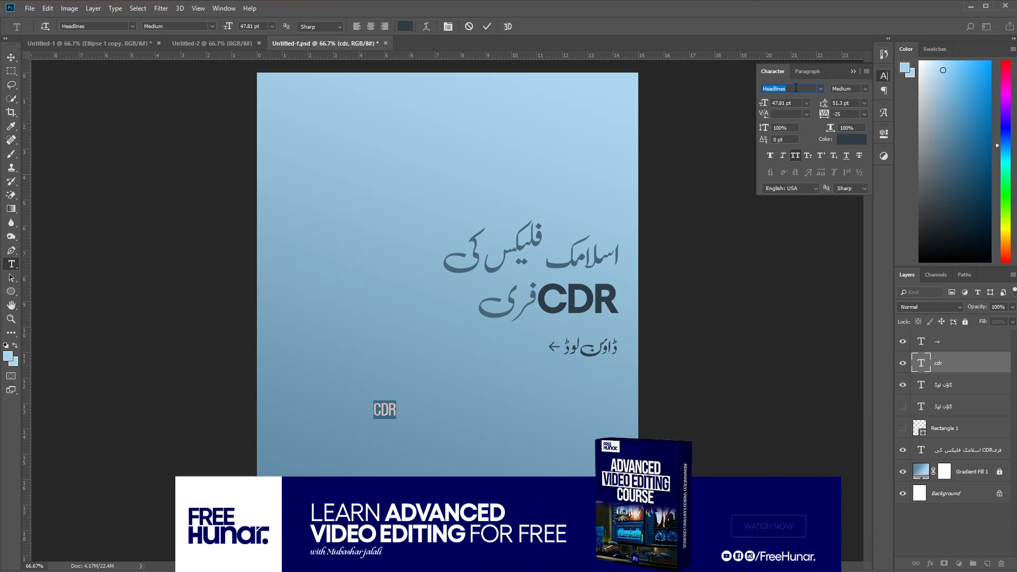
type("he")
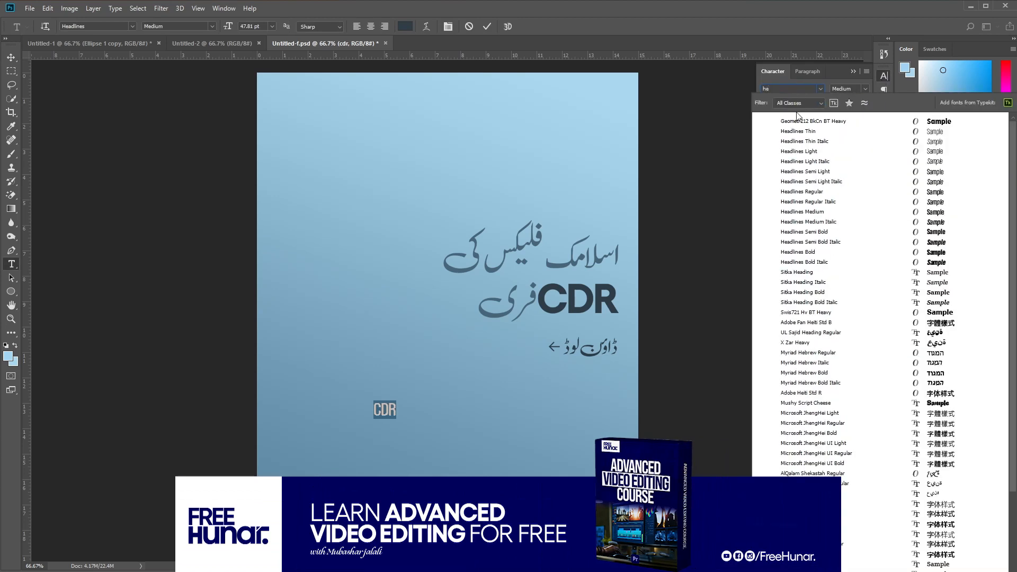
scroll(820, 338, "down", 4)
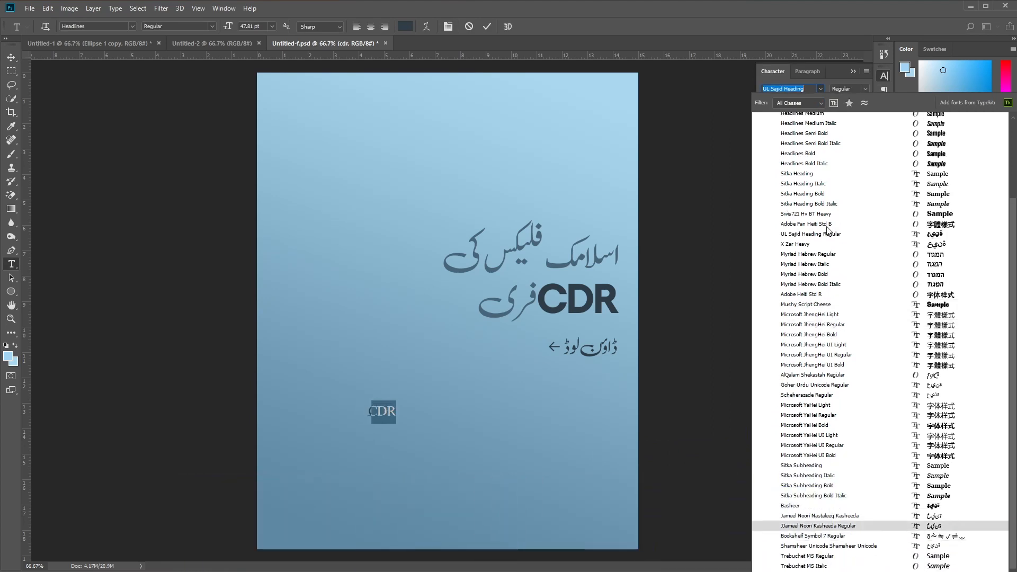
scroll(828, 225, "up", 4)
left_click(802, 90)
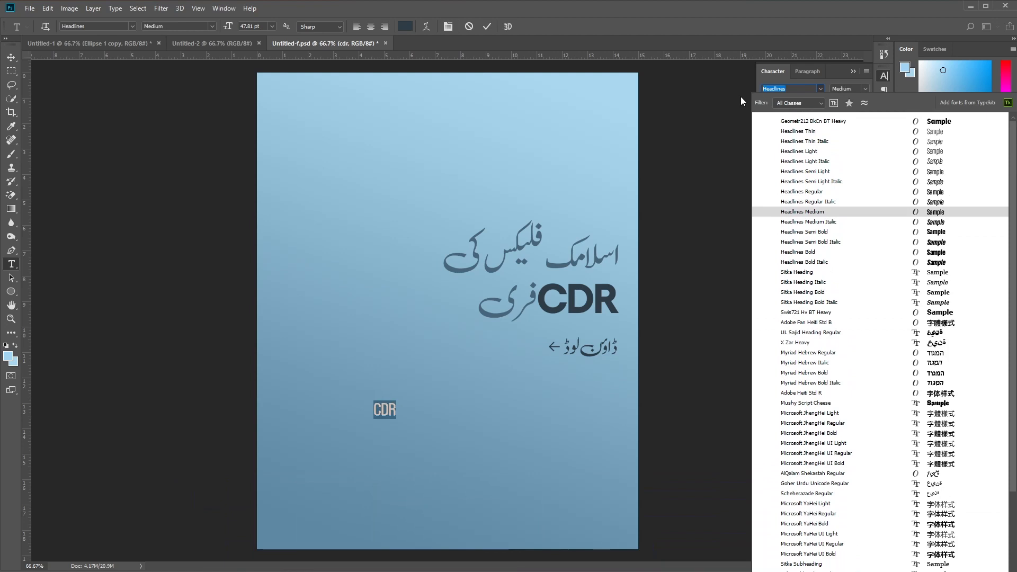
type("go")
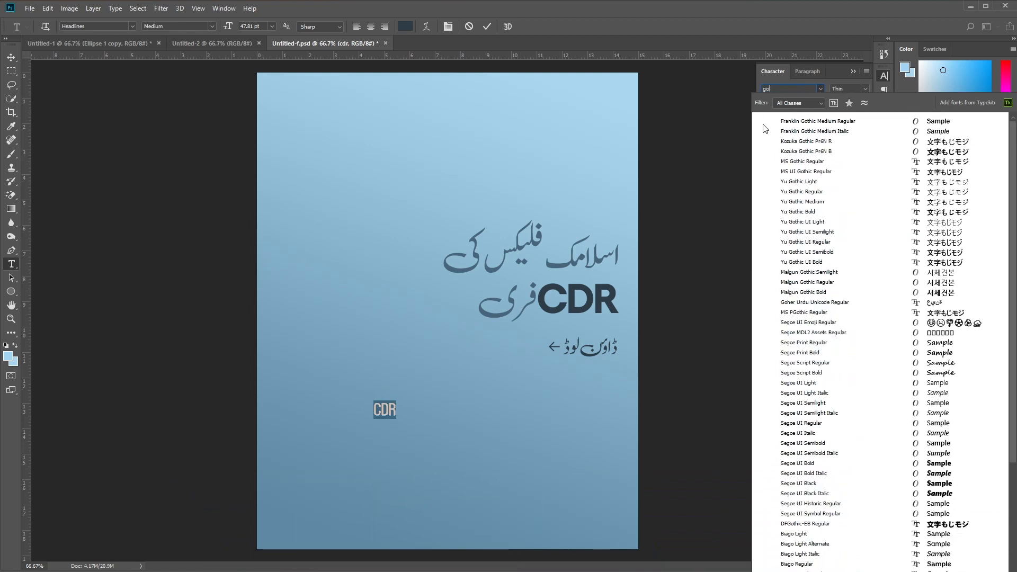
scroll(783, 255, "down", 5)
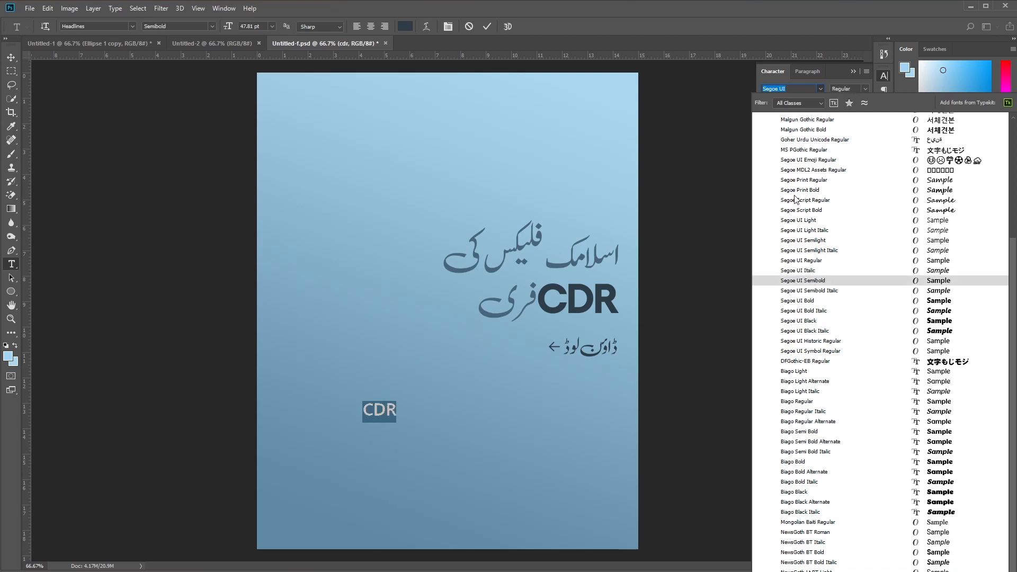
type("ge")
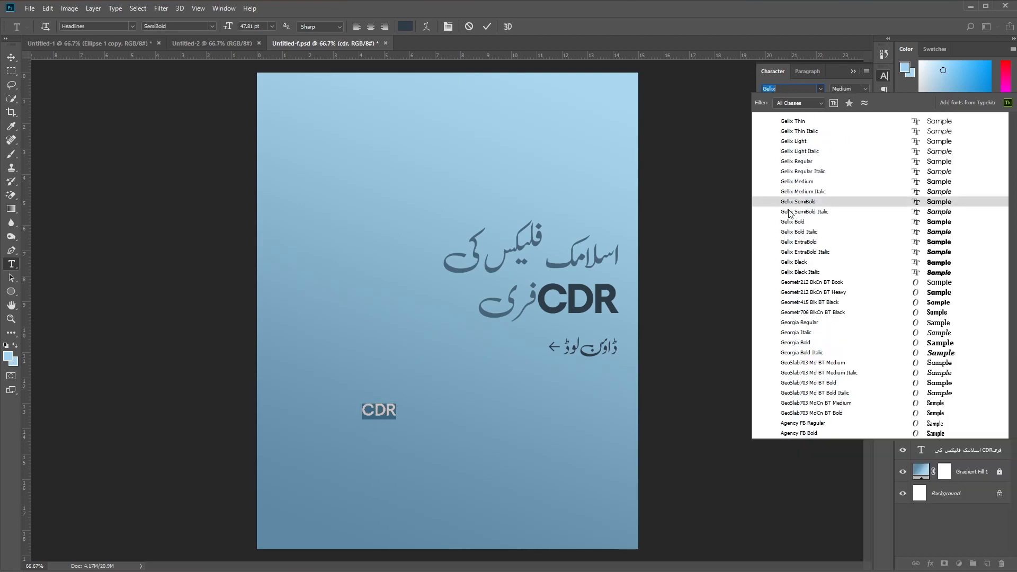
left_click(799, 181)
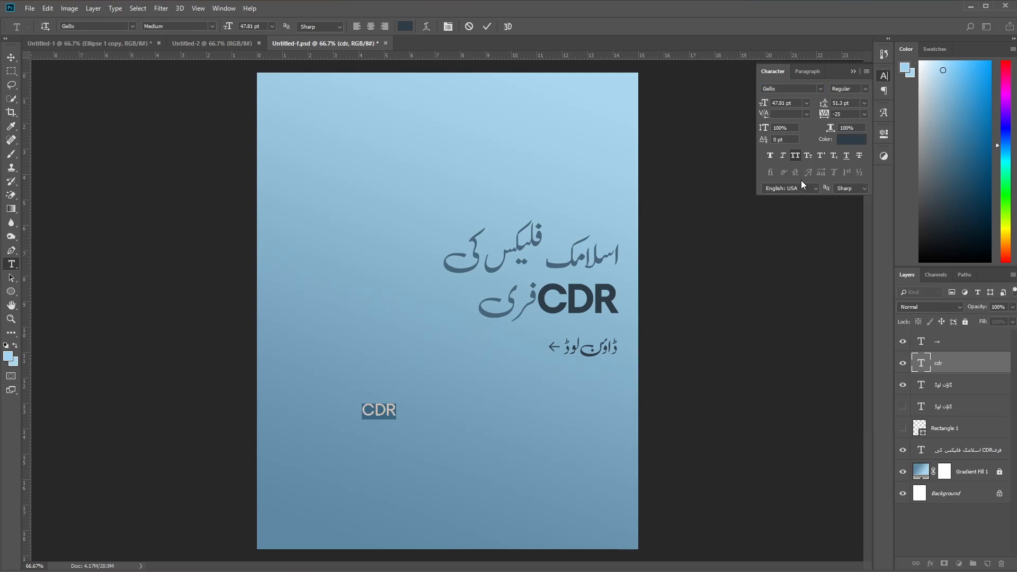
Step: Replace the small CDR text with the left-pointing arrow glyph from Gellix Medium
left_click(884, 113)
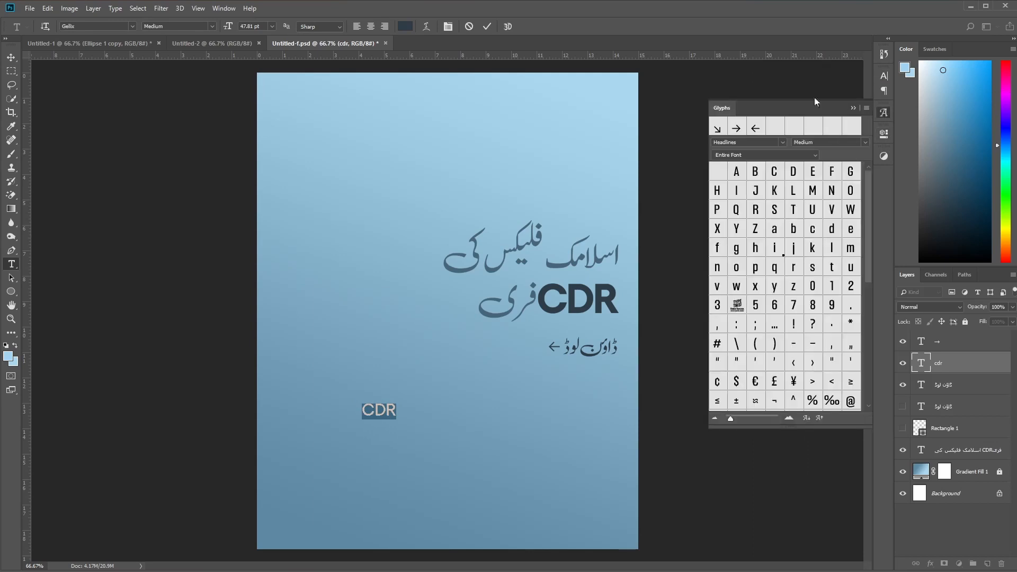
left_click_drag(871, 201, 864, 302)
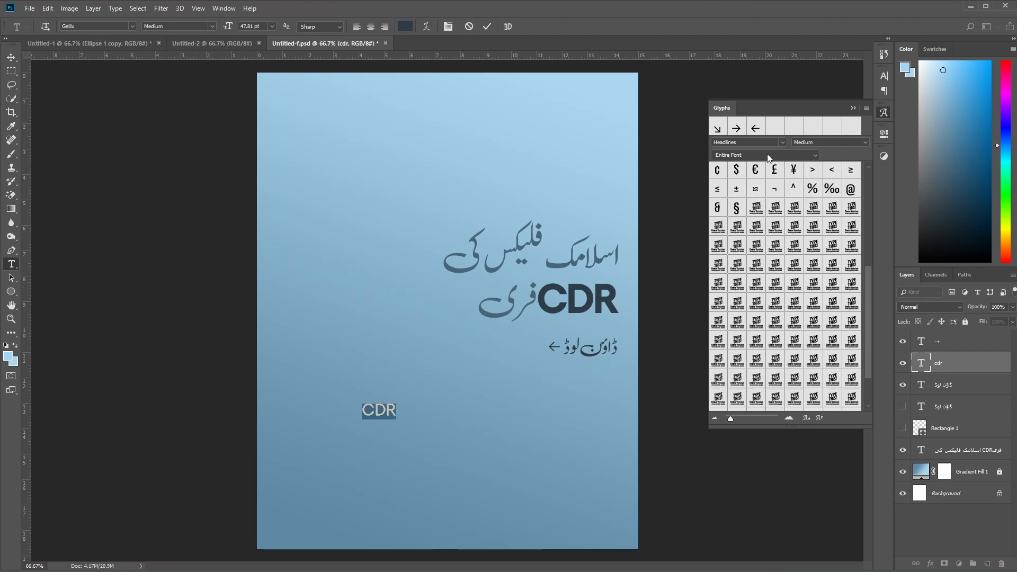
left_click(782, 143)
left_click(766, 137)
scroll(764, 140, "up", 3)
double_click(927, 364)
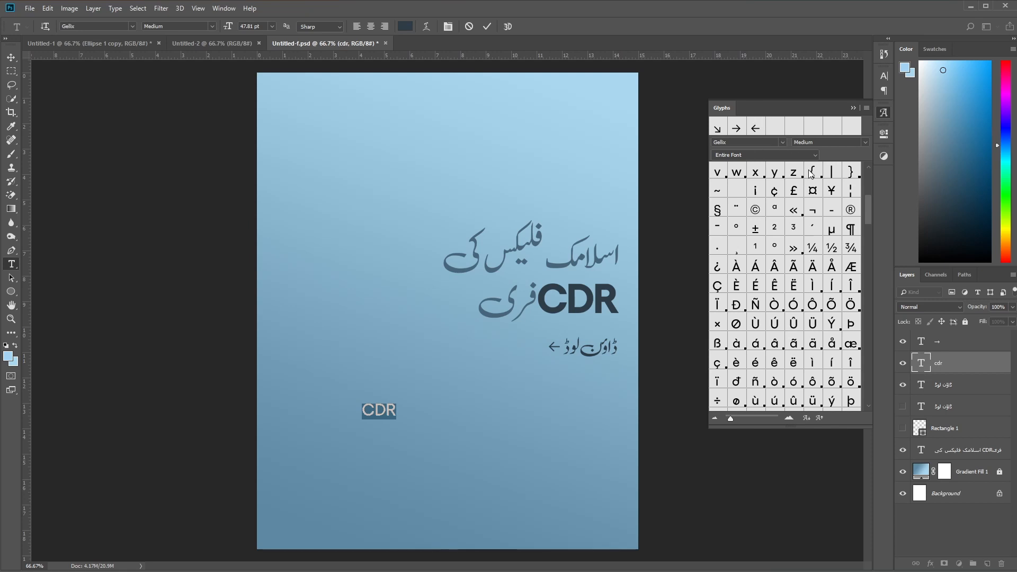
left_click_drag(866, 211, 866, 278)
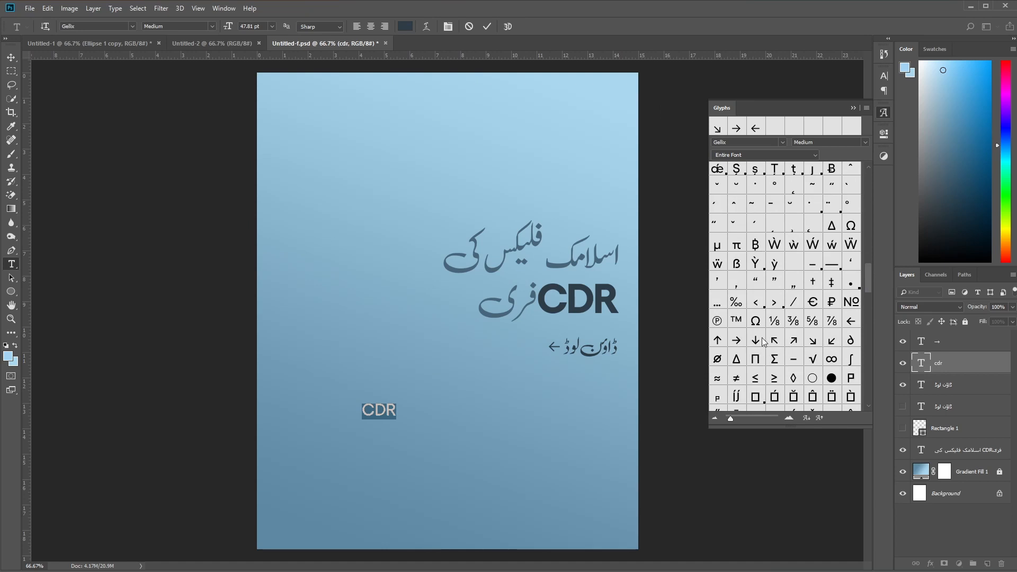
double_click(851, 321)
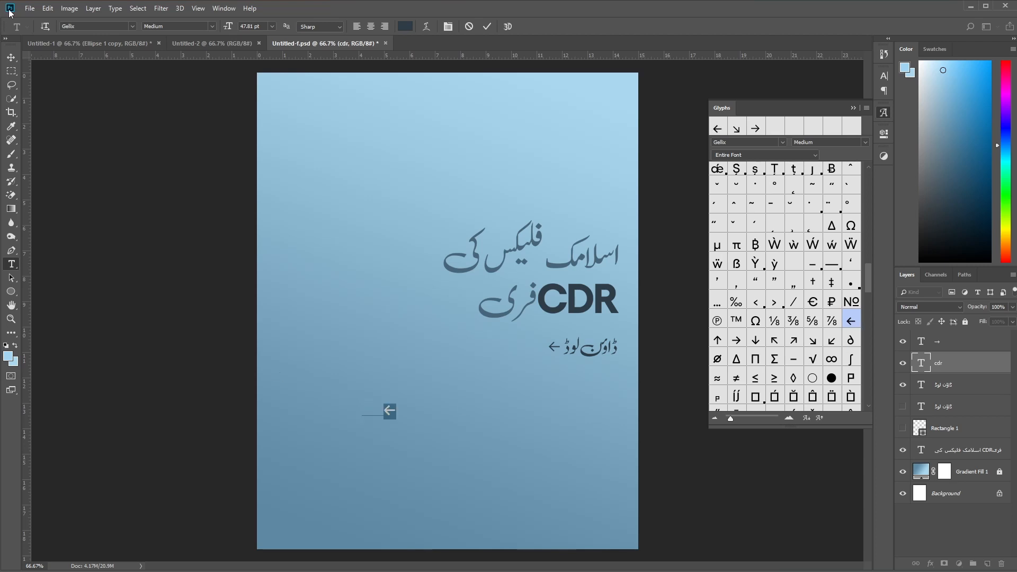
Step: Try the new arrow in another font weight beside the download text, and delete it
left_click(12, 57)
left_click_drag(396, 409, 504, 355)
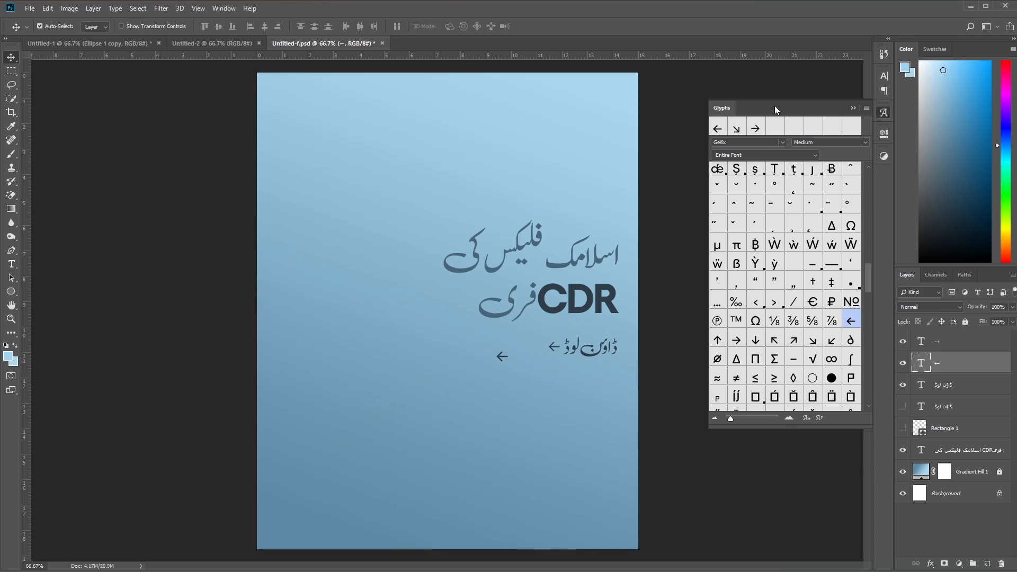
left_click(853, 107)
left_click(883, 75)
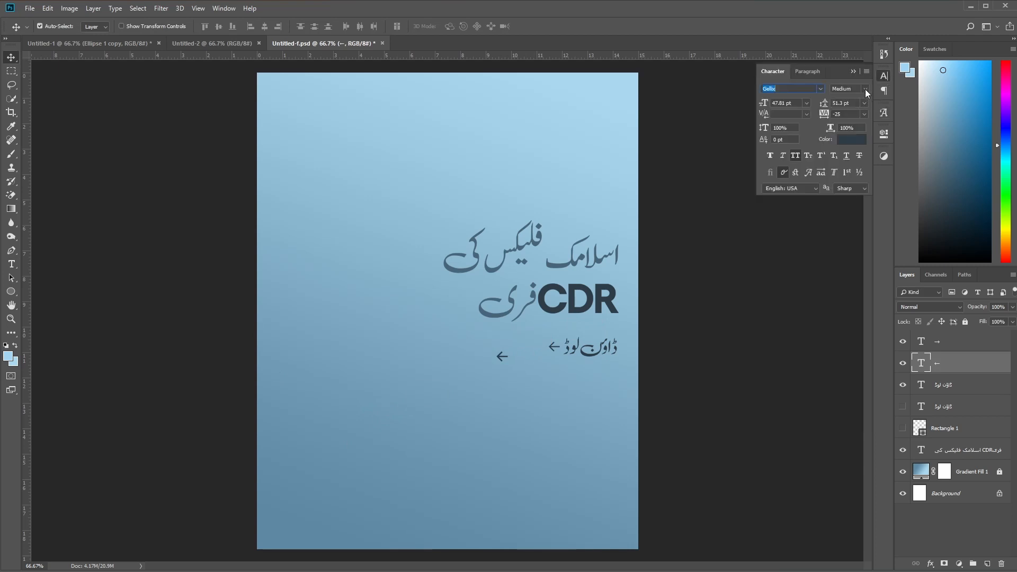
left_click(865, 88)
left_click(858, 183)
left_click_drag(499, 358, 533, 349)
key("Delete")
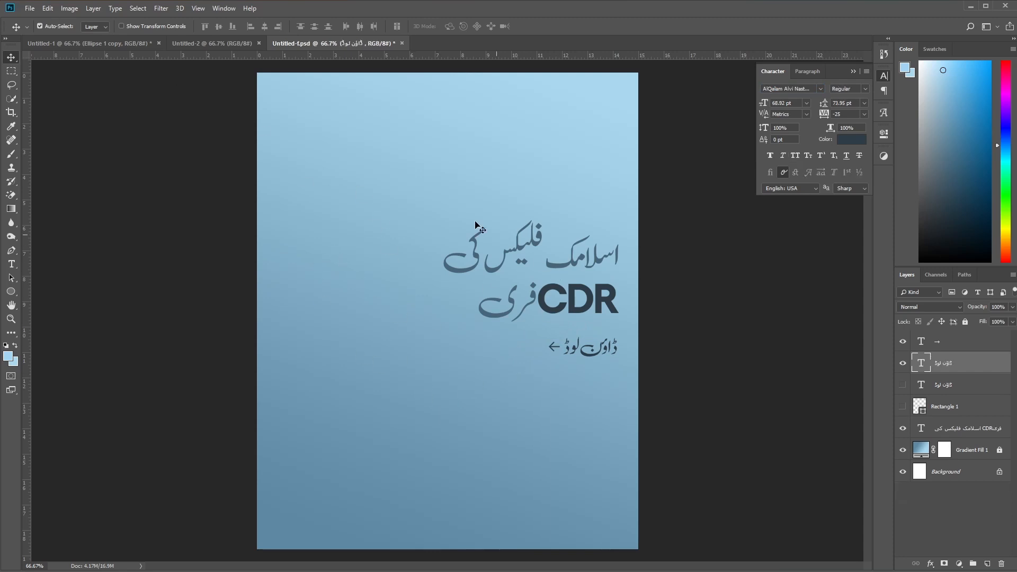
Step: Move the headline up toward the poster's upper edge and hide the download text and its arrow
left_click_drag(558, 311, 523, 210)
left_click_drag(581, 352, 462, 297)
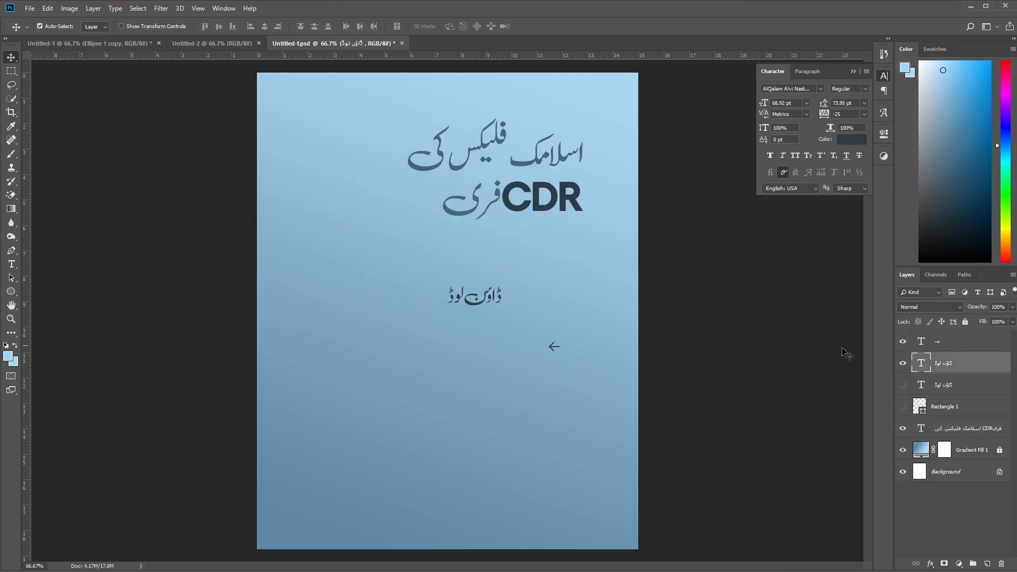
key("ctrl+z")
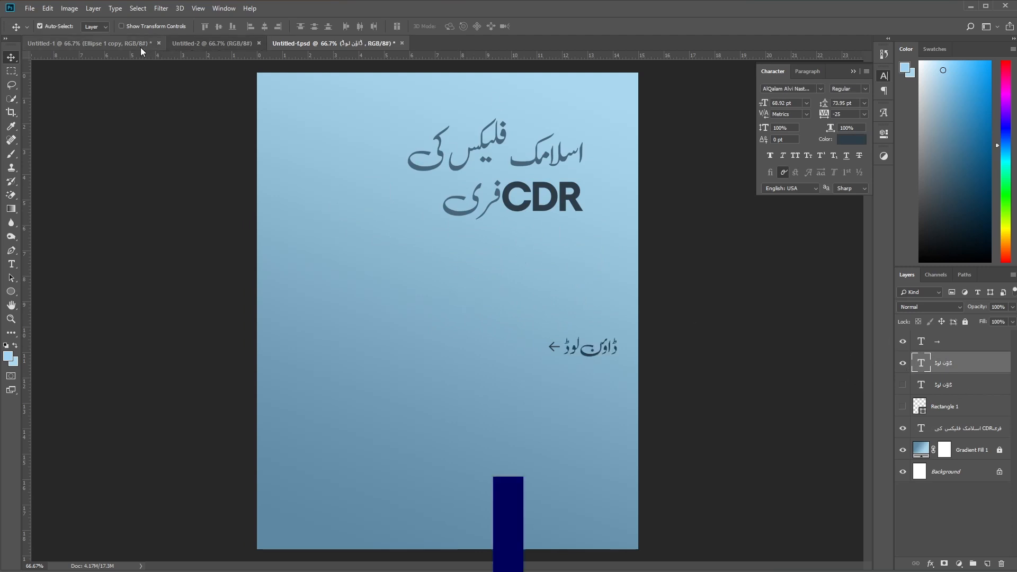
left_click(902, 341)
left_click(902, 363)
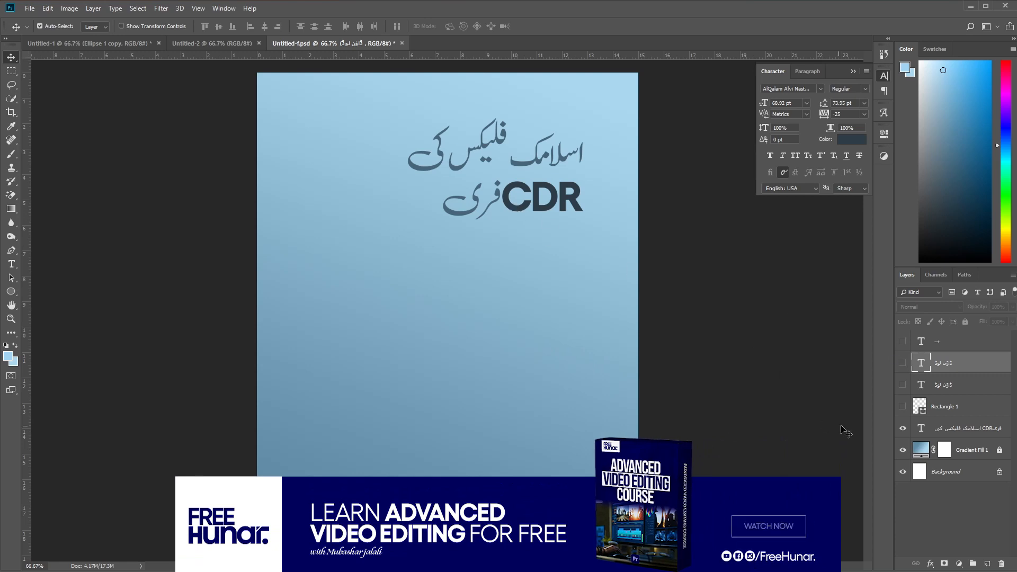
Step: Hide the CDR headline and copy the Urdu line ending in "ڈاؤن لوڈ کریں" from the Notepad document
left_click(901, 429)
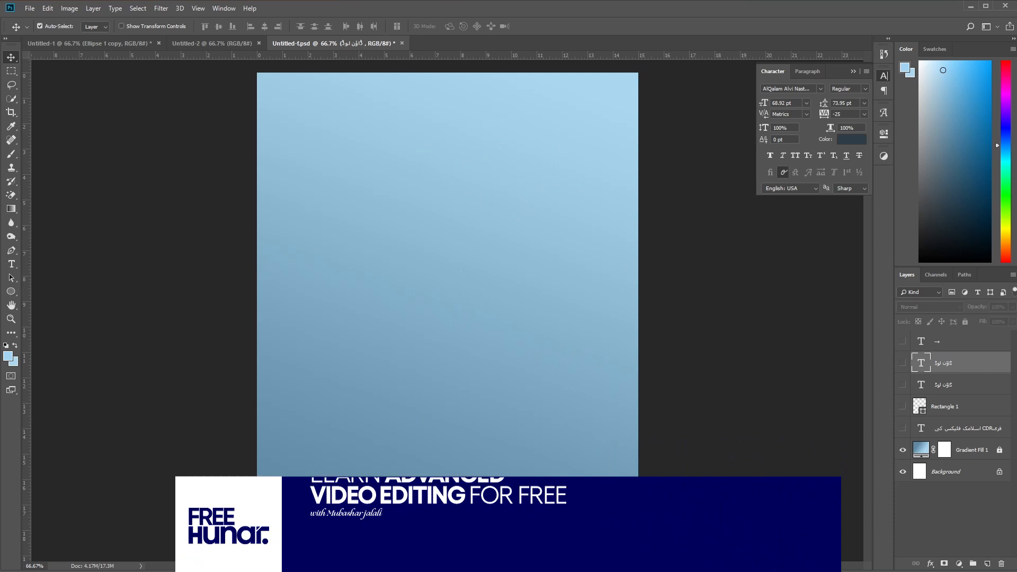
key("alt+Tab")
right_click(370, 256)
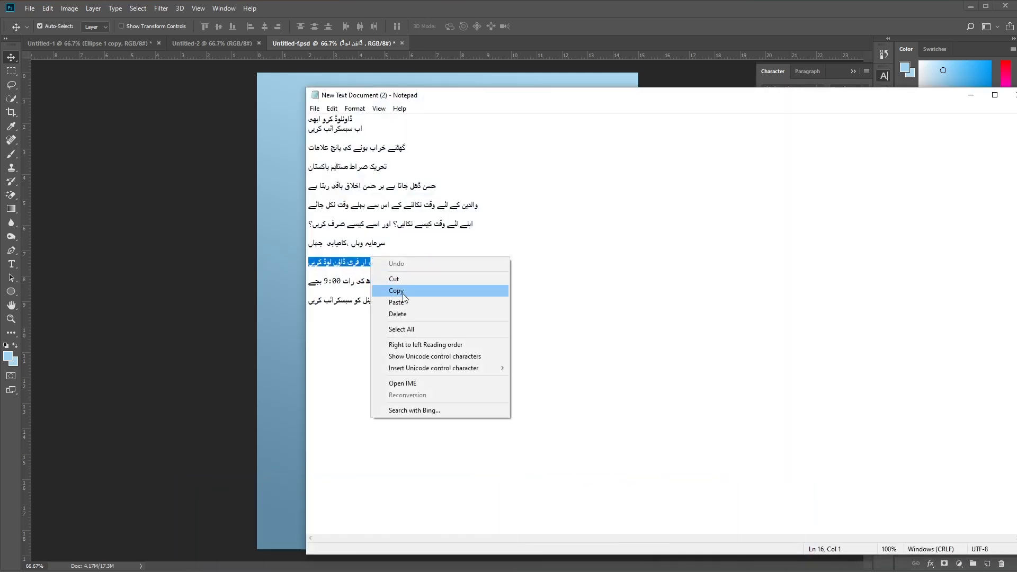
left_click(404, 294)
left_click(970, 94)
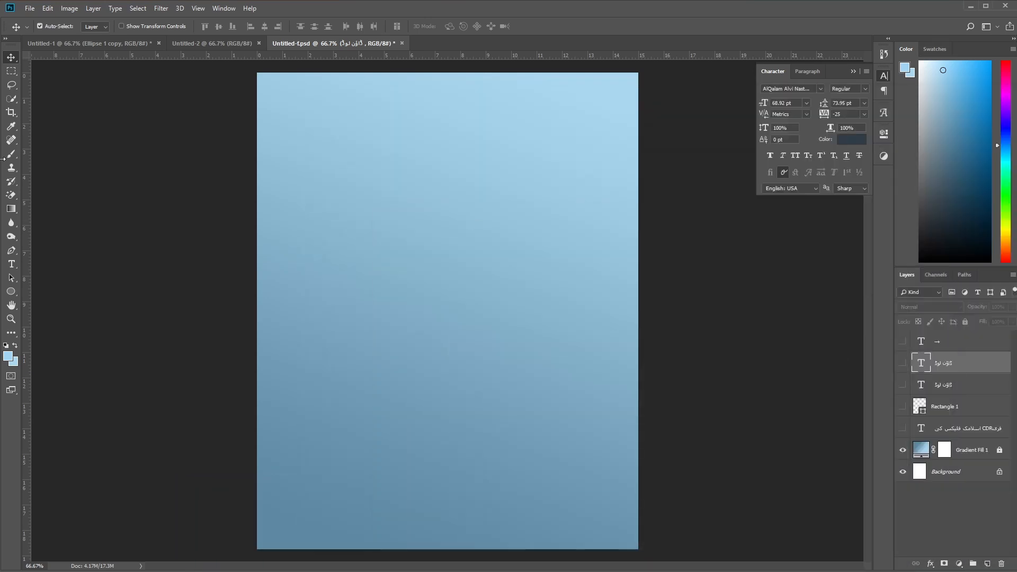
Step: Paste the copied Urdu line as a new text on the poster and move it to the middle
left_click(11, 264)
left_click(395, 298)
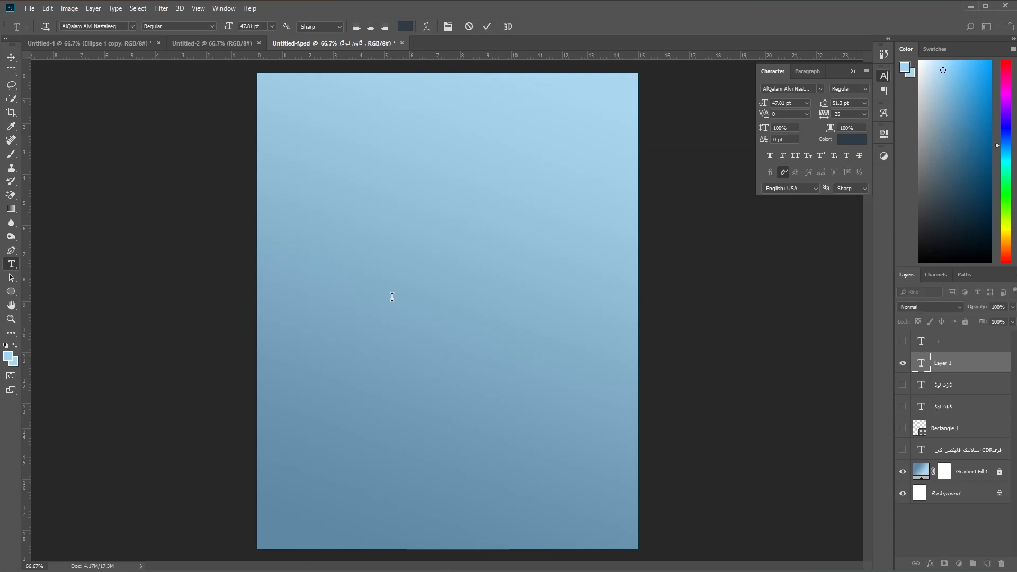
key("ctrl+v")
left_click(11, 56)
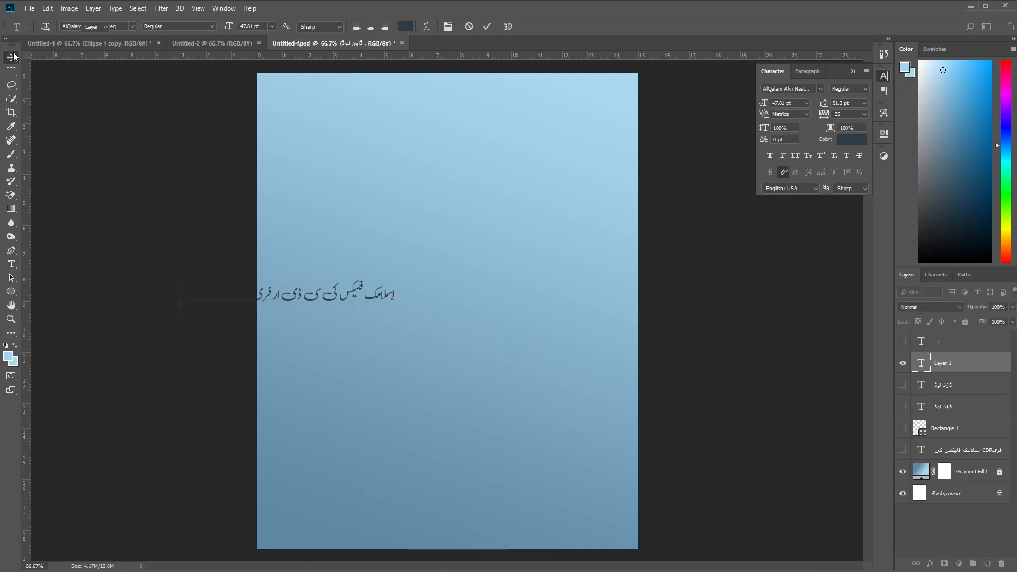
left_click_drag(308, 292, 483, 274)
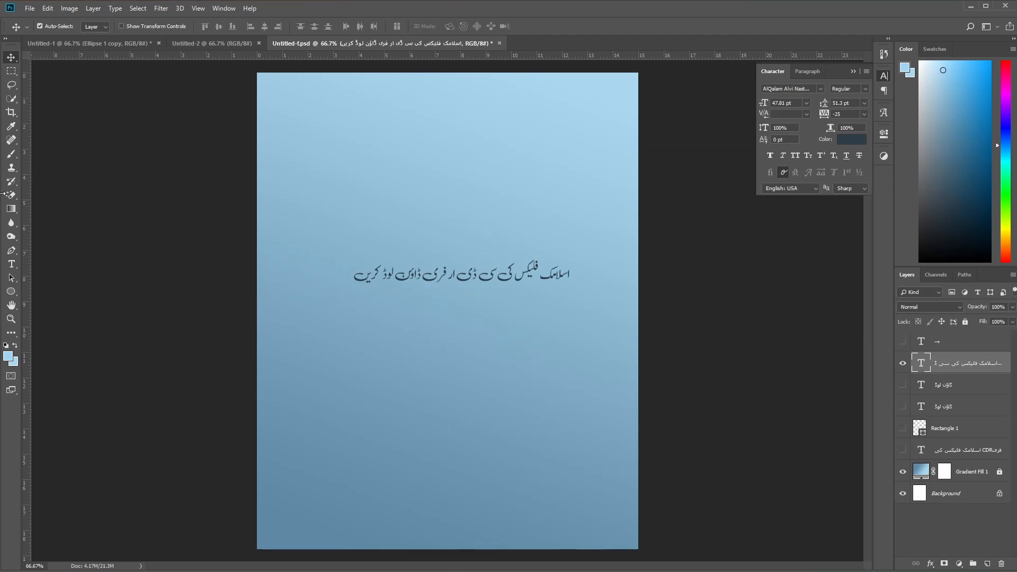
Step: Break the new headline into two lines after "اسلامک فلیکس کی"
left_click(11, 264)
left_click(495, 275)
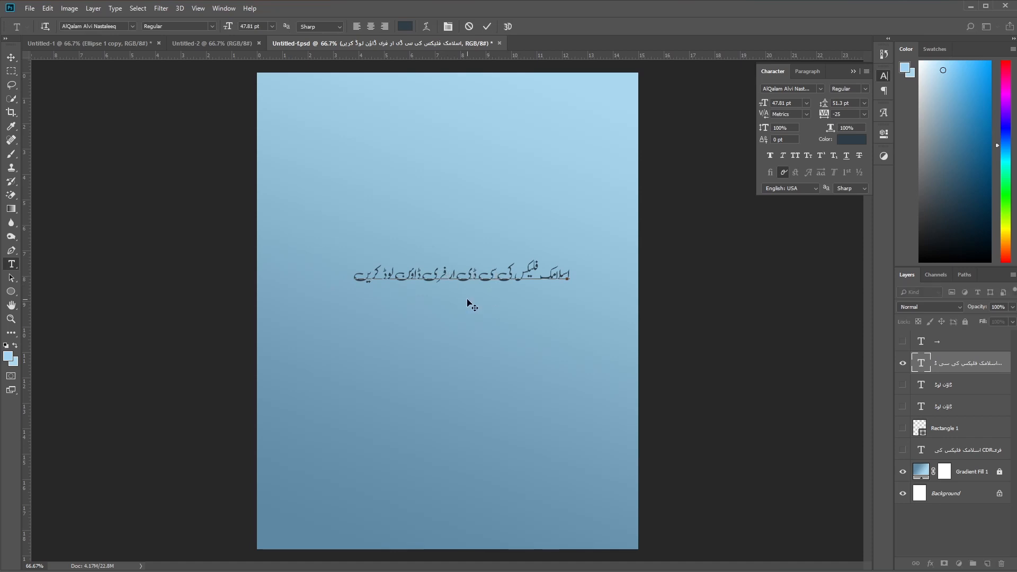
key("Return")
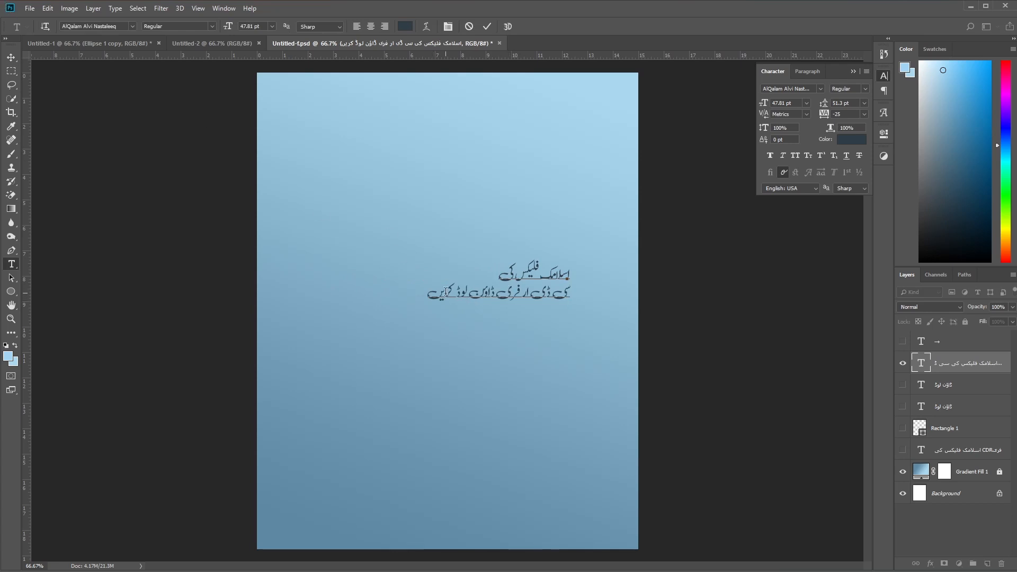
left_click(11, 57)
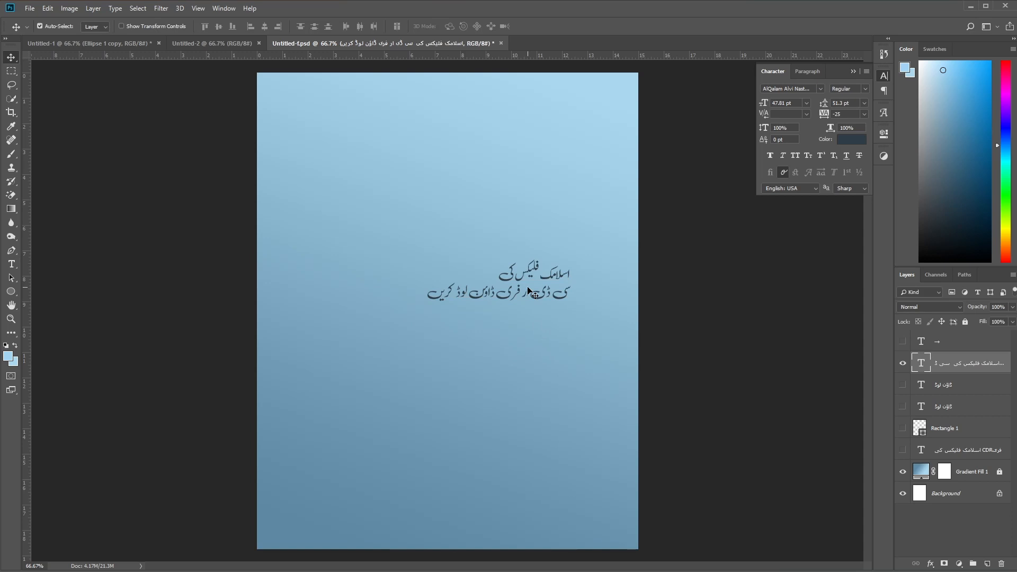
Step: Enlarge the Urdu headline to about 84 pt and move it to the middle of the poster
key("ctrl+t")
left_click_drag(428, 307, 390, 379)
key("Return")
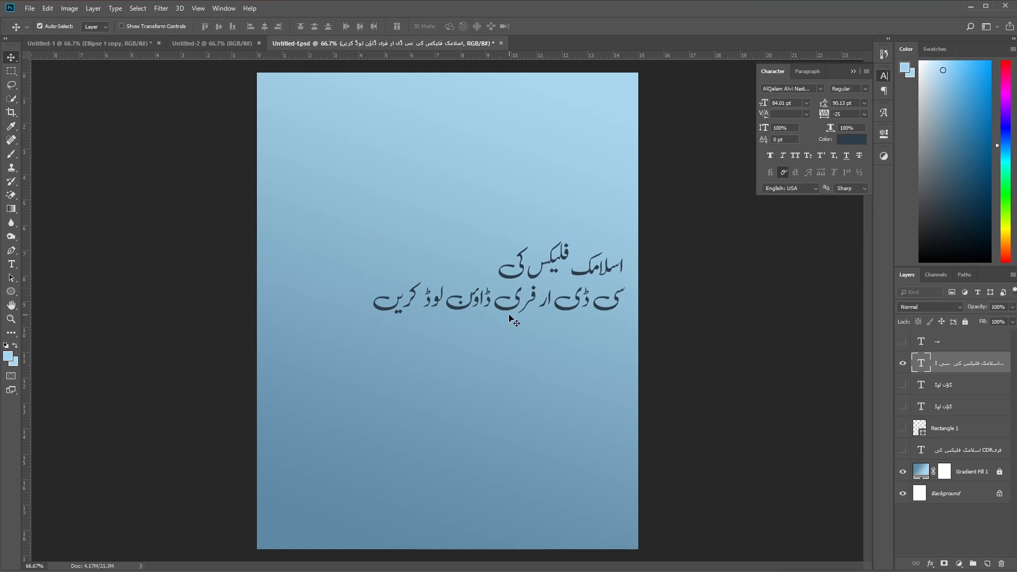
left_click_drag(506, 307, 478, 314)
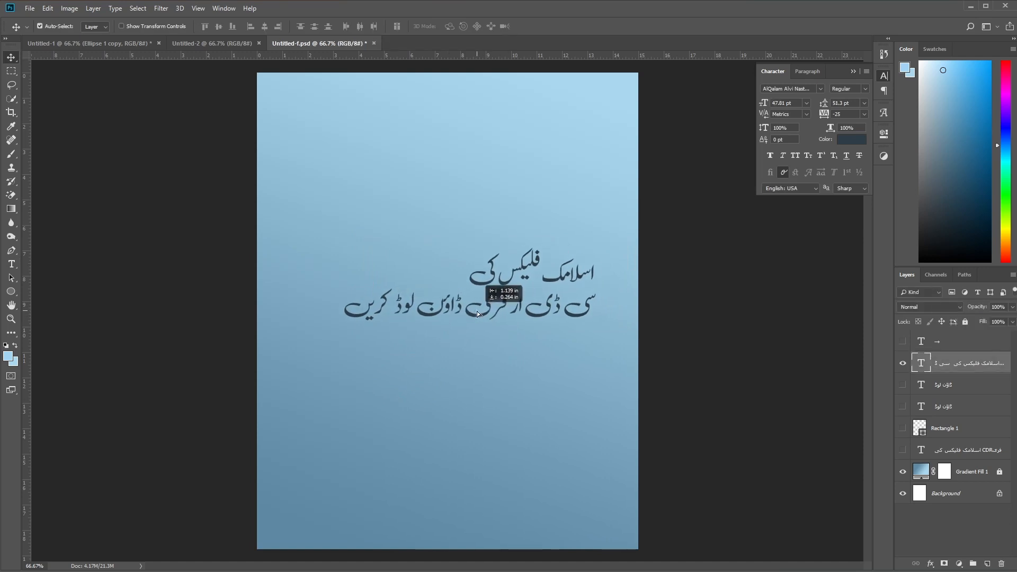
Step: Draw a straight line about 225 px long and 2 px thick under "سی ڈی ار" in the headline
left_click(14, 268)
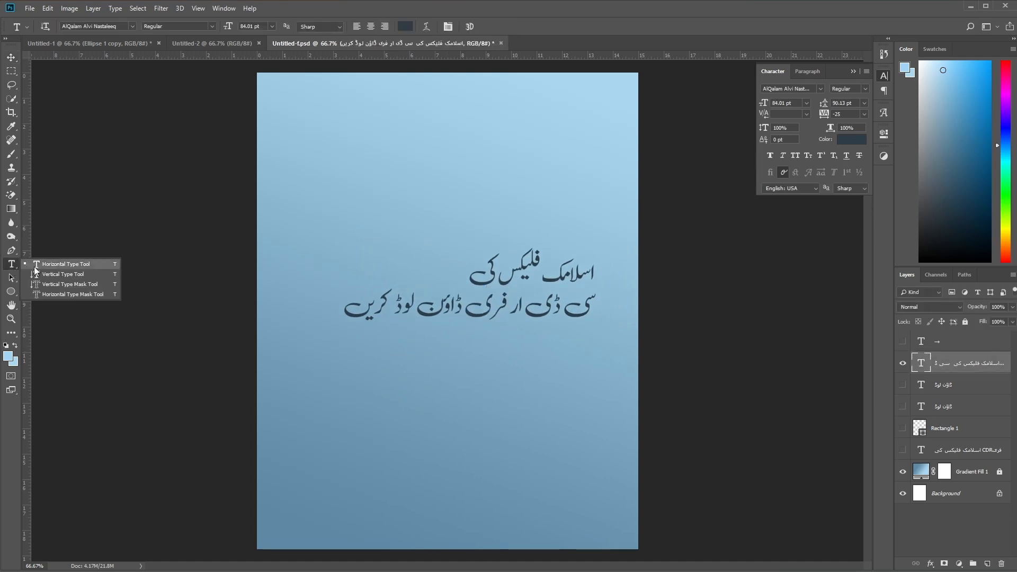
left_click(11, 291)
left_click(52, 331)
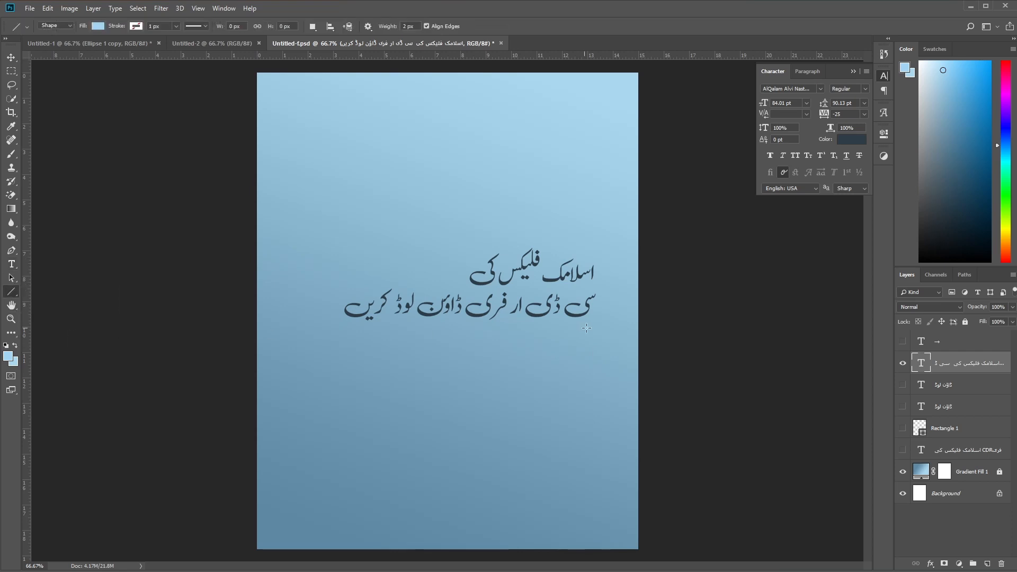
left_click_drag(592, 330, 513, 330)
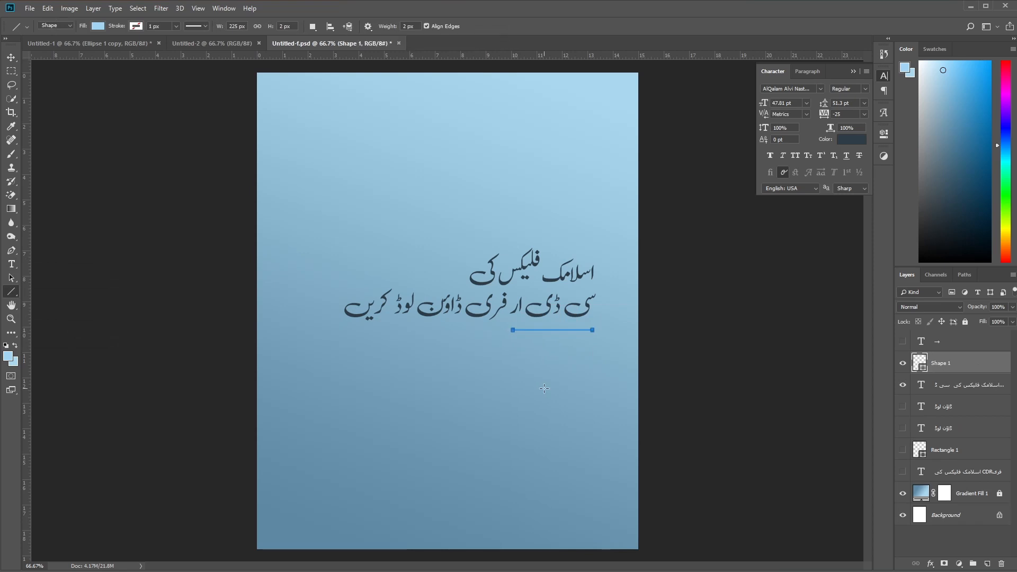
left_click(11, 57)
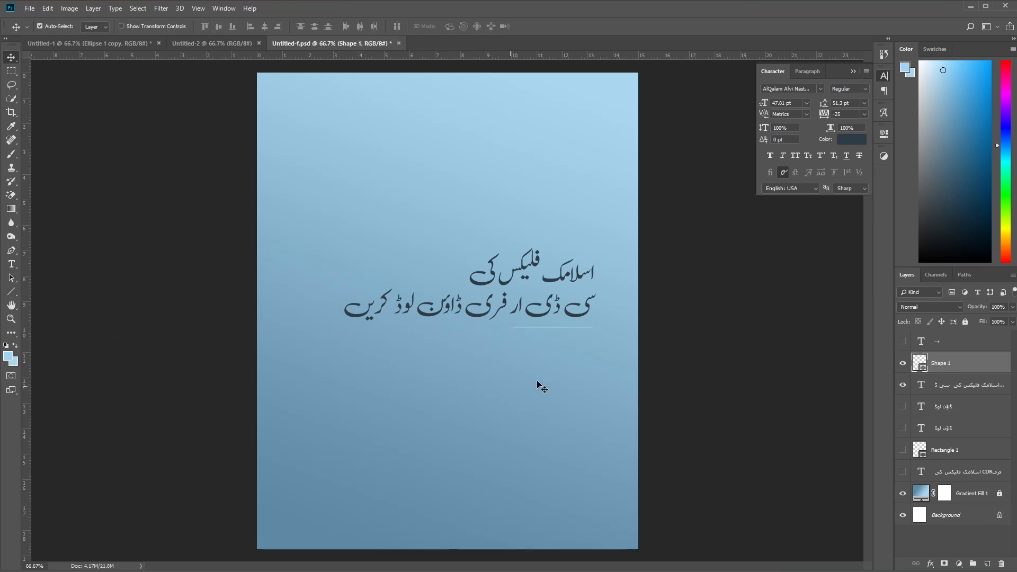
Step: Try the headline's dark colour 2d3d47 on the thin underline, and delete the line
double_click(920, 364)
double_click(791, 497)
type("000000")
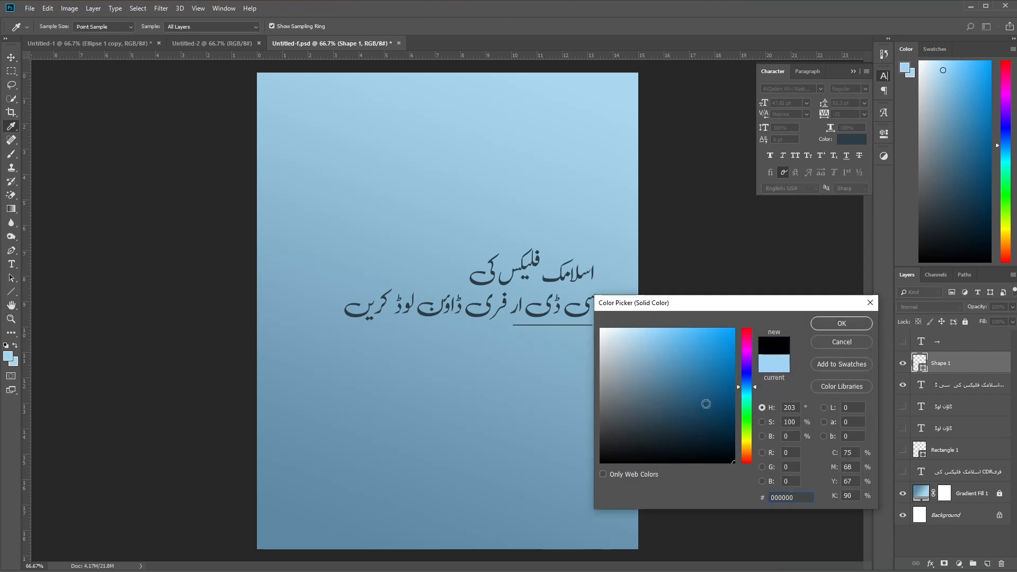
left_click(582, 312)
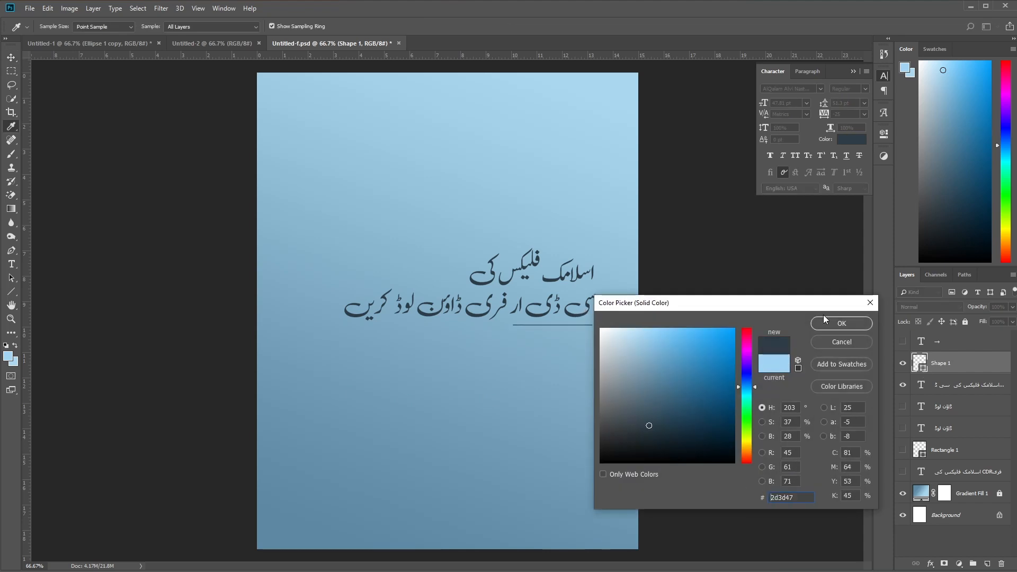
left_click(841, 323)
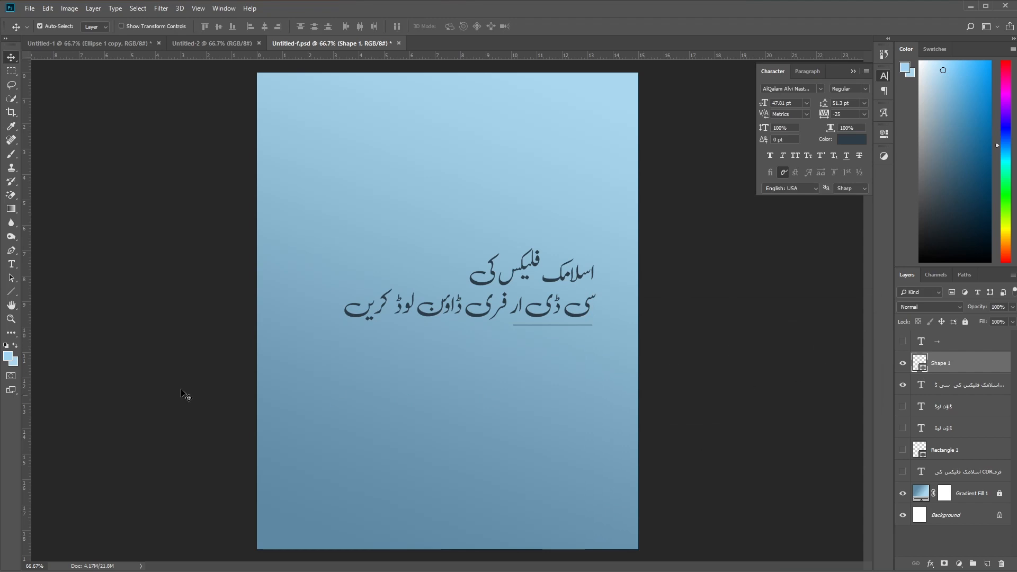
key("Delete")
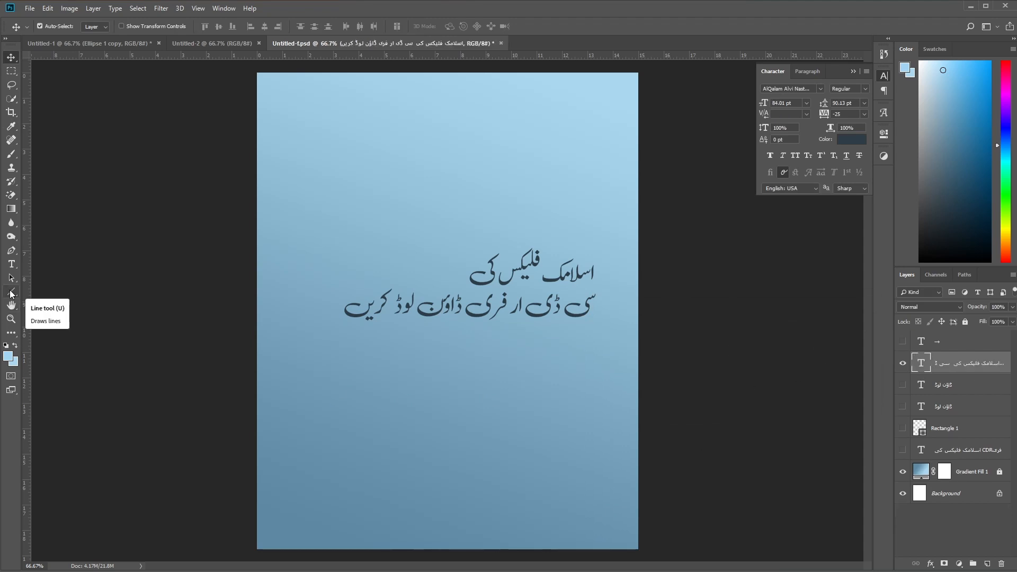
left_click(12, 292)
left_click(63, 332)
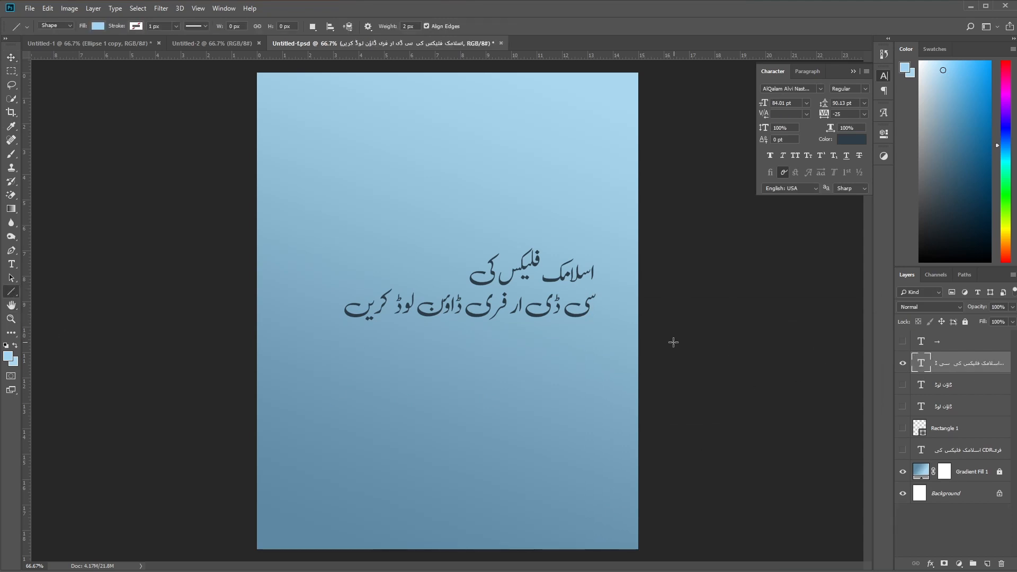
left_click_drag(591, 328, 508, 323)
key("ctrl+z")
Step: Draw a flat rectangle about 239 px wide and 8 px high under "سی ڈی ار" as an underline
right_click(12, 297)
left_click(48, 292)
left_click_drag(593, 331, 508, 333)
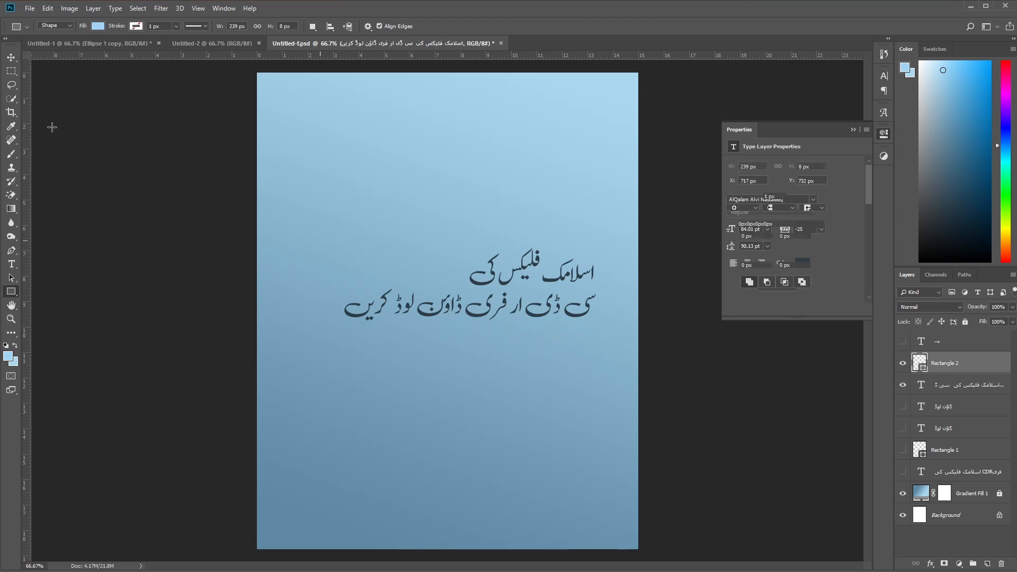
Step: Nudge the underline bar up to Y 712 px, close beneath the headline's second line
key("v")
key("Up")
key("Up")
key("Up")
key("Up")
key("Up")
key("Up")
key("Up")
key("Up")
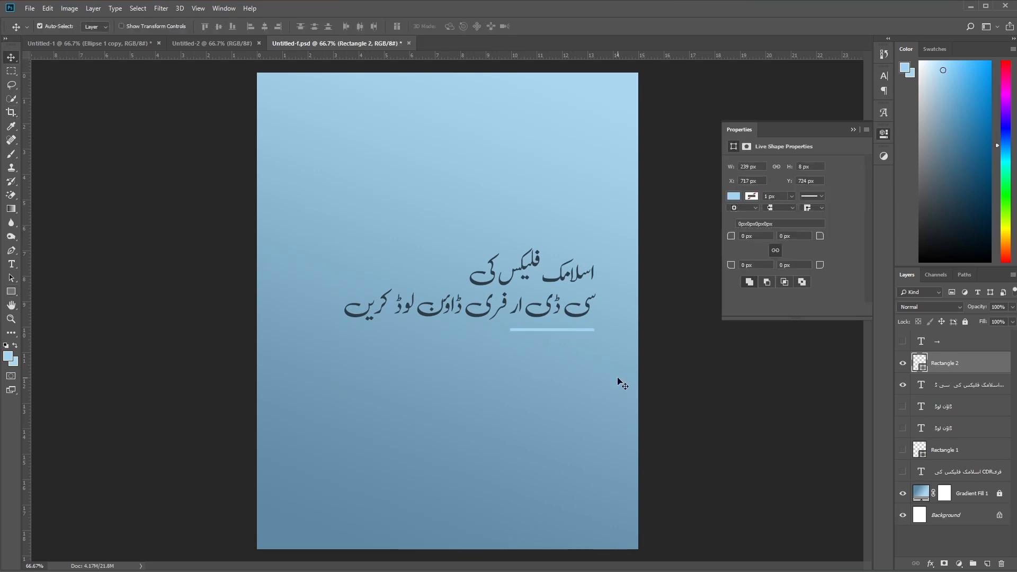
key("Up")
key("Up")
key("Up")
key("Up")
key("Up")
key("Up")
key("Up")
key("Up")
key("Up")
key("Up")
key("Up")
key("Up")
Step: Try a bright saturated blue fill on the underline bar
left_click(738, 196)
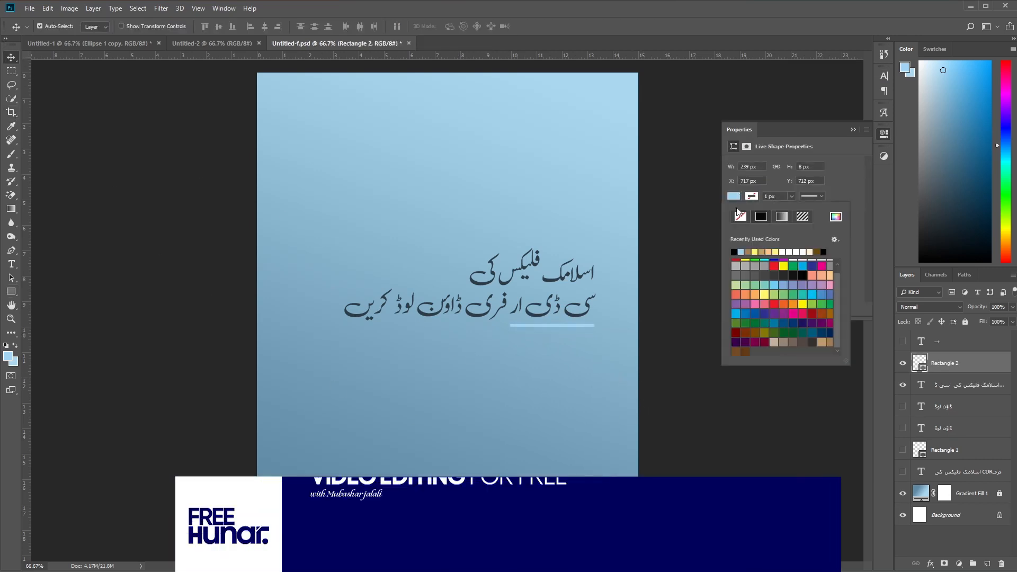
left_click(835, 217)
left_click(691, 383)
left_click(735, 342)
left_click(841, 323)
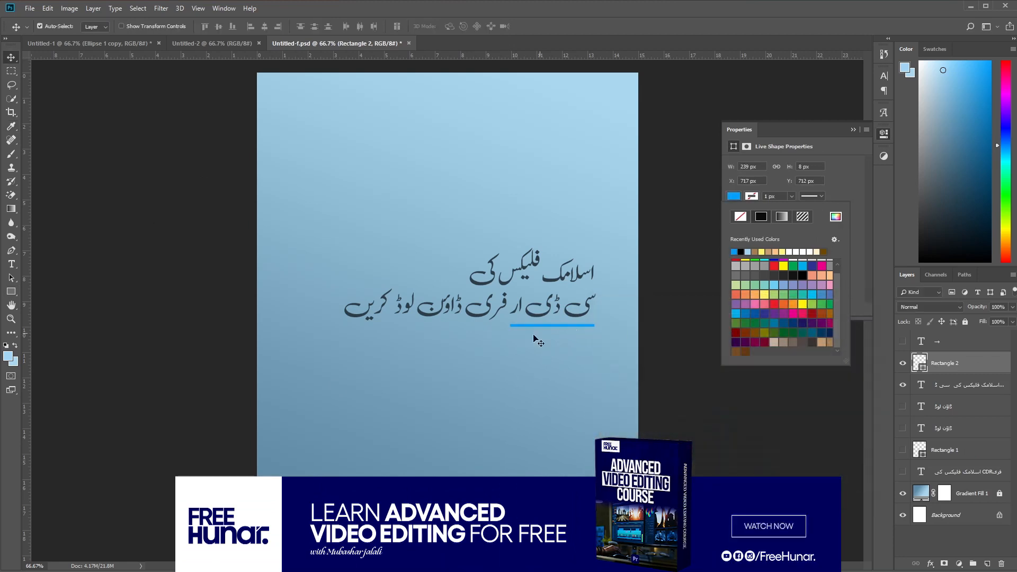
Step: Fill the underline bar with white
left_click(835, 217)
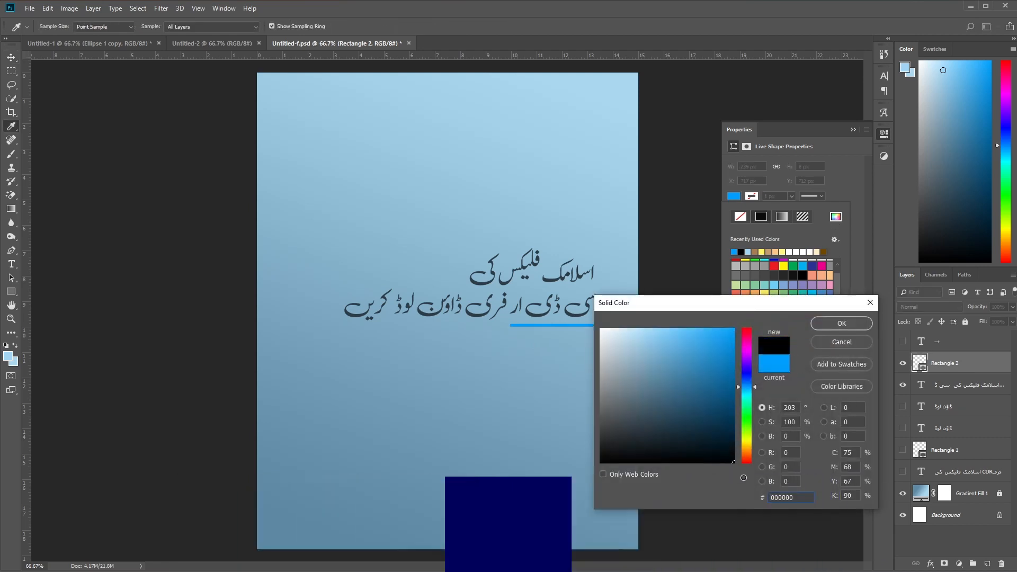
left_click(601, 329)
left_click(853, 323)
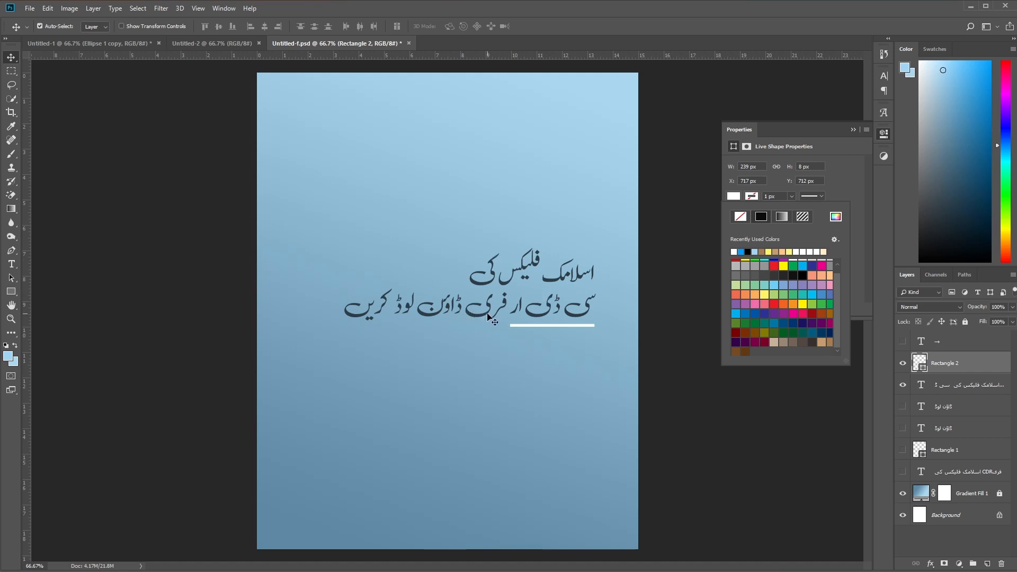
Step: Join the headline back into one line and move it up so it fits across the poster's width
left_click(11, 264)
left_click(592, 312)
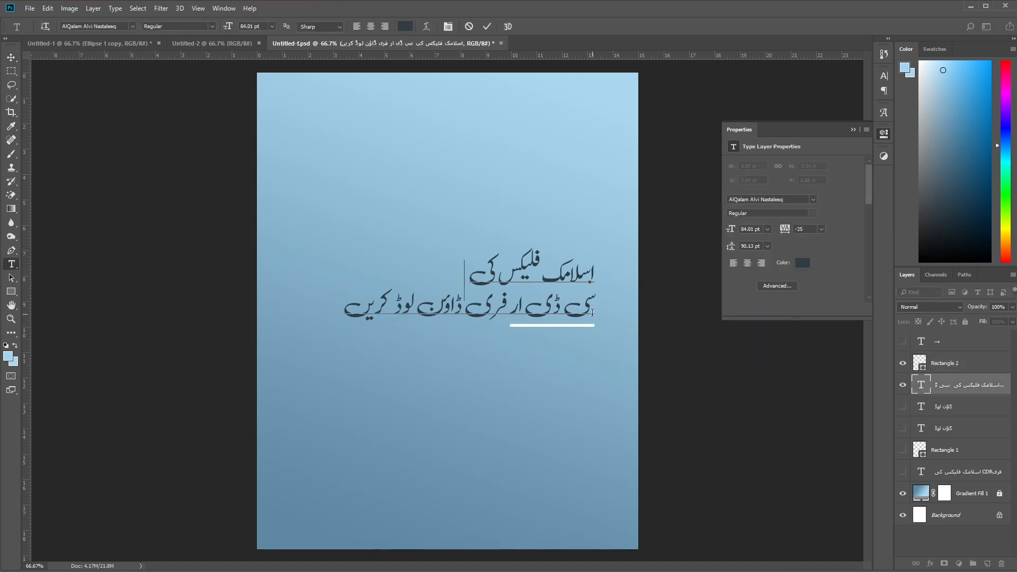
key("BackSpace")
left_click(11, 57)
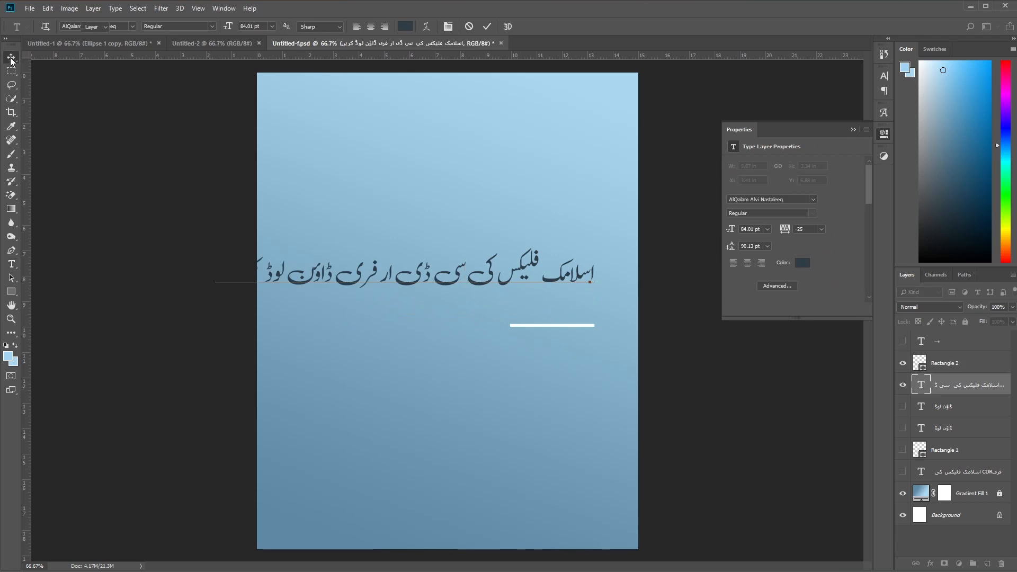
left_click_drag(394, 279, 435, 231)
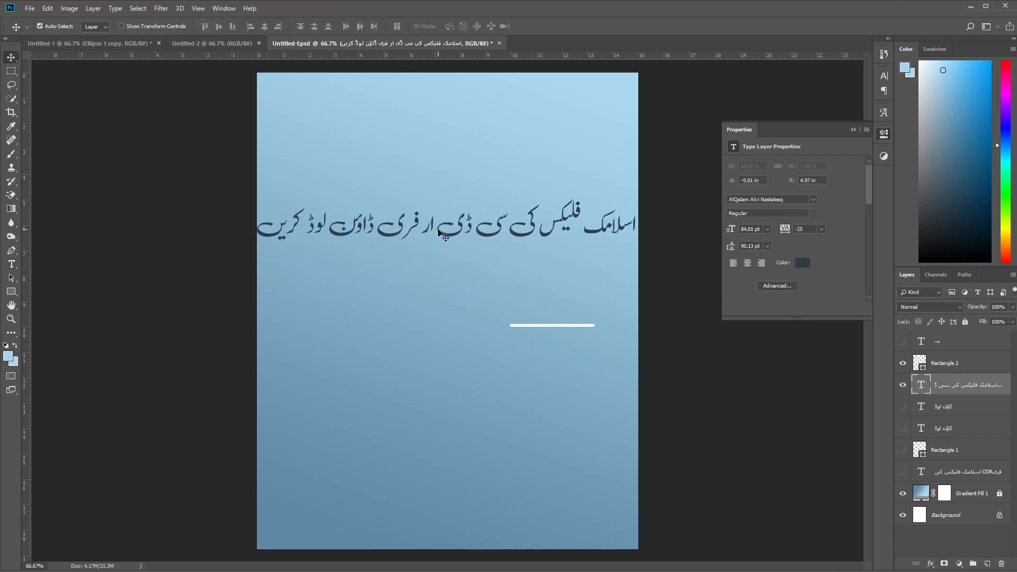
Step: Scale the one-line headline down to leave side margins and move it slightly lower on the poster
key("ctrl+t")
left_click_drag(256, 254, 292, 252)
left_click_drag(386, 229, 394, 266)
key("Return")
Step: Move the white bar under "سی ڈی ار" in the one-line headline, shorten it to 188 px and align it at X 461 px
left_click_drag(546, 325, 452, 269)
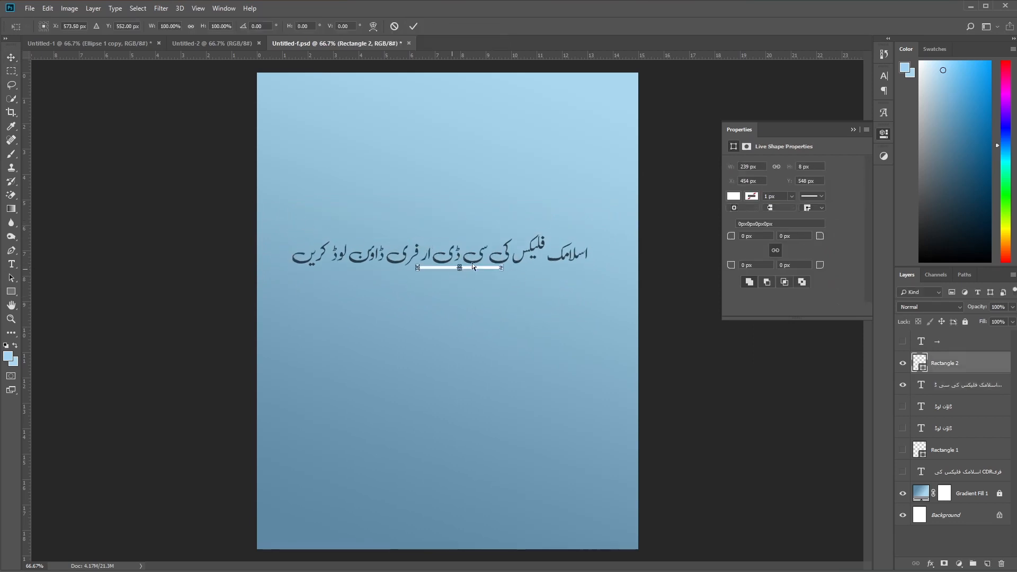
key("ctrl+t")
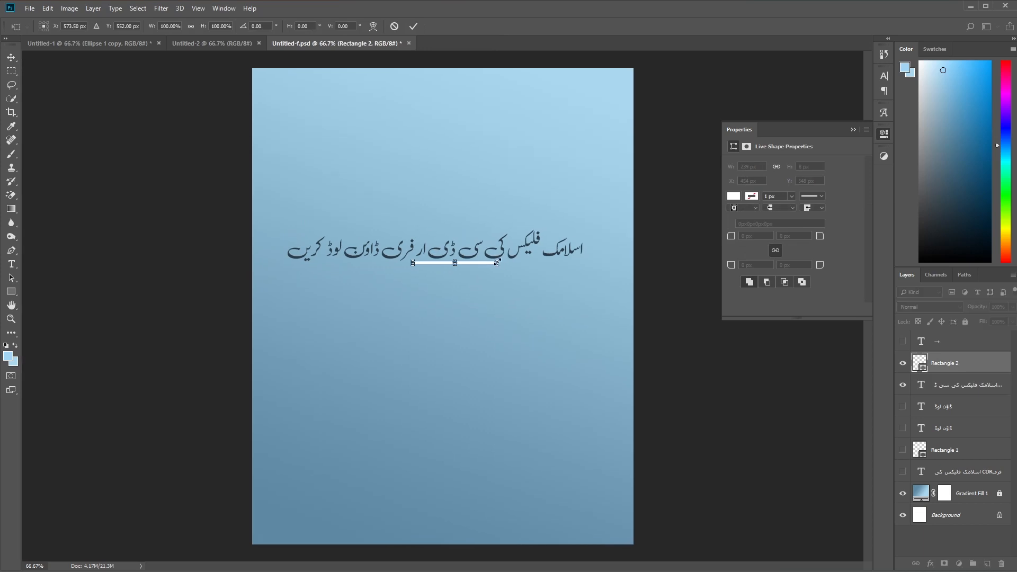
key("ctrl+plus")
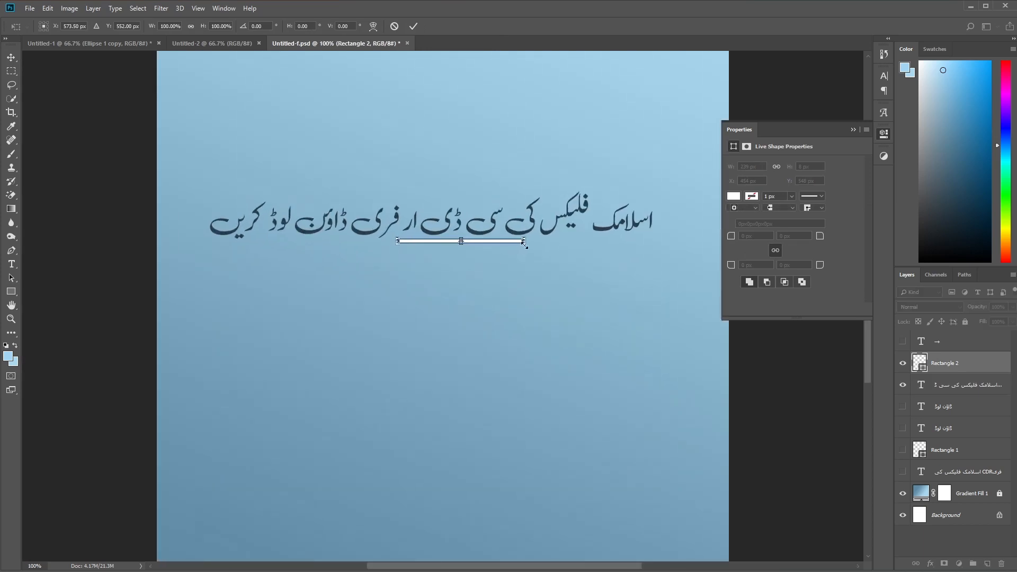
left_click_drag(524, 241, 498, 241)
left_click(11, 57)
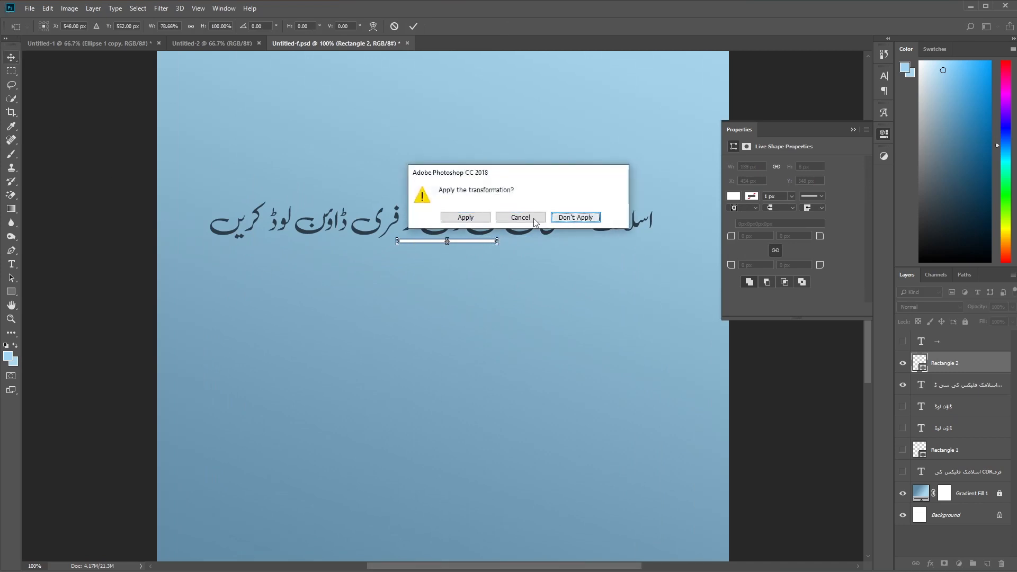
left_click(465, 217)
key("Right")
key("Right")
key("Right")
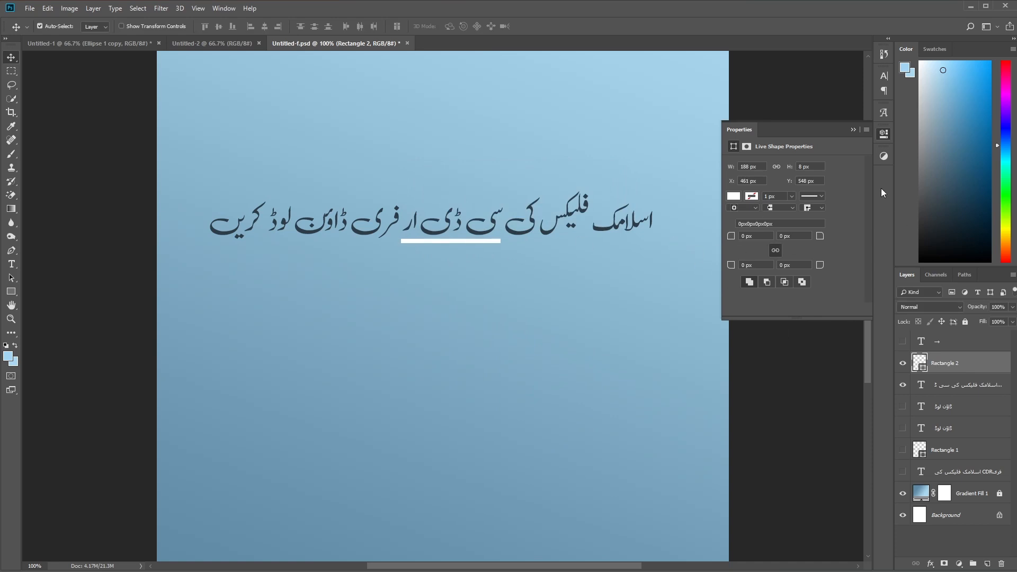
left_click(852, 130)
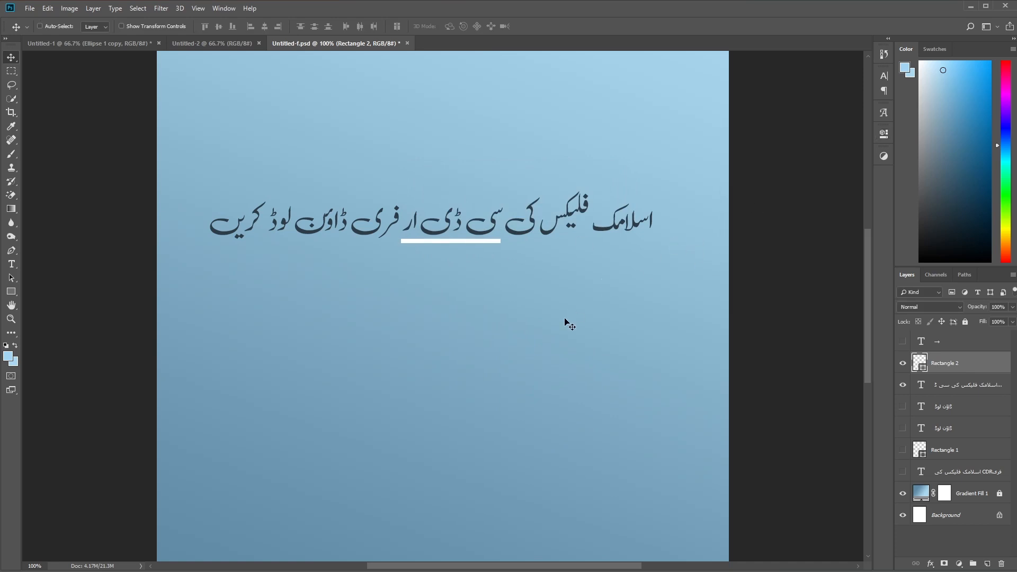
key("ctrl+minus")
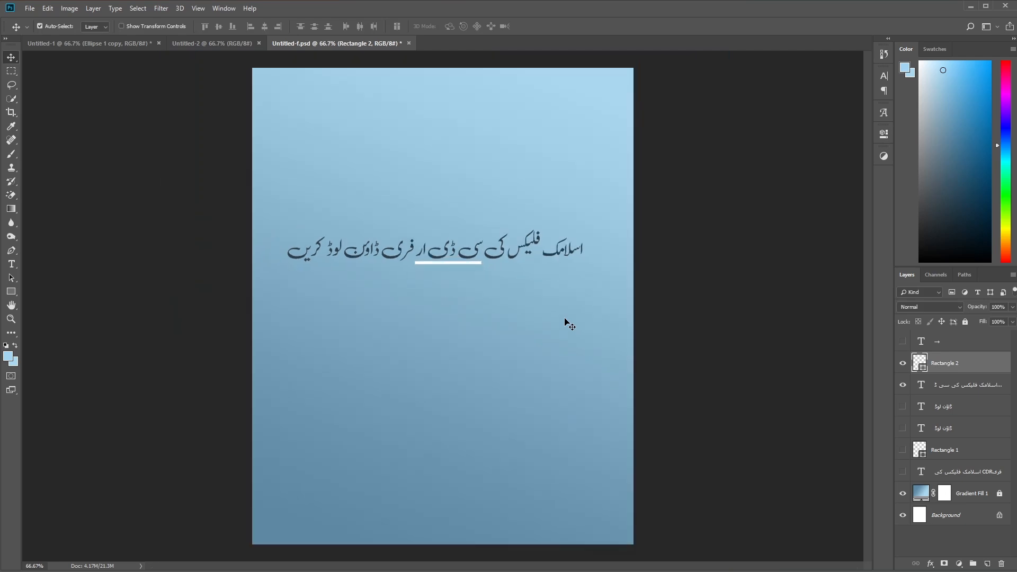
left_click(205, 42)
left_click(111, 43)
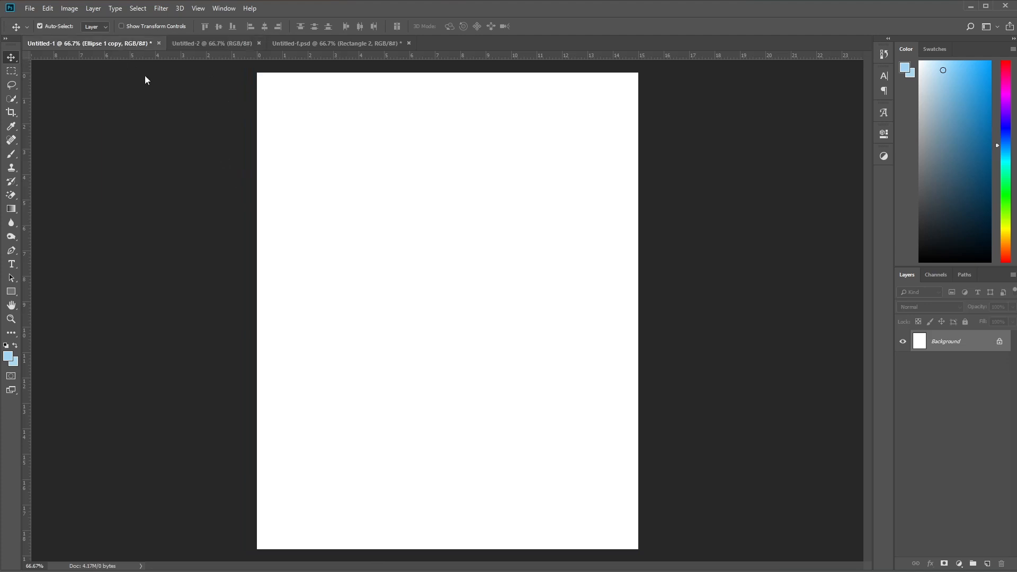
left_click(242, 40)
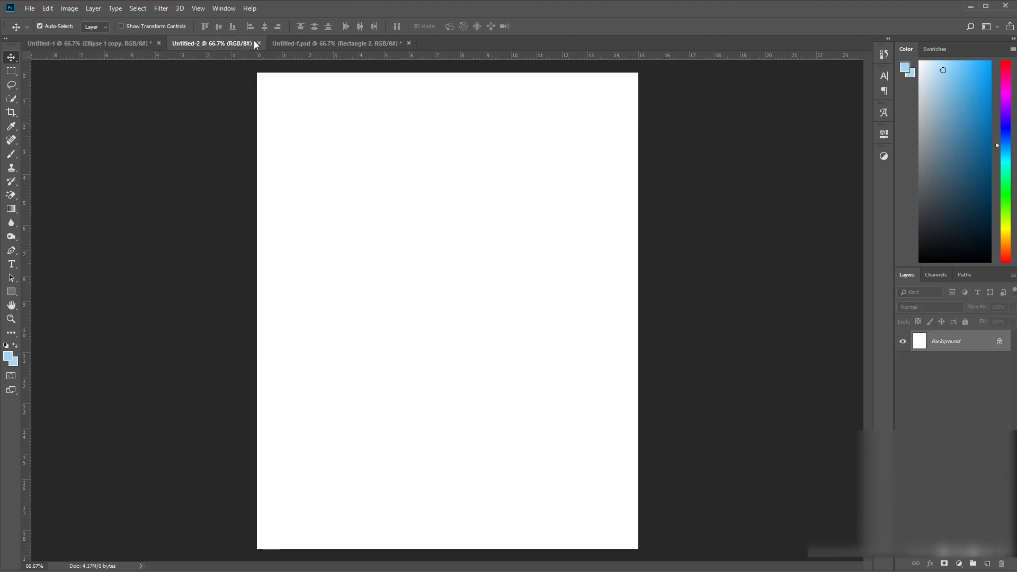
left_click(283, 42)
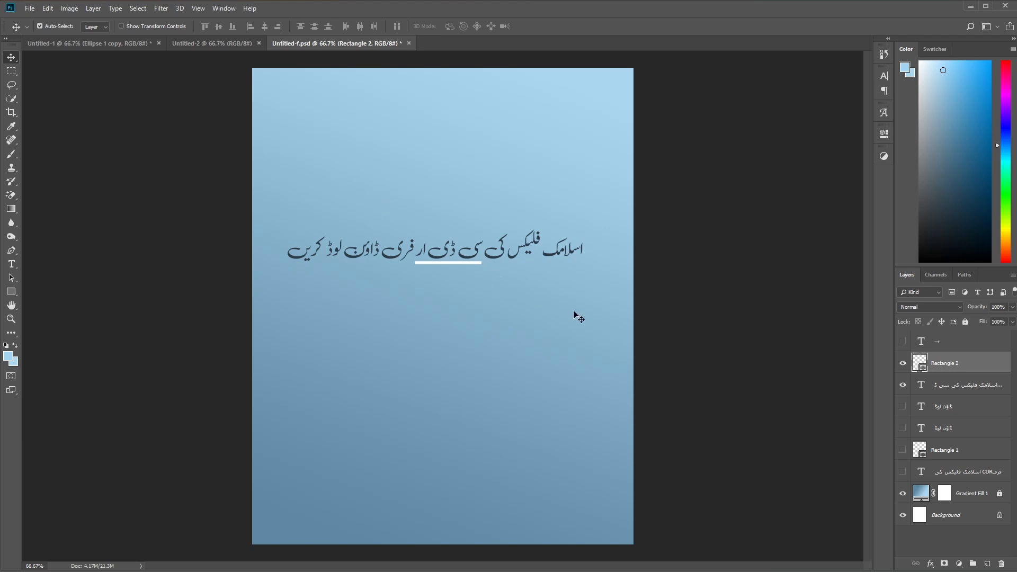
Step: Delete the white underline bar and the one-line CDR headline from the poster
left_click_drag(459, 266, 468, 318)
key("Delete")
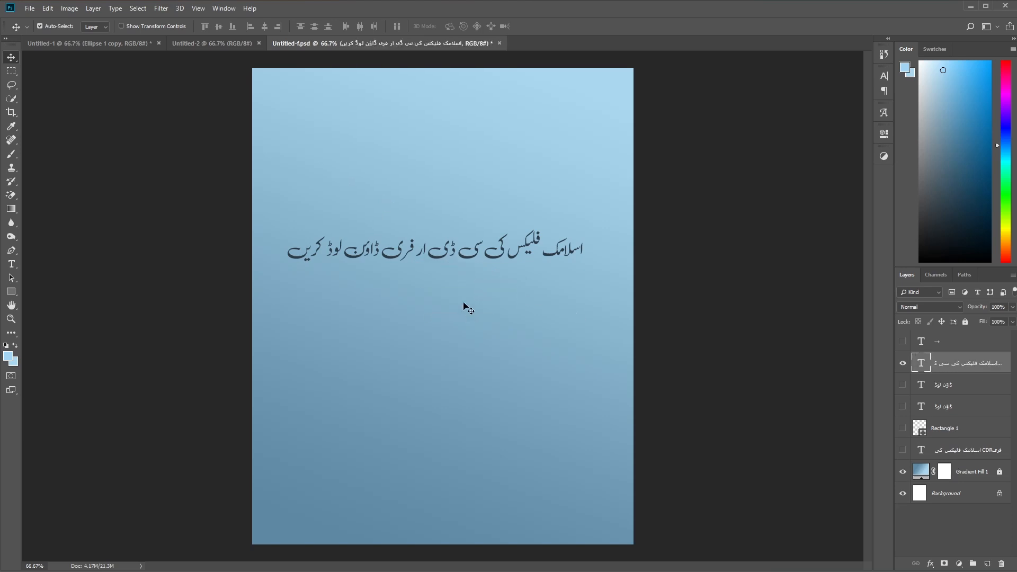
left_click_drag(446, 247, 447, 273)
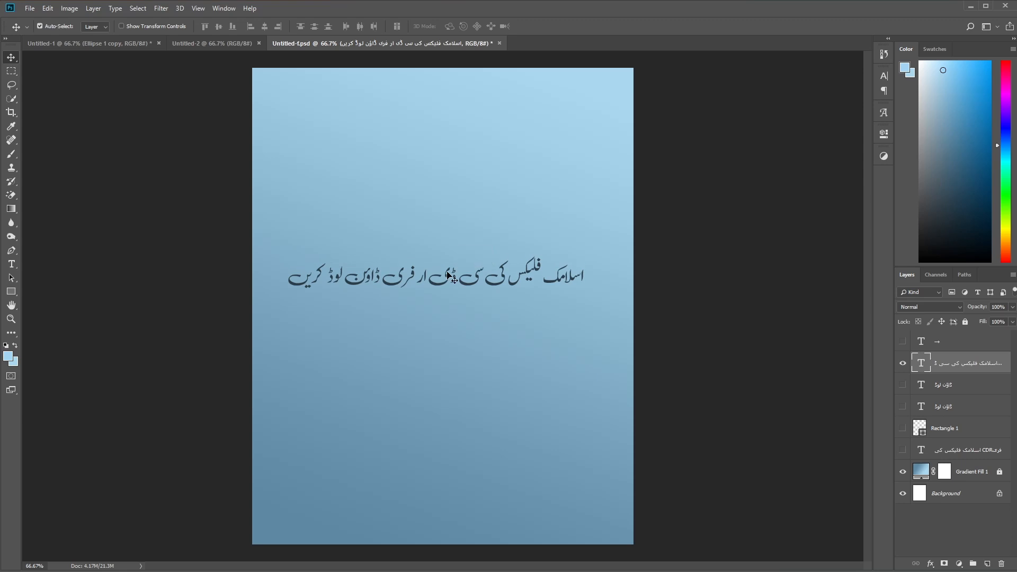
left_click_drag(450, 276, 447, 204)
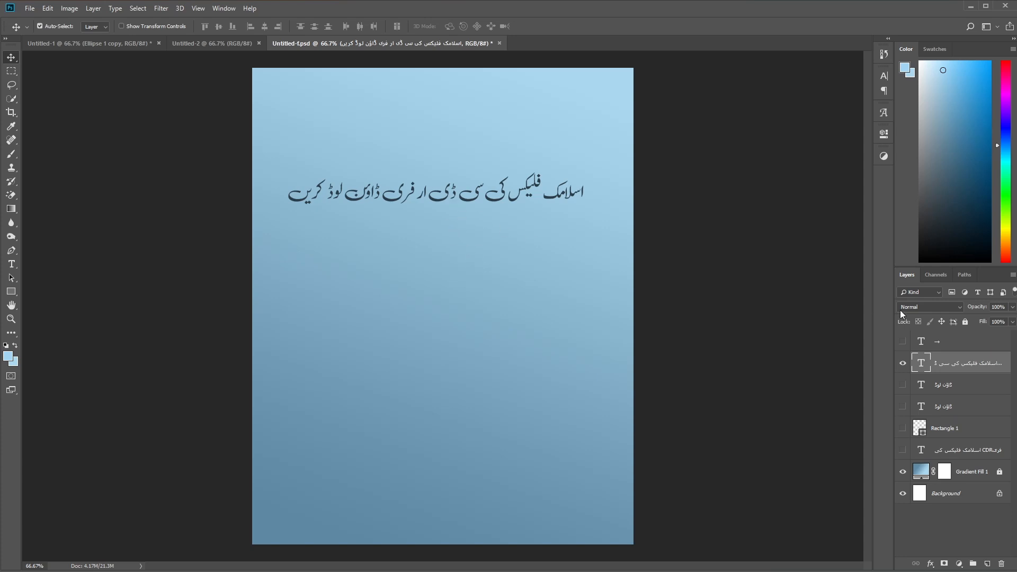
key("Delete")
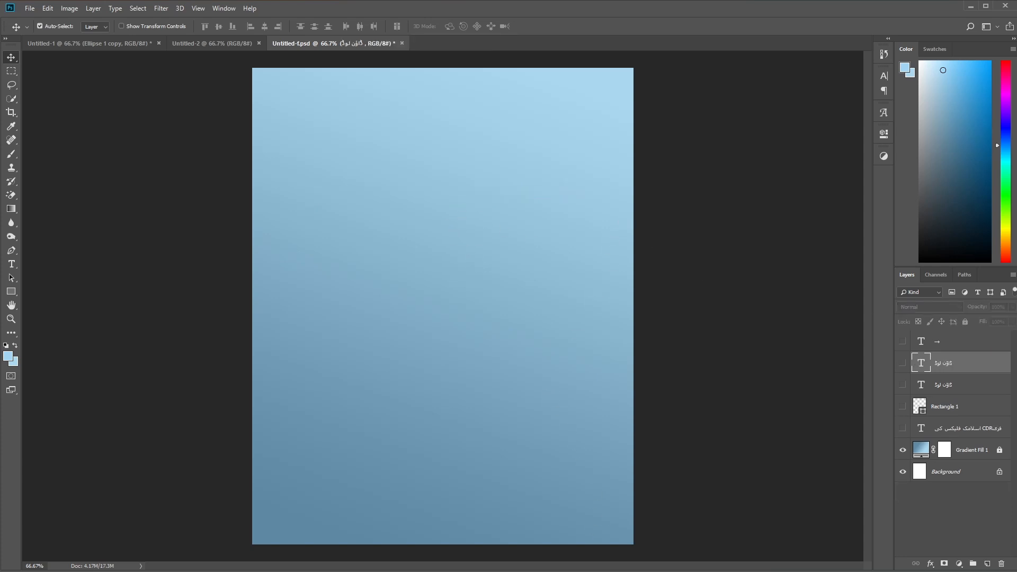
Step: Copy the line ending "دین ہر بدھ کی رات 9:00 بجے" from the Notepad document and paste it as a new text layer on the poster
key("alt+Tab")
mouse_move(418, 287)
left_mouse_down()
mouse_move(374, 281)
mouse_move(407, 282)
left_mouse_up()
right_click(360, 281)
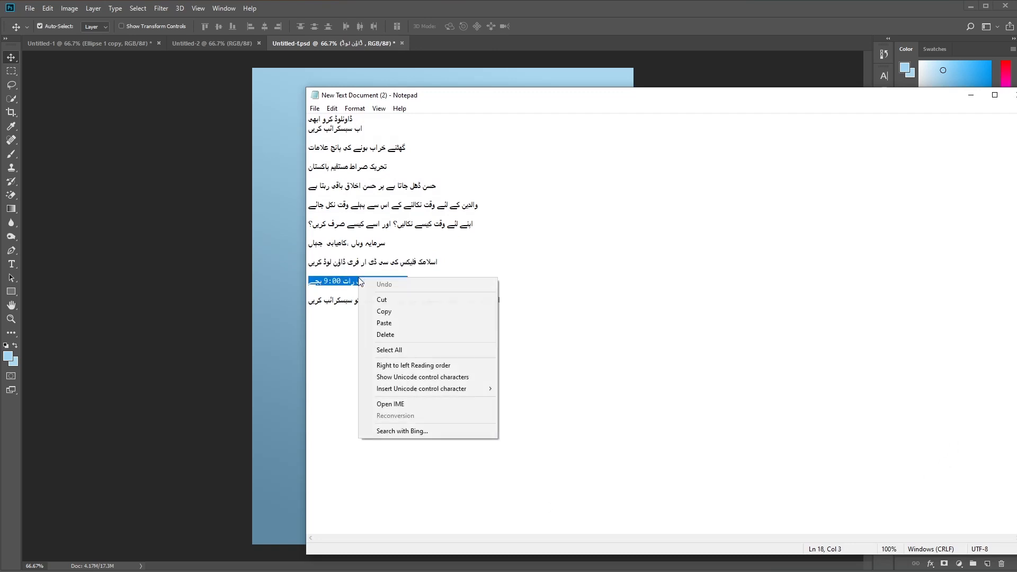
left_click(383, 311)
left_click(970, 96)
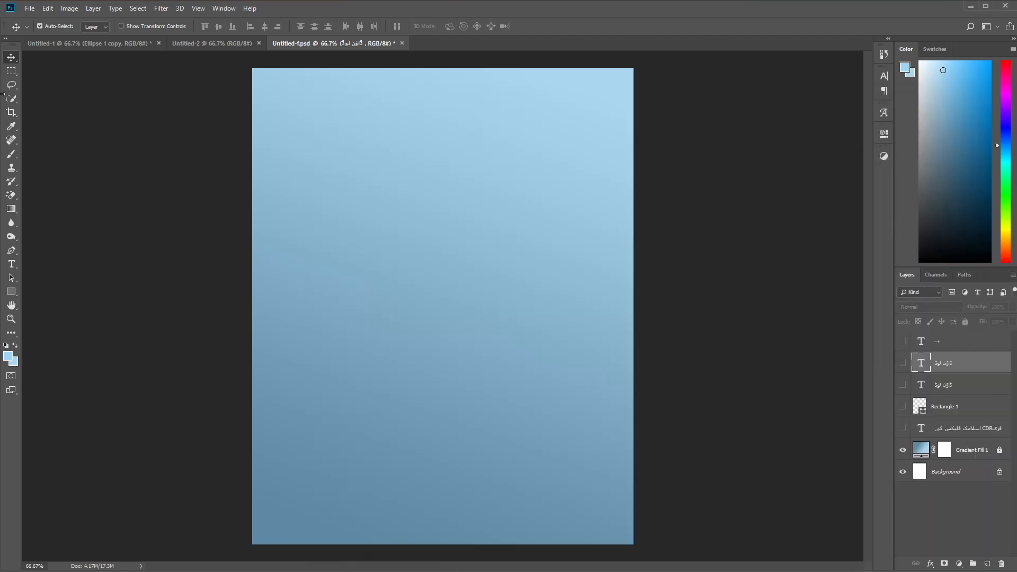
left_click(11, 263)
left_click(373, 297)
key("ctrl+v")
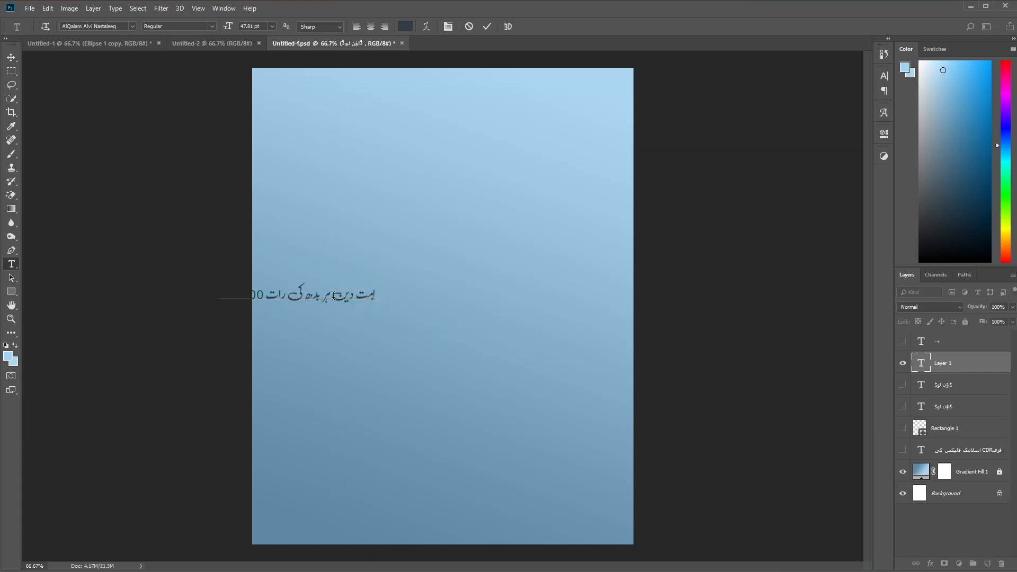
Step: Copy the words "اقامت دین" from the Notepad document and move the pasted schedule line to the lower part of the poster
left_click_drag(343, 295, 377, 293)
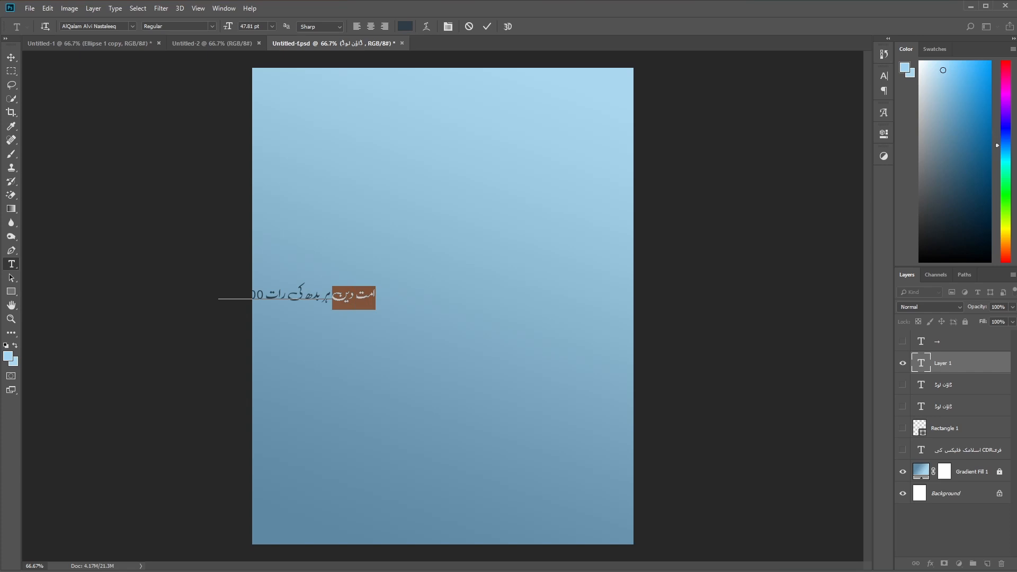
left_click(598, 571)
left_click_drag(309, 282, 409, 285)
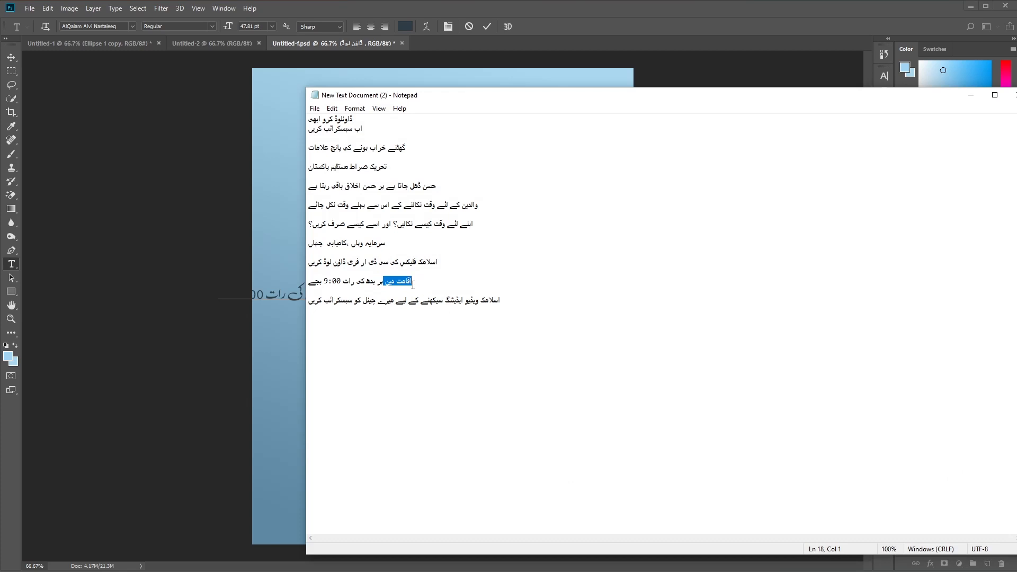
left_click(976, 97)
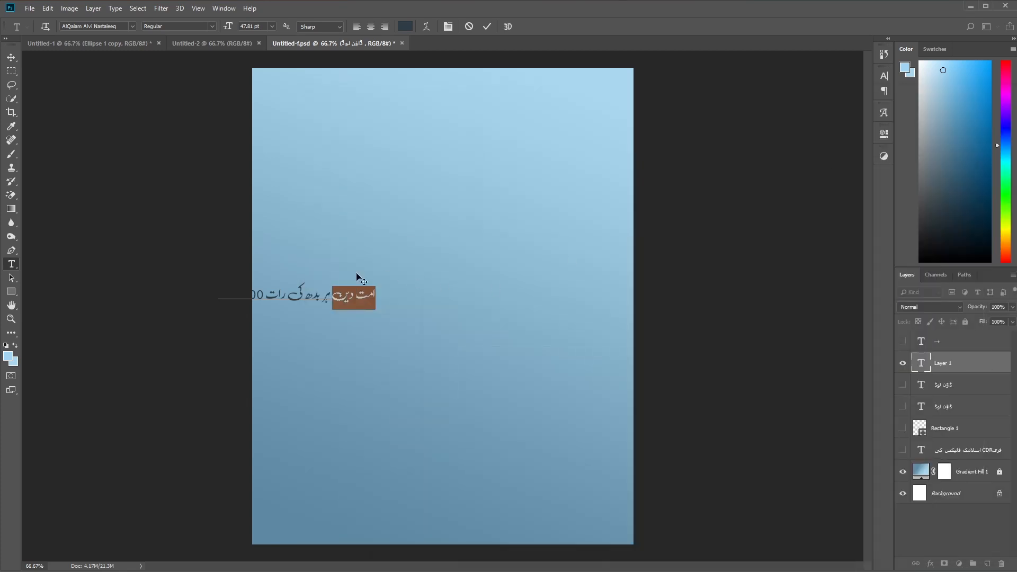
left_click(11, 57)
left_click_drag(370, 298, 466, 411)
Step: Add "اقامت دین" as a separate text layer, enlarge it to about 171 pt and place it near the middle of the poster
left_click(11, 263)
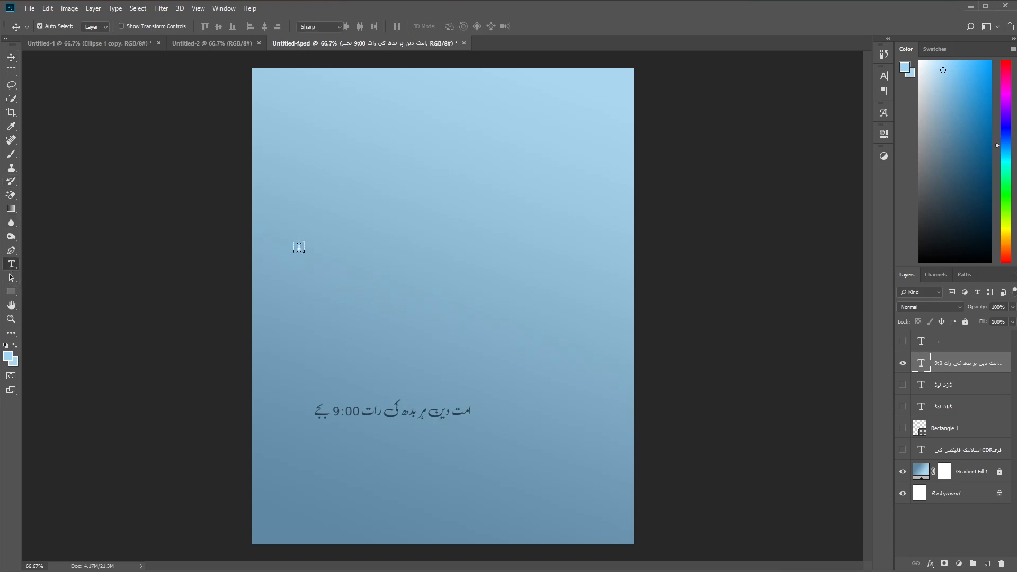
left_click(391, 247)
key("ctrl+v")
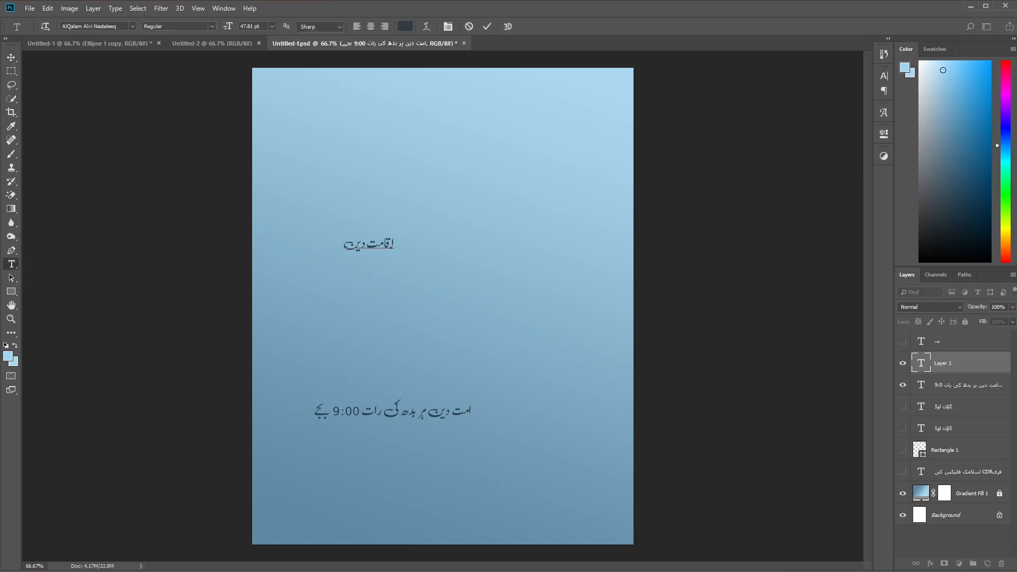
left_click(10, 57)
left_click_drag(383, 247, 551, 358)
key("ctrl+t")
key("Return")
left_click_drag(481, 288, 444, 288)
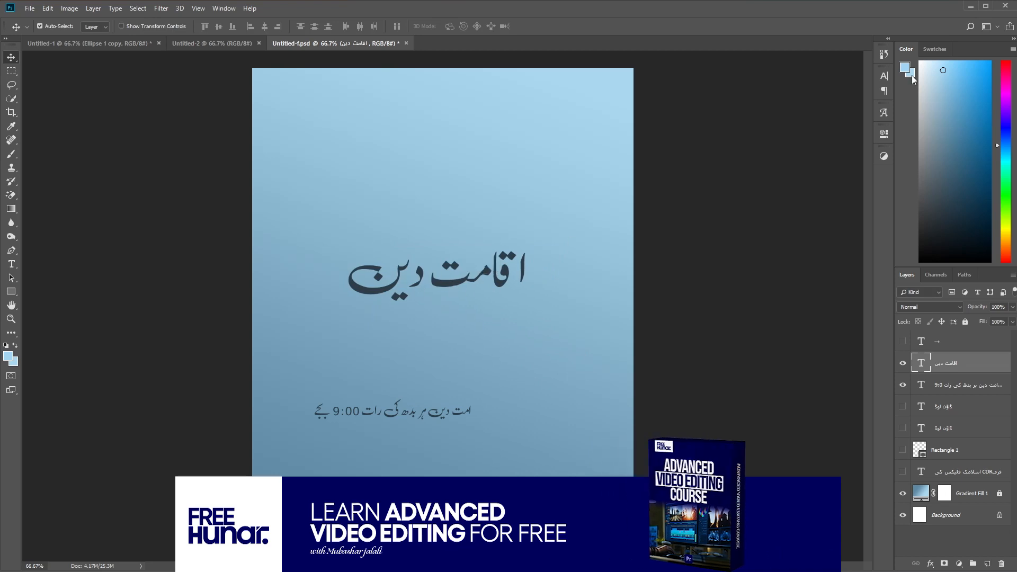
Step: Set the "اقامت دین" title's font to AlQalam Mujeeb and shift it slightly up and to the left
left_click(885, 77)
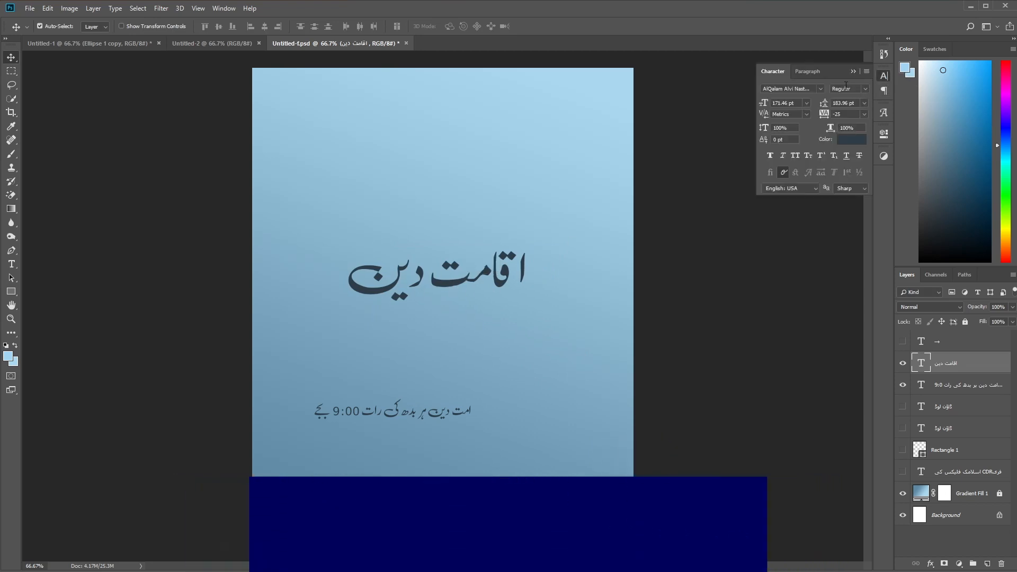
left_click(821, 91)
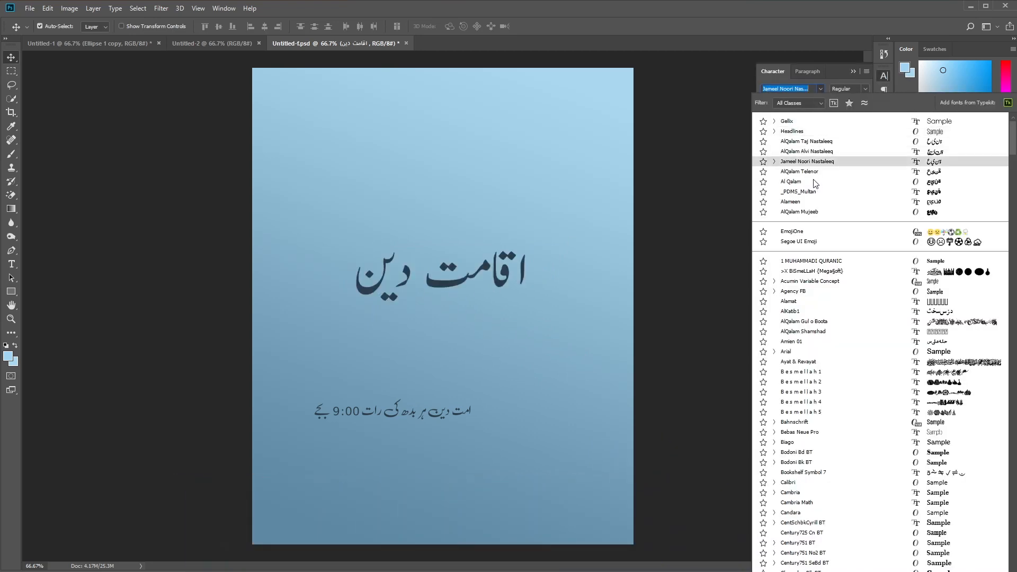
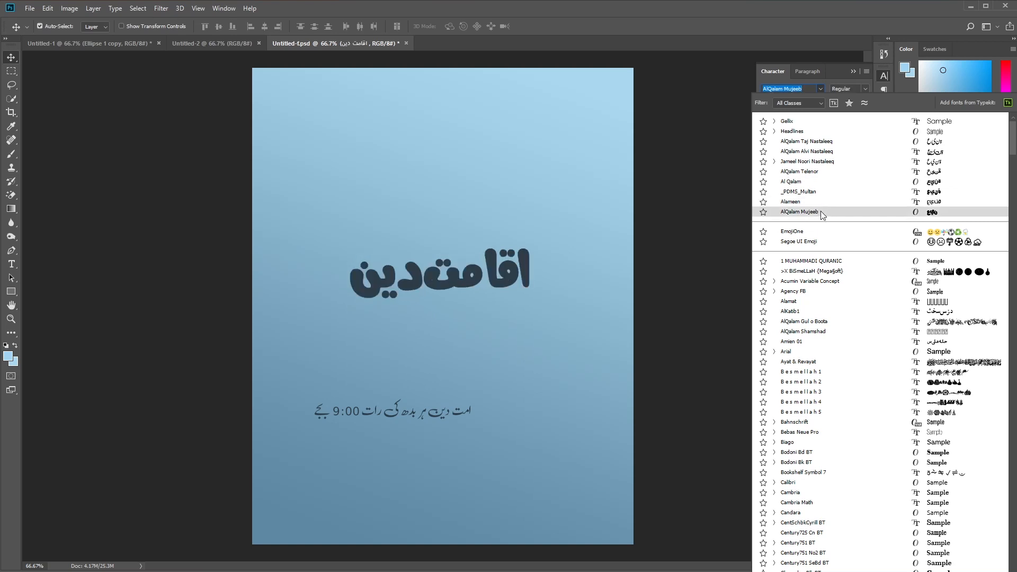
left_click(821, 210)
left_click_drag(444, 285, 434, 280)
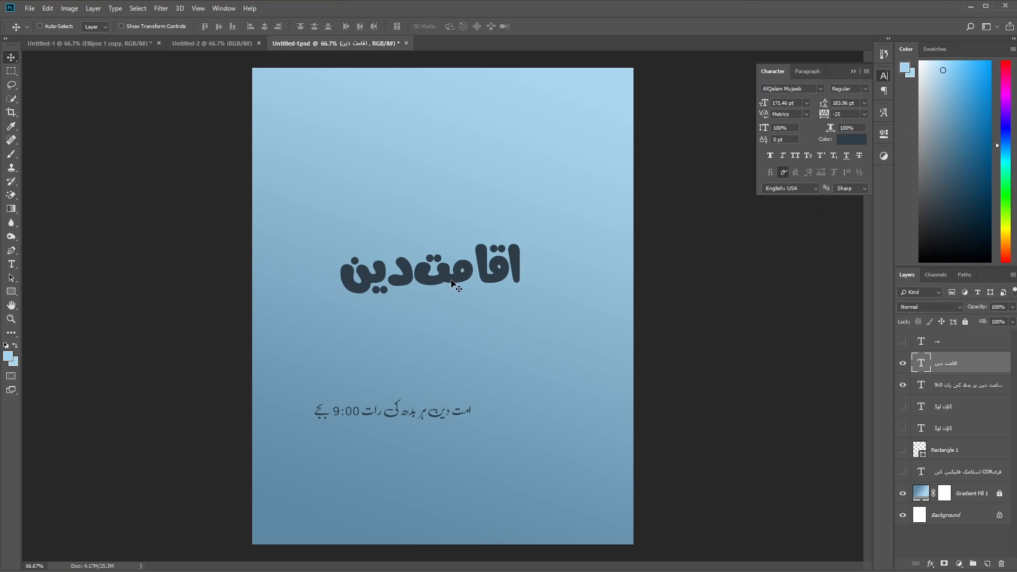
key("ctrl+t")
left_click_drag(543, 231, 543, 236)
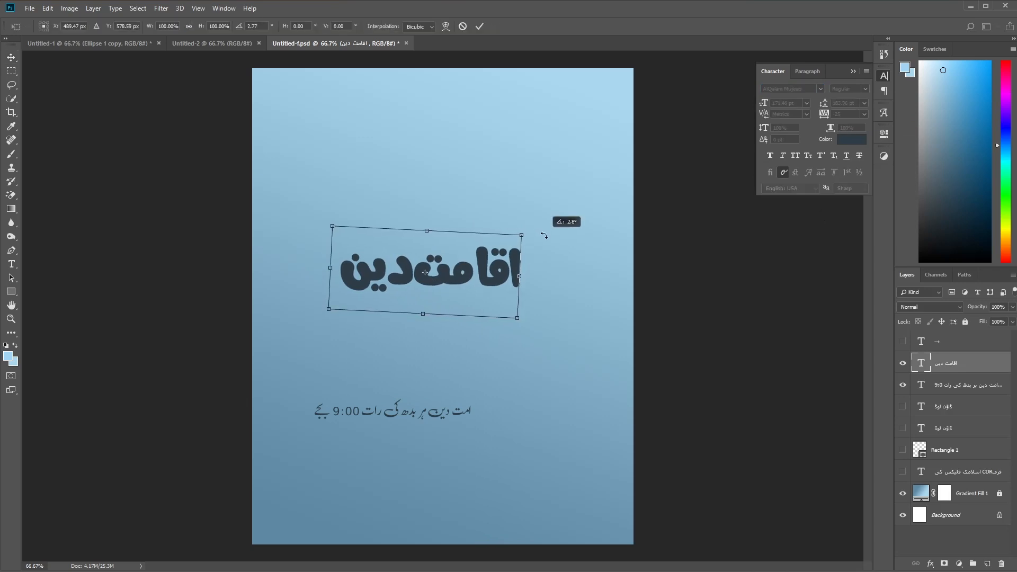
key("Escape")
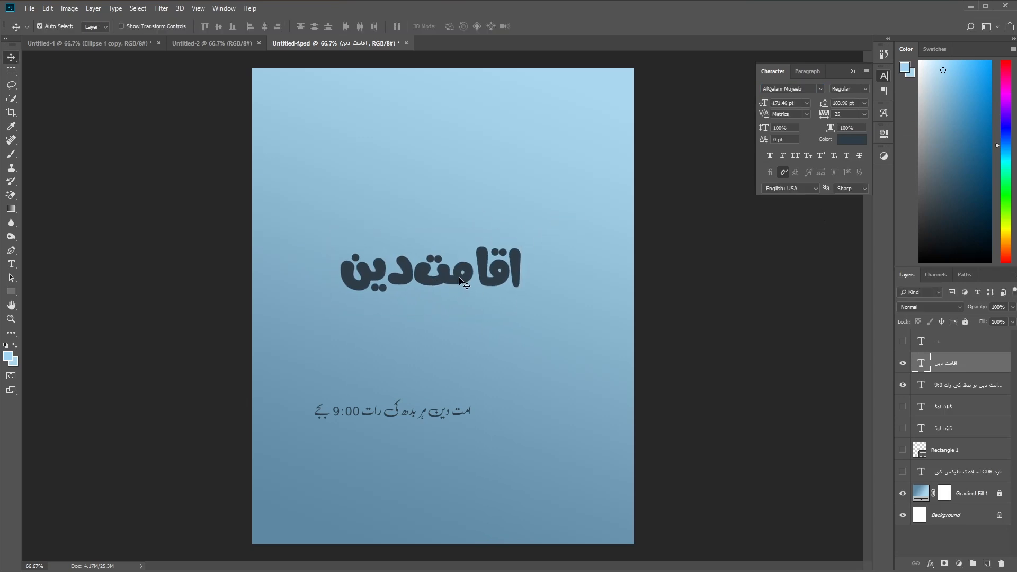
Step: Move the "اقامت دین" title up and right and the schedule line down and right on the poster
left_click_drag(409, 275, 430, 239)
left_click_drag(387, 416, 410, 449)
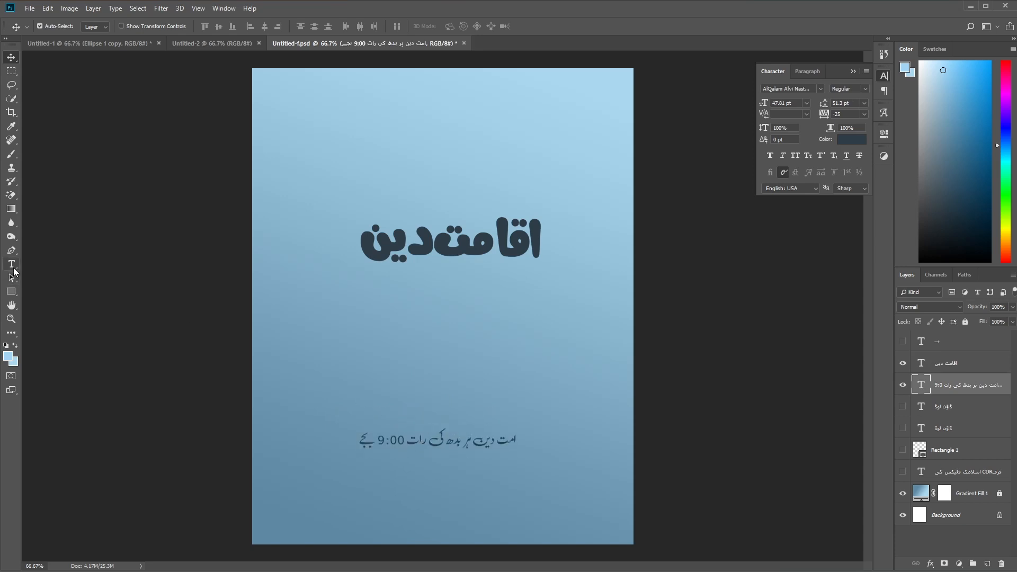
Step: Draw a 2 px horizontal line beneath the "اقامت دین" title and try the dark colour #2d3d47 for it
left_click(12, 291)
left_click(64, 328)
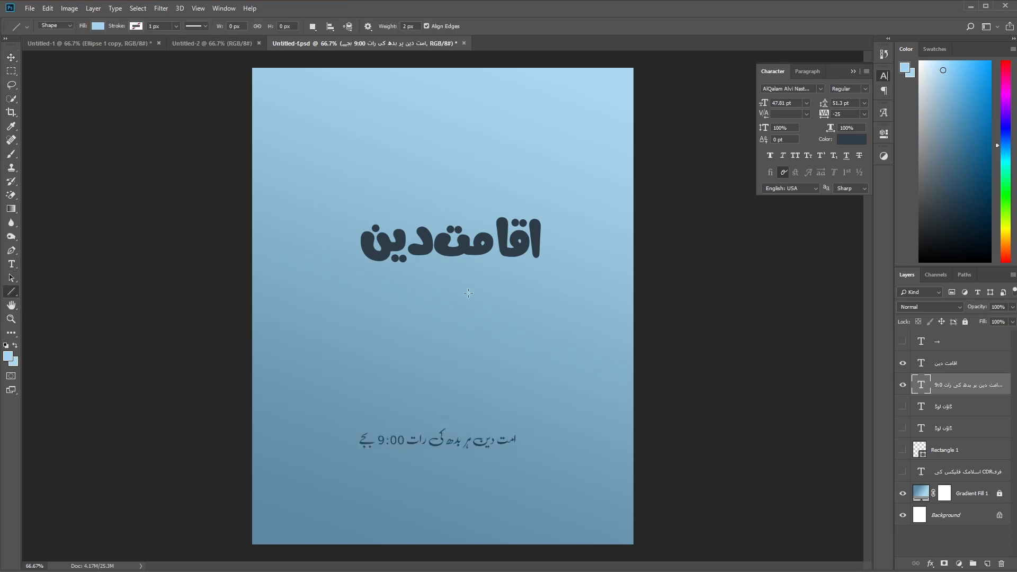
left_click_drag(536, 272, 368, 272)
key("v")
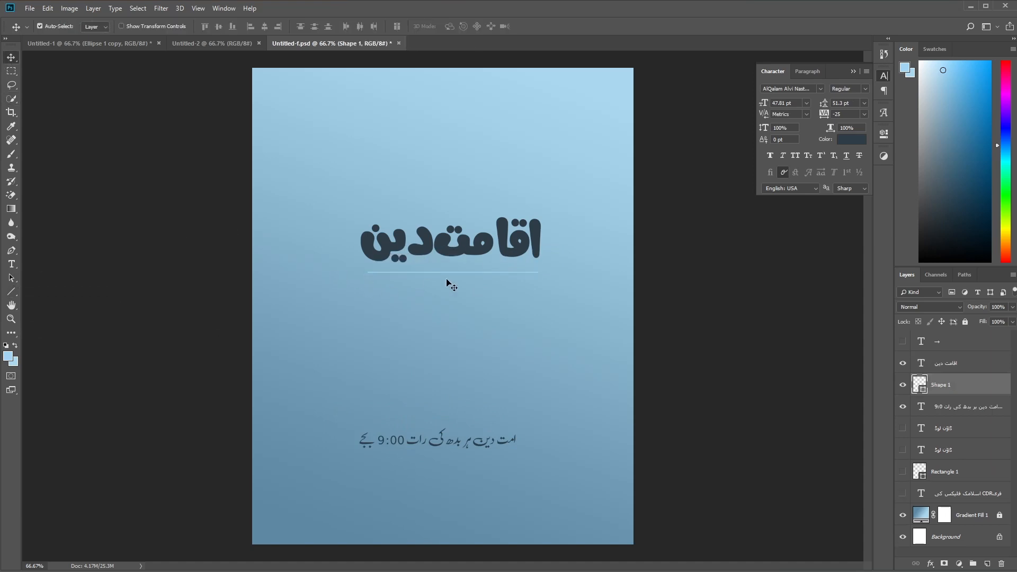
left_click(850, 140)
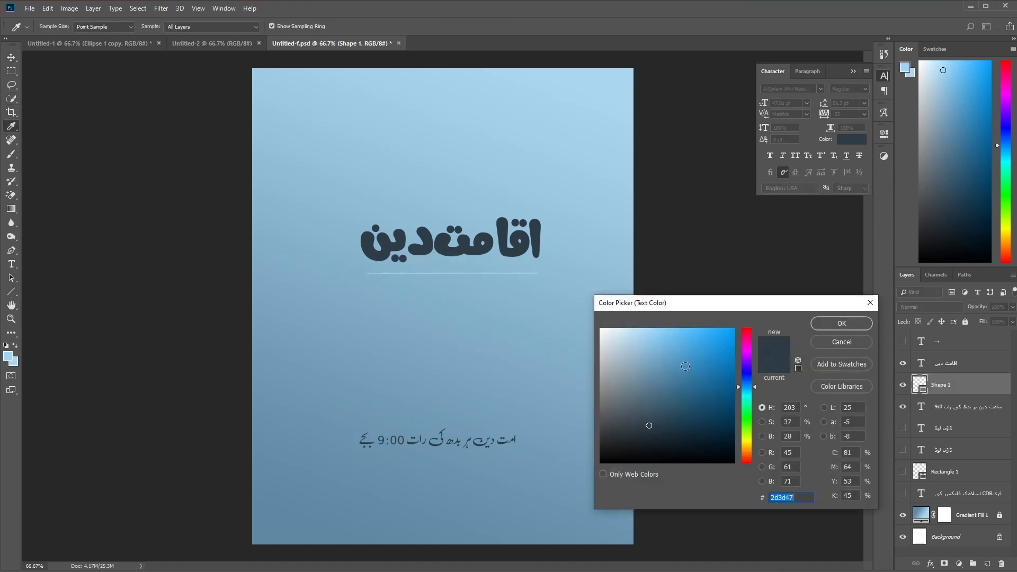
left_click(843, 323)
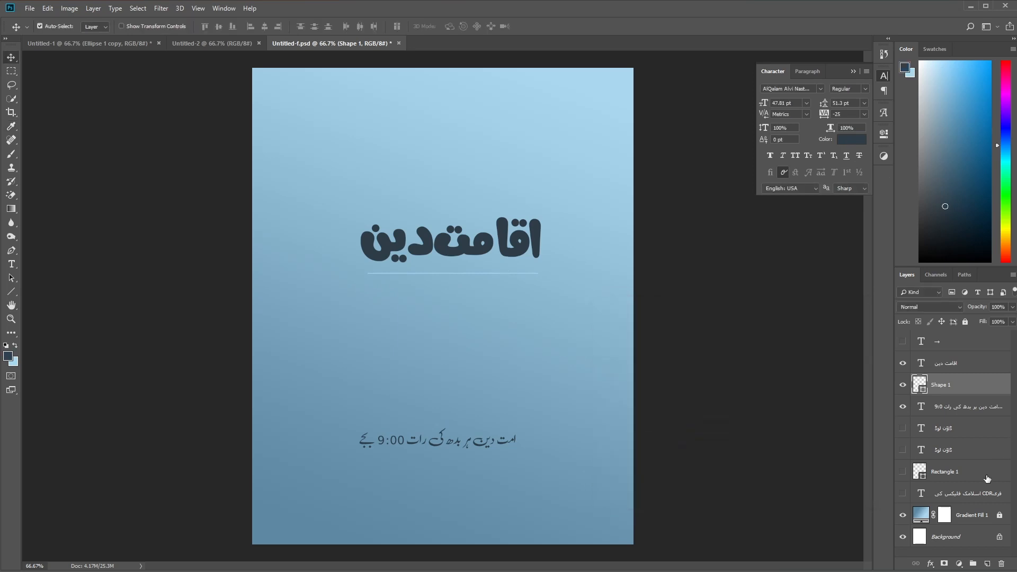
Step: Hide the gradient fill background layer and set the "اقامت دین" title's colour to black
left_click(902, 515)
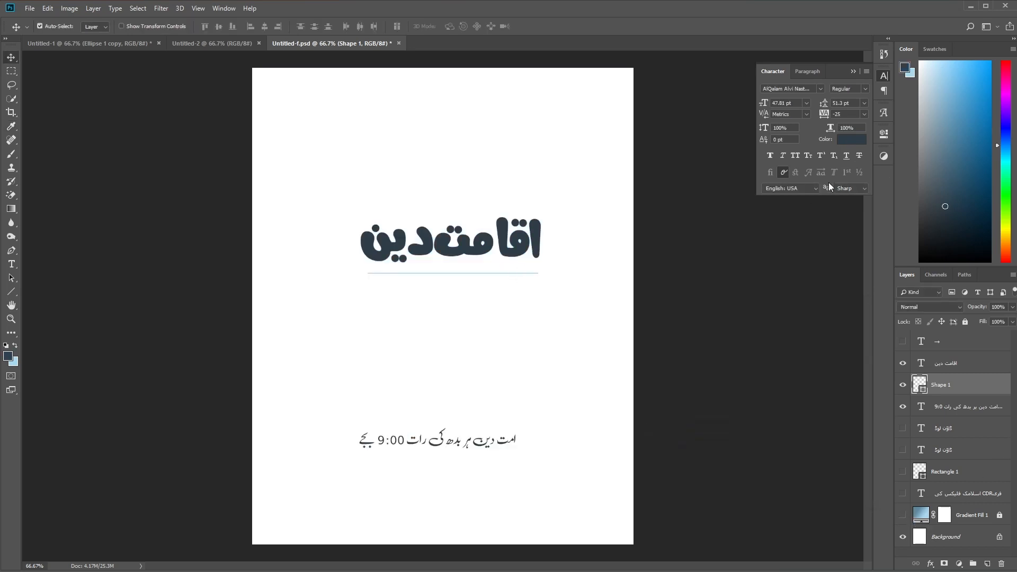
left_click(948, 364)
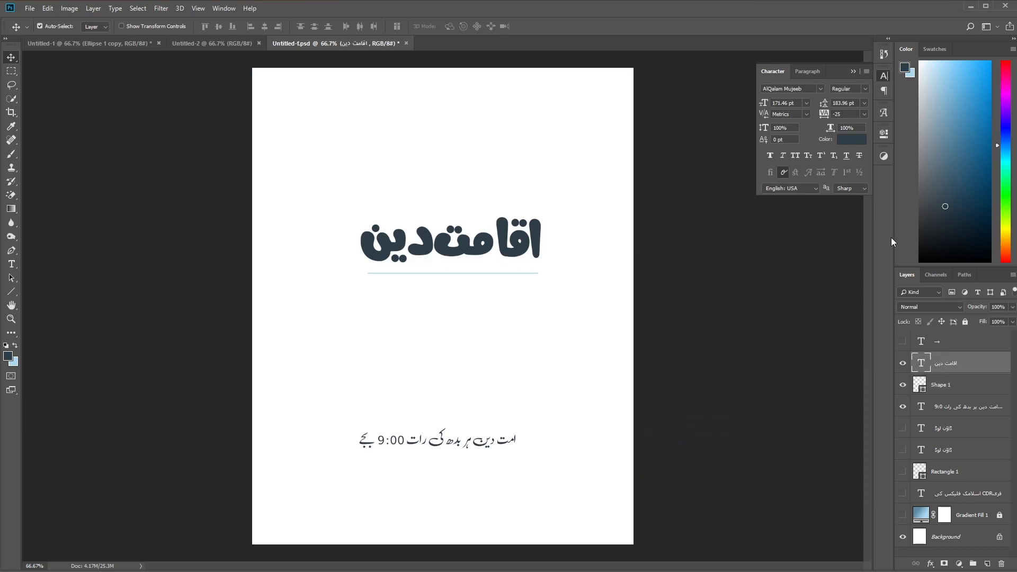
left_click(851, 140)
left_click_drag(660, 432, 735, 464)
left_click(841, 323)
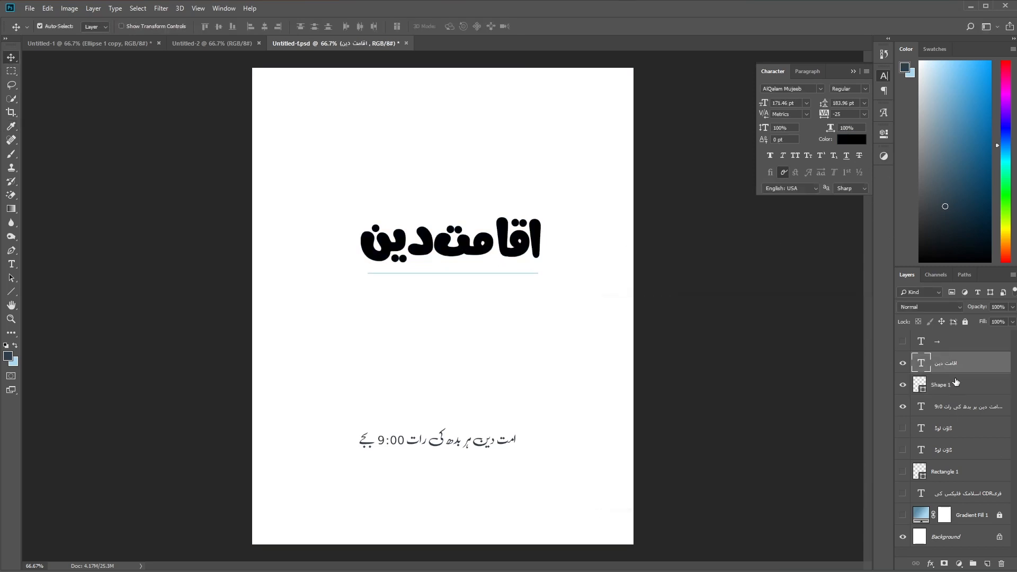
Step: Check the fill colour of the thin line beneath the title and delete the line
left_click(956, 385)
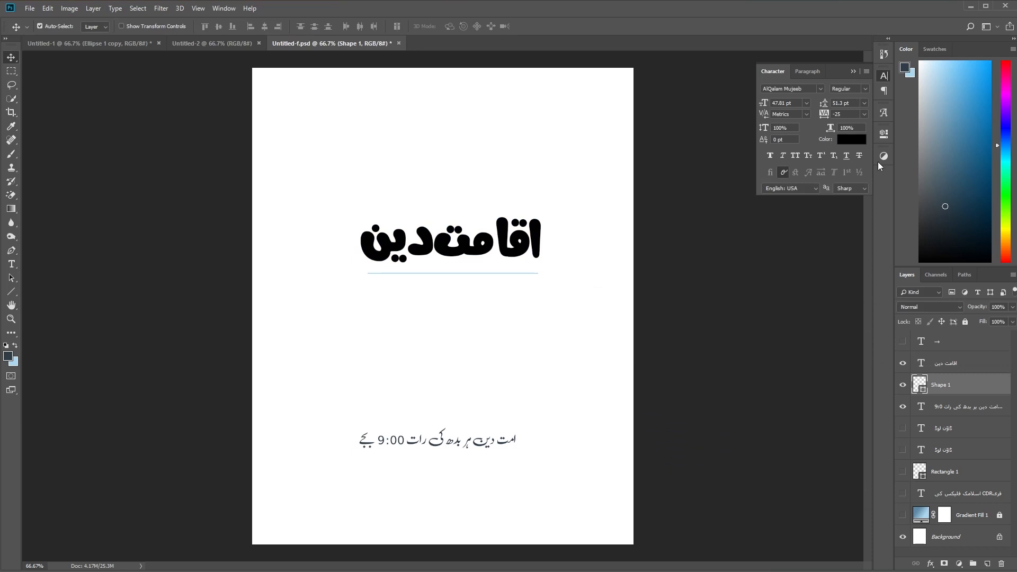
double_click(923, 393)
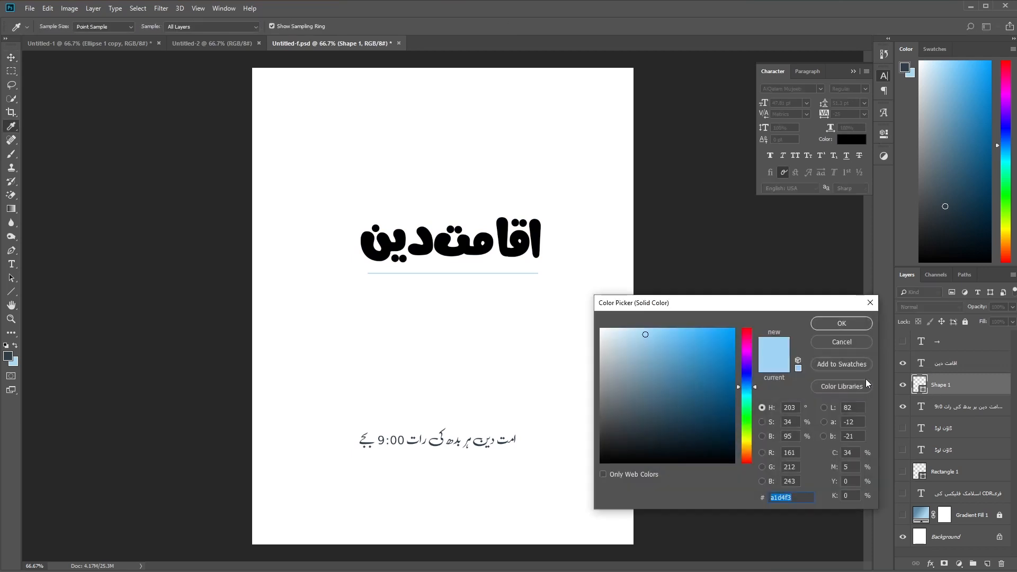
left_click(841, 324)
key("Delete")
Step: Draw a thin horizontal rectangle about 473 by 10 px just beneath the "اقامت دین" title and nudge it into place
left_click(12, 292)
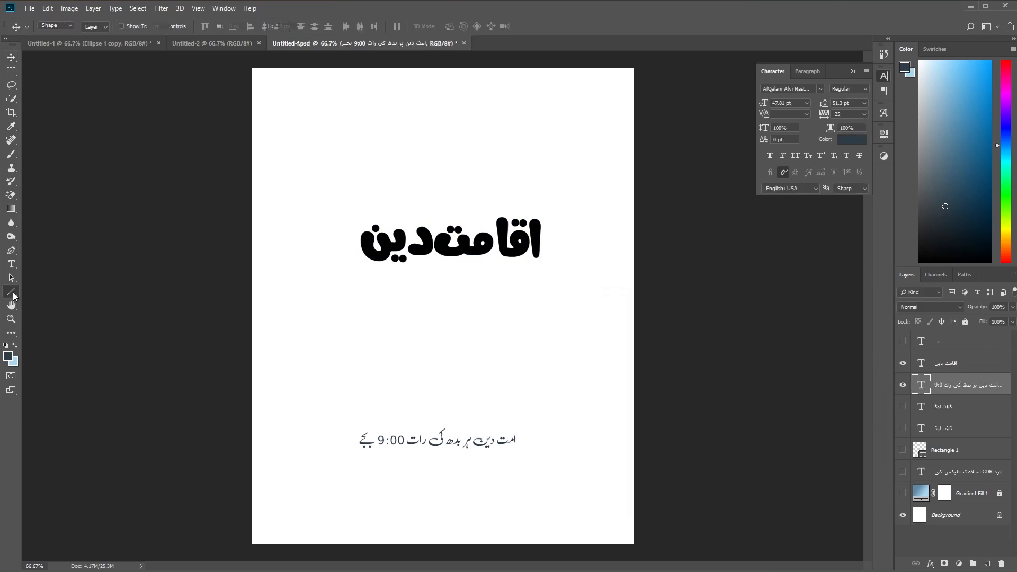
left_click(59, 292)
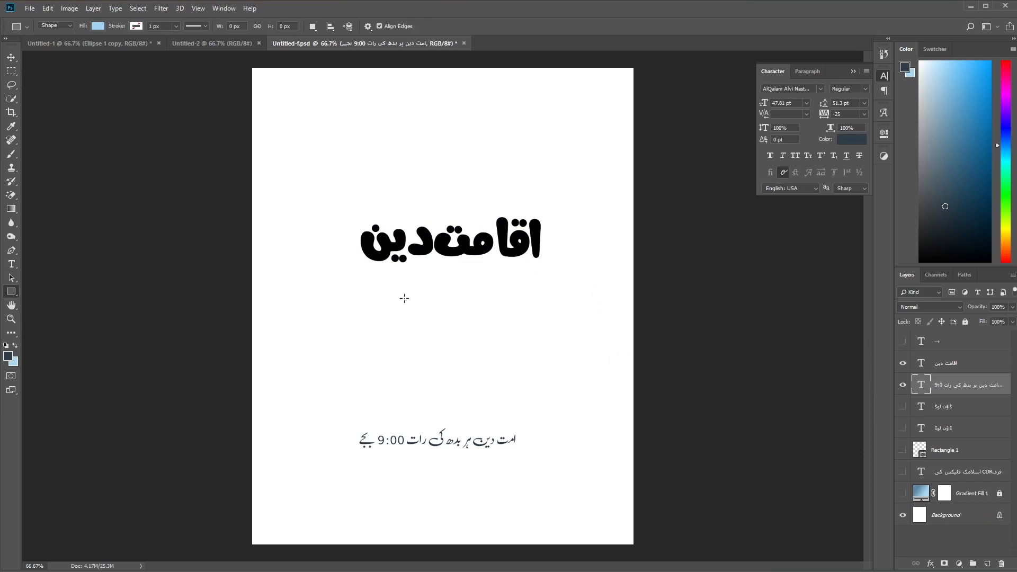
left_click_drag(539, 272, 371, 273)
key("v")
left_click_drag(454, 275, 450, 274)
Step: Fill the underline rectangle with black and centre it horizontally with the "اقامت دین" title
left_click(734, 197)
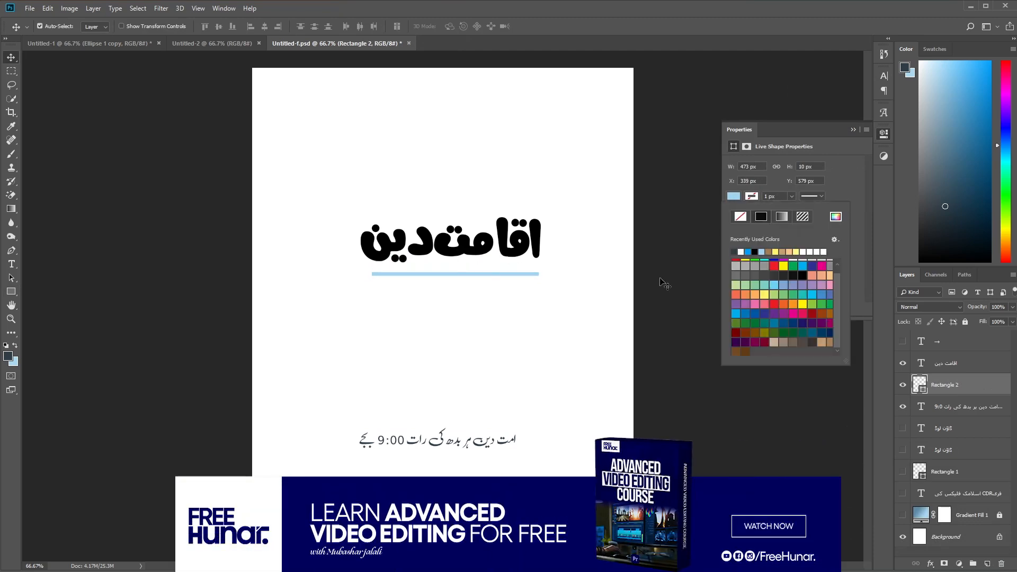
left_click(803, 276)
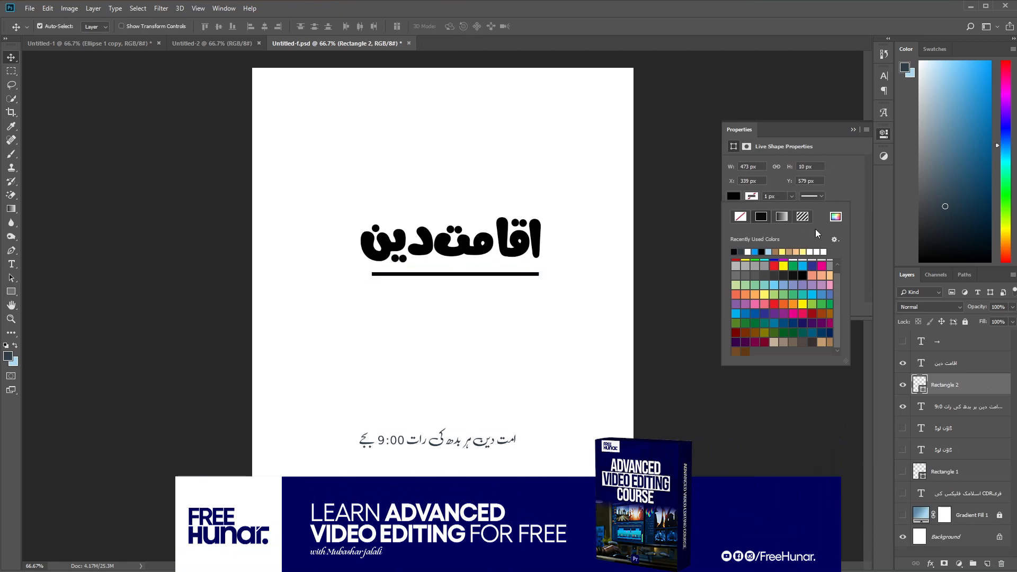
left_click(833, 150)
left_click_drag(466, 344, 342, 90)
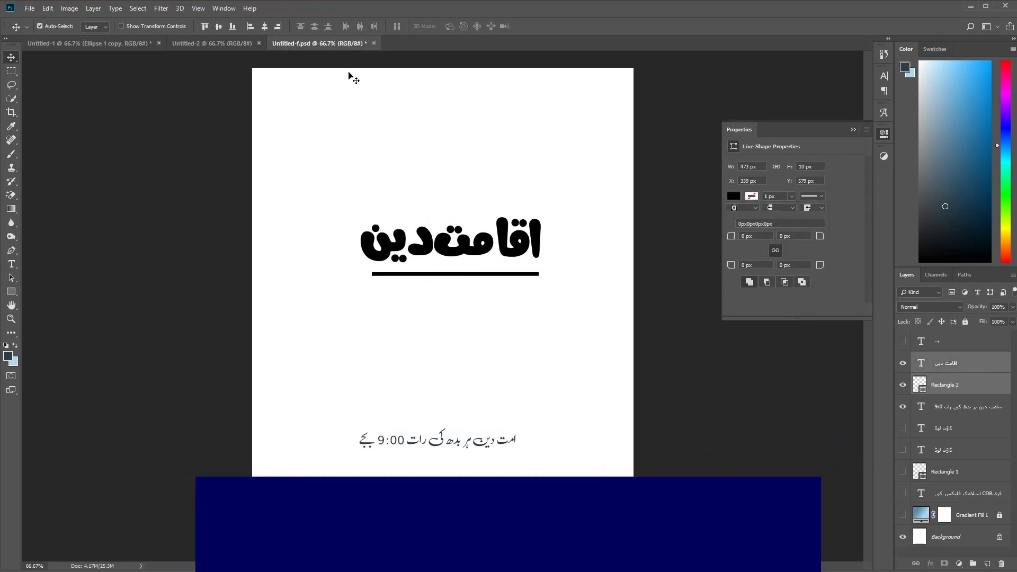
left_click(264, 26)
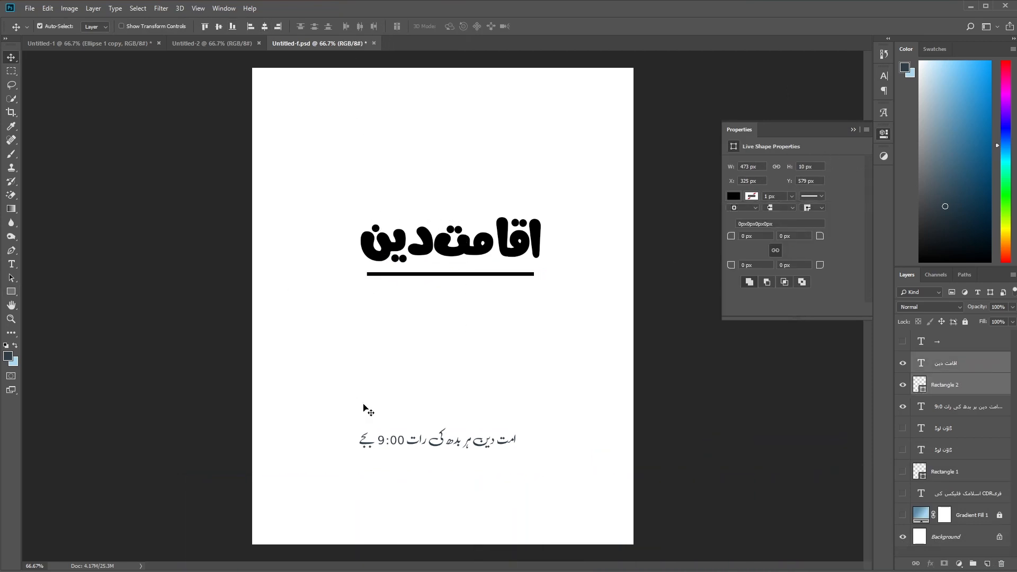
Step: Delete the opening words "امت دین" from the schedule line and move the line up closer to the underlined title
left_click_drag(465, 438, 470, 423)
left_click(11, 264)
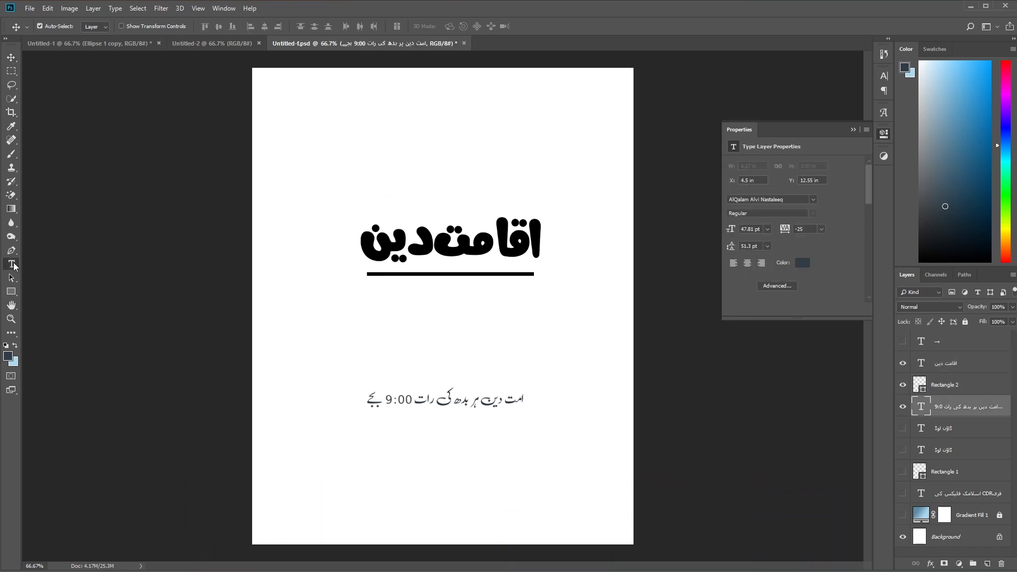
left_click_drag(479, 399, 532, 398)
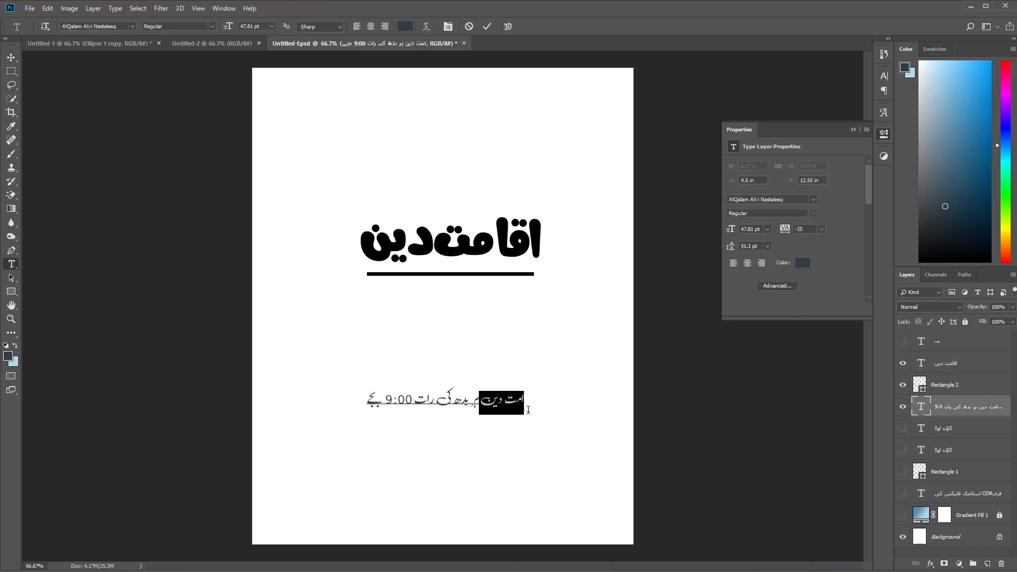
key("BackSpace")
left_click(11, 57)
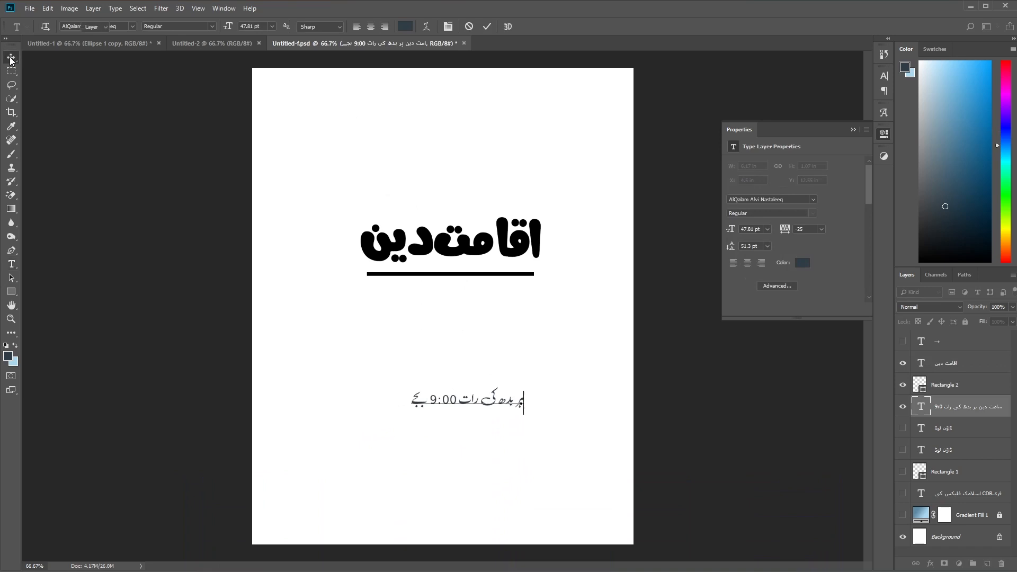
left_click_drag(486, 403, 468, 372)
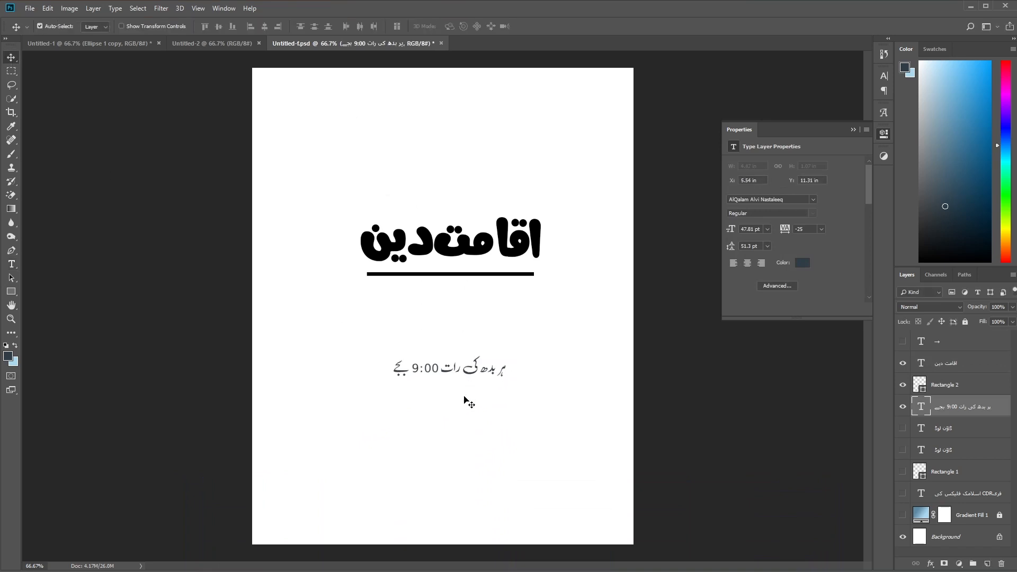
Step: Set the Urdu time line's font to Jameel Noori Nastaleeq and move it directly beneath the black bar
left_click(885, 77)
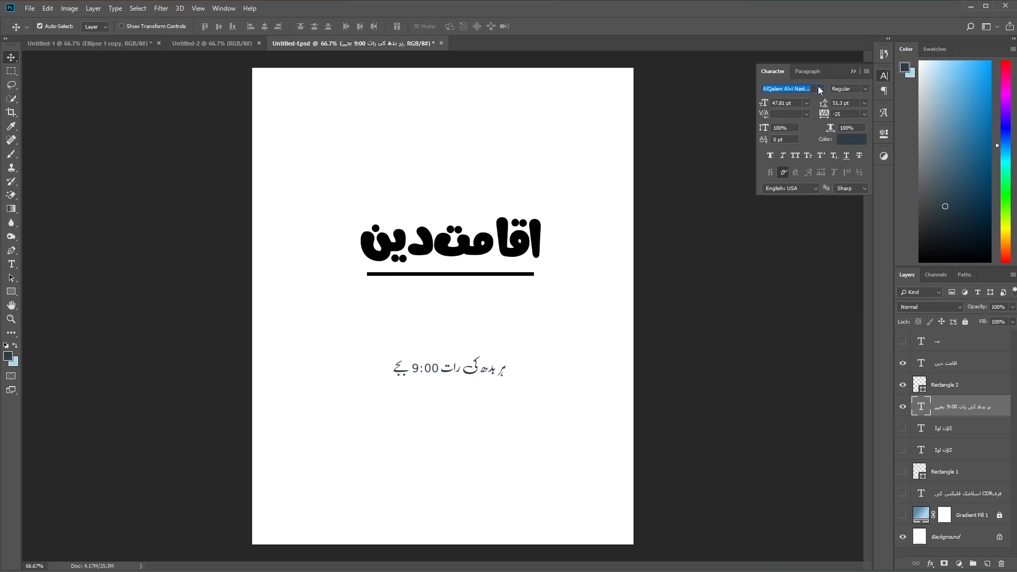
left_click(819, 89)
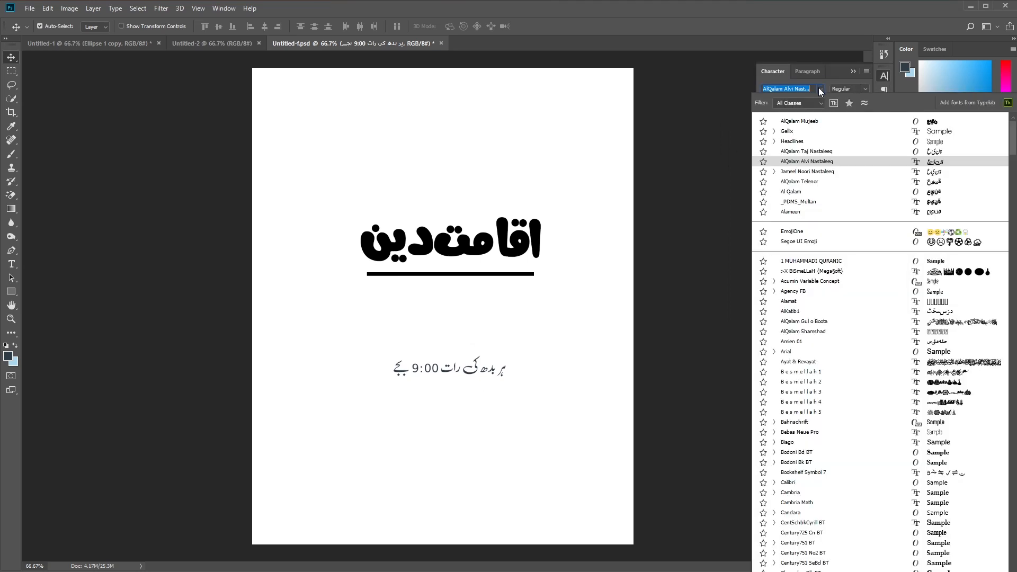
left_click(814, 172)
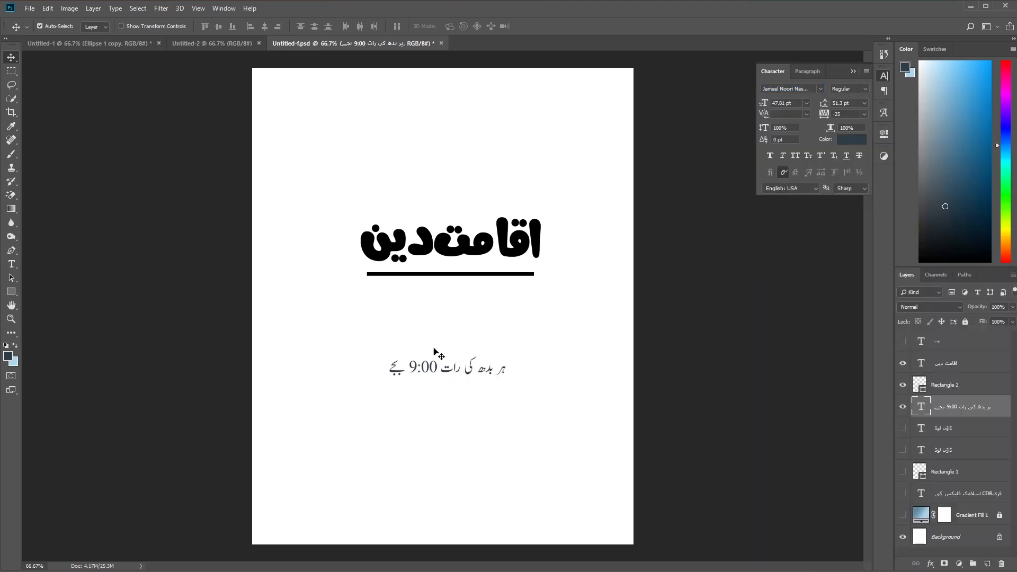
left_click_drag(427, 370, 420, 350)
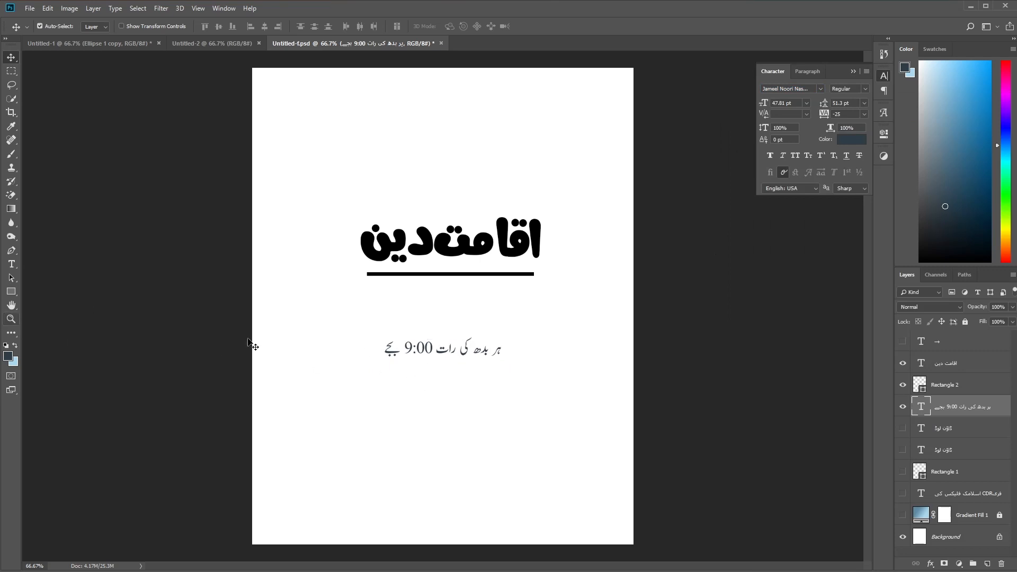
left_click_drag(455, 360, 476, 289)
Step: Change only the 9:00 in the time line to the Gellix font in SemiBold
key("ctrl+plus")
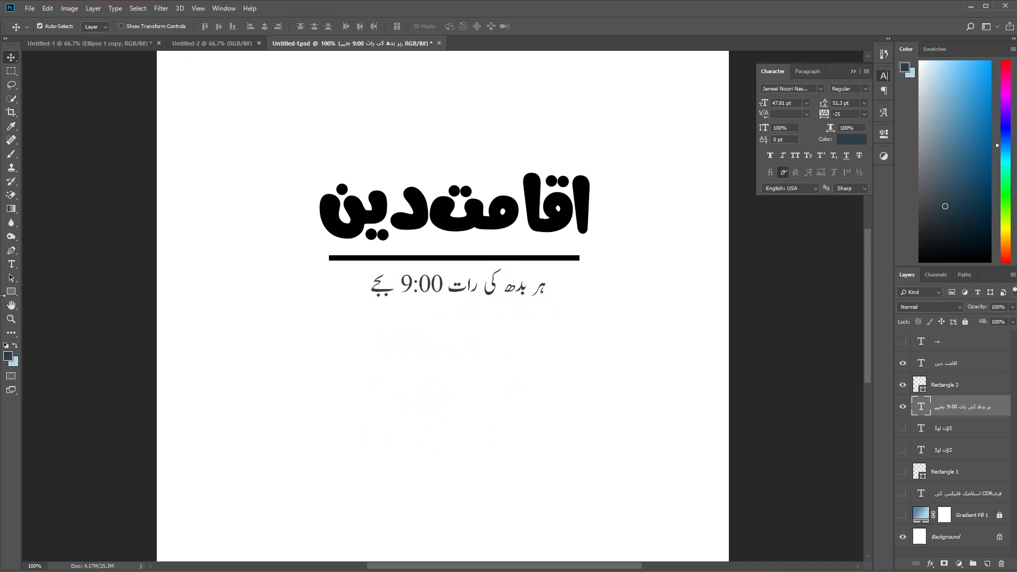
left_click(11, 264)
left_click_drag(398, 280, 444, 281)
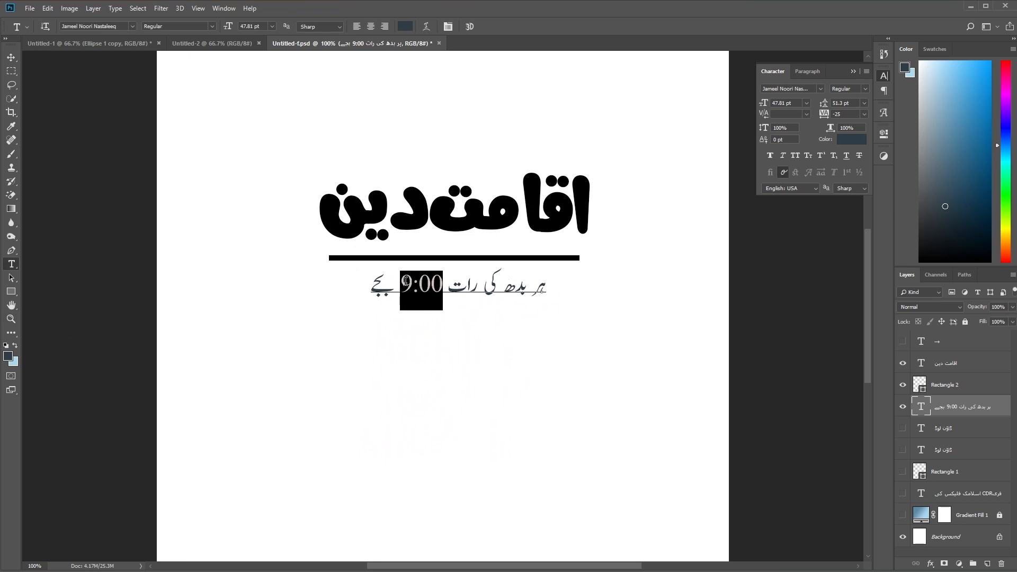
left_click(820, 88)
left_click(783, 119)
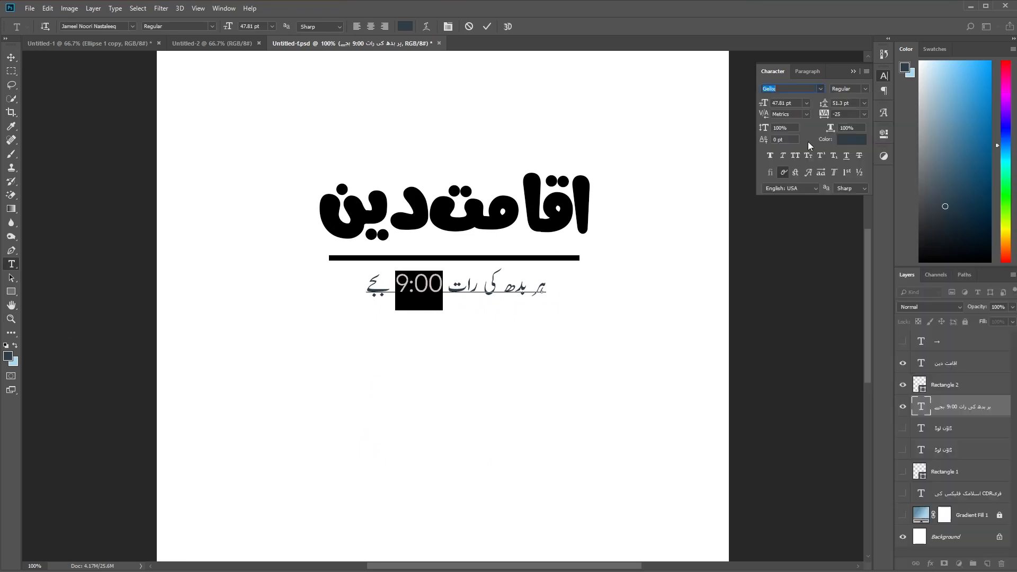
left_click(863, 88)
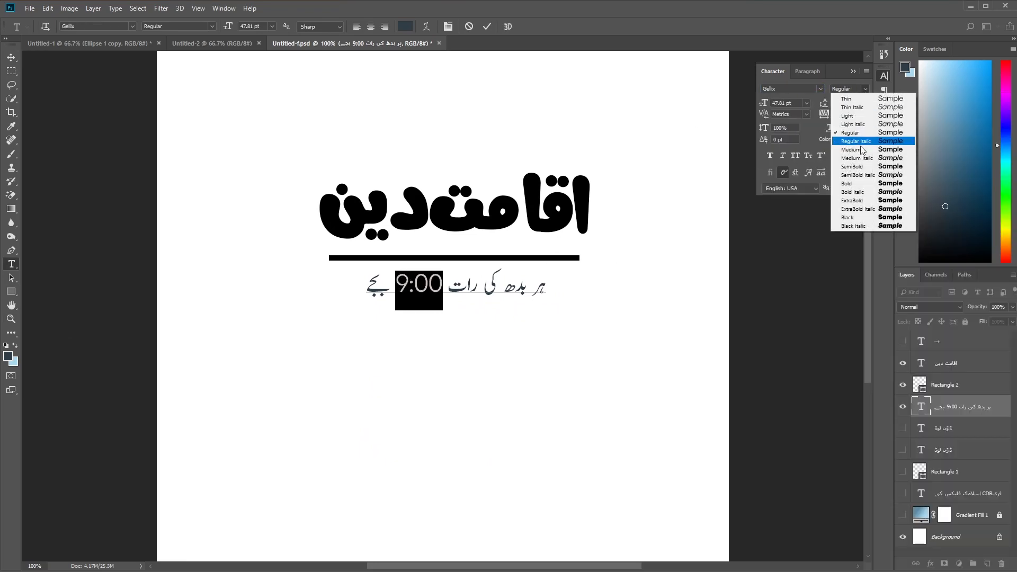
left_click(861, 167)
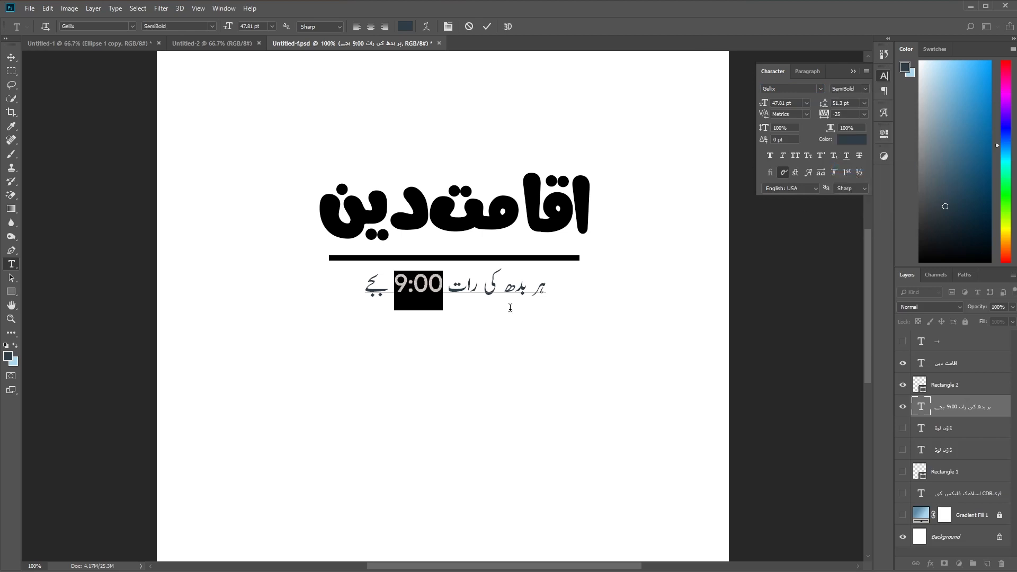
left_click(14, 58)
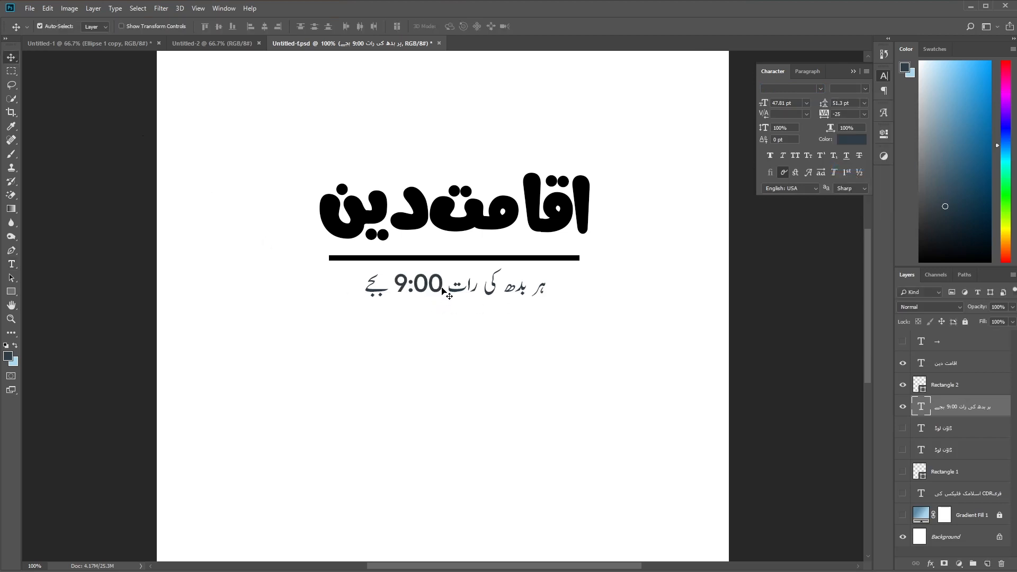
Step: Tighten the time line's tracking to -75 and shift it slightly to the left beneath the bar
left_click(863, 114)
left_click(861, 140)
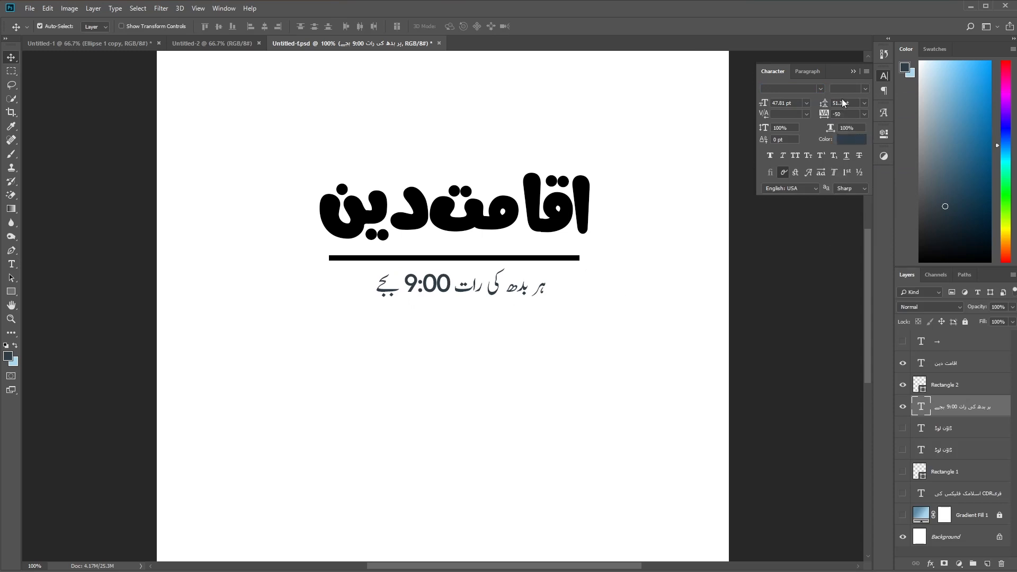
left_click(864, 114)
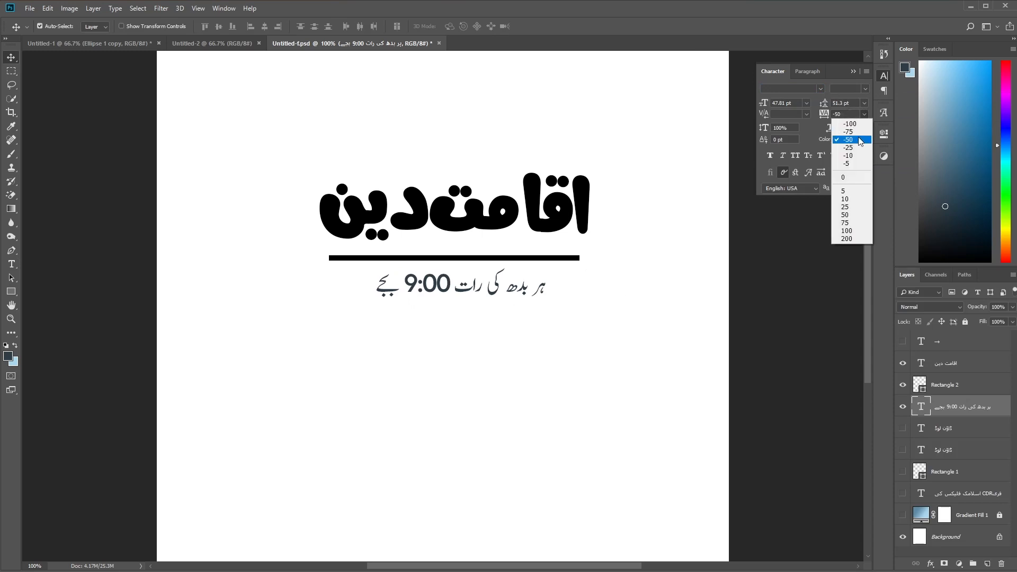
left_click(858, 132)
left_click_drag(438, 292, 427, 289)
Step: Align the title, the black bar and the time line on their horizontal centers
left_click_drag(455, 136, 439, 340)
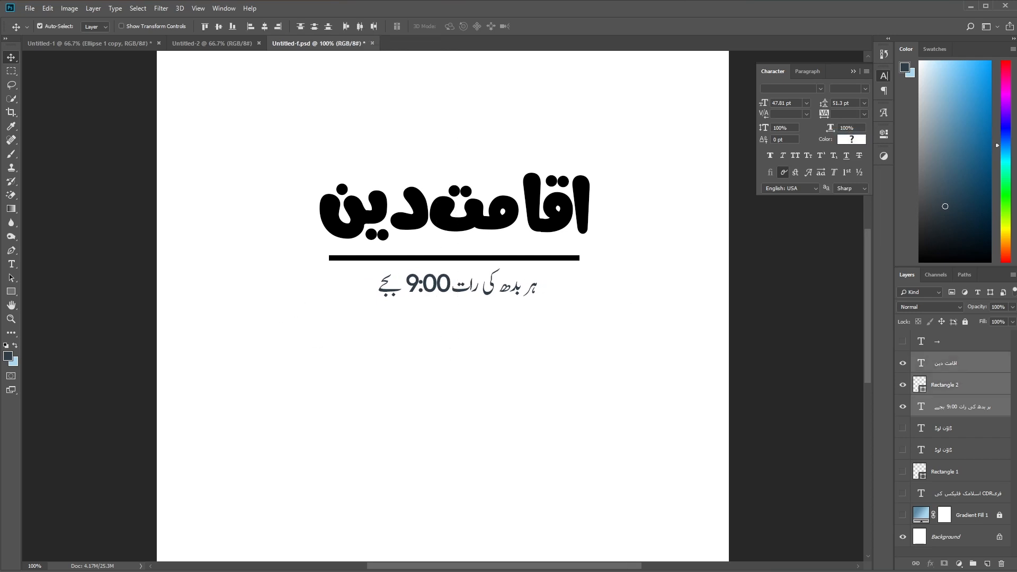
left_click(264, 26)
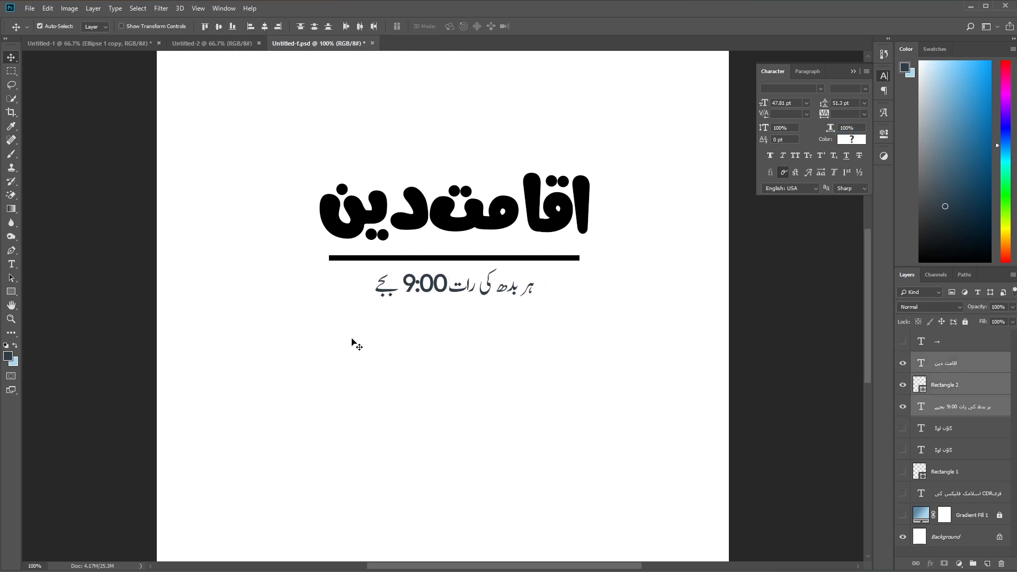
left_click(352, 340)
Step: Scale the time line up proportionally around its center to a text size of 56.13 pt
left_click(418, 289)
key("ctrl+t")
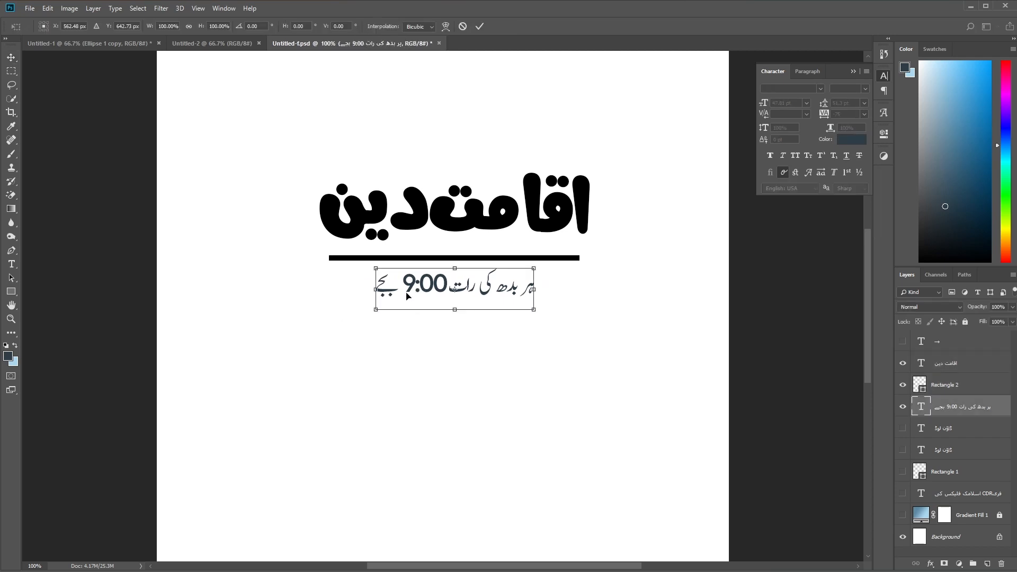
left_click_drag(380, 314, 376, 326)
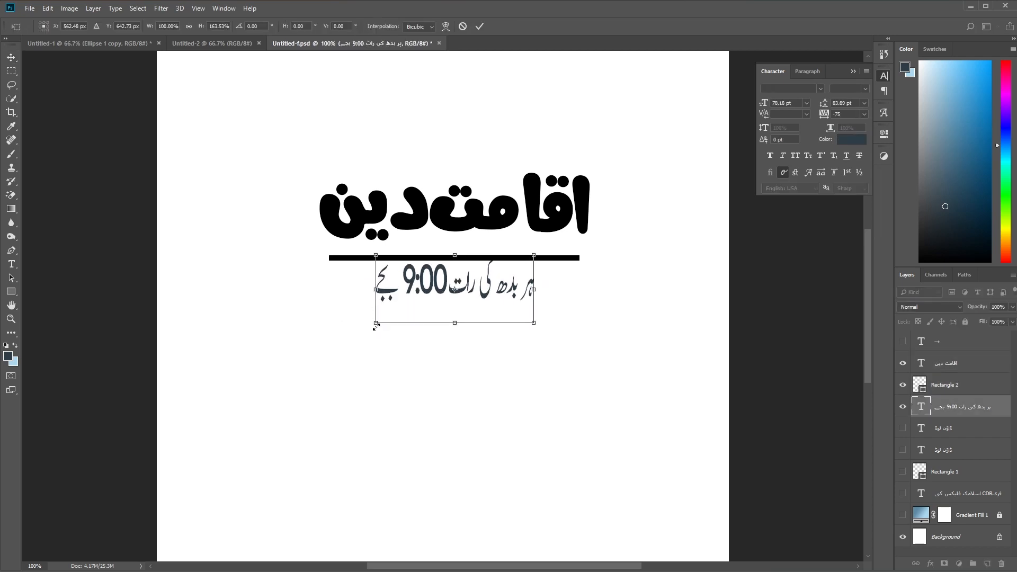
key("ctrl+z")
key("super")
left_click(374, 311)
left_click_drag(374, 310, 359, 331)
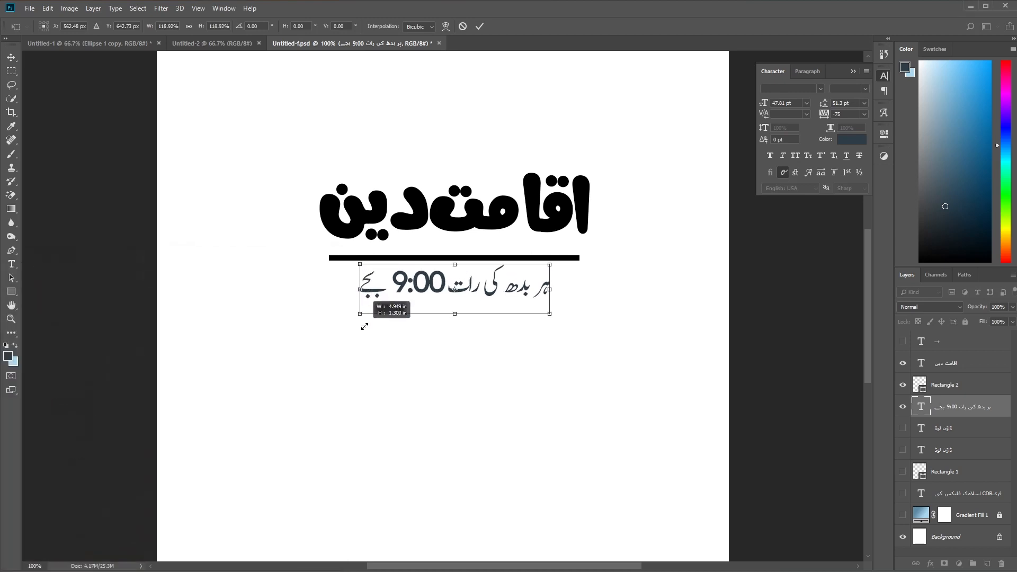
key("Return")
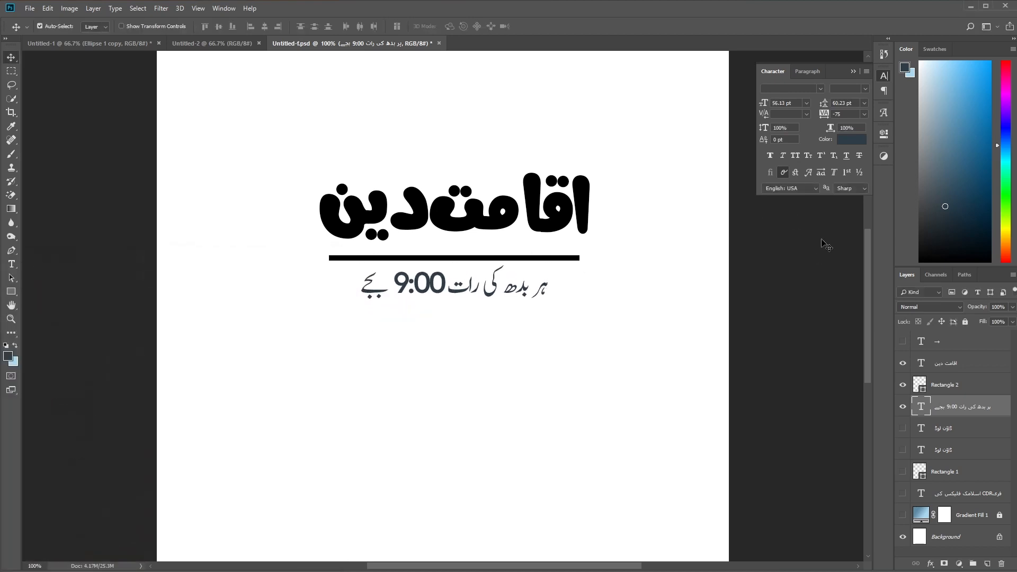
Step: Set the time line's text color to dark gray 1f1f1f and move the line slightly lower beneath the bar
left_click(847, 140)
left_click_drag(480, 238, 483, 212)
left_click_drag(607, 425, 595, 447)
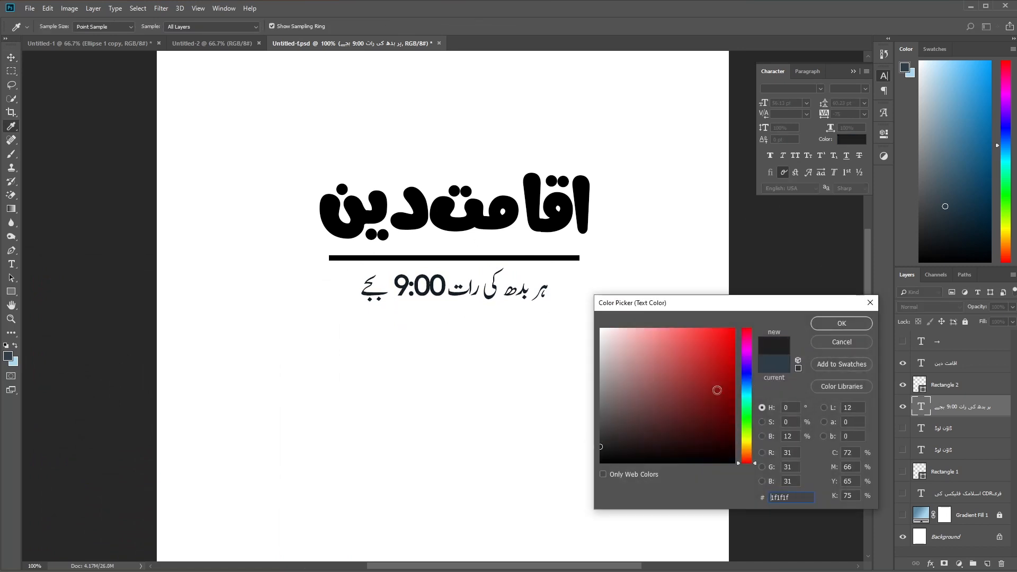
left_click(838, 325)
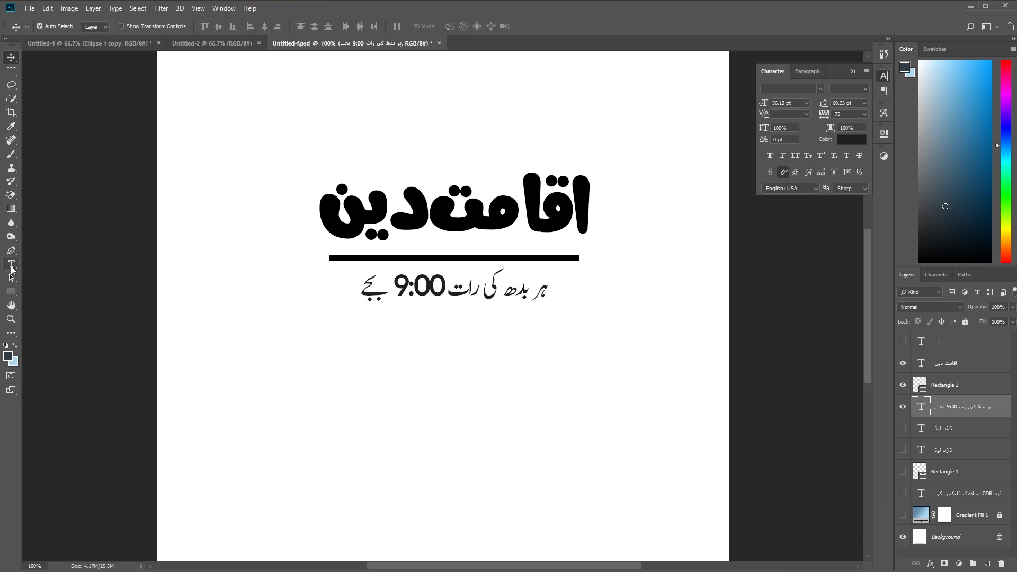
left_click(16, 292)
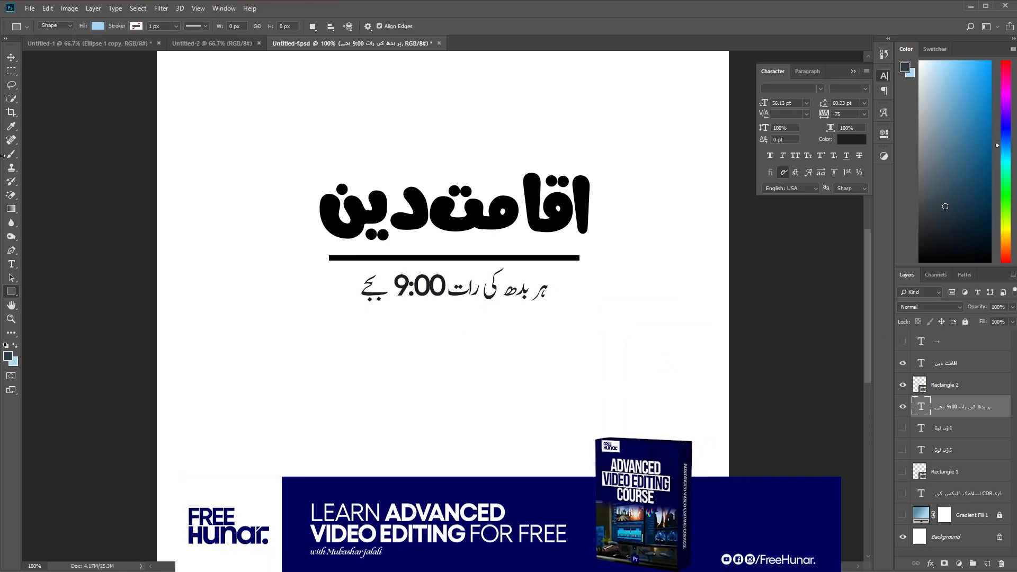
key("v")
left_click_drag(434, 297, 433, 303)
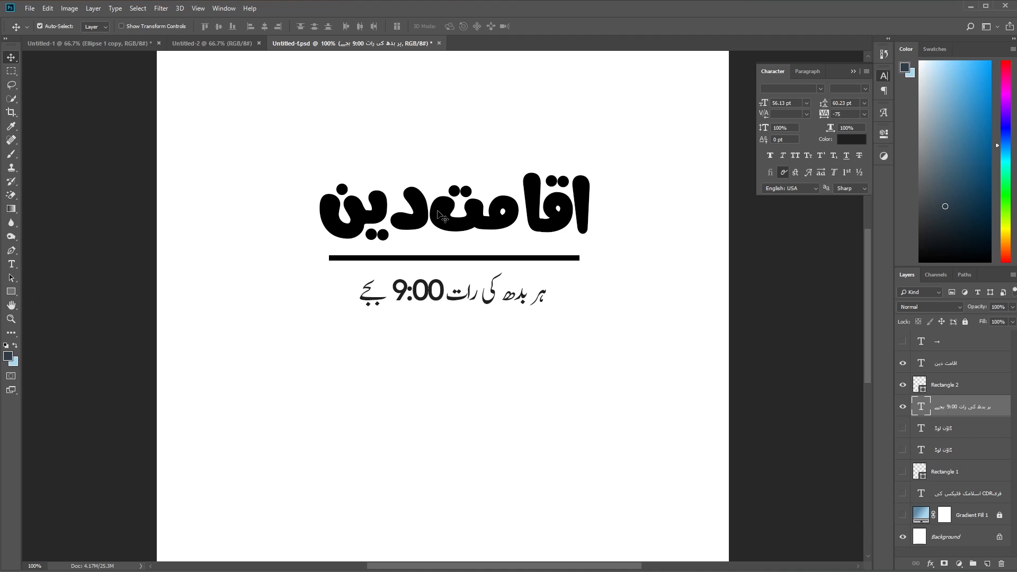
Step: Move the title below the time line and scale it down to a text size of 107.71 pt
left_click_drag(416, 208, 476, 401)
key("ctrl+t")
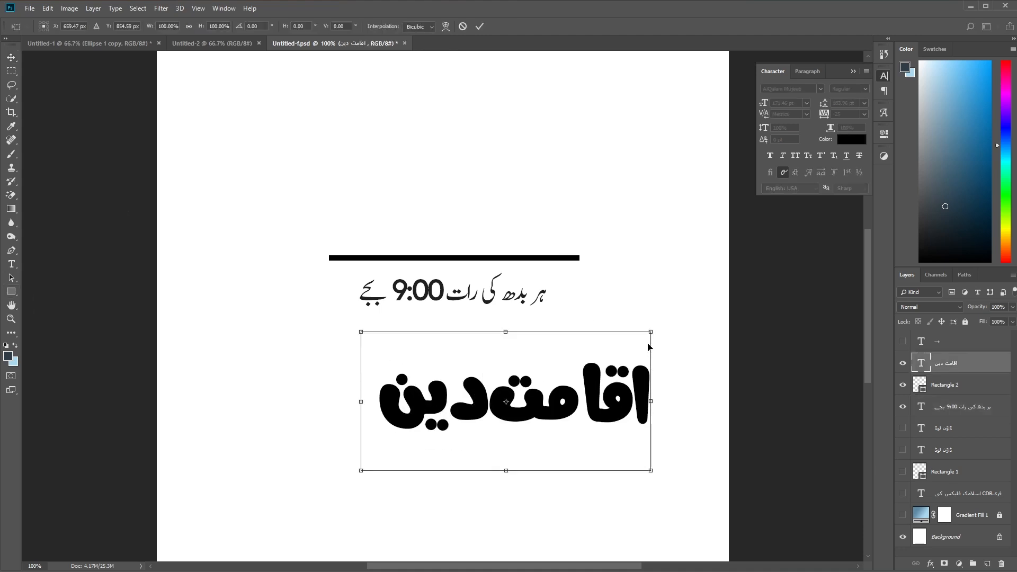
left_click_drag(652, 329, 599, 356)
key("Return")
left_click_drag(544, 384, 562, 389)
Step: Draw a thin vertical rectangle about 11 × 83 px just left of the title
left_click(10, 264)
left_click(12, 293)
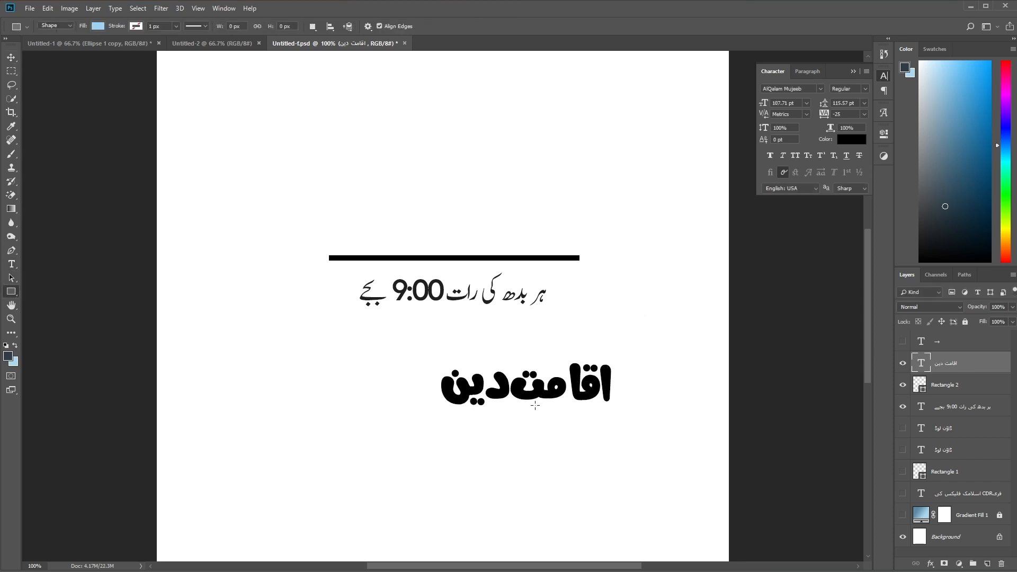
left_click_drag(422, 368, 427, 411)
key("v")
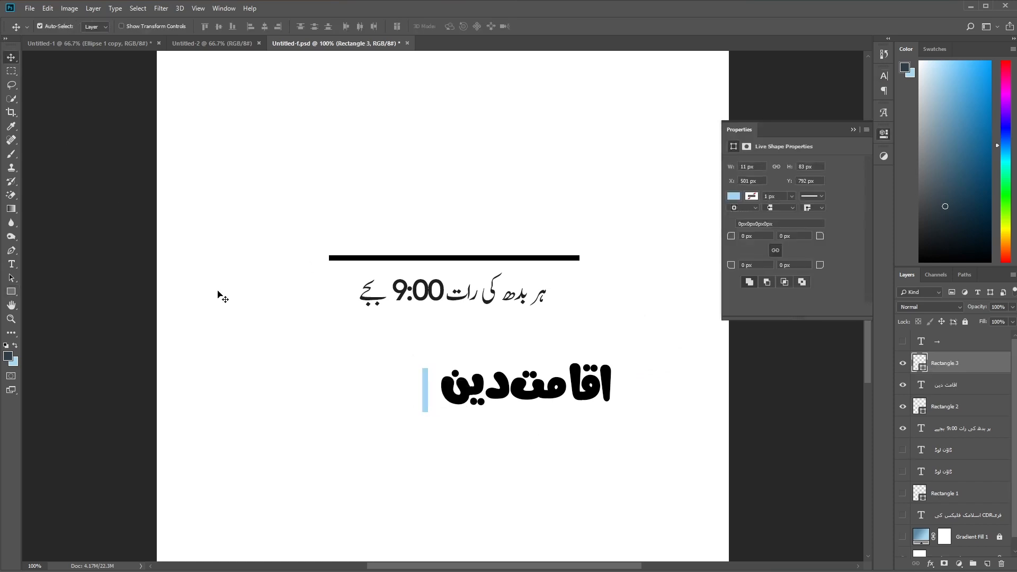
Step: Align the vertical rectangle and the title on their vertical centers
left_click_drag(698, 343, 342, 422)
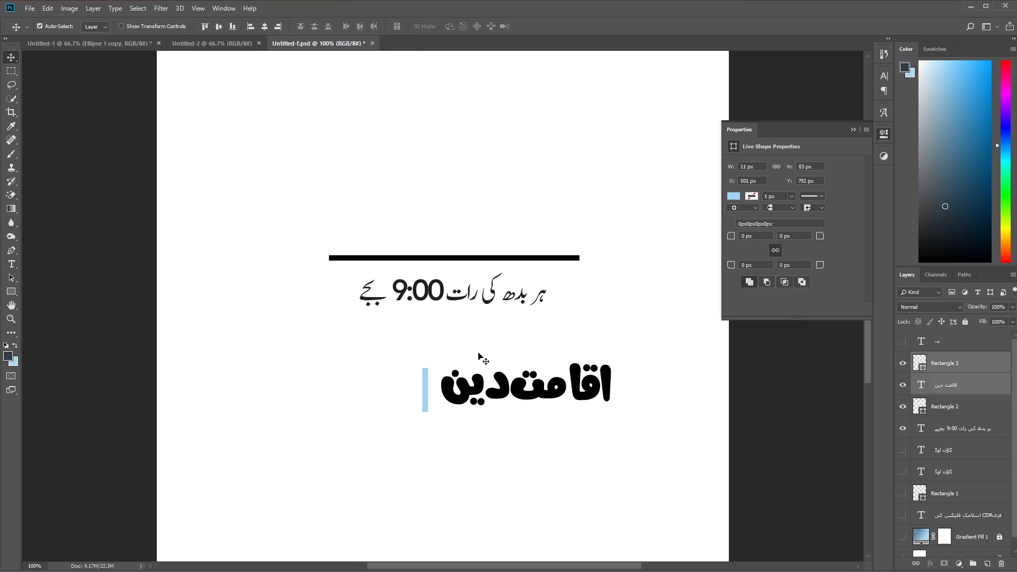
left_click(218, 27)
left_click(634, 212)
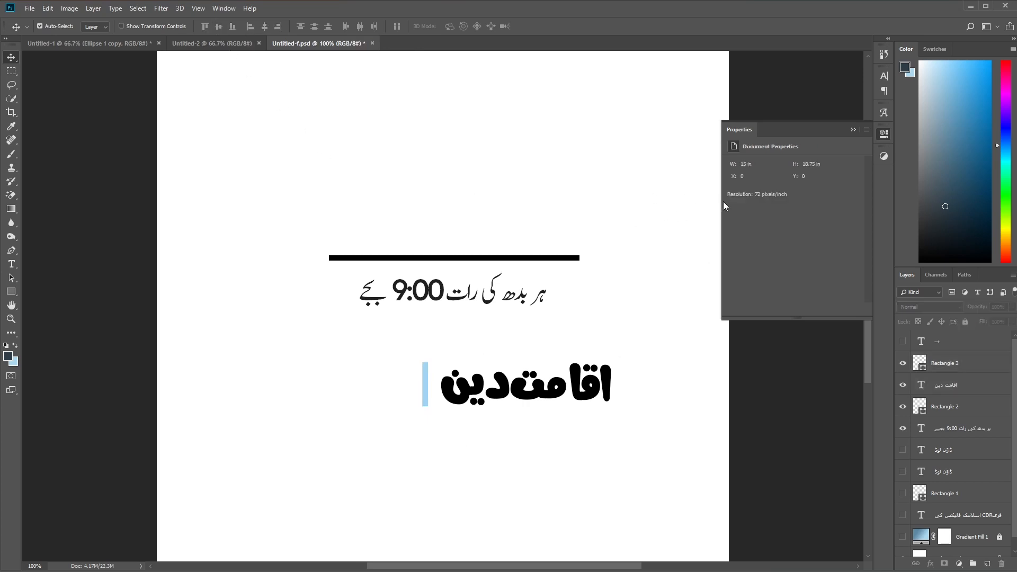
Step: Nudge the vertical rectangle 6 px to the right, closer to the title
left_click(427, 400)
key("Right")
key("Right")
key("Right")
key("Right")
key("Right")
key("Right")
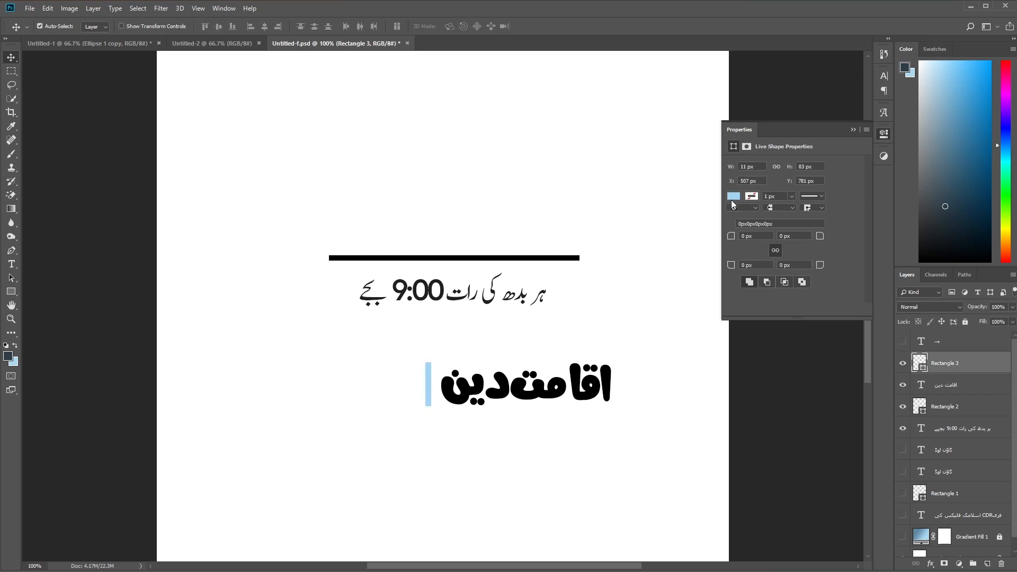
Step: Fill the vertical rectangle with a fully saturated bright blue of hue 203°
left_click(733, 197)
left_click(833, 221)
left_click(638, 345)
left_click(530, 347)
left_click_drag(644, 356, 745, 334)
type("000000")
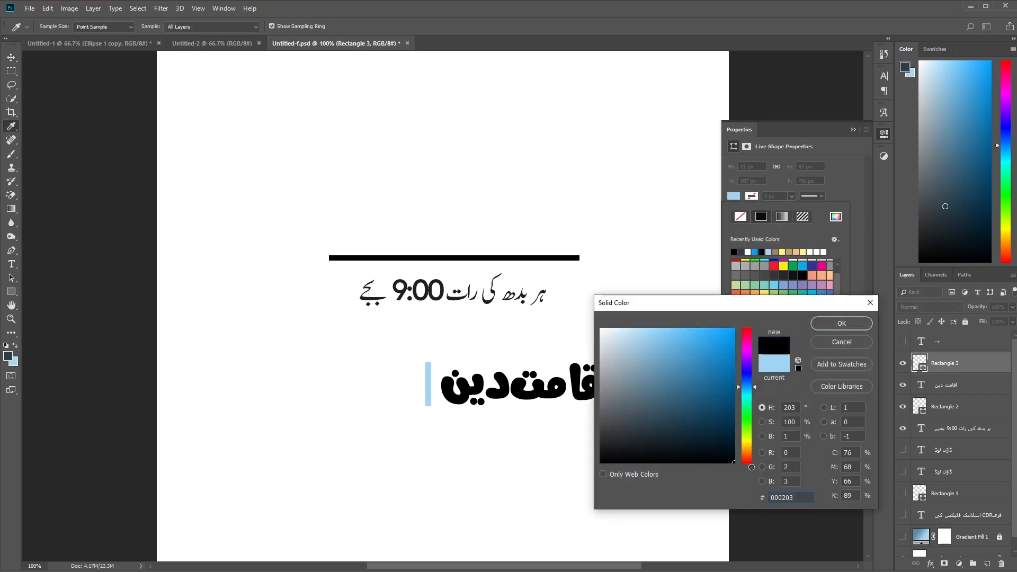
left_click_drag(635, 418, 584, 437)
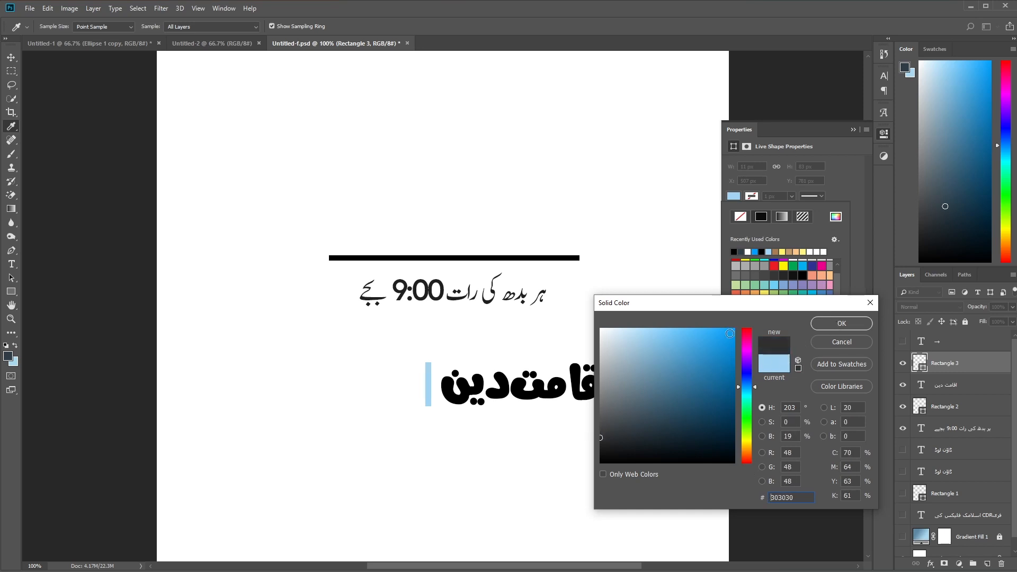
left_click_drag(730, 333, 737, 326)
left_click(862, 323)
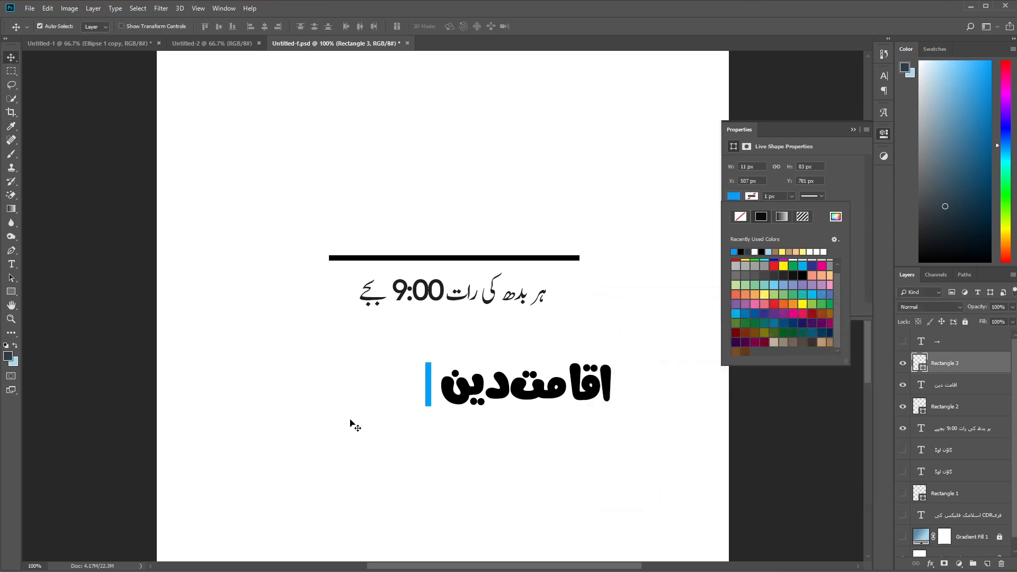
left_click(340, 374)
Step: Move the blue rectangle another 2 px to the right, to X 509 px
left_click(427, 383)
key("Right")
key("Right")
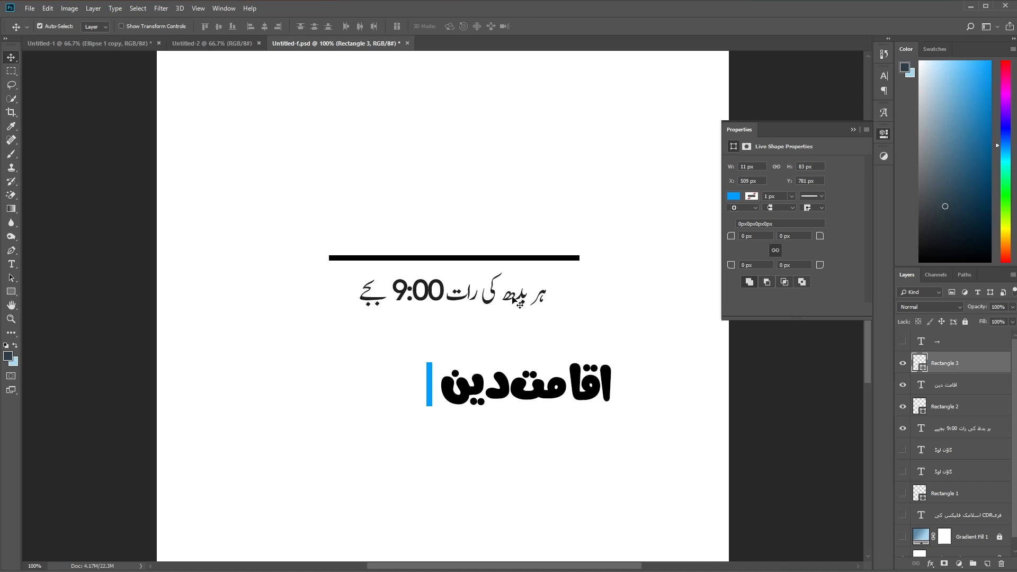
Step: Move the time line below the title and copy its opening words "ہر بدھ کی"
left_click_drag(442, 290, 392, 463)
key("t")
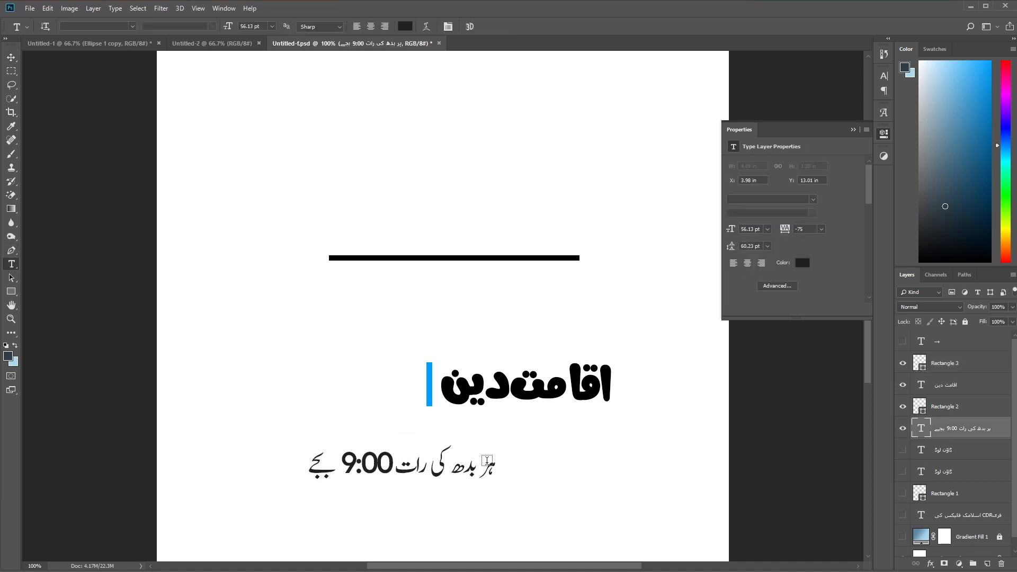
left_click_drag(432, 467, 492, 471)
key("ctrl+c")
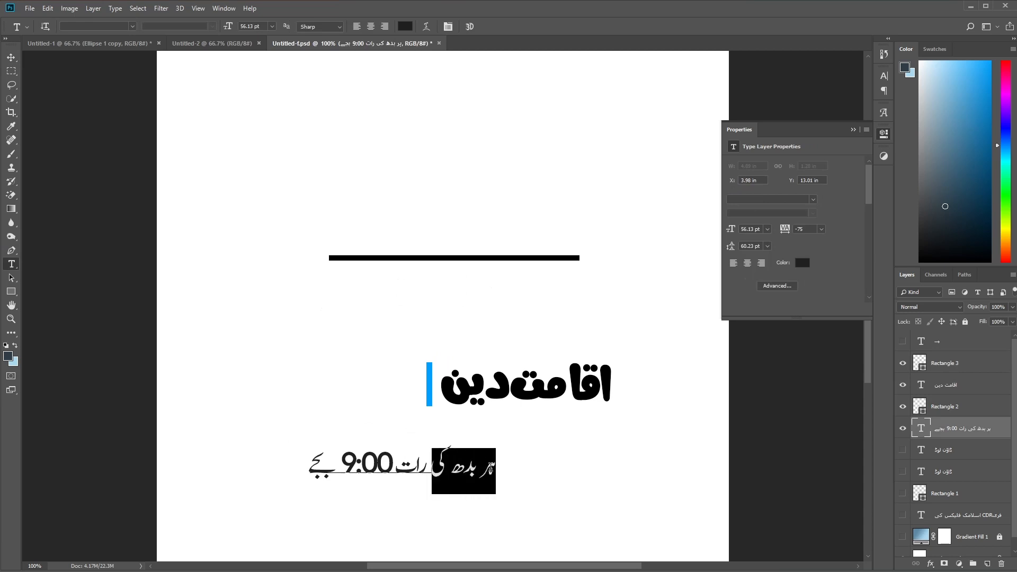
left_click(11, 57)
left_click_drag(386, 467, 465, 485)
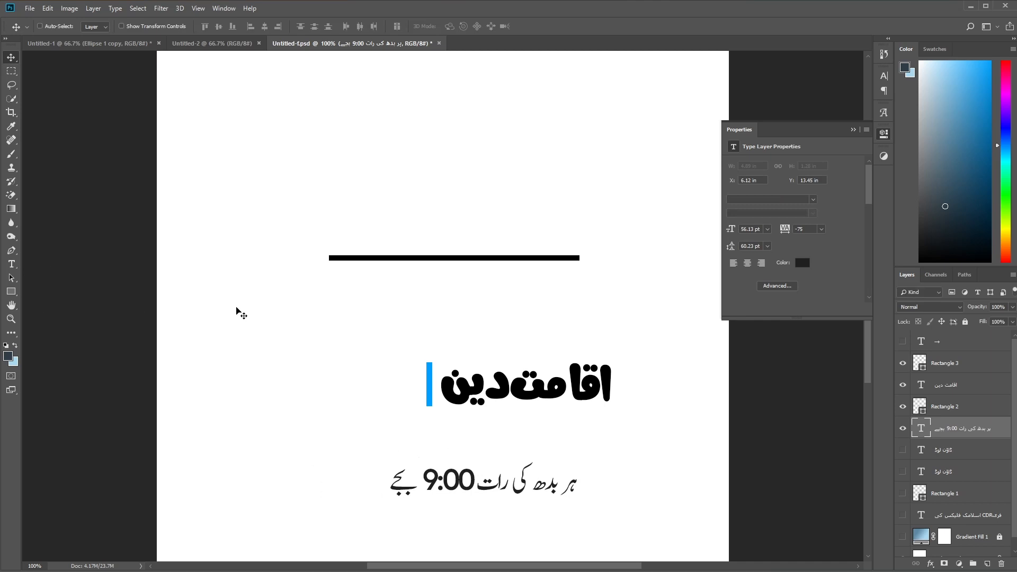
Step: Paste the copied words "ہر بدھ کی" as a separate text and place it just left of the blue bar
left_click(13, 264)
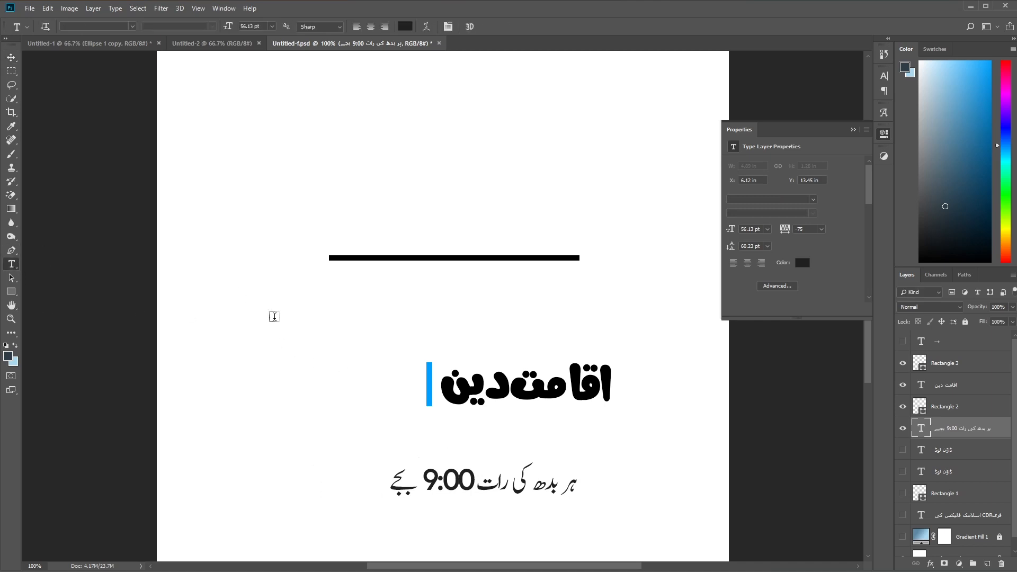
left_click(274, 316)
key("ctrl+v")
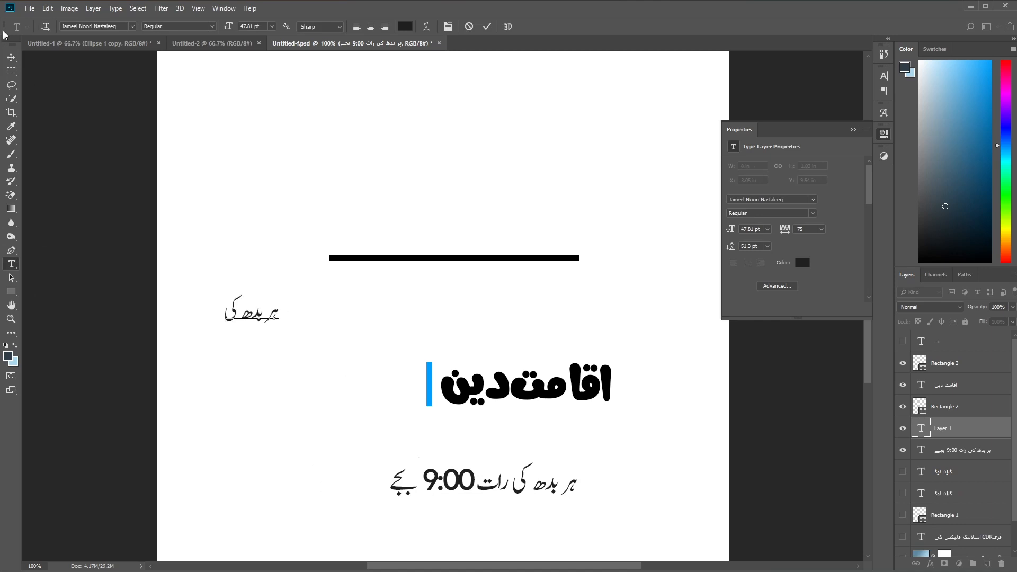
left_click(11, 58)
left_click_drag(243, 315, 381, 376)
scroll(381, 376, "up", 5)
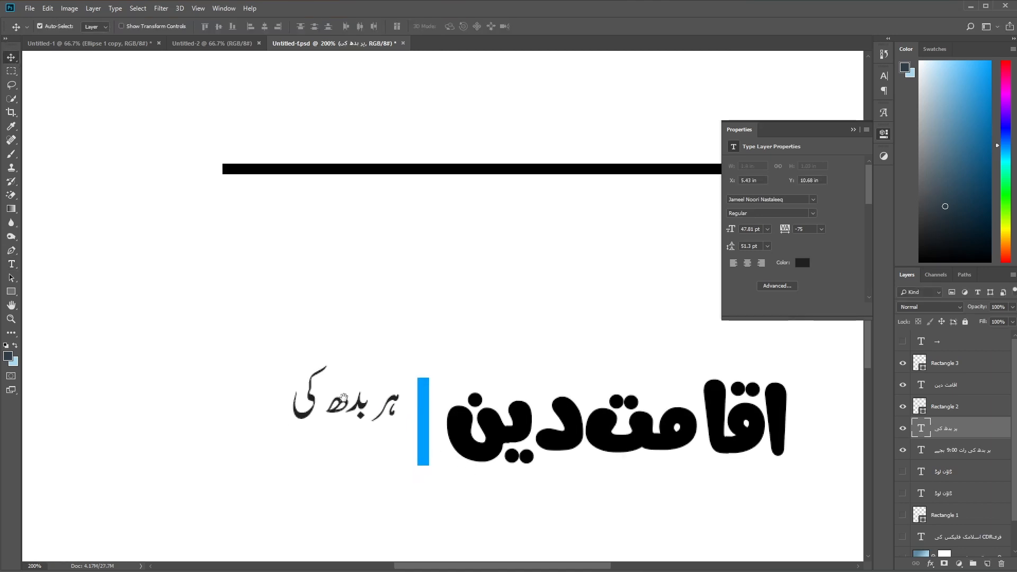
left_click_drag(341, 411, 342, 395)
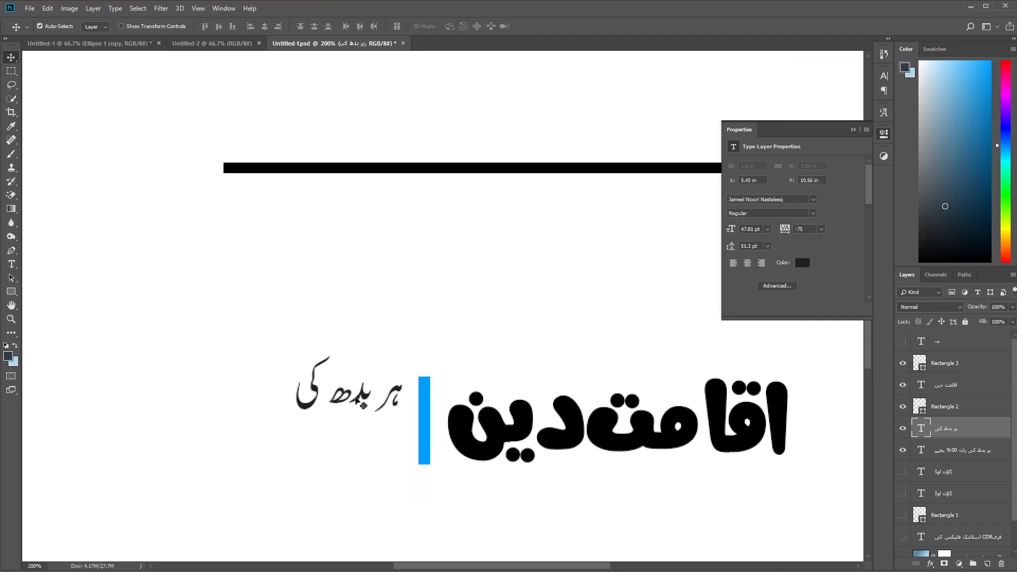
Step: Set the tracking of "ہر بدھ کی" to -100 and shift the words closer to the blue bar
left_click(884, 76)
left_click(862, 112)
left_click(849, 124)
left_click_drag(324, 396, 345, 413)
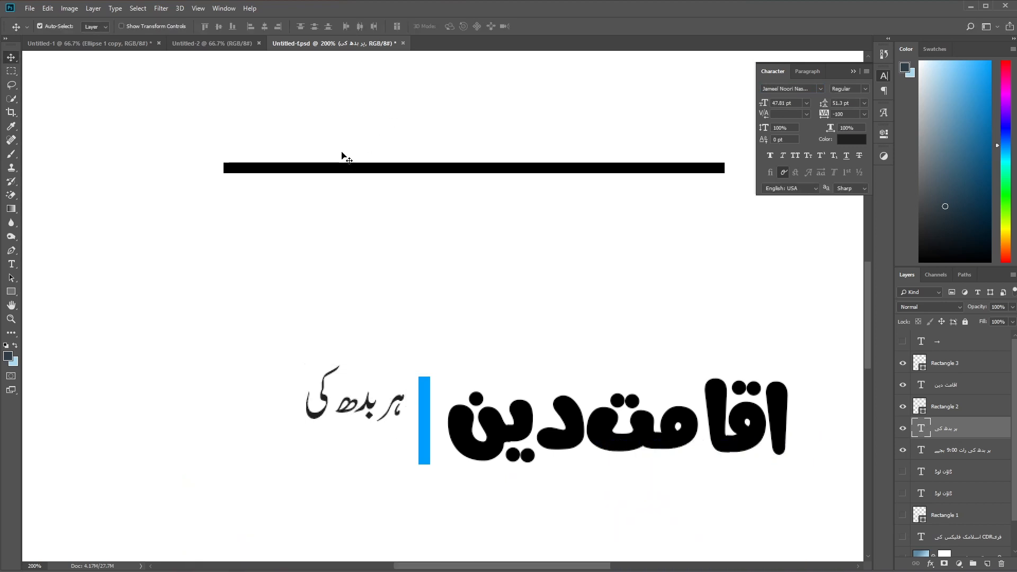
Step: Show the rulers and add horizontal guides at the upper and lower ends of the blue bar
key("ctrl+r")
left_click_drag(395, 58, 438, 385)
left_click_drag(439, 55, 438, 473)
Step: Scale "ہر بدھ کی" down to about 88% and fit it beside the bar, just under the upper guide
left_click_drag(360, 420, 360, 433)
key("ctrl+t")
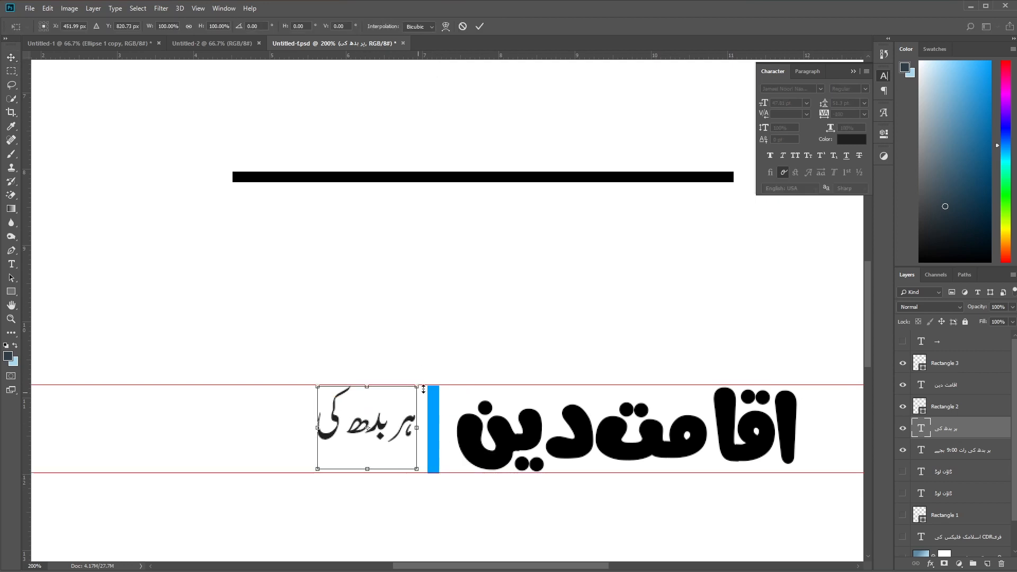
left_click_drag(417, 387, 406, 413)
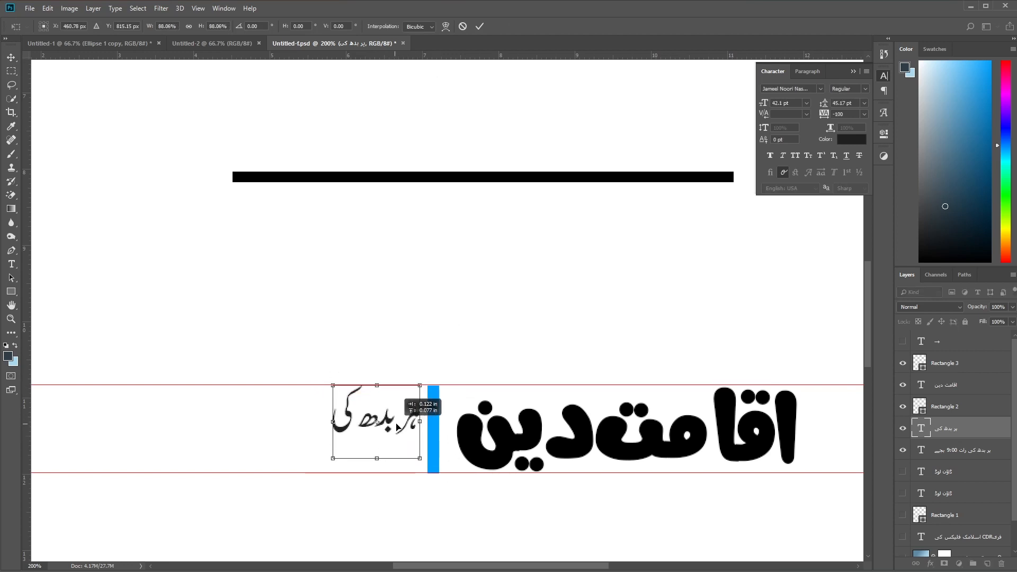
key("Return")
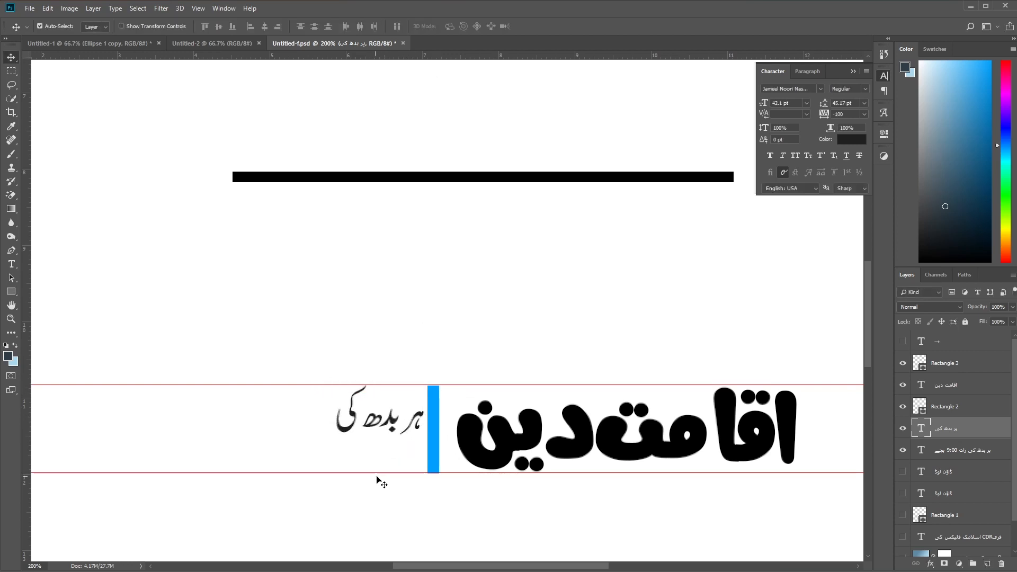
key("ctrl+minus")
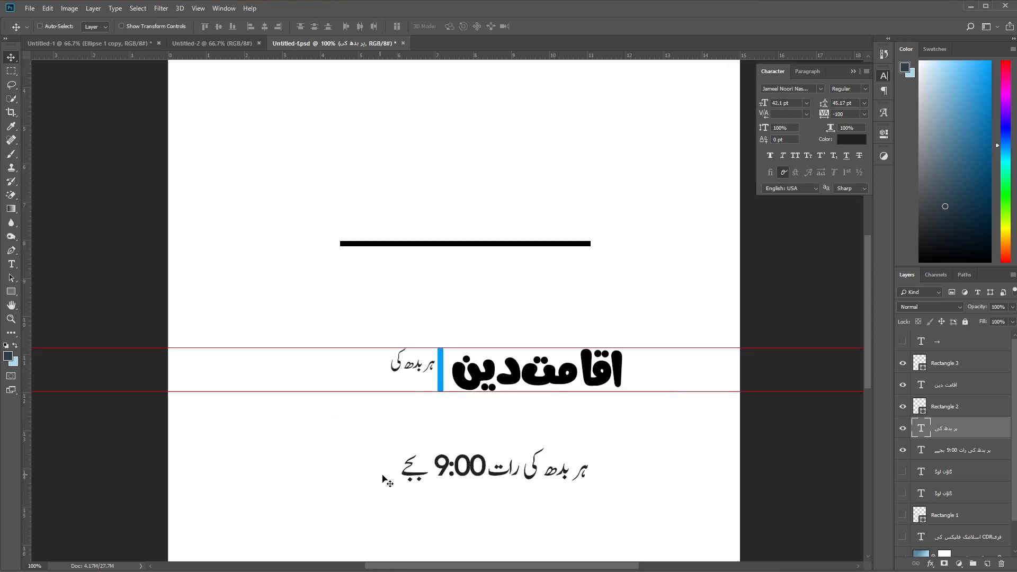
Step: Remove the words "ہر بدھ کی" from the start of the large time line below the title
left_click_drag(455, 475, 425, 463)
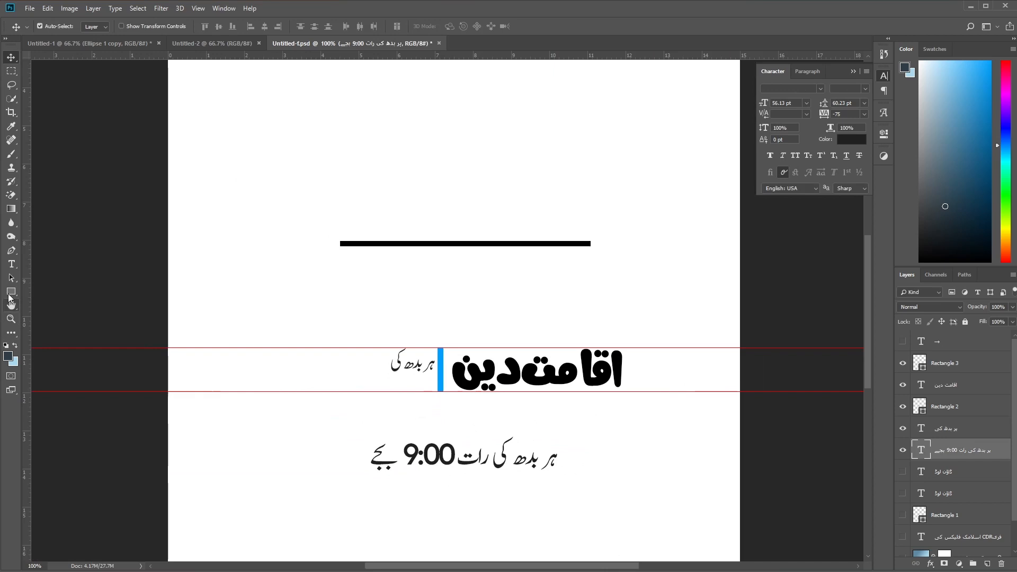
left_click(11, 265)
left_click_drag(494, 457, 572, 457)
key("BackSpace")
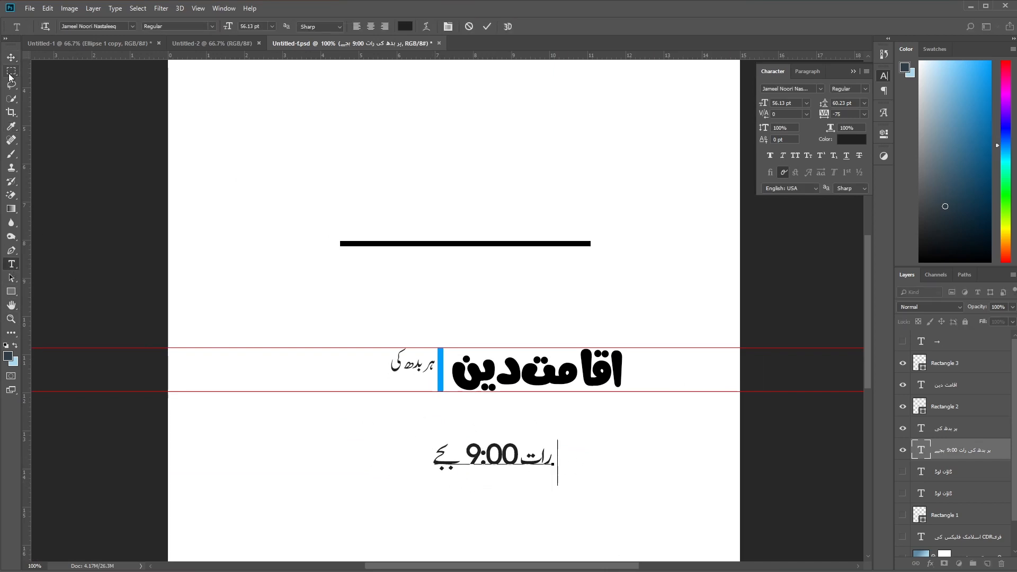
Step: Scale the "رات 9:00 بجے" line down to about 26 pt and place it under "ہر بدھ کی", beside the blue bar
left_click(12, 57)
left_click_drag(465, 444, 407, 464)
key("ctrl+t")
left_click_drag(512, 437, 424, 390)
key("Return")
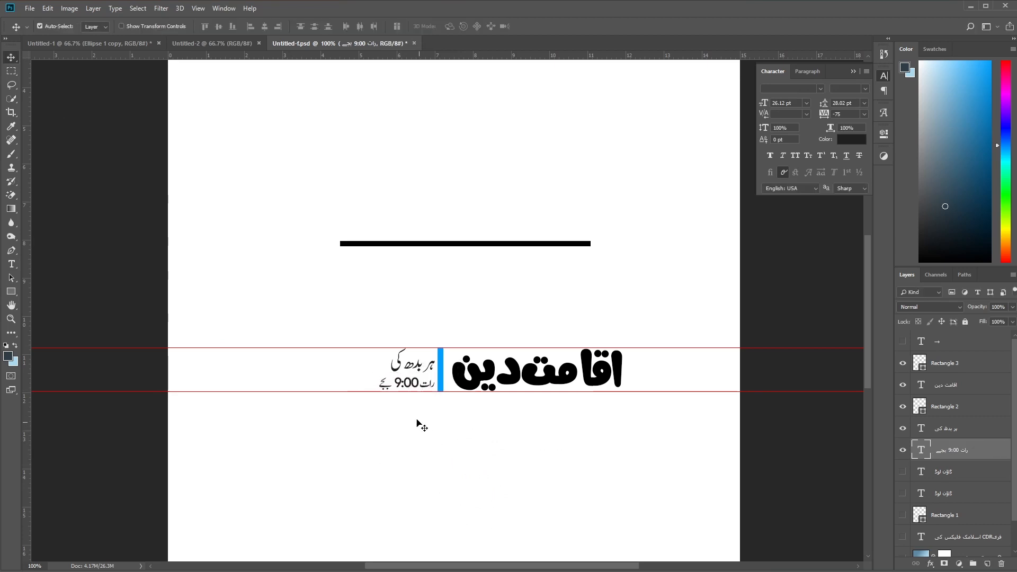
Step: Align the right edges of the two small text lines and nudge both slightly left, away from the blue bar
left_click_drag(359, 395, 454, 360)
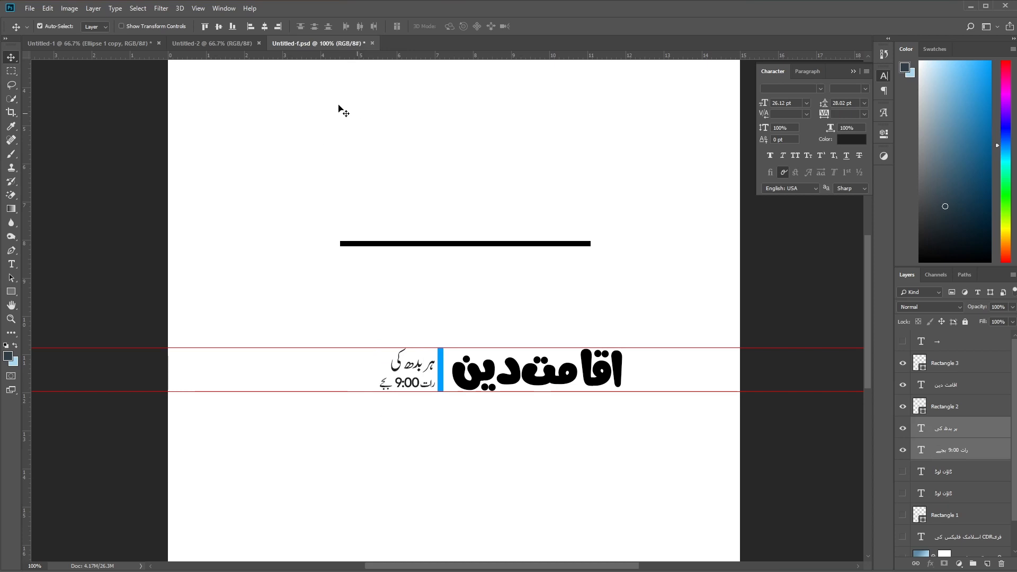
left_click(280, 26)
key("Left")
key("Left")
key("Left")
key("Left")
key("Left")
key("Left")
key("Left")
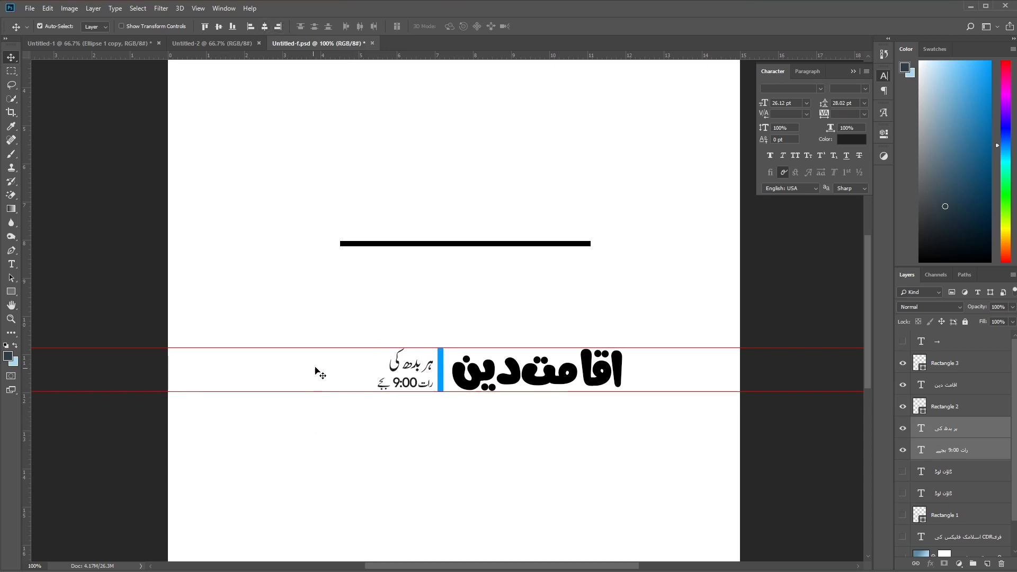
Step: Remove both horizontal guides from the poster
left_click_drag(321, 348, 313, 37)
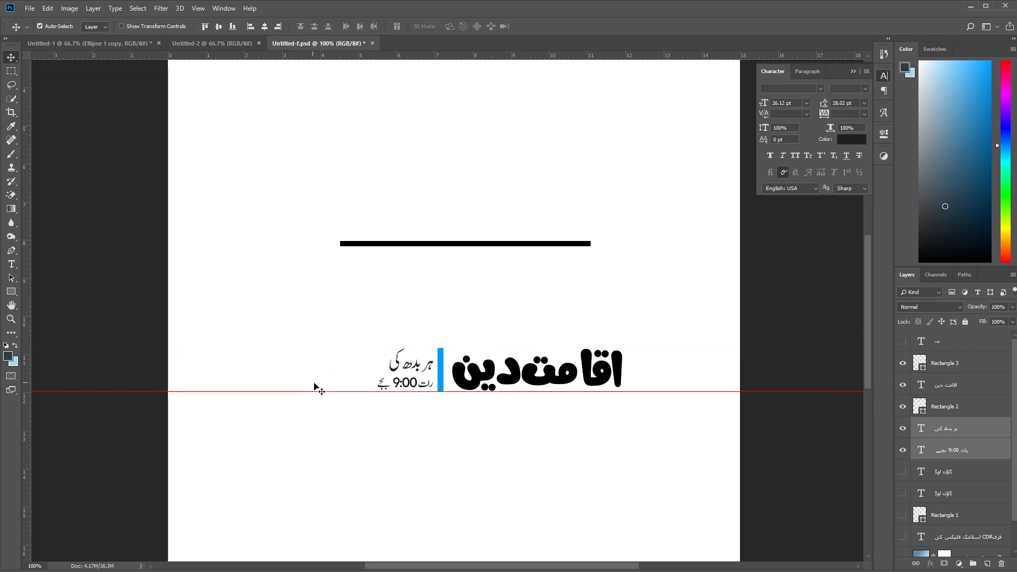
left_click_drag(318, 391, 23, 392)
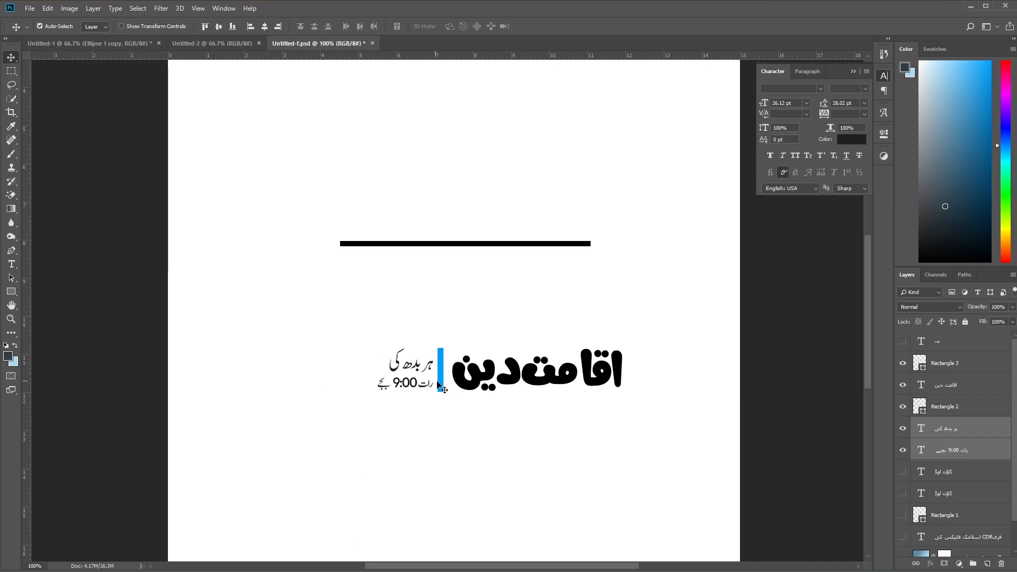
left_click(12, 264)
left_click(373, 437)
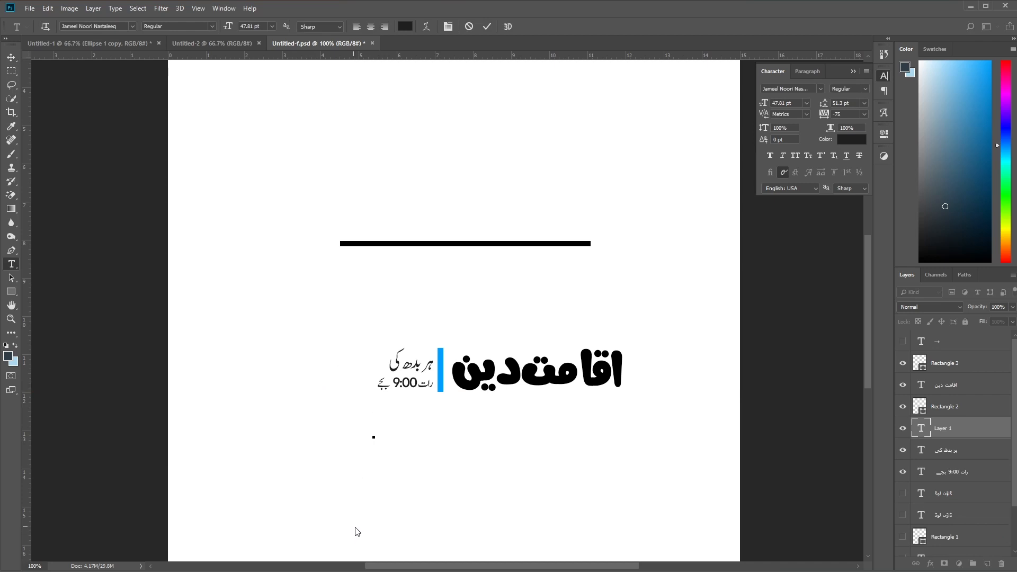
type("9")
left_click(11, 58)
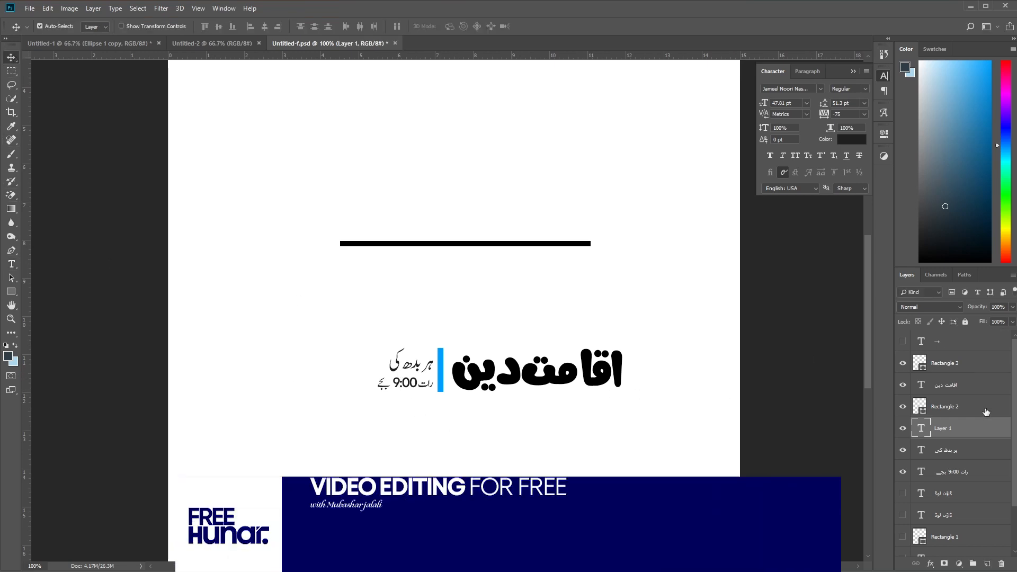
Step: Copy "9:00" out of the time line, paste it as a separate text and place it above the small lines
left_click(11, 264)
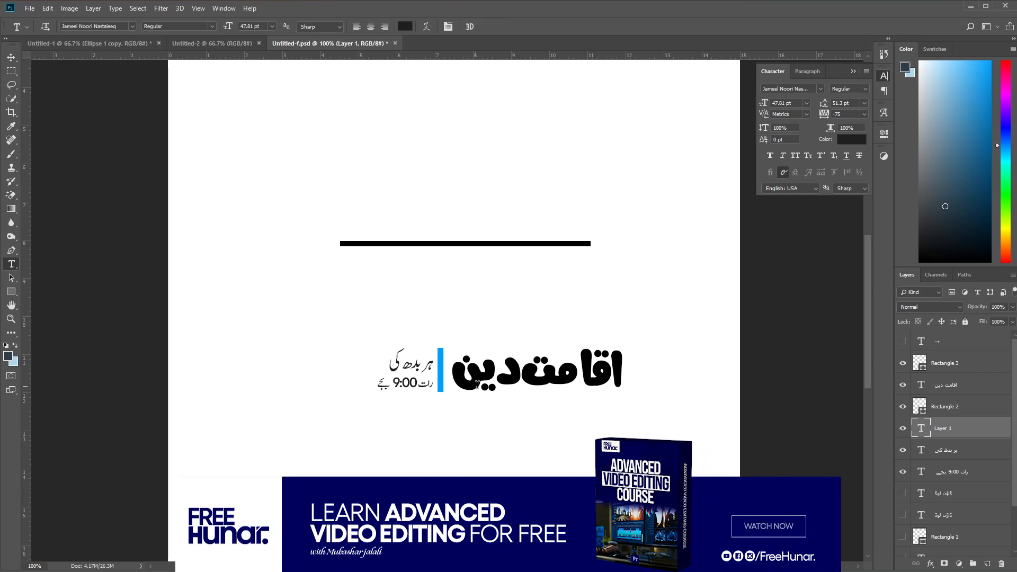
left_click_drag(393, 381, 416, 383)
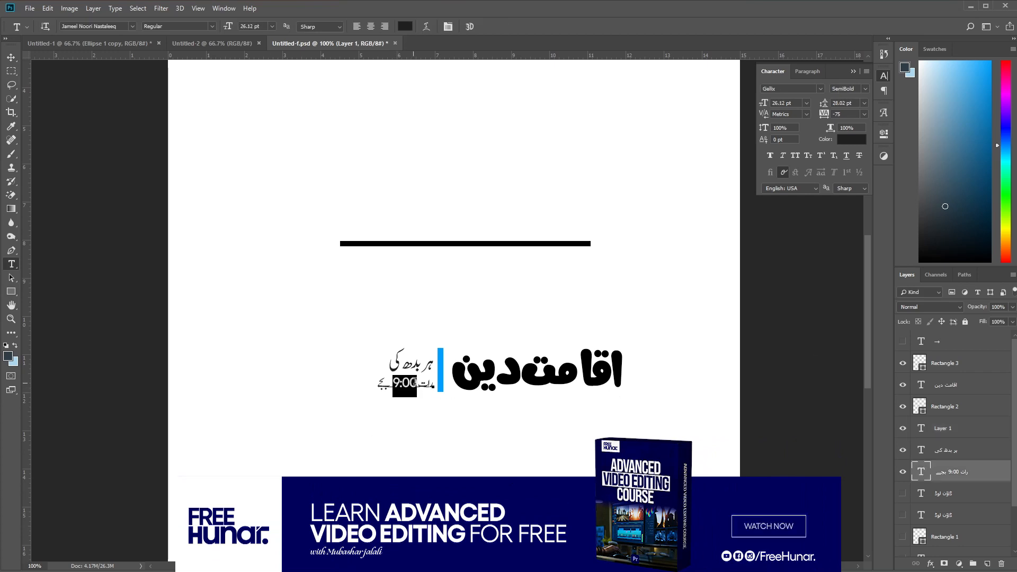
key("ctrl+c")
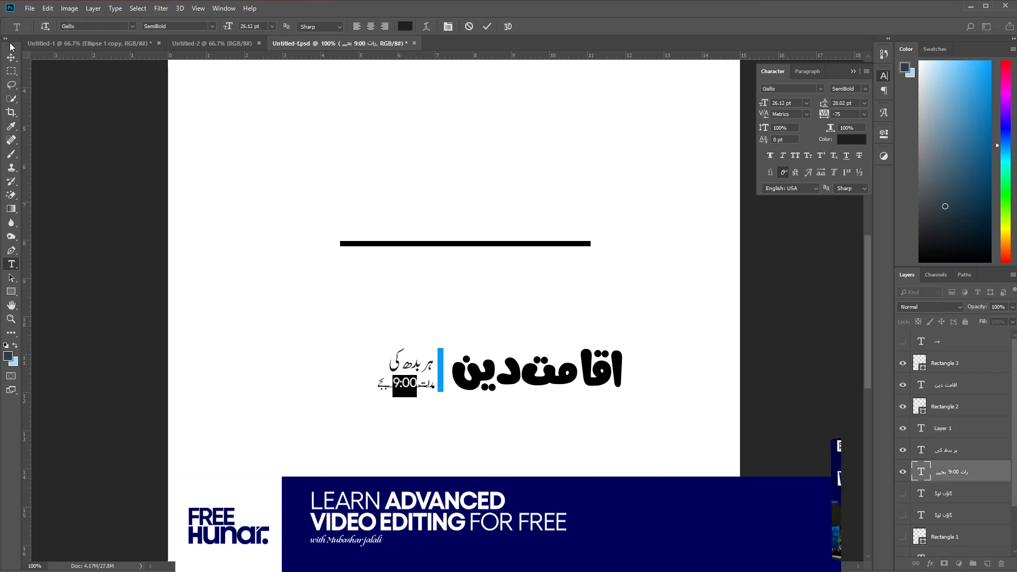
left_click(11, 57)
left_click(16, 263)
left_click(397, 438)
key("ctrl+v")
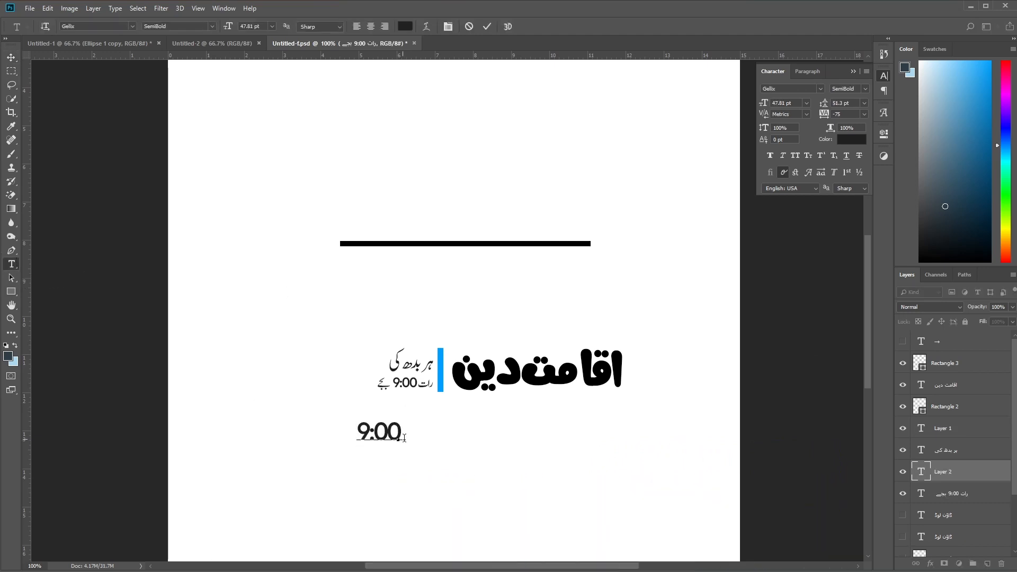
left_click(11, 56)
left_click_drag(388, 436, 344, 303)
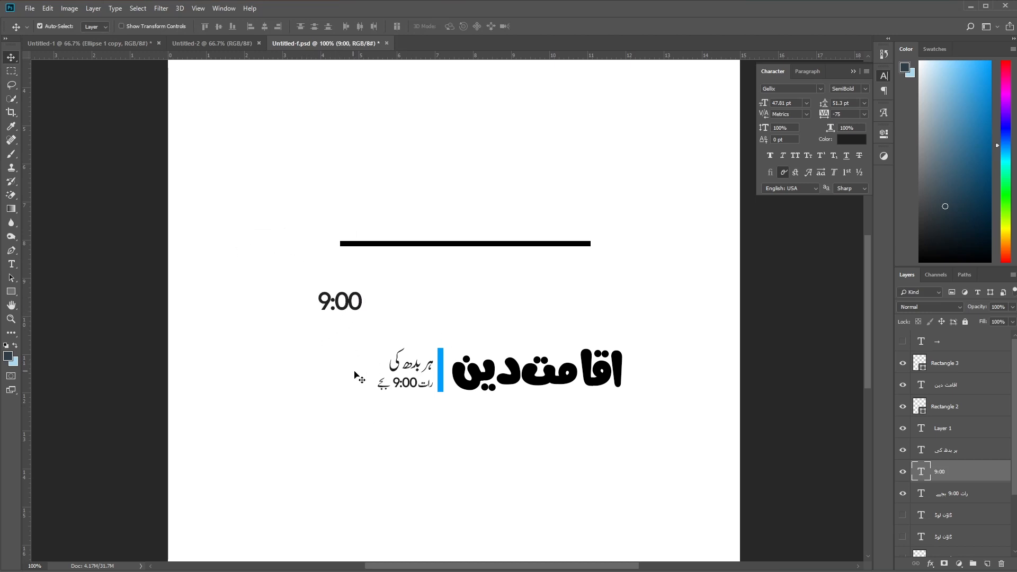
Step: Delete the "ہر بدھ کی" text and move the small "رات 9:00 بجے" line down and away from the blue bar
left_click_drag(415, 369, 291, 376)
left_click_drag(409, 382, 382, 397)
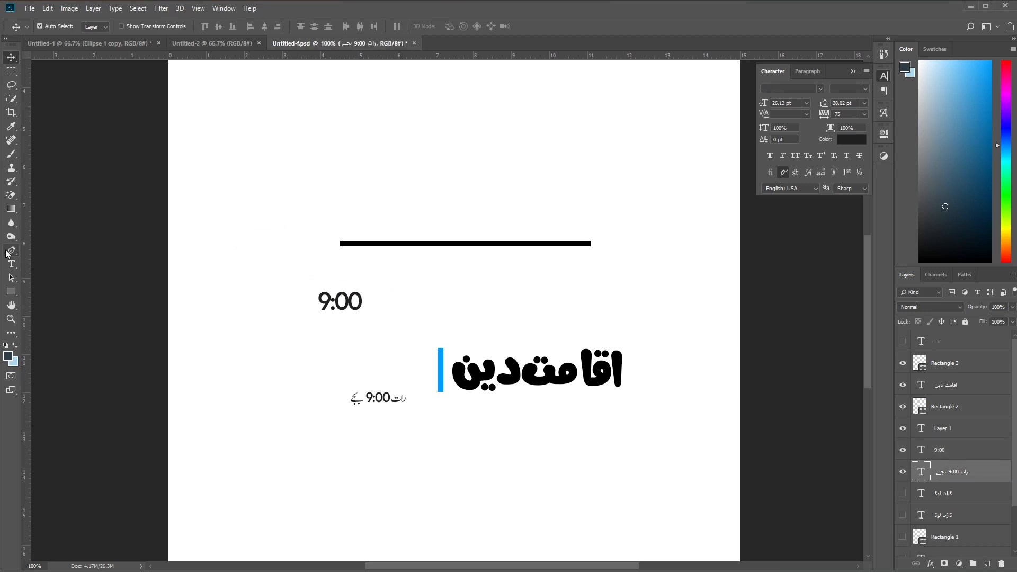
Step: Change the separate "9:00" text to "9:30" and move it beside the blue bar
left_click(11, 263)
left_click_drag(333, 300, 343, 299)
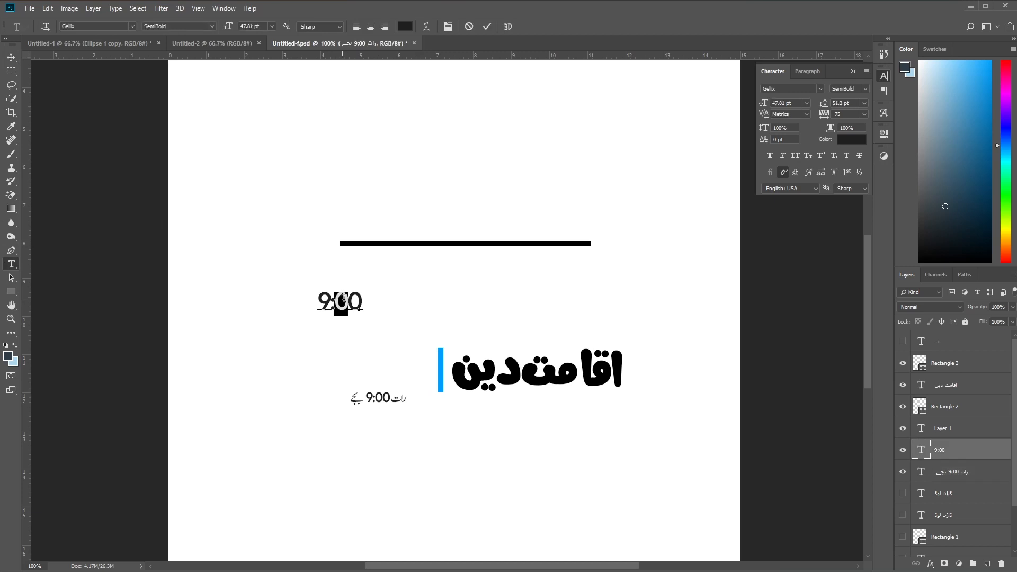
type("3")
left_click(11, 56)
left_click_drag(352, 297, 414, 364)
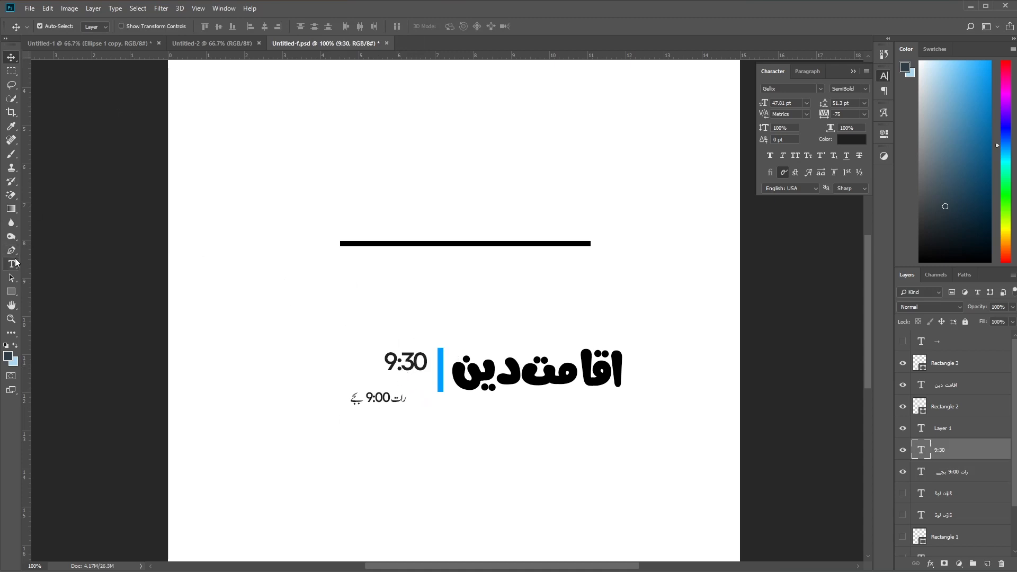
Step: Reduce the time text to a single "9" and enlarge it to about 97 pt, matching the height of the blue bar
left_click(11, 264)
left_click_drag(395, 362, 423, 362)
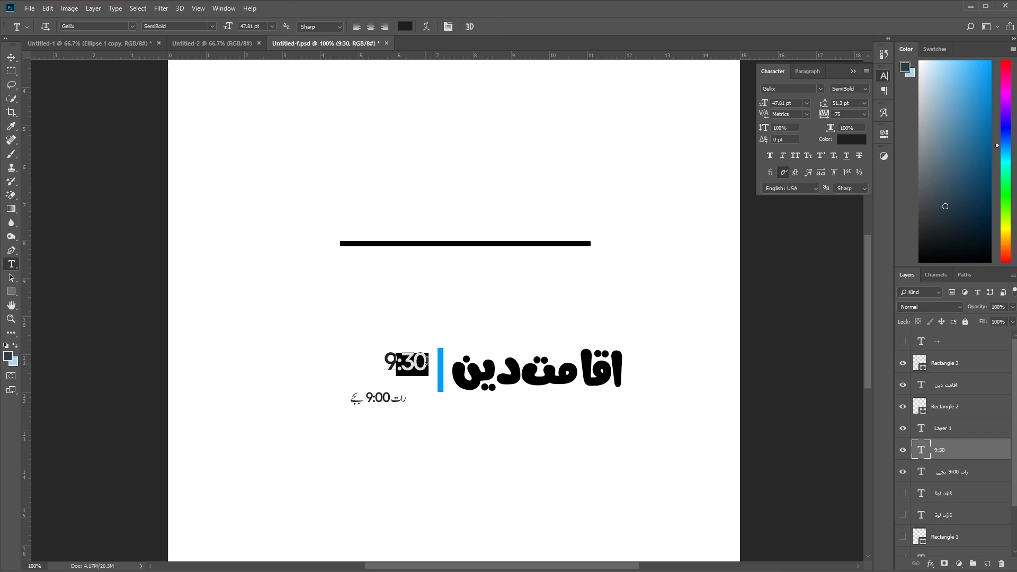
key("BackSpace")
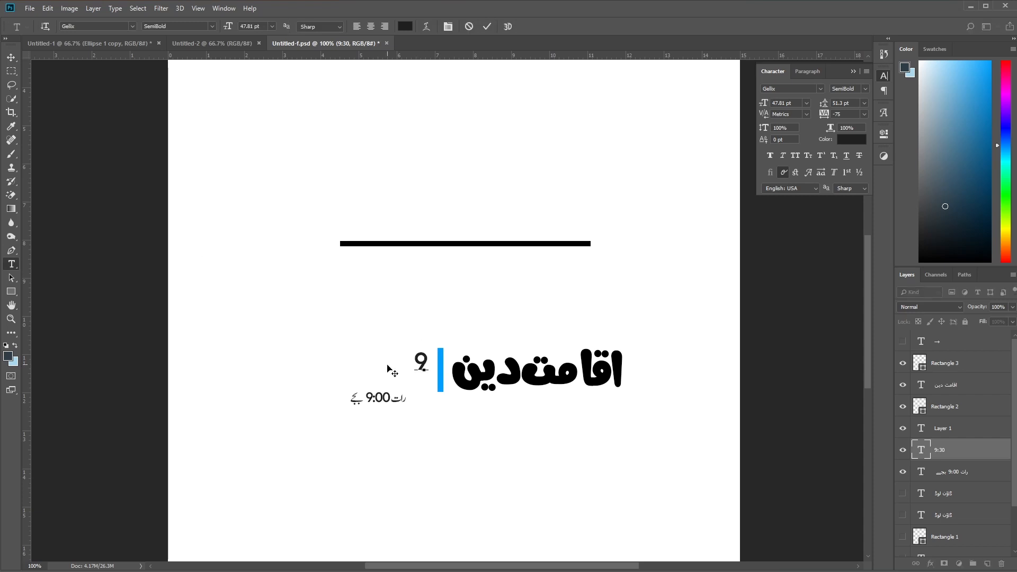
left_click(11, 57)
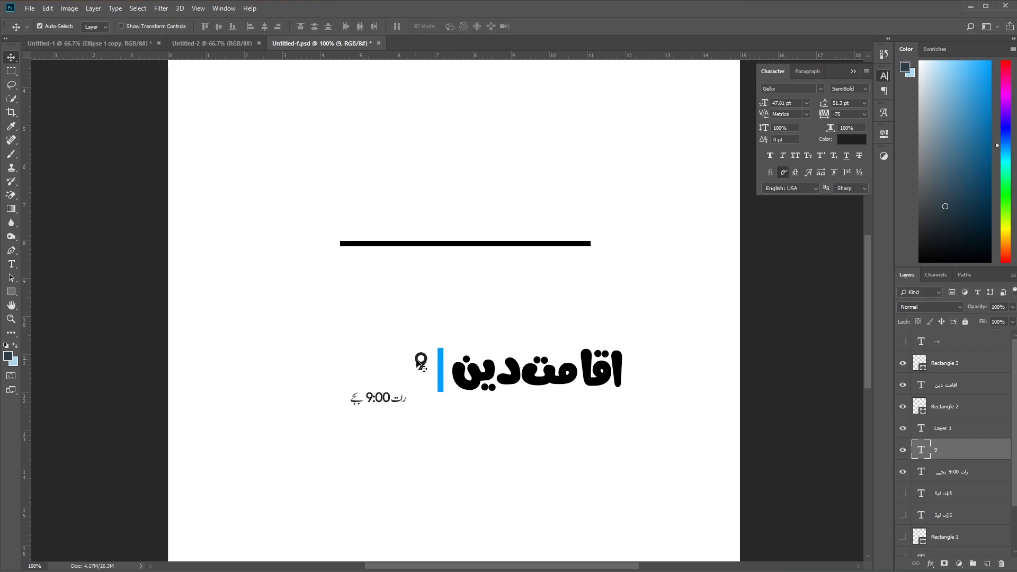
key("ctrl+t")
left_click_drag(411, 377, 396, 403)
key("Return")
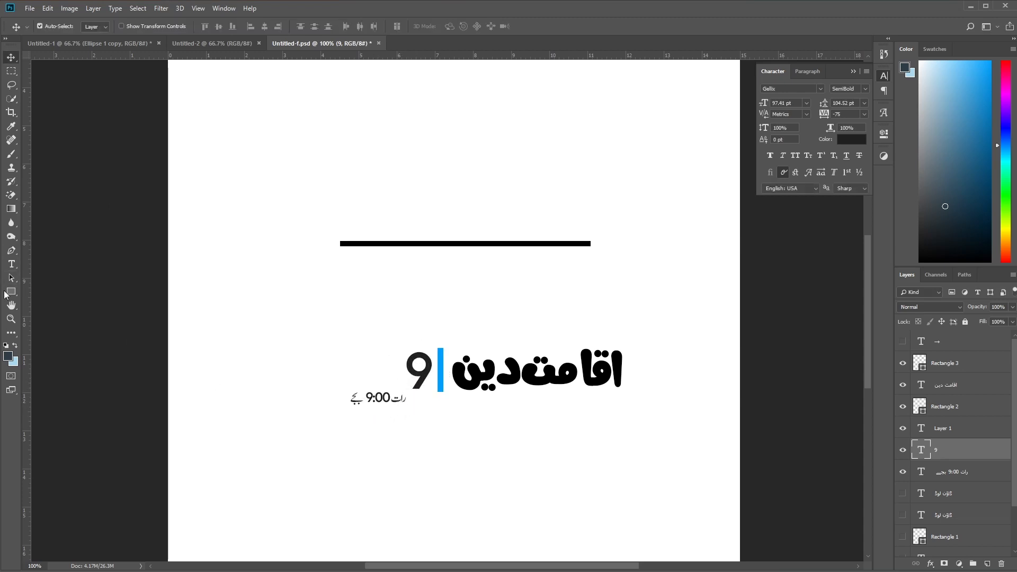
Step: Copy "رات" from the small time line, paste it as a separate text and place it left of the large 9
left_click(11, 264)
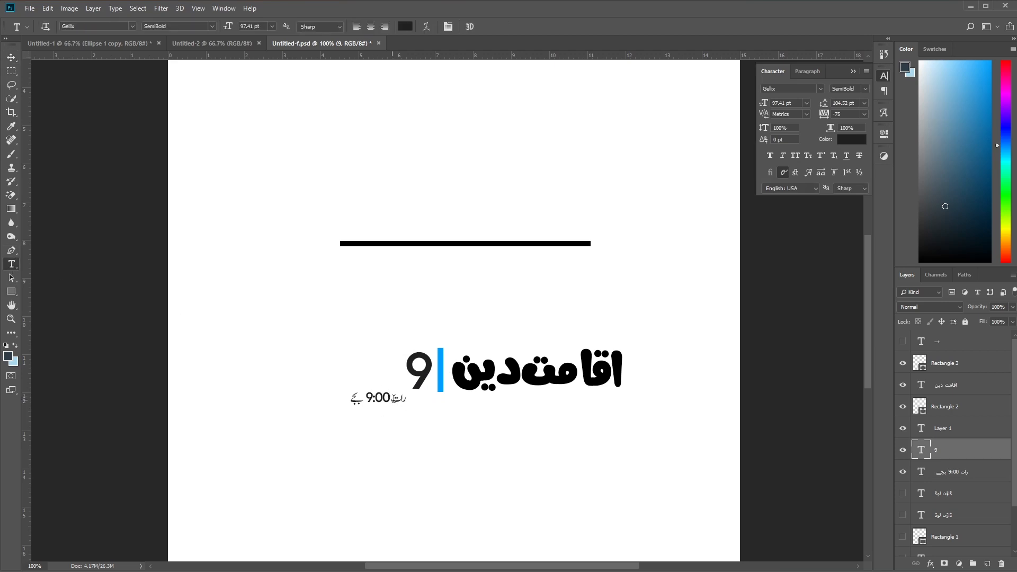
left_click_drag(392, 400, 407, 399)
key("ctrl+c")
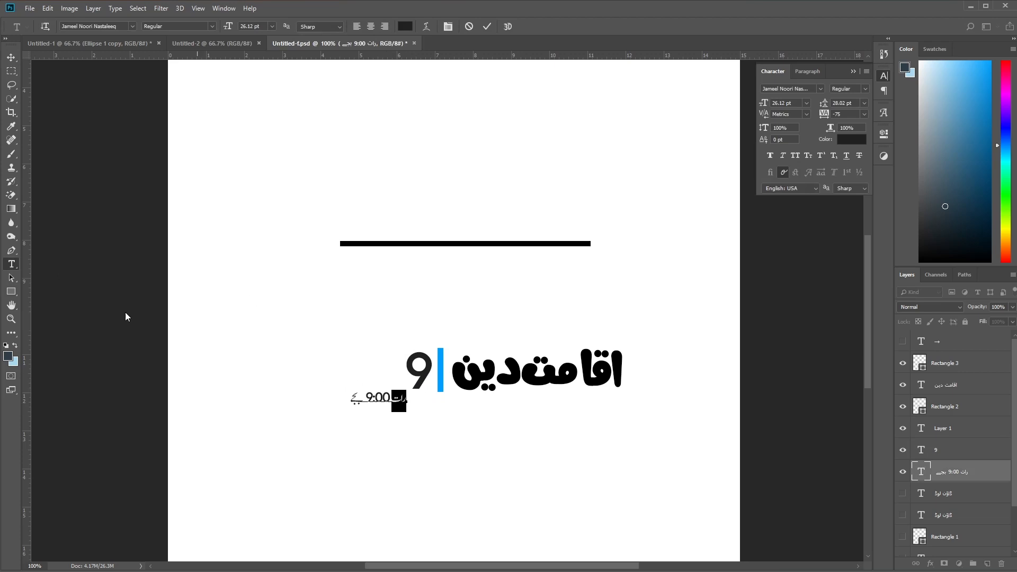
key("Escape")
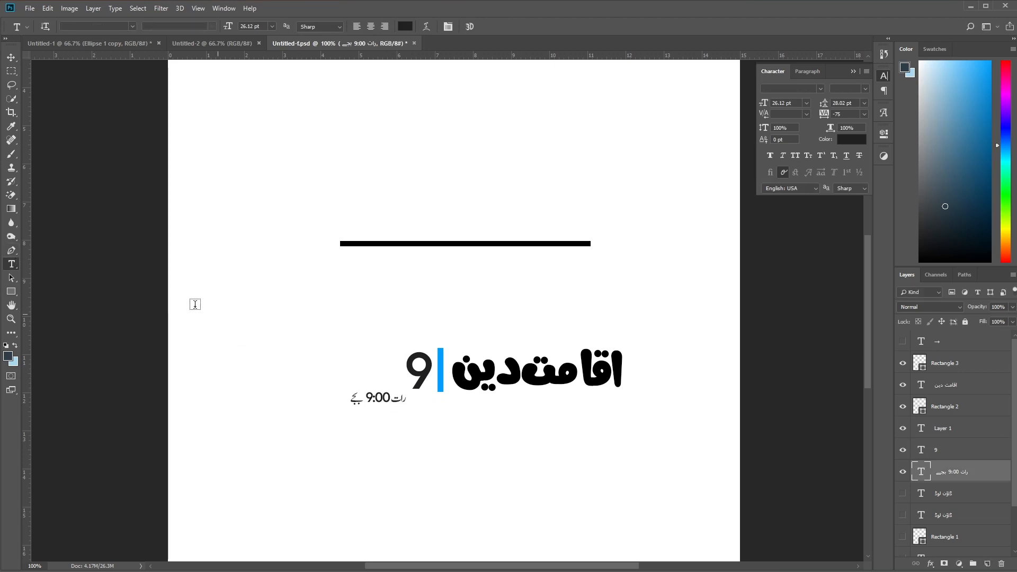
left_click(359, 324)
type("رات")
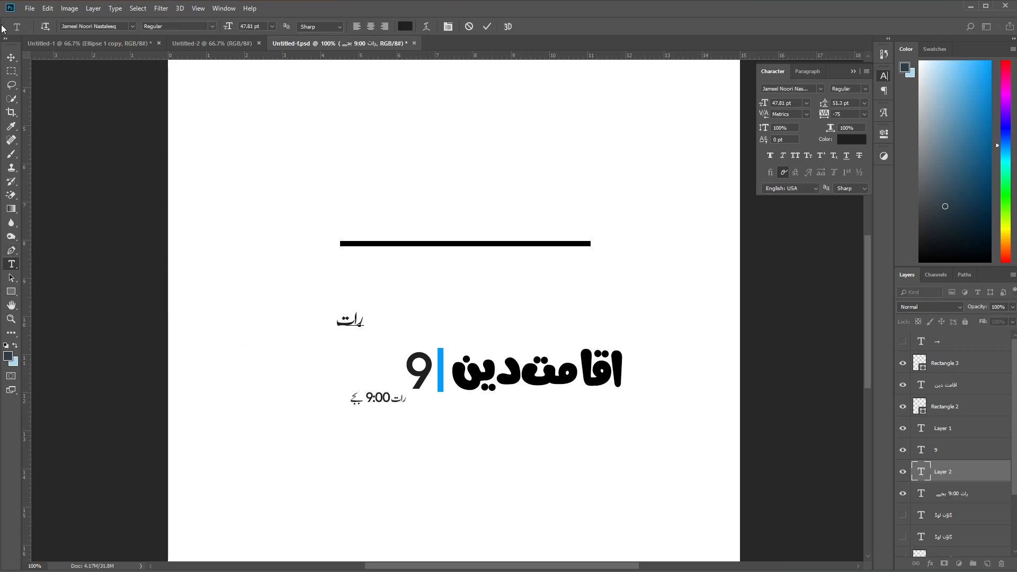
left_click(11, 57)
left_click_drag(342, 322, 380, 365)
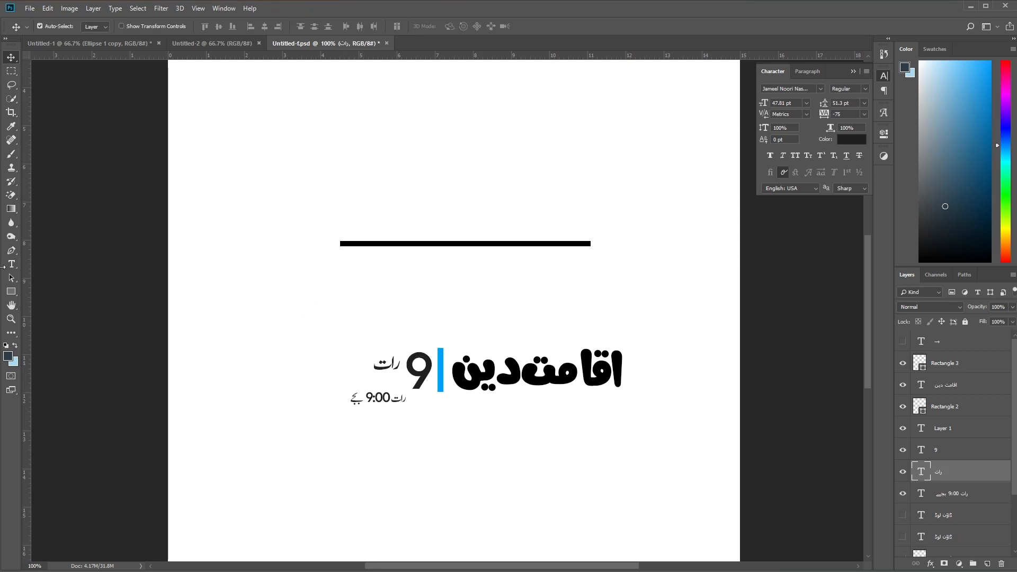
Step: Duplicate the separate "رات" text just below itself and change the copy's wording to "بجے"
left_click(11, 263)
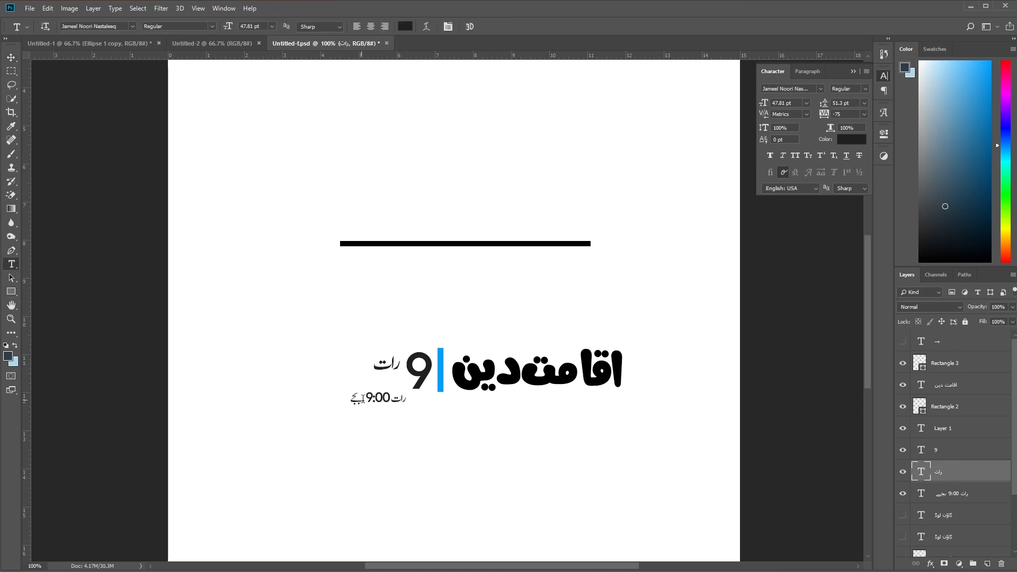
double_click(362, 399)
left_click(11, 57)
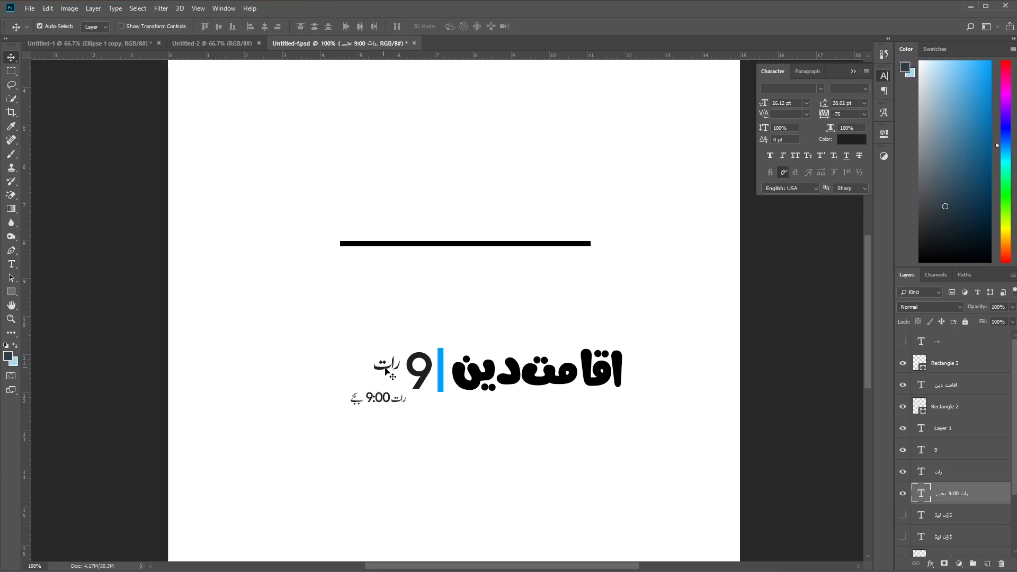
left_click_drag(385, 376, 385, 389, "alt")
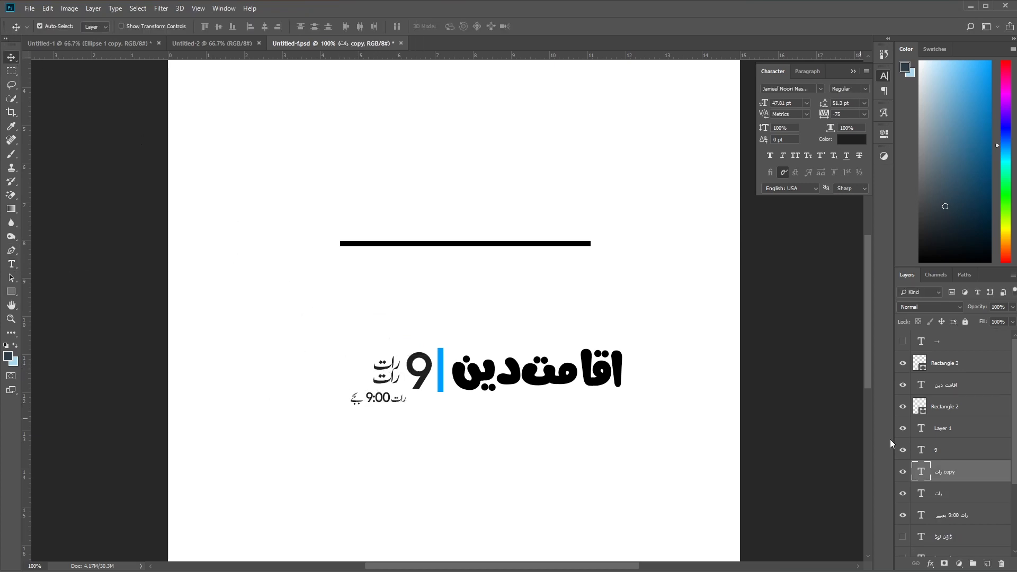
double_click(921, 473)
type("بجے")
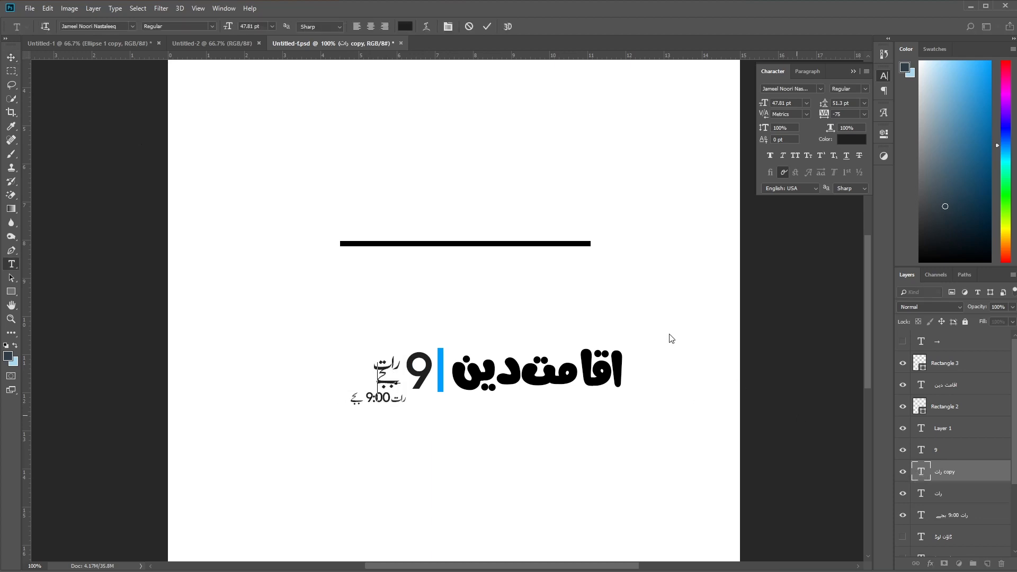
left_click(11, 57)
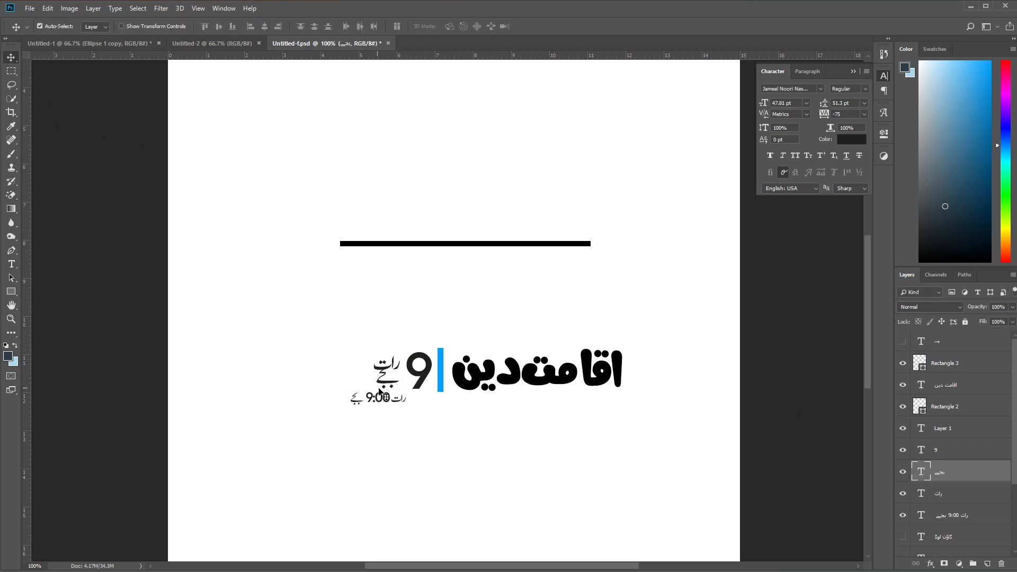
Step: Move the small "رات 9:00 بجے" line well below the large 9, away from the stacked words
key("ctrl+plus")
key("ctrl+plus")
left_click_drag(408, 458, 474, 338)
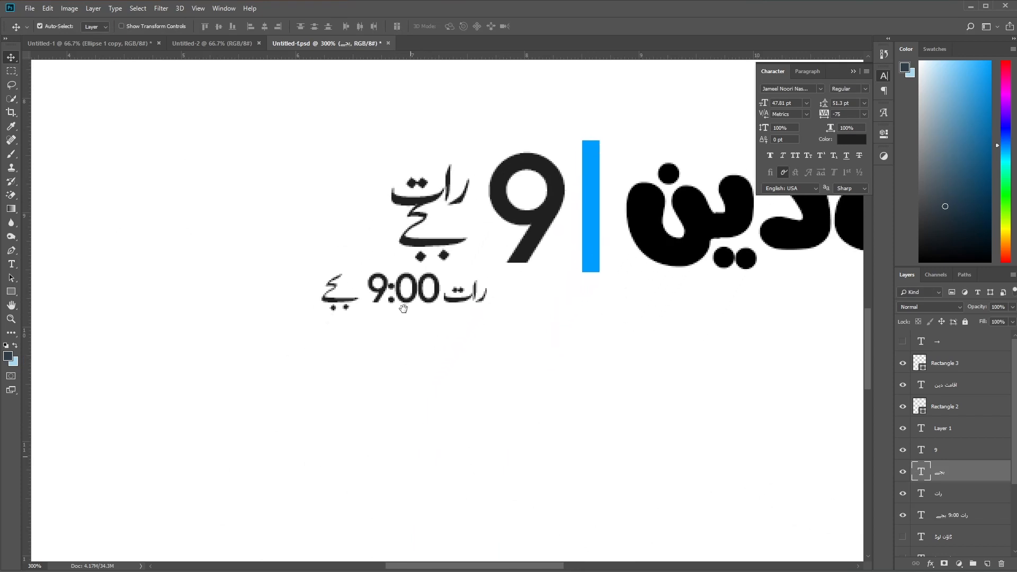
left_click_drag(413, 276, 364, 462)
Step: Move "رات" up and closer to the large 9, and scale it down slightly
left_click_drag(435, 229, 437, 237)
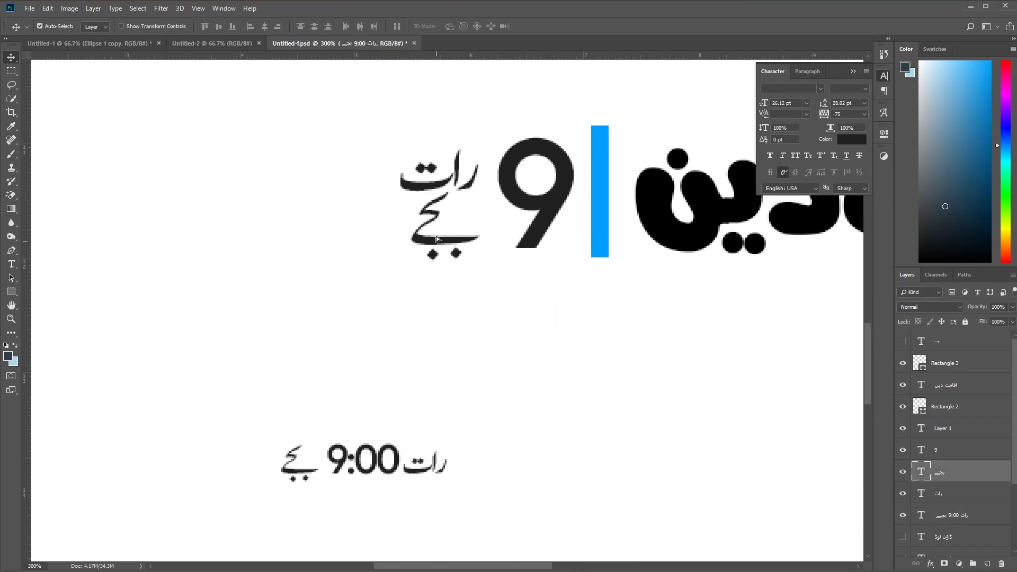
left_click_drag(414, 191, 430, 178)
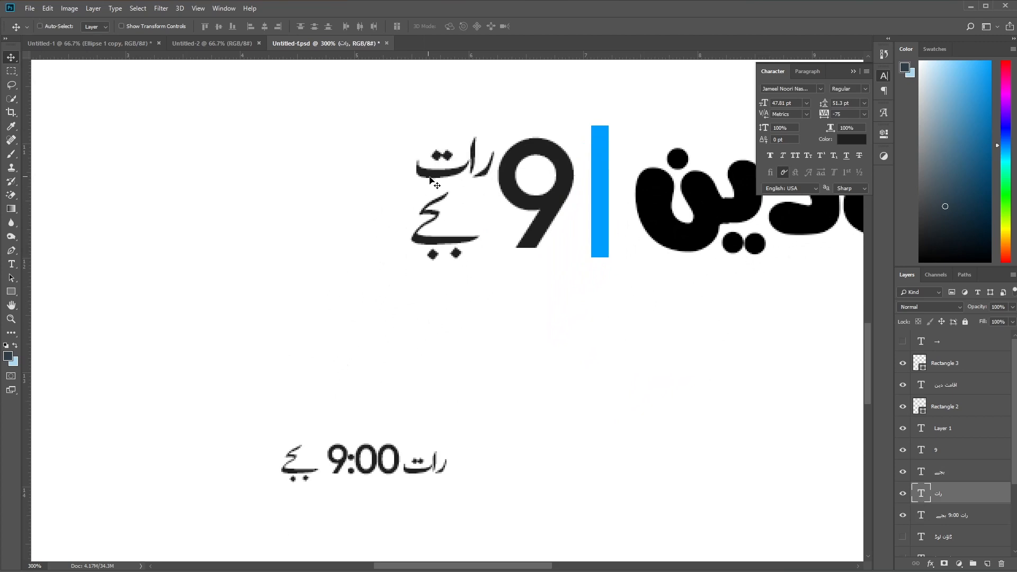
key("ctrl+t")
left_click_drag(415, 232, 477, 237)
key("Return")
Step: Adjust "رات" and nudge "بجے" upward so both words stack within the height of the 9
left_click_drag(447, 163, 451, 180)
key("Up")
key("Up")
key("Up")
key("Up")
left_click(445, 239)
key("Up")
key("Up")
key("Up")
key("Up")
key("Up")
Step: Change the font of the large 9 to Headlines Regular
left_click(535, 199)
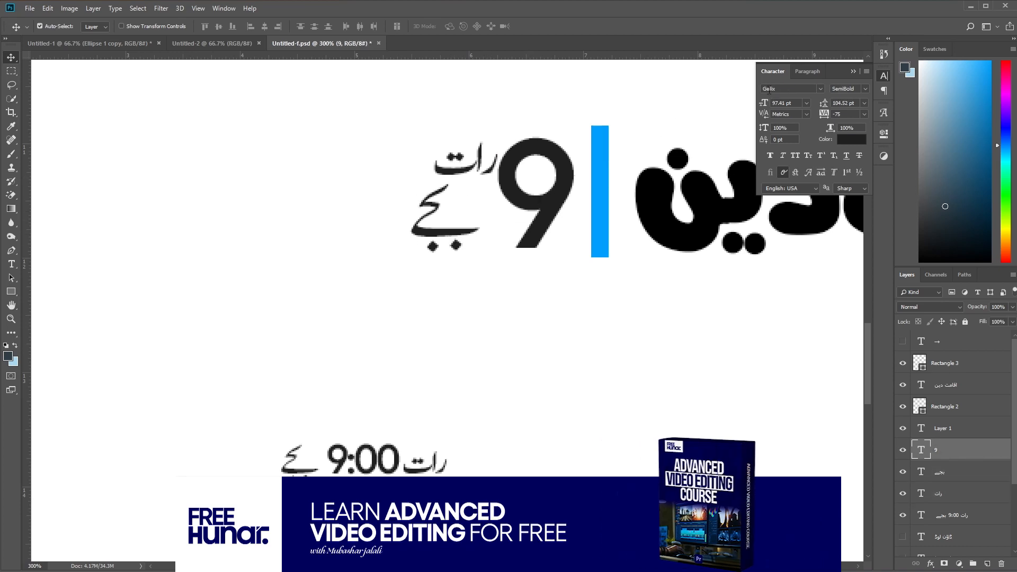
left_click(820, 89)
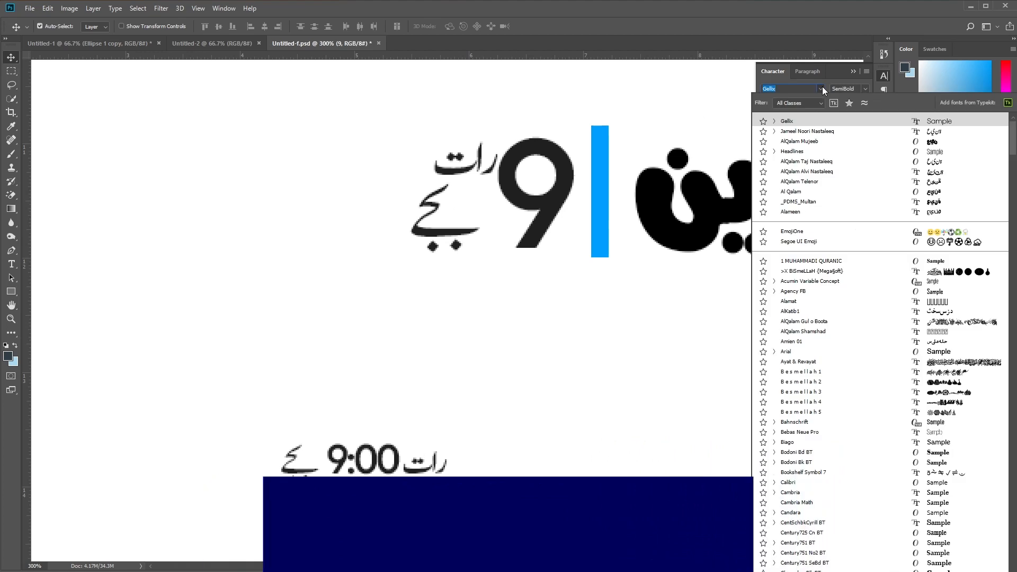
left_click(800, 152)
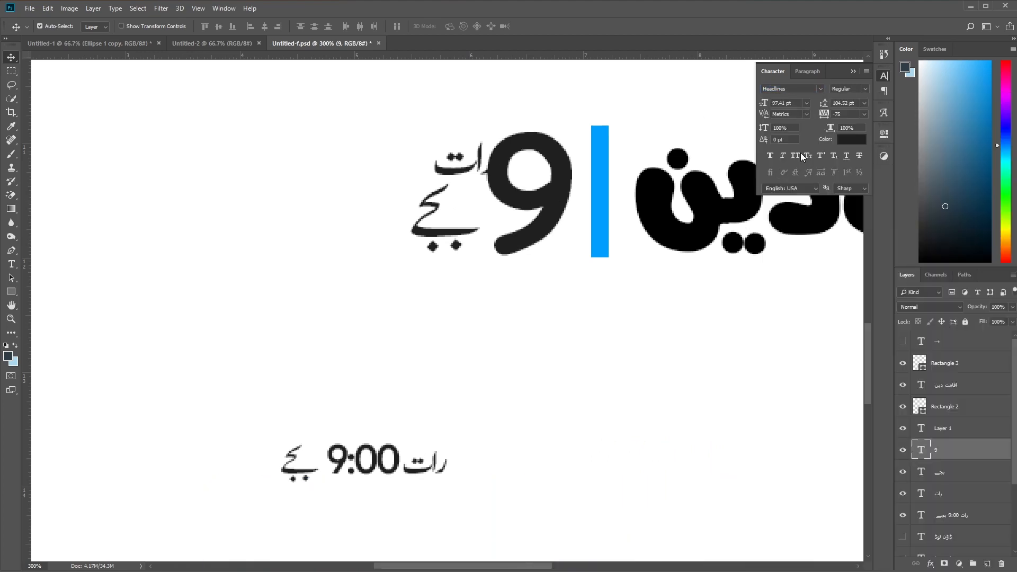
Step: Move "رات" and "بجے" closer to the narrower 9
left_click_drag(456, 176, 469, 176)
left_click_drag(434, 235, 461, 236)
key("ctrl+0")
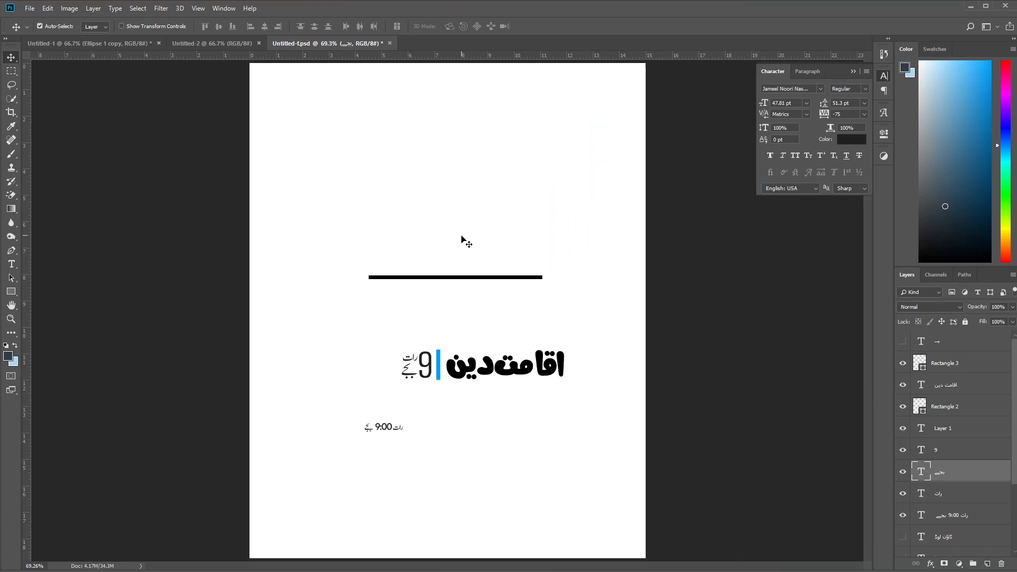
Step: Select the large 9, "رات" and "بجے" together and align their right edges
left_click(422, 374)
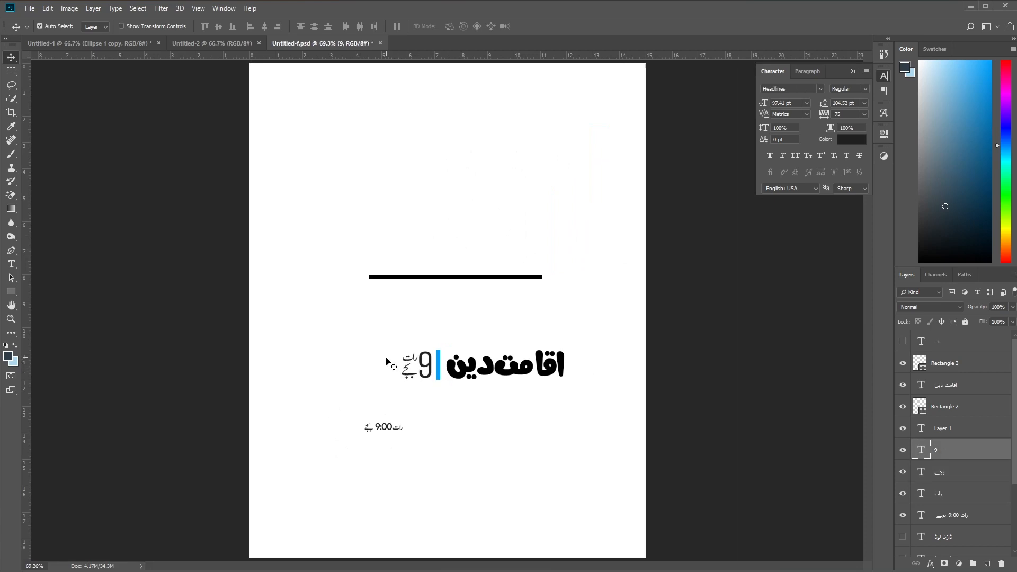
left_click_drag(398, 348, 396, 375)
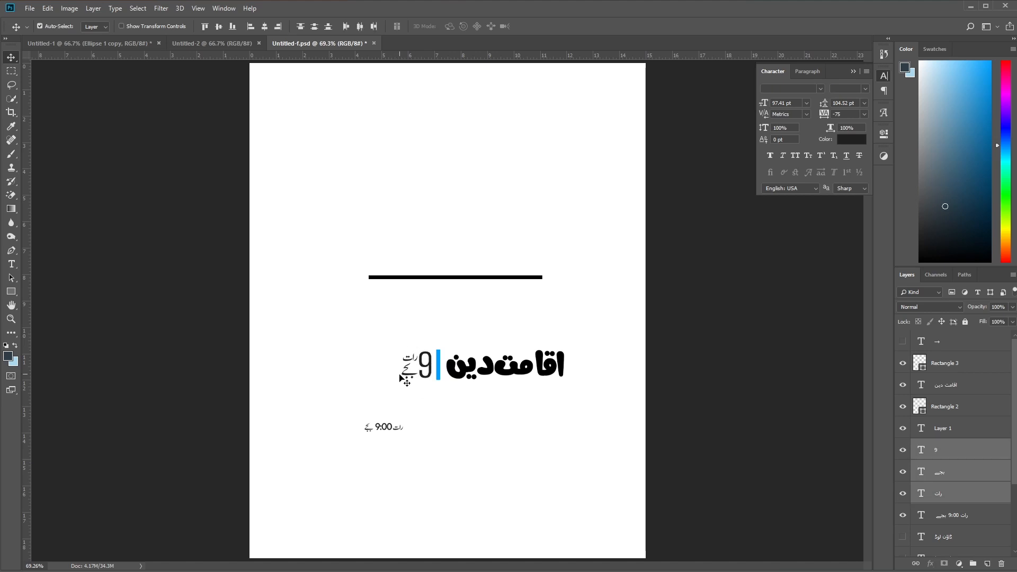
left_click(278, 27)
left_click(399, 369)
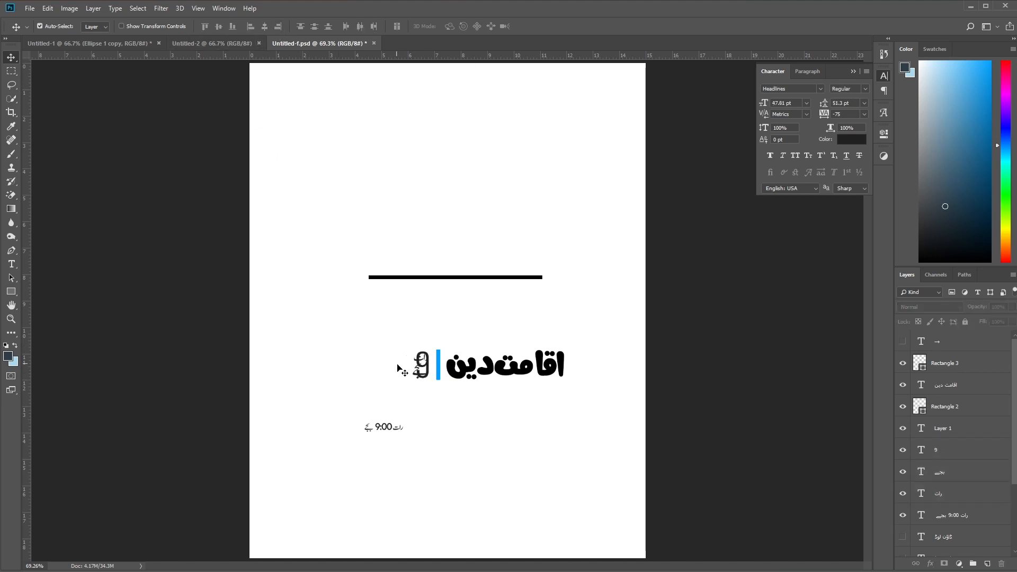
Step: Select "رات" and "بجے" and nudge them together horizontally until they sit just left of the 9
left_click(965, 476)
left_click(961, 494, "ctrl")
key("Left")
key("Left")
key("Left")
key("Left")
key("Left")
key("Left")
key("Left")
key("Left")
key("Left")
key("Left")
key("Left")
key("Left")
key("Left")
key("Left")
key("Left")
key("Left")
key("Left")
key("Left")
key("Left")
key("Left")
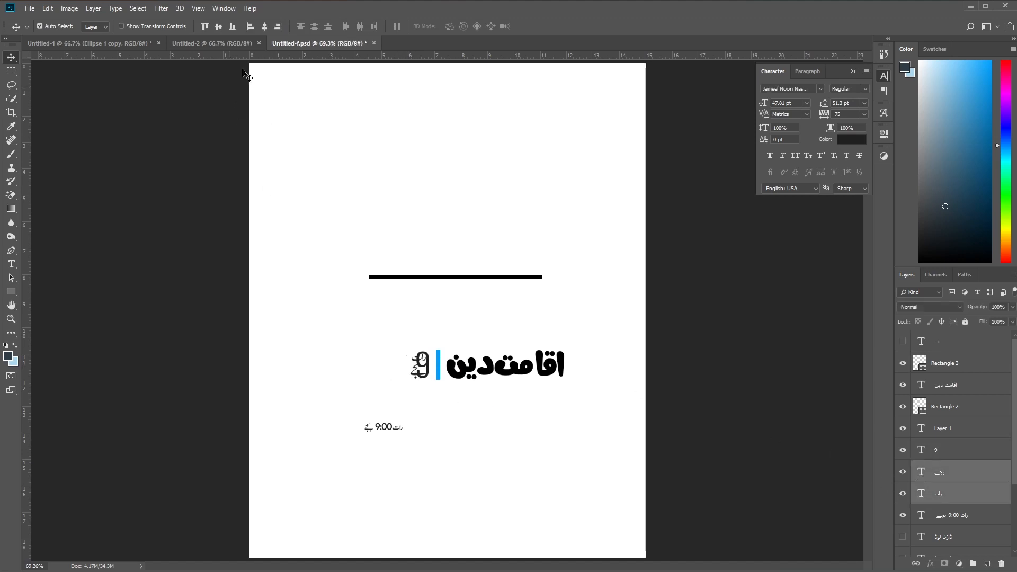
key("Left")
key("Left")
key("Left")
key("Left")
key("Left")
key("Left")
key("Left")
key("Left")
key("Right")
key("Right")
key("Right")
key("Right")
key("Right")
key("Right")
key("Right")
key("Right")
key("Right")
key("Right")
key("Right")
key("Right")
key("Right")
key("Right")
key("Right")
key("Right")
key("Right")
key("Right")
left_click(379, 474)
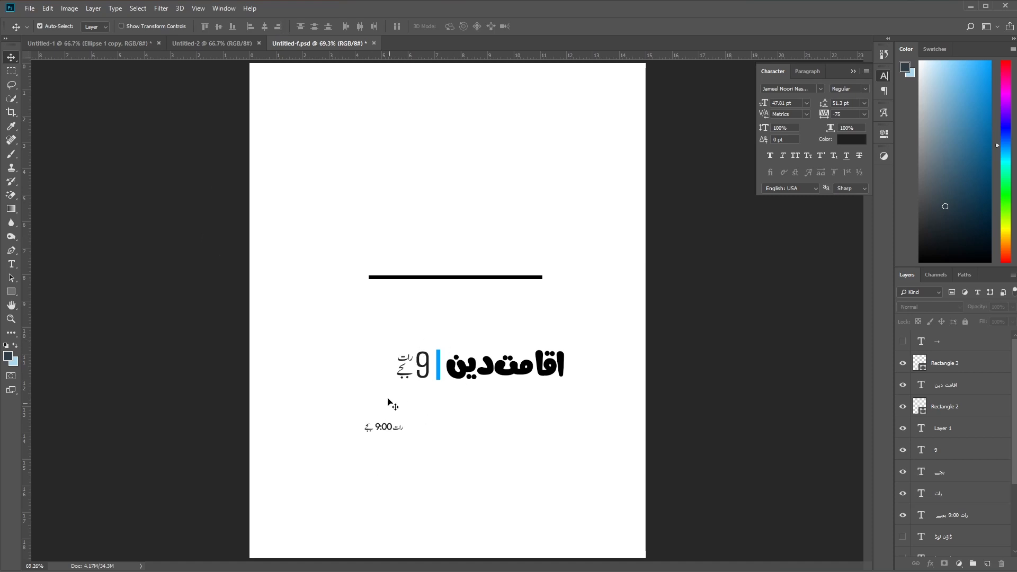
Step: Set the font weight of the large 9 to Medium
left_click(431, 366)
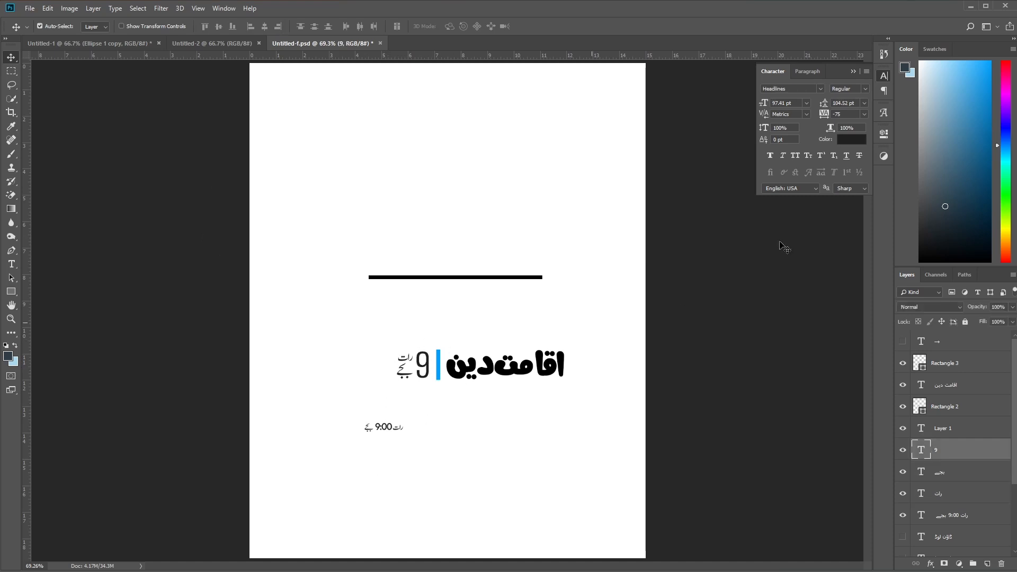
left_click(863, 88)
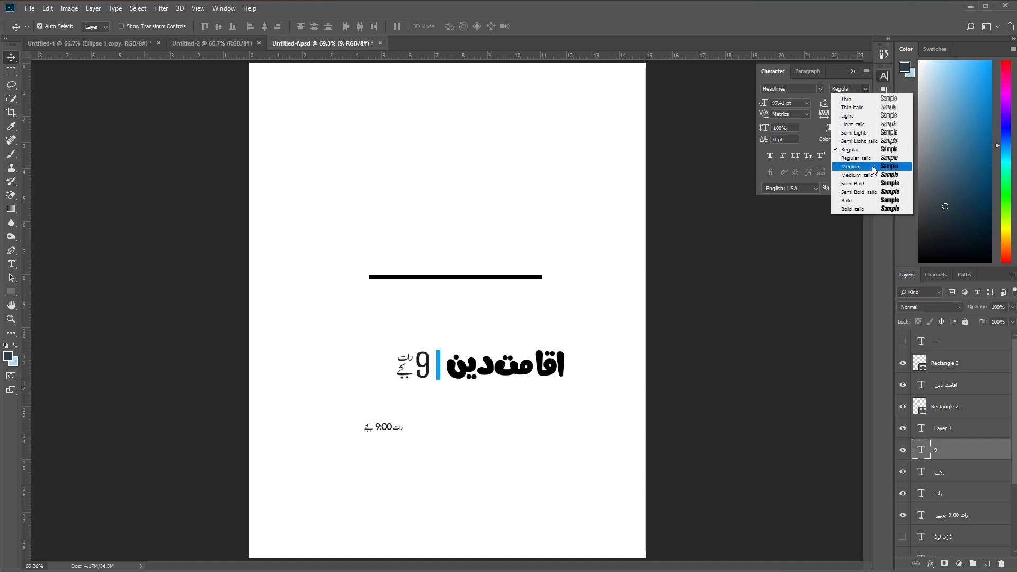
left_click(873, 167)
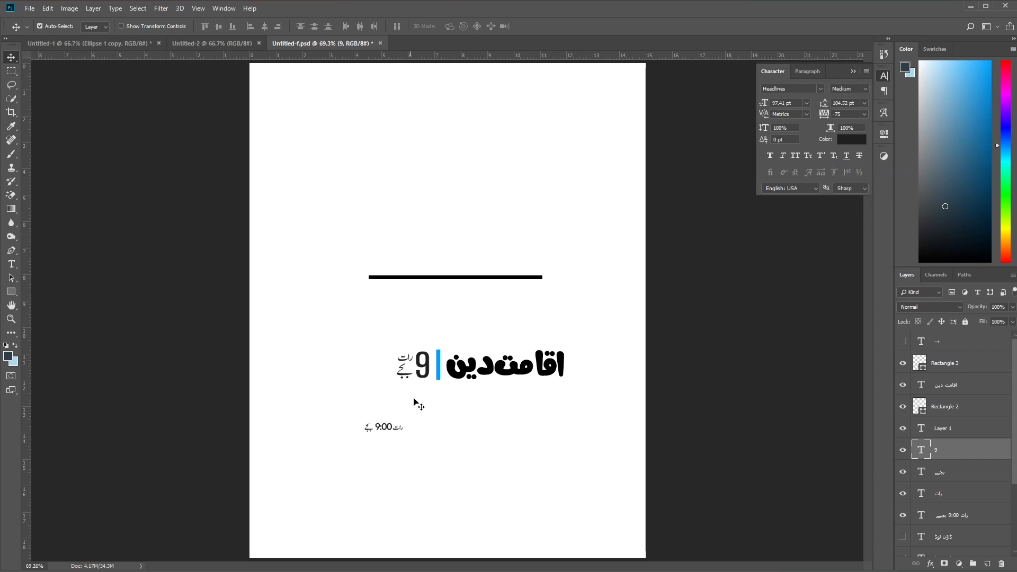
left_click_drag(352, 343, 435, 391)
left_click(370, 336)
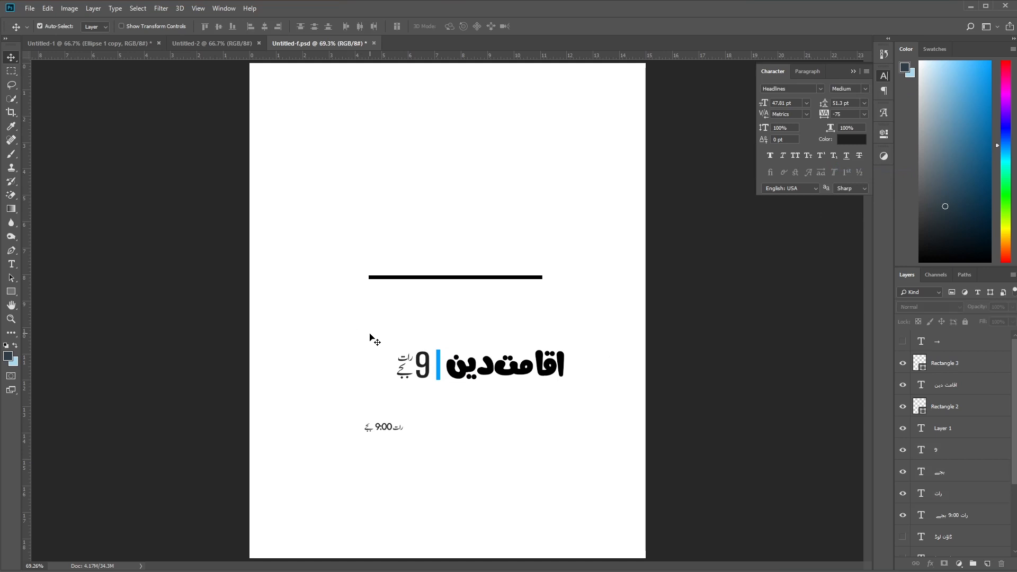
Step: Move the small "رات 9:00 بجے" line to the empty area above and left of the title composition
left_click_drag(378, 431, 431, 420)
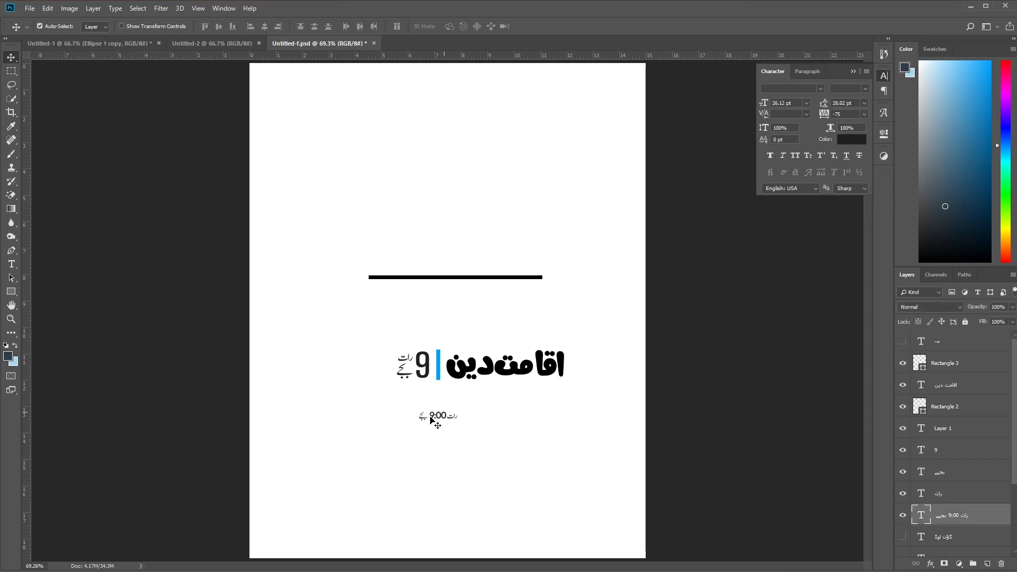
key("ctrl+plus")
left_click_drag(425, 464, 265, 313)
left_click(11, 264)
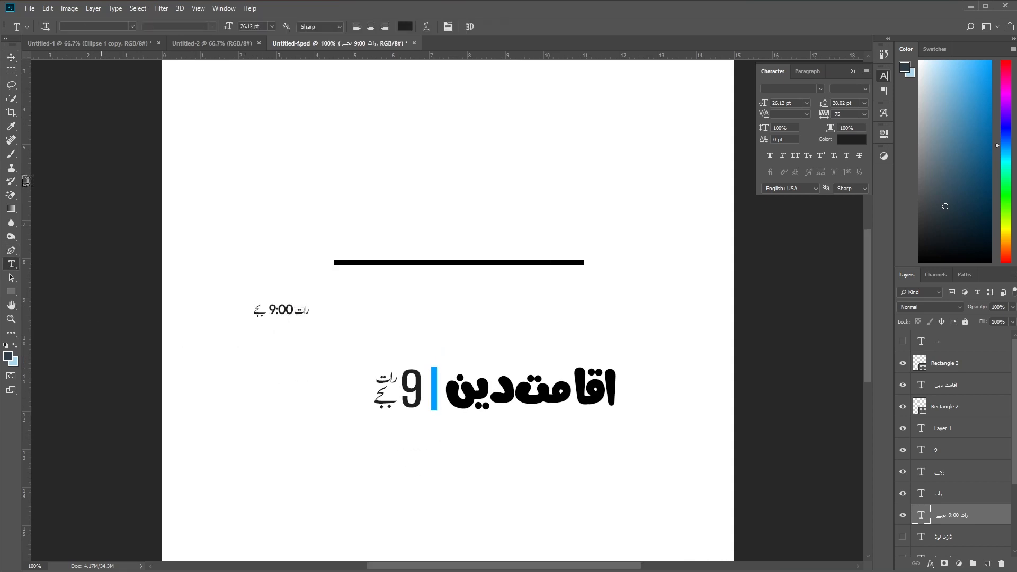
left_click(10, 61)
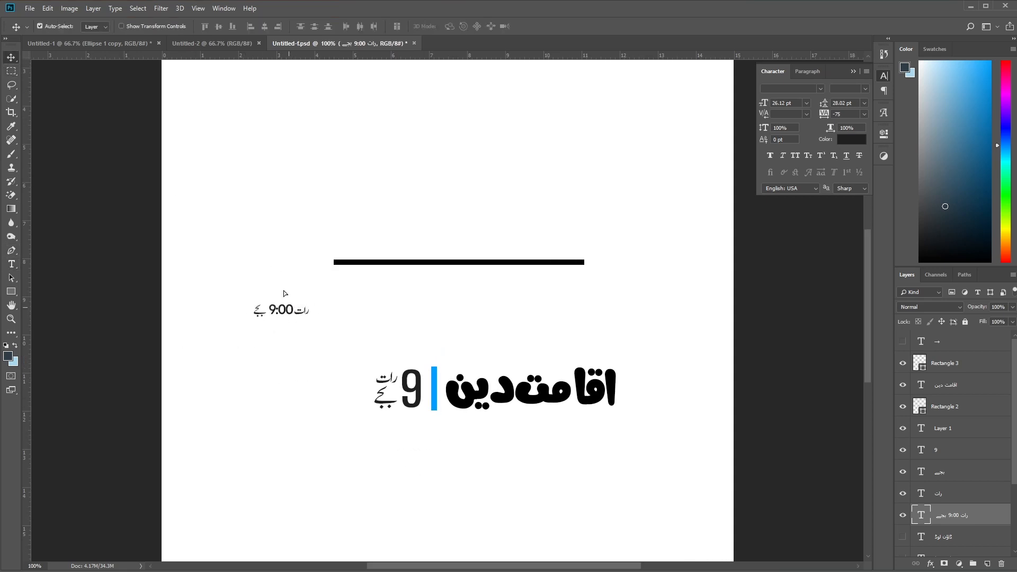
left_click_drag(292, 314, 281, 268)
left_click(8, 265)
left_click(11, 58)
left_click_drag(265, 268, 277, 308)
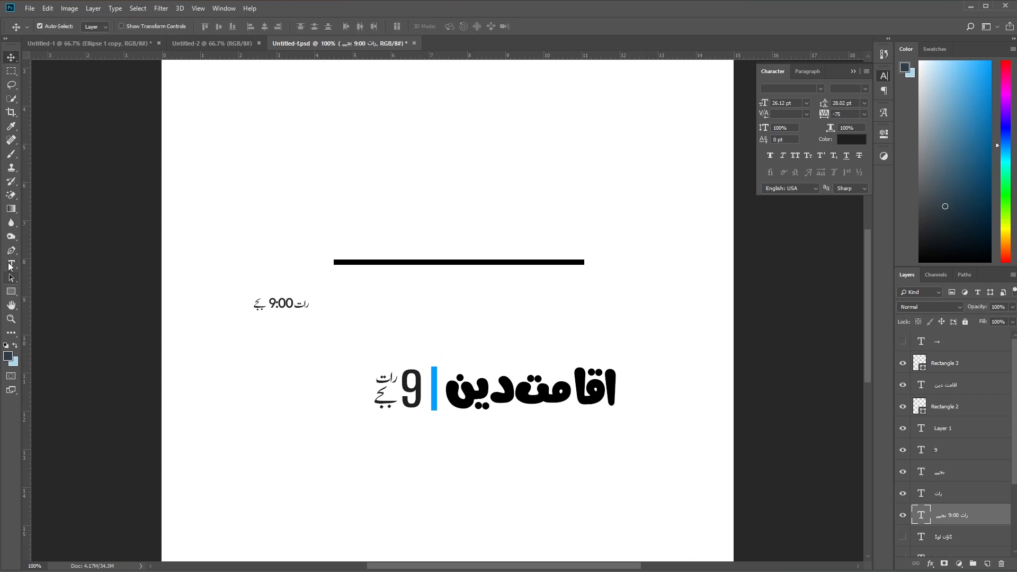
Step: Format the "00" in the small "رات 9:00 بجے" line as subscript
left_click(10, 264)
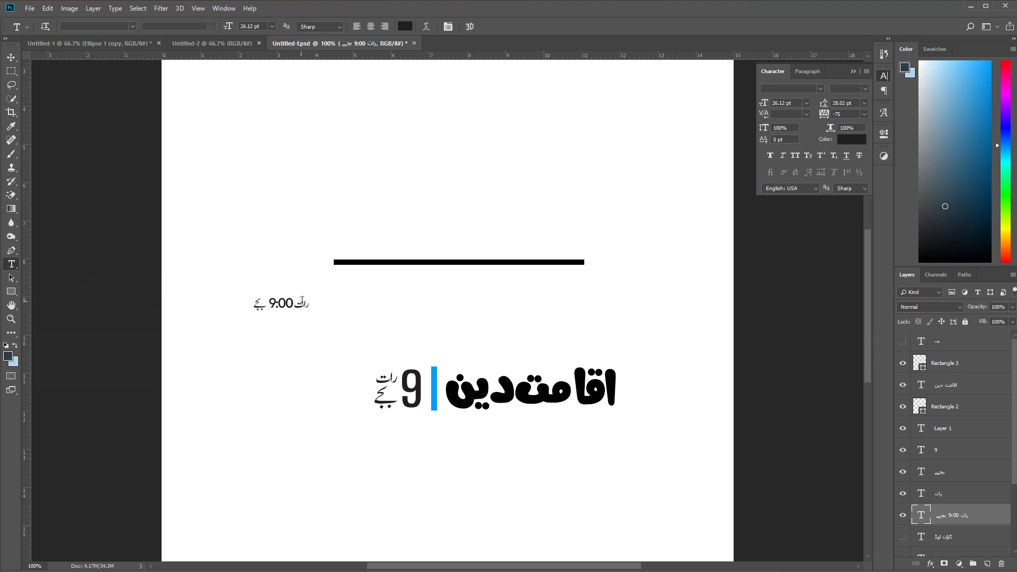
left_click_drag(278, 300, 292, 303)
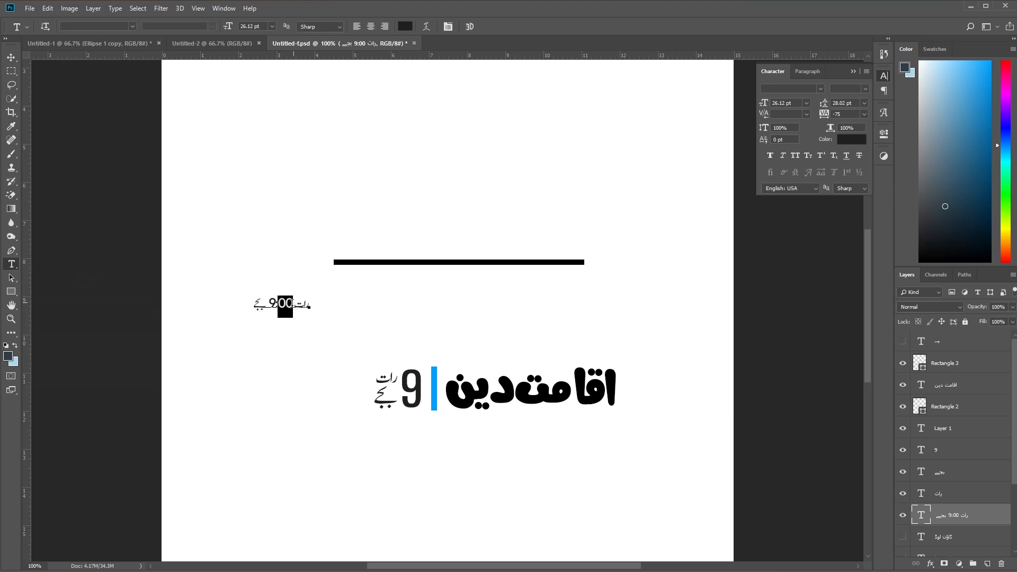
left_click(833, 154)
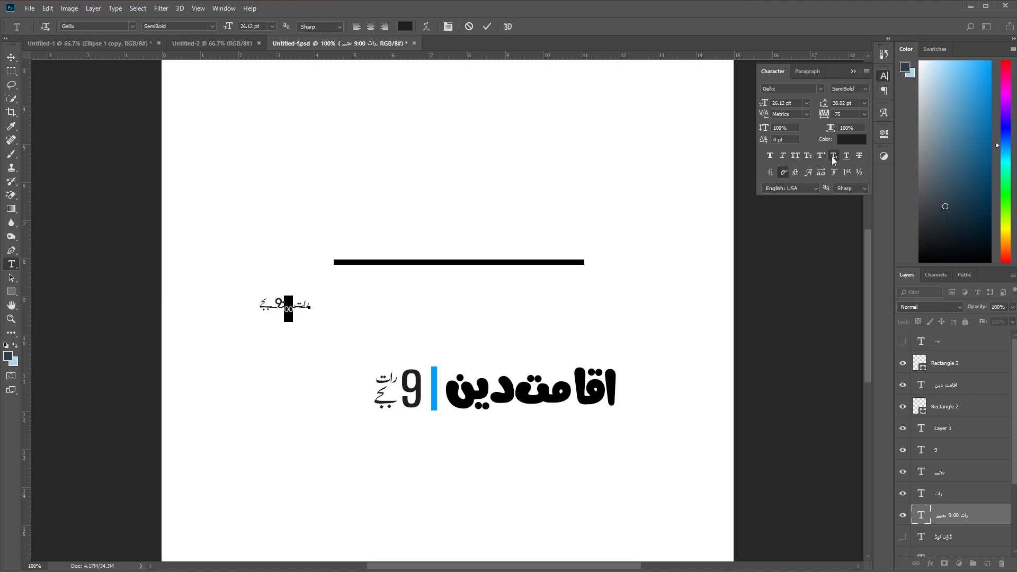
Step: Set the leading of the "00" to Auto and shift the small time line slightly down and left
left_click(864, 103)
left_click(847, 112)
left_click(10, 57)
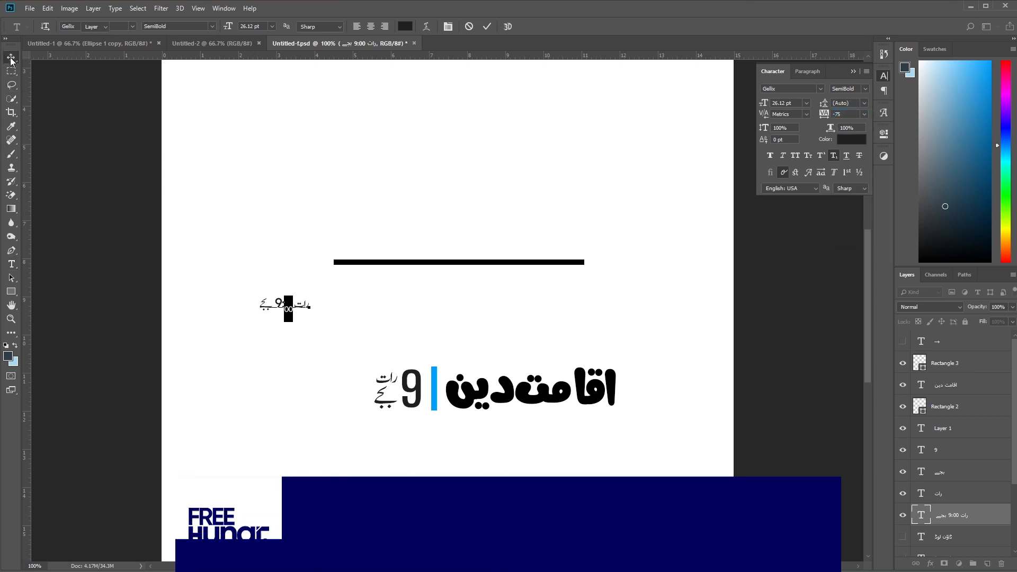
left_click_drag(290, 306, 282, 314)
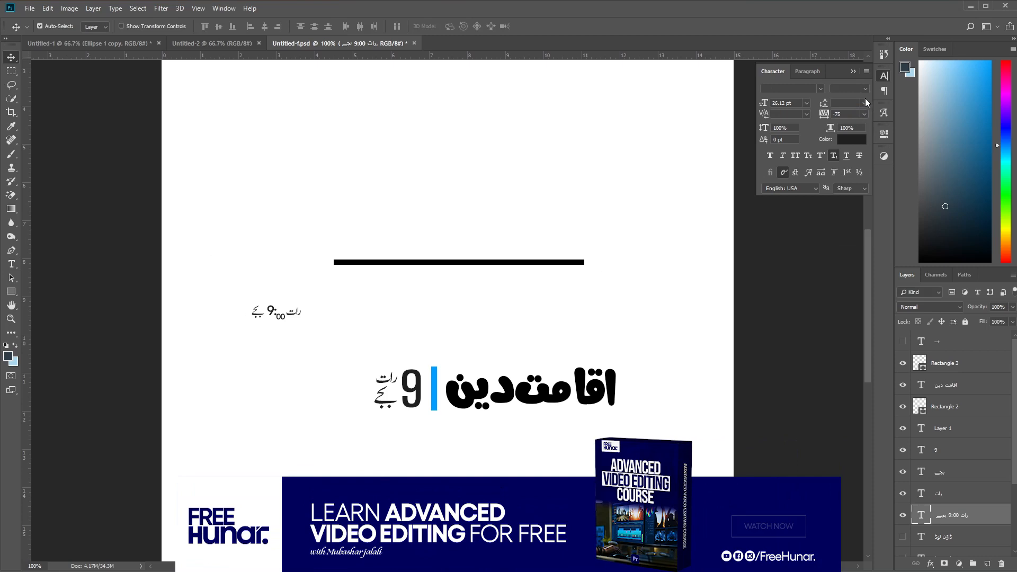
Step: Set the leading of the whole small time line to 6 pt and turn on small caps
left_click(863, 102)
left_click(858, 125)
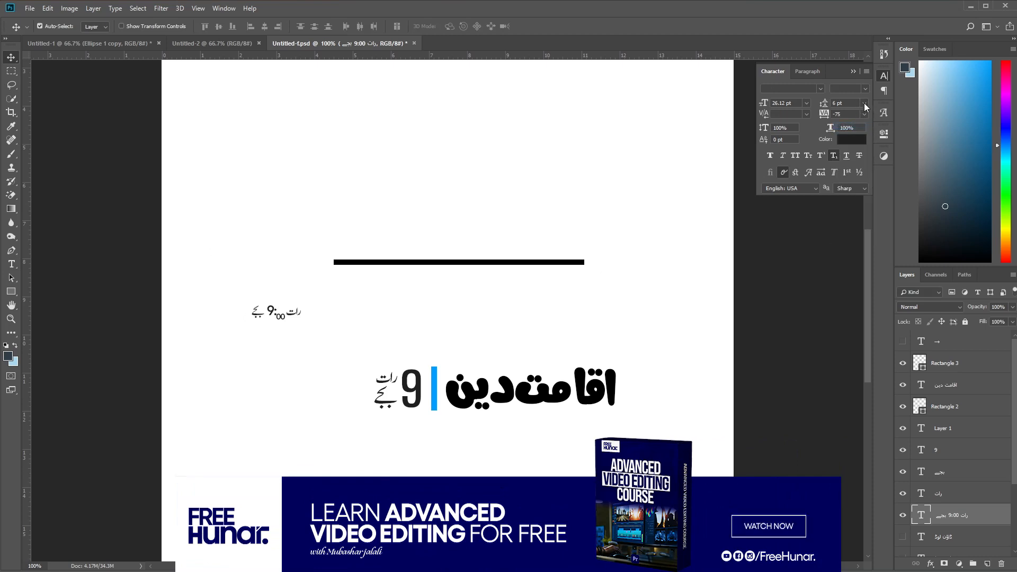
left_click(864, 104)
left_click(271, 312)
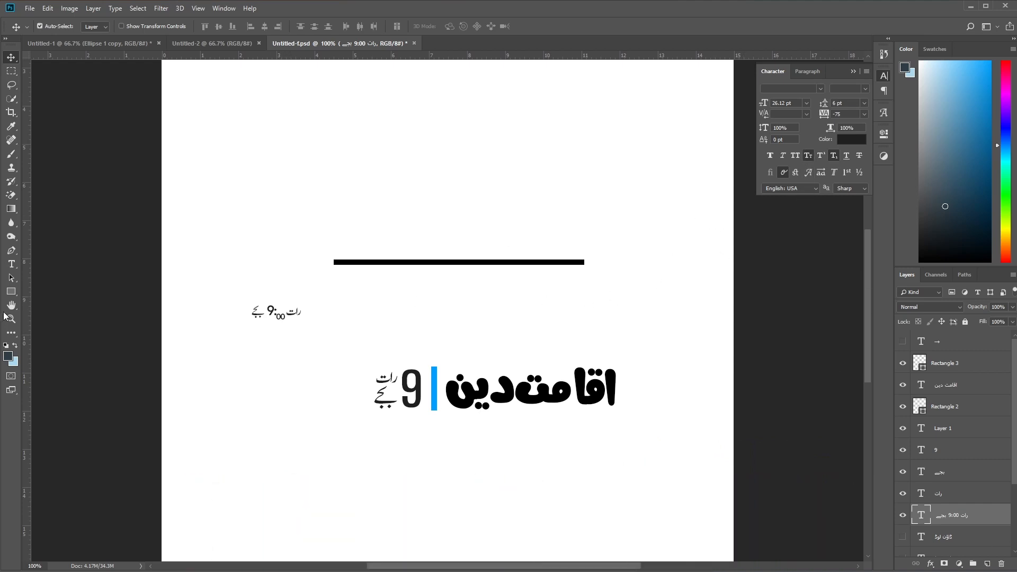
Step: Compare superscript with subscript on "9:00", turn its small caps off and shift the small line slightly right
left_click(11, 263)
mouse_move(276, 316)
left_mouse_down()
mouse_move(267, 317)
mouse_move(293, 313)
left_mouse_up()
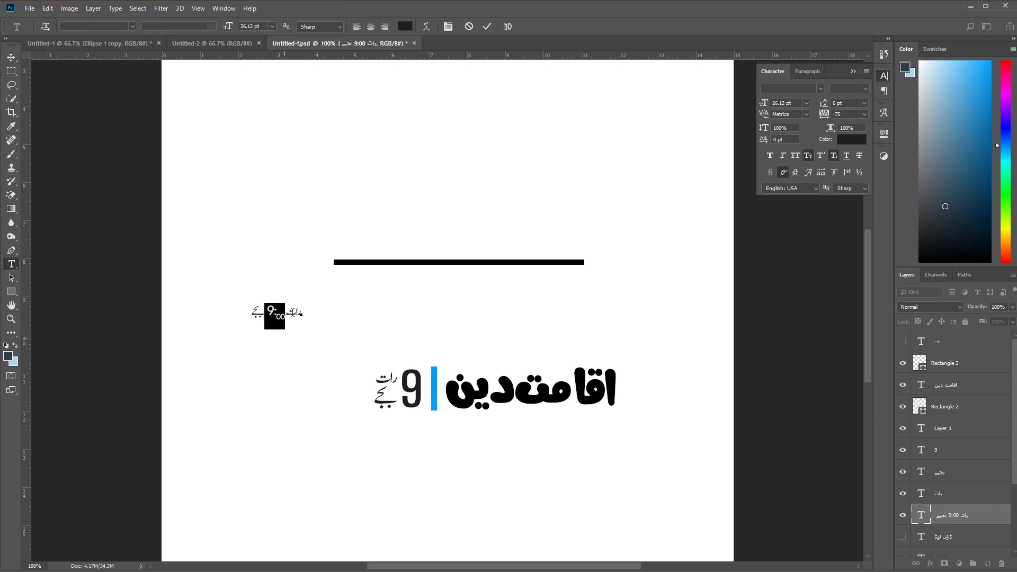
left_click(833, 155)
left_click(819, 158)
left_click(833, 156)
left_click(808, 158)
left_click(870, 89)
left_click(866, 187)
left_click(11, 55)
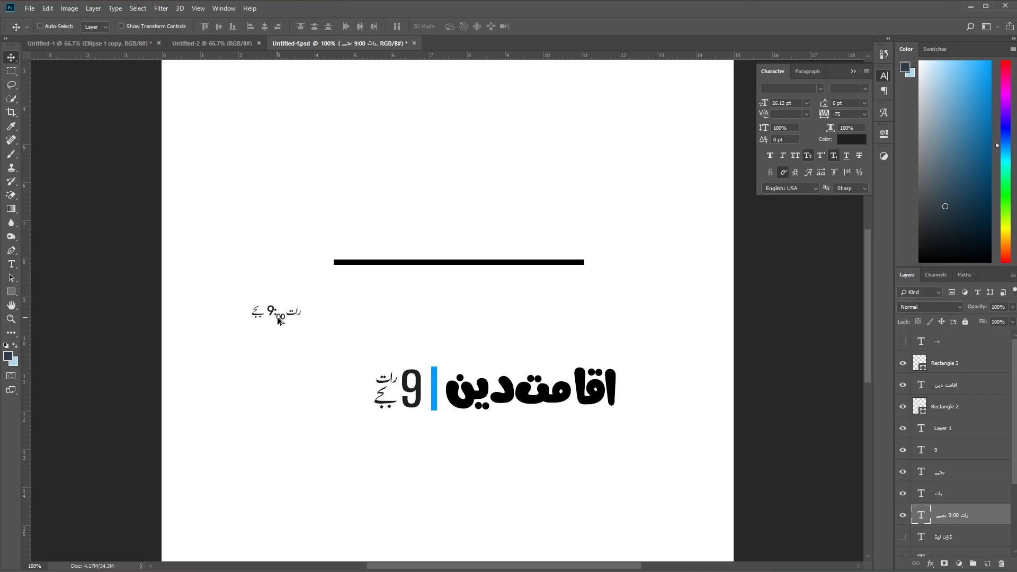
left_click_drag(293, 318, 303, 316)
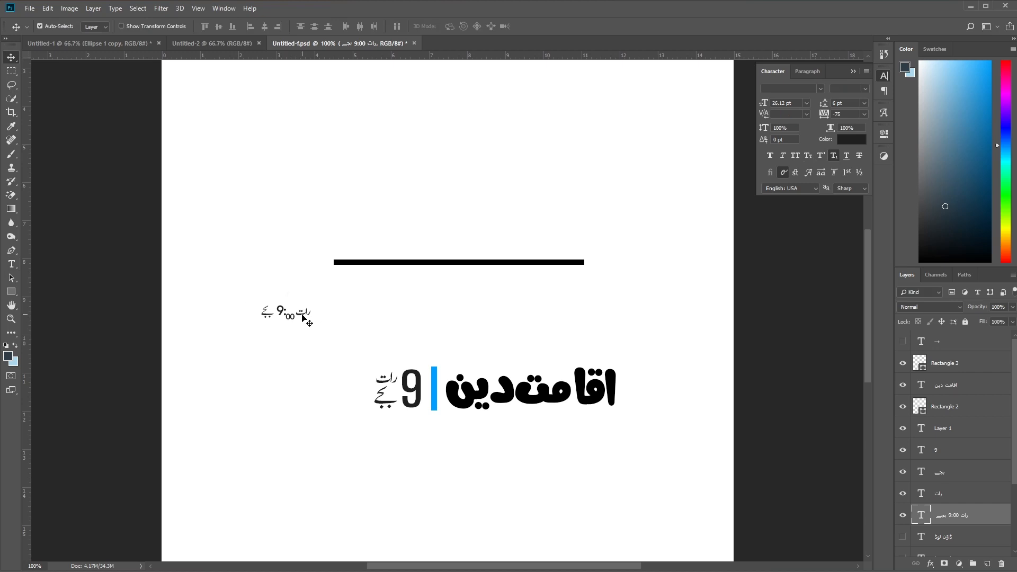
Step: Delete the small "رات 9:00 بجے" line and the blue divider bar beside the title
key("Delete")
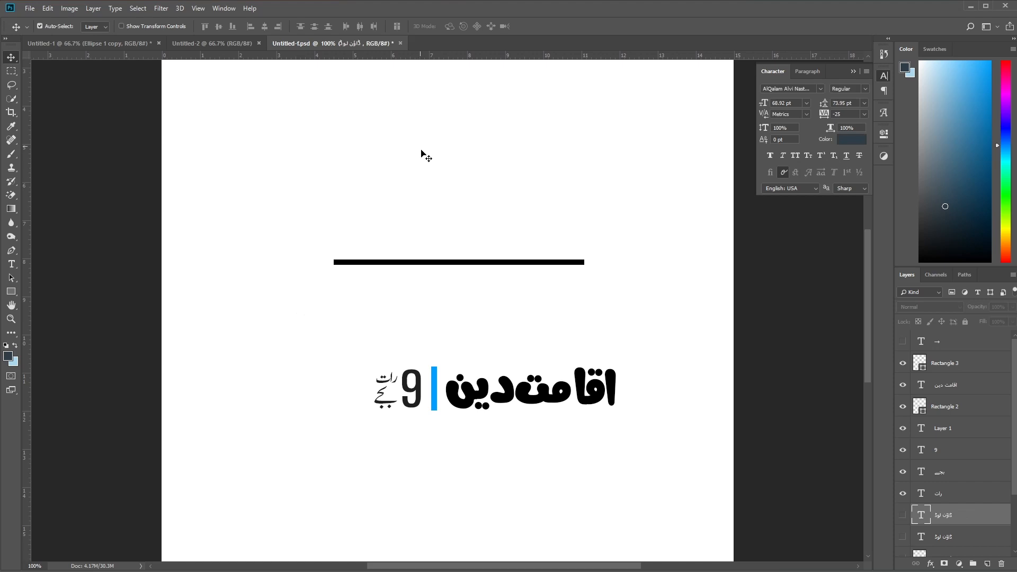
scroll(459, 336, "down", 2)
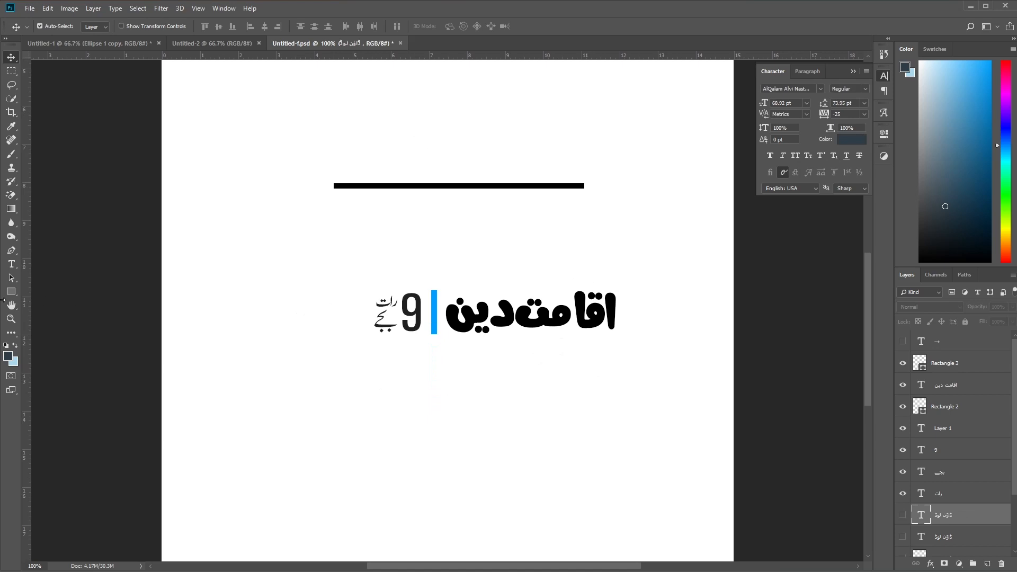
left_click(11, 291)
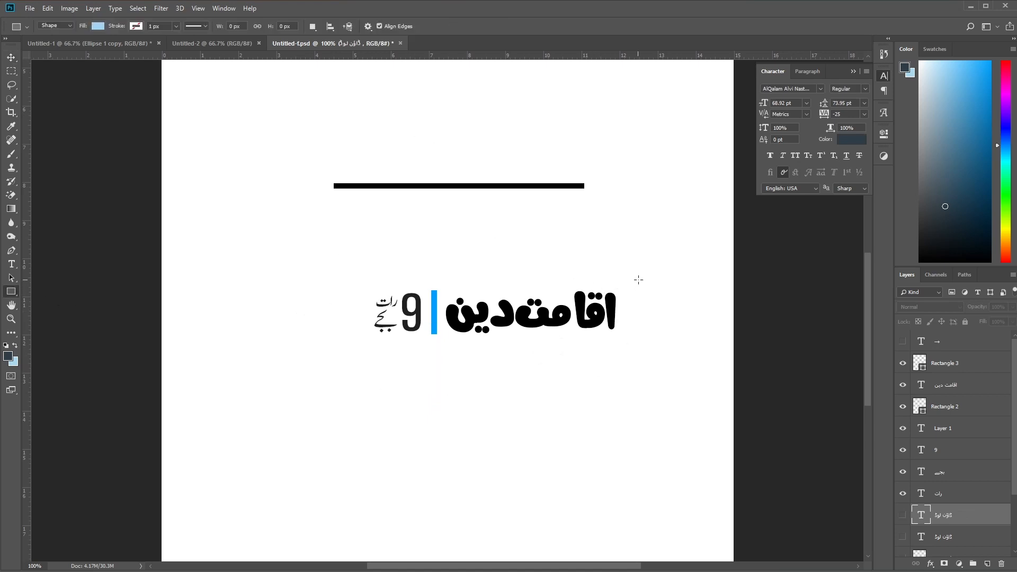
left_click(12, 56)
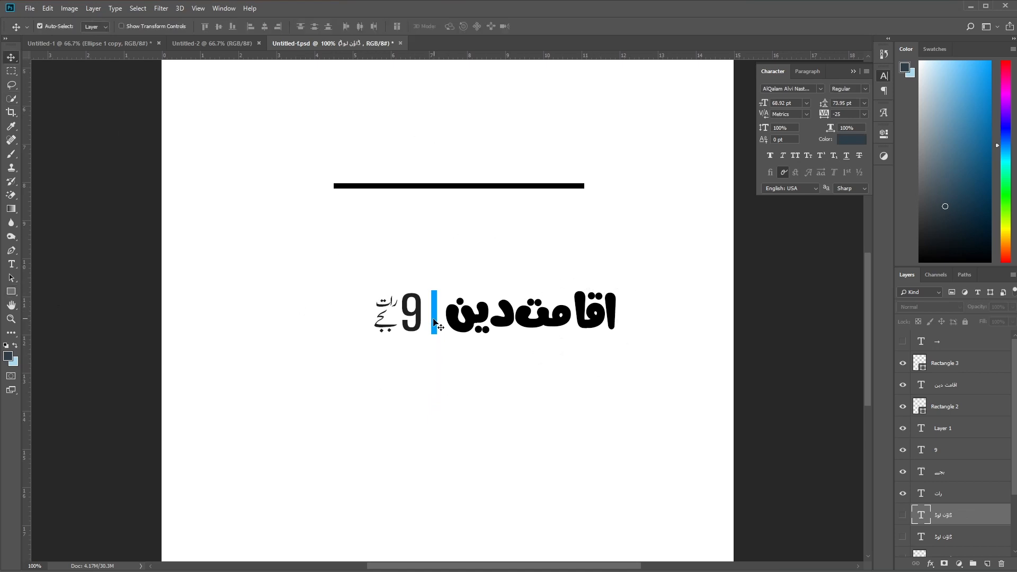
left_click_drag(434, 323, 425, 520)
key("Delete")
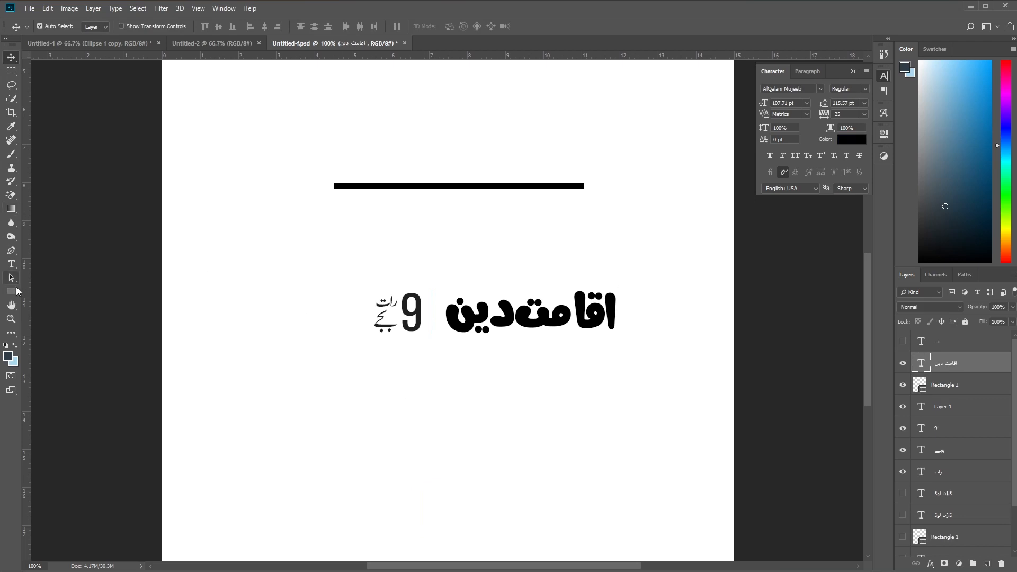
Step: Draw a rectangle about 363 × 102 px over the title "اقامت دین" and fill it with bright blue (00aeef)
left_click(11, 291)
left_click_drag(633, 284, 440, 339)
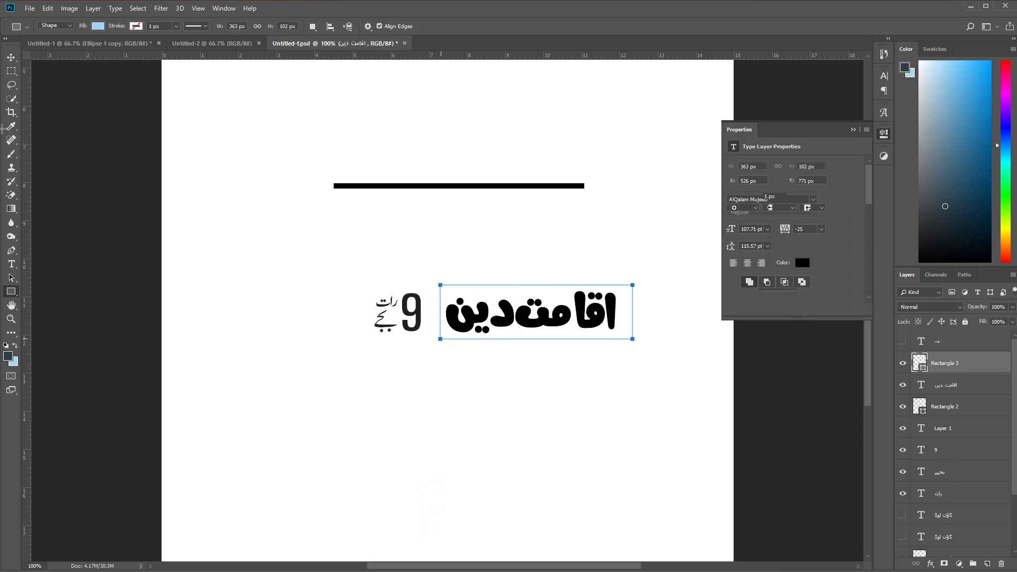
left_click(10, 57)
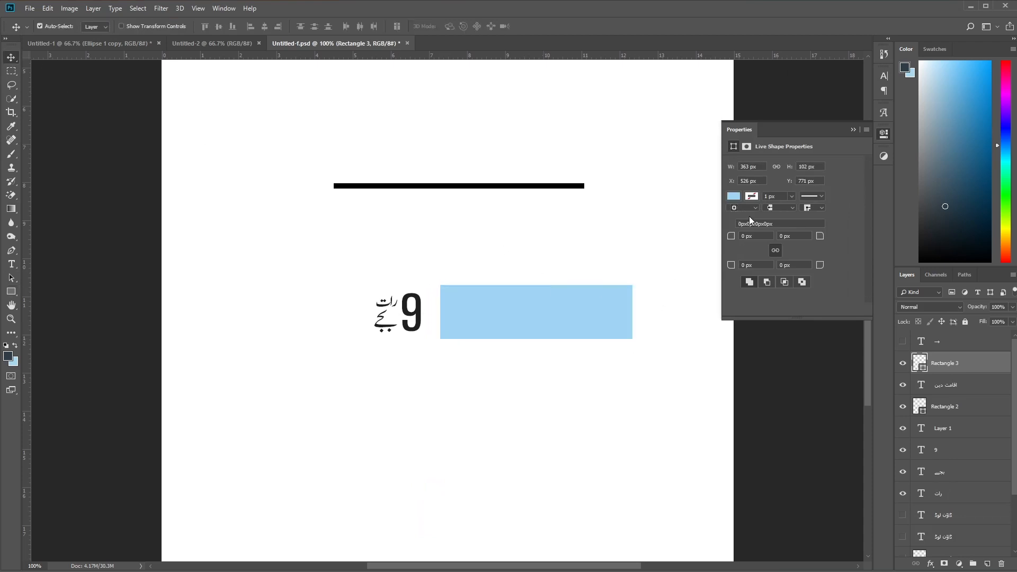
left_click(736, 198)
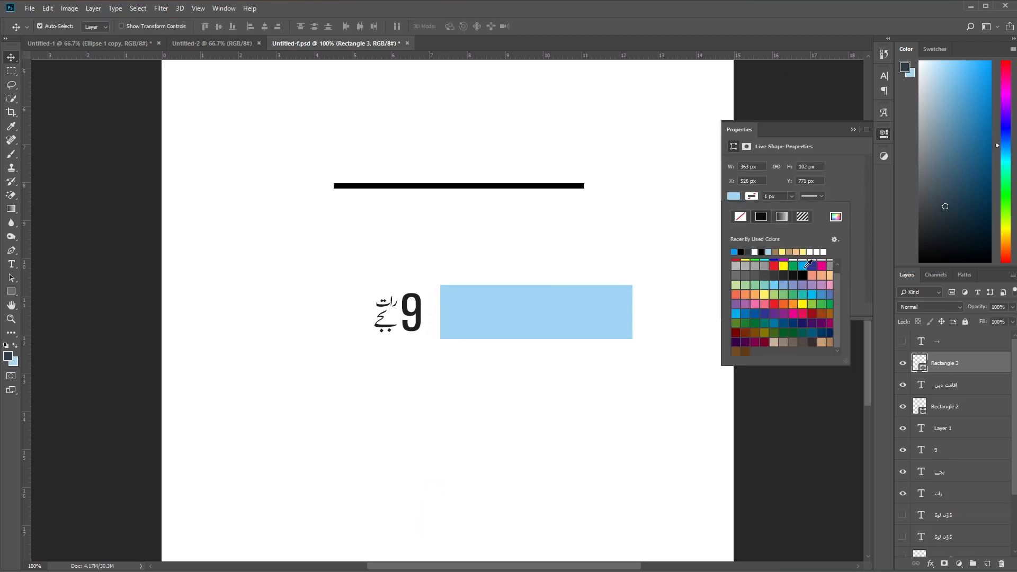
left_click(802, 266)
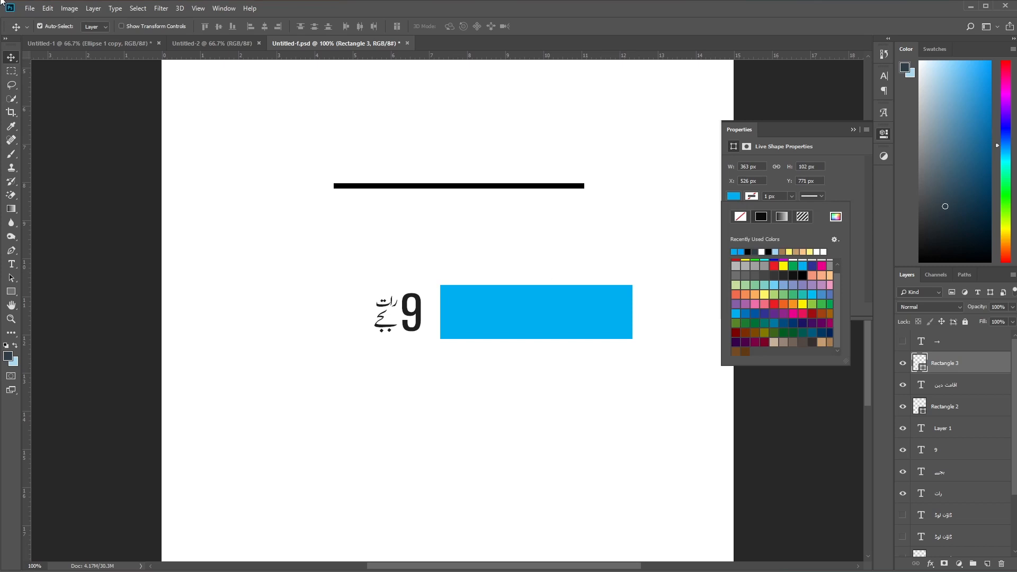
Step: Place the blue rectangle behind the title text and center the two horizontally on each other
left_click(13, 55)
left_click_drag(959, 364, 963, 392)
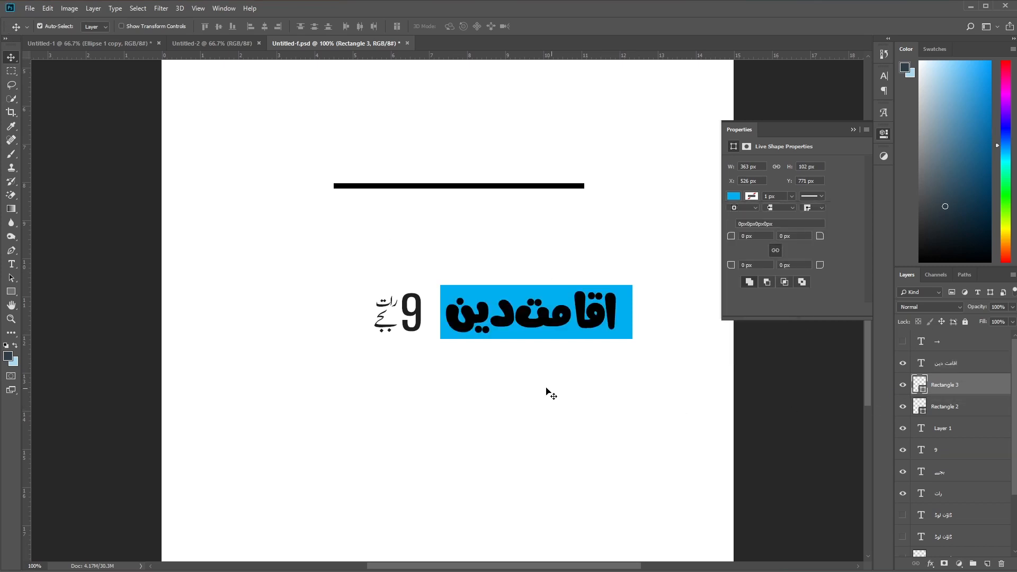
left_click_drag(656, 273, 430, 370)
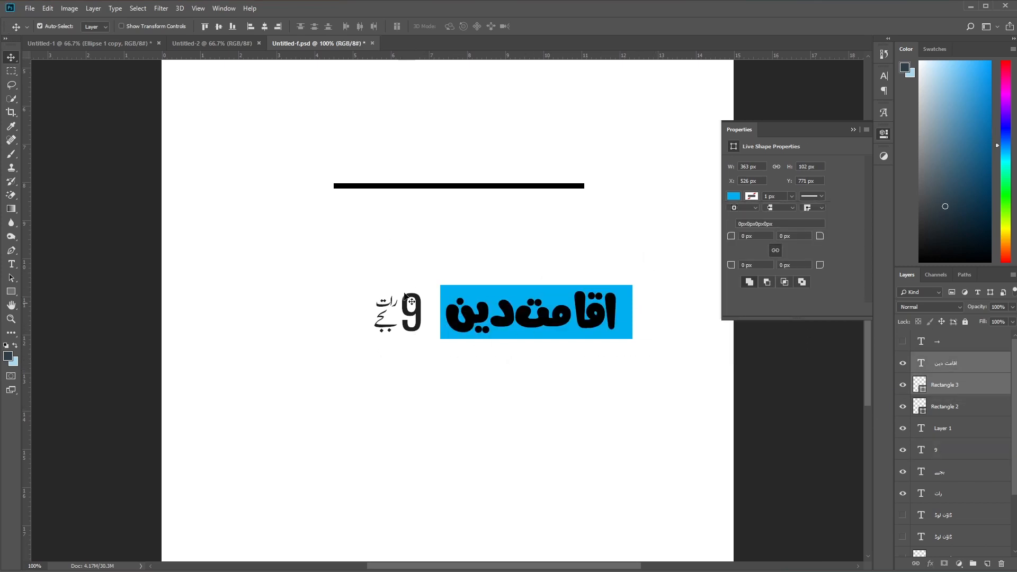
left_click(264, 26)
left_click(529, 354)
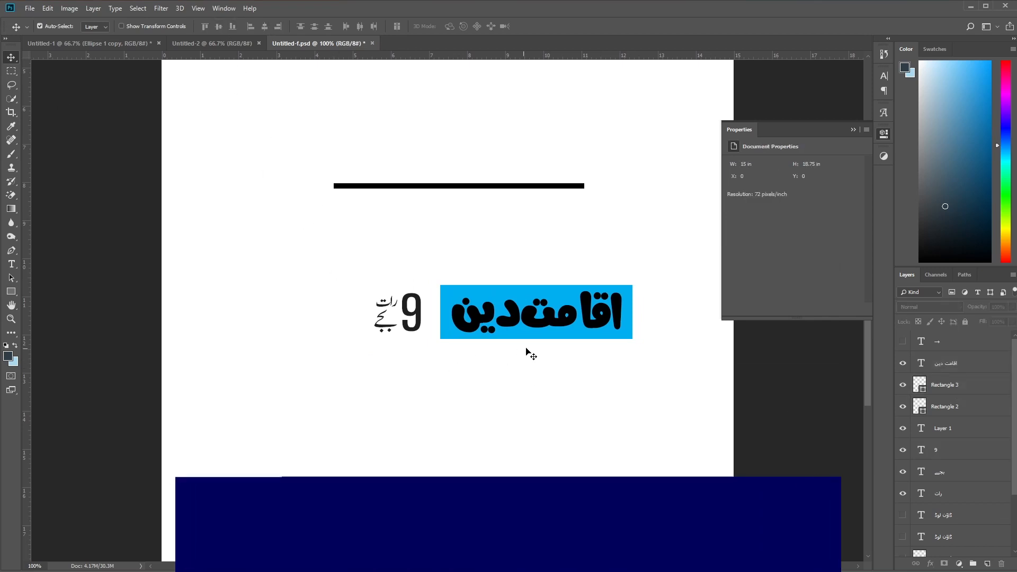
Step: Duplicate the blue rectangle against the left side of the title block and narrow the copy to about 130 px
left_click_drag(547, 338, 365, 355)
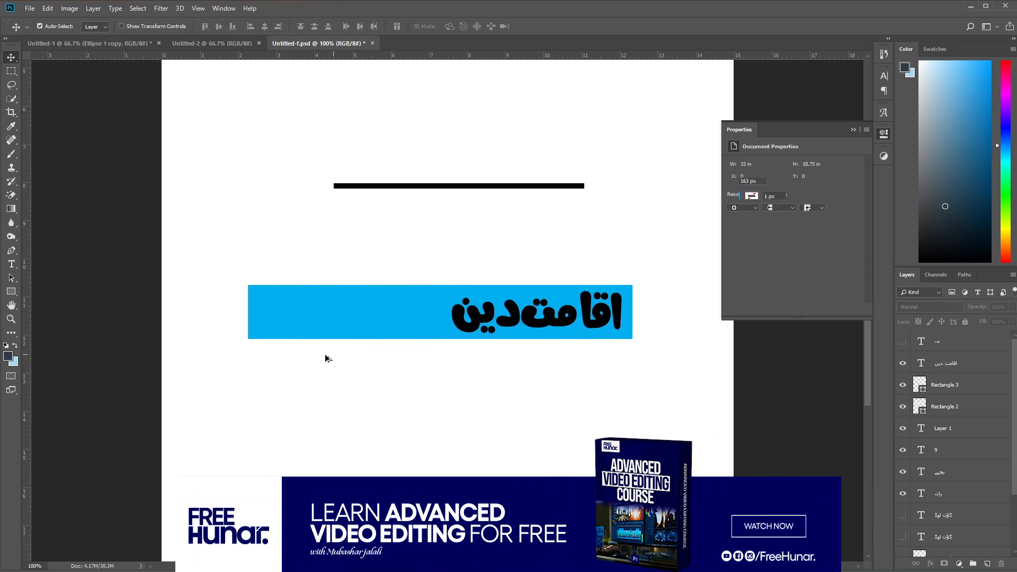
key("ctrl+j")
key("ctrl+t")
left_click_drag(245, 311, 366, 306)
key("Return")
Step: Fill the narrow rectangle with dark blue (00648a) and place its layer below the "9", "رات" and "بجے" texts
left_click(734, 197)
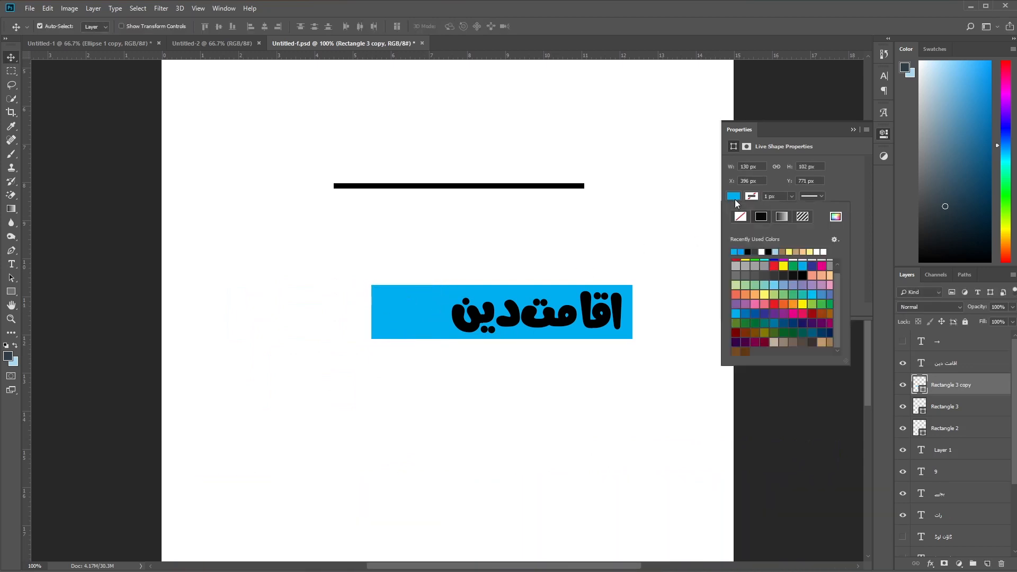
left_click(836, 217)
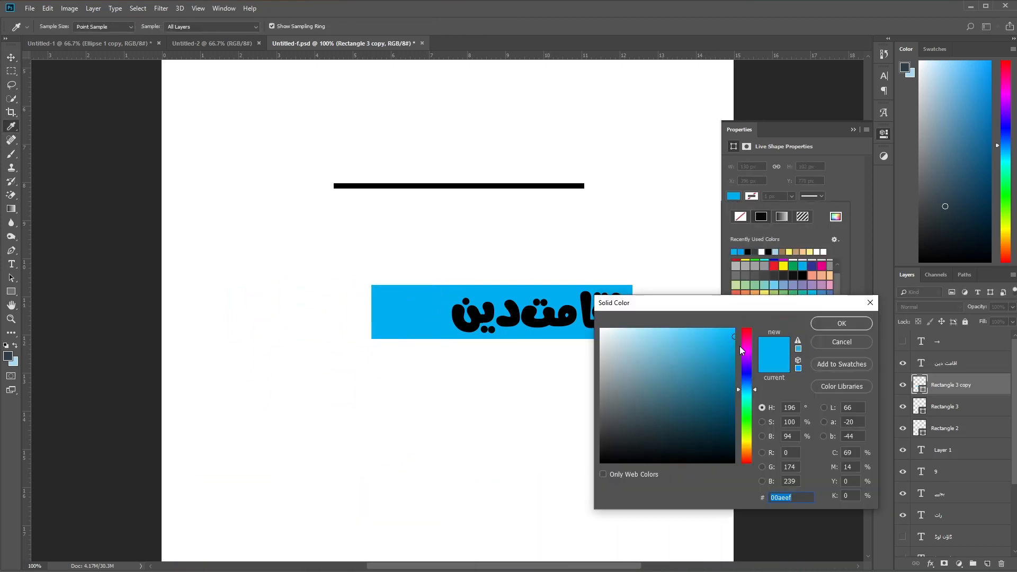
left_click(735, 390)
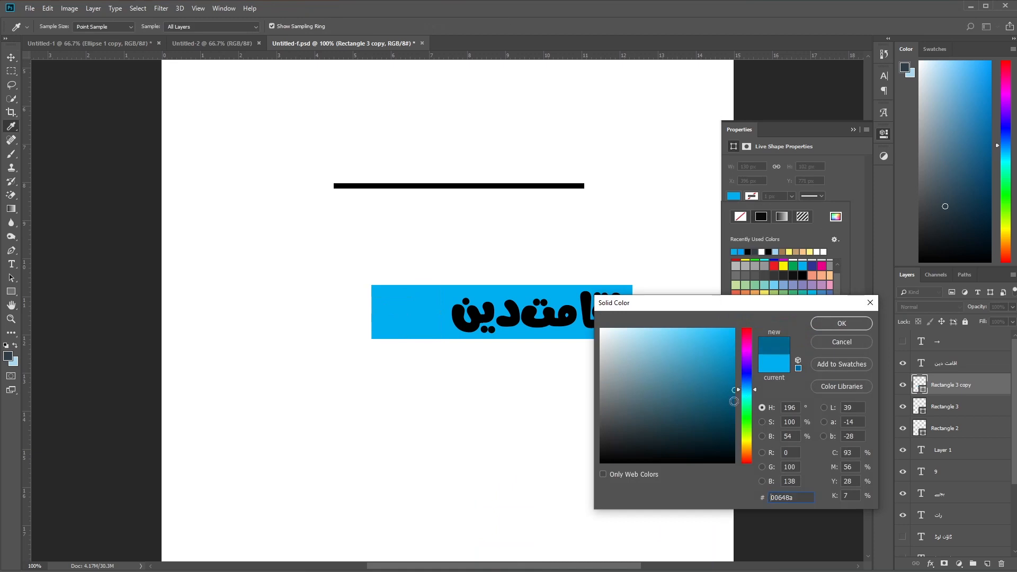
left_click(858, 324)
left_click_drag(977, 382, 969, 516)
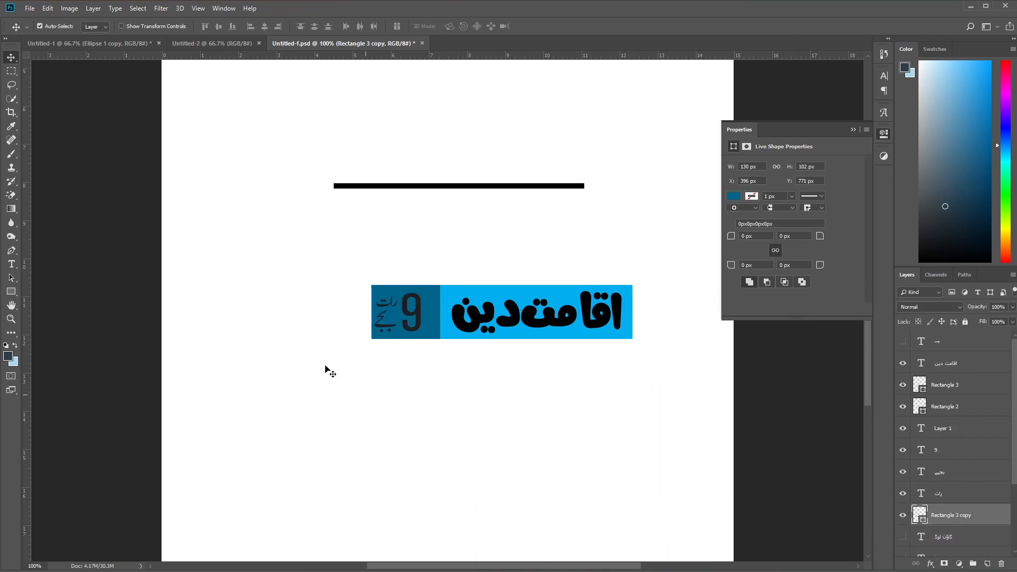
Step: Convert the "9", "رات" and "بجے" text layers into one Smart Object and center it horizontally in the dark blue box
left_click(946, 490)
left_click(947, 459, "shift")
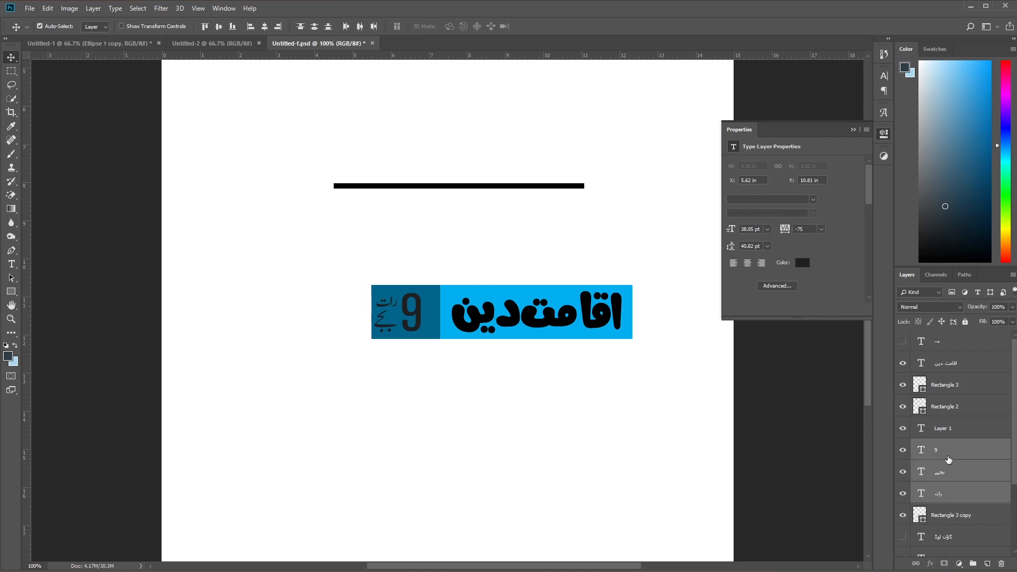
right_click(947, 459)
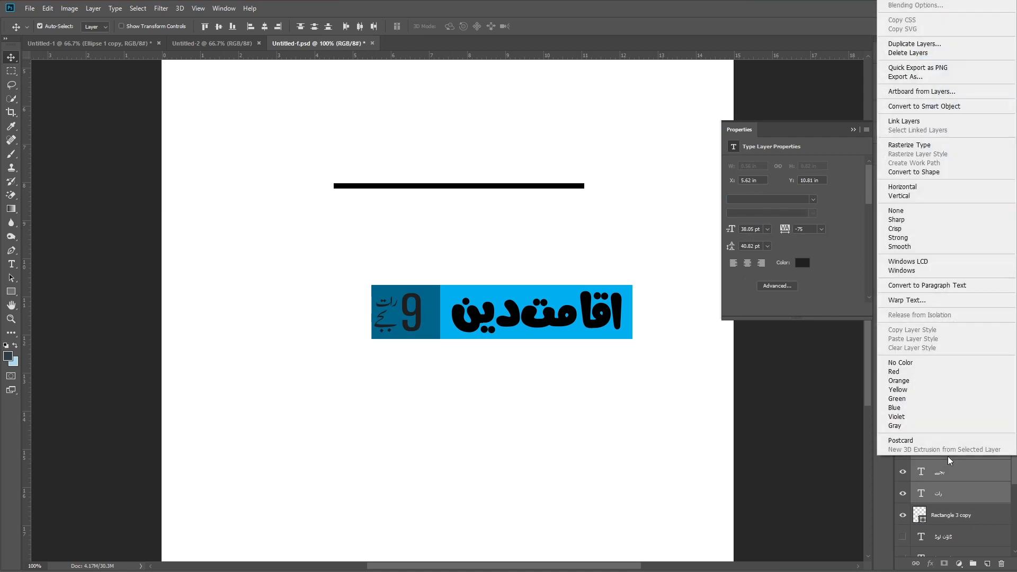
left_click(926, 107)
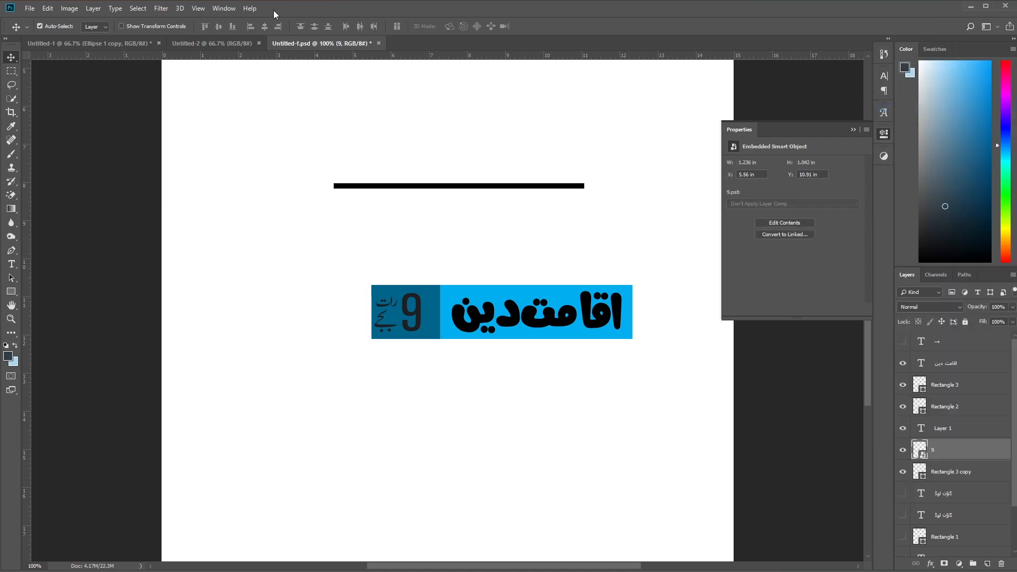
left_click(965, 471, "ctrl")
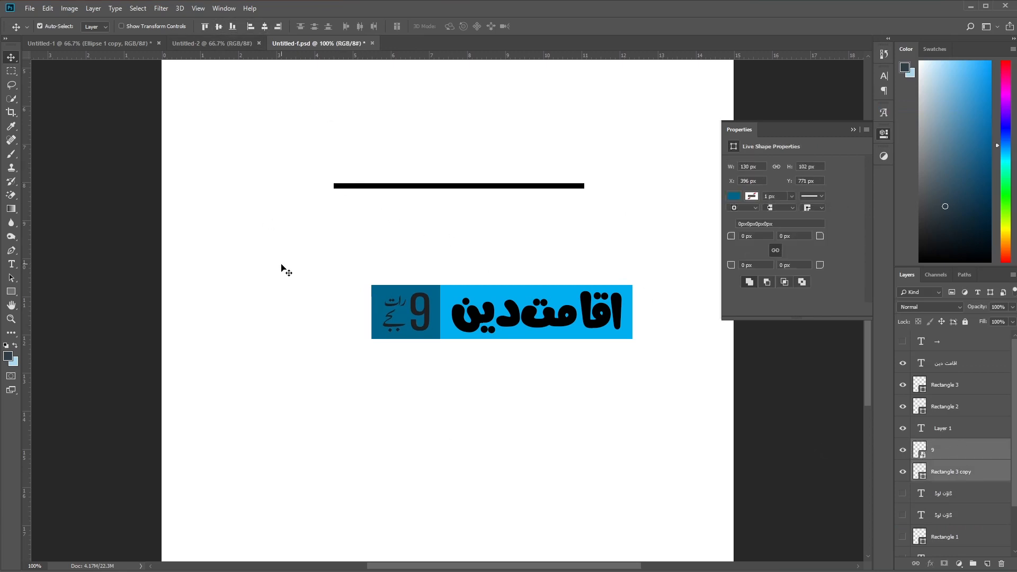
Step: Move the whole banner, with its title, time and both boxes, down and to the left on the page
left_click_drag(291, 280, 706, 361)
left_click_drag(500, 319, 428, 400)
left_click(352, 432)
left_click(381, 420)
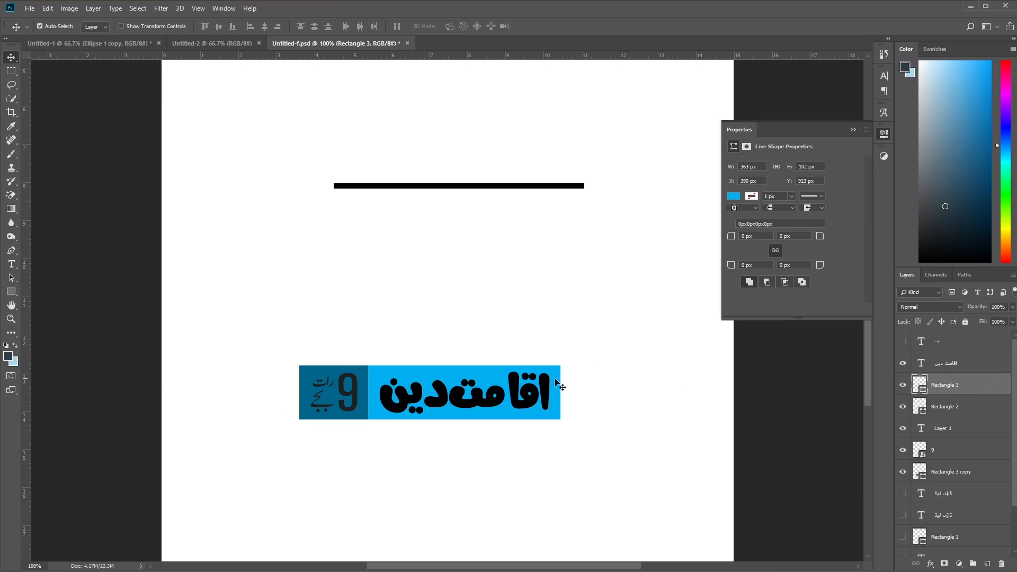
left_click(402, 402)
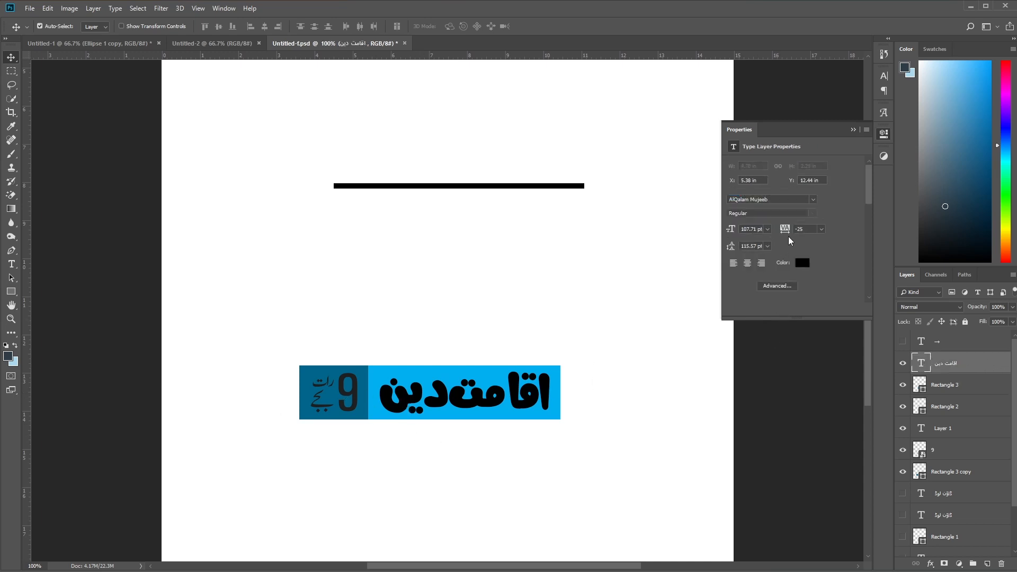
Step: Apply a white (ffffff) Color Overlay to the time Smart Object, leaving Gradient Overlay off
left_click(341, 414)
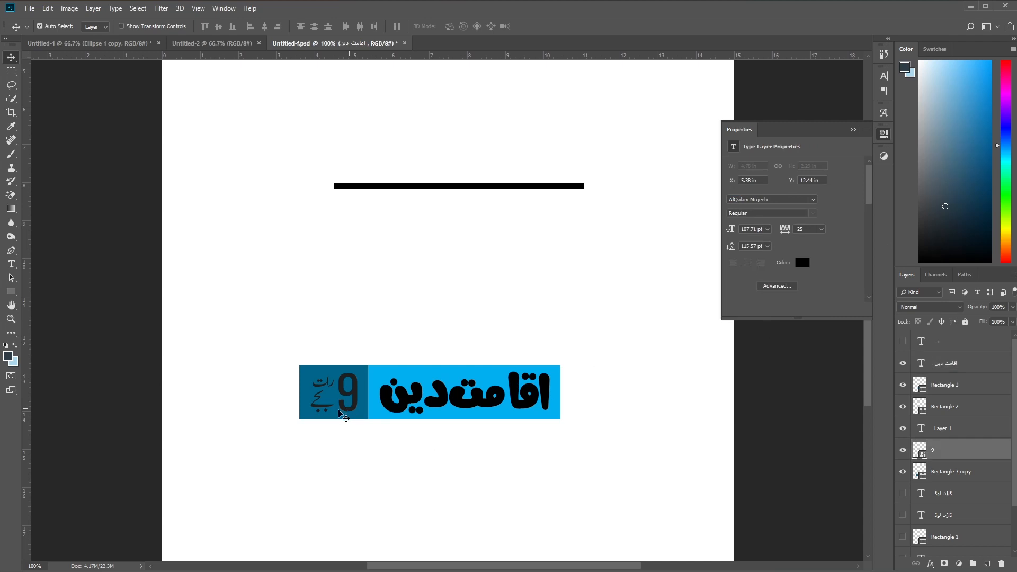
double_click(973, 457)
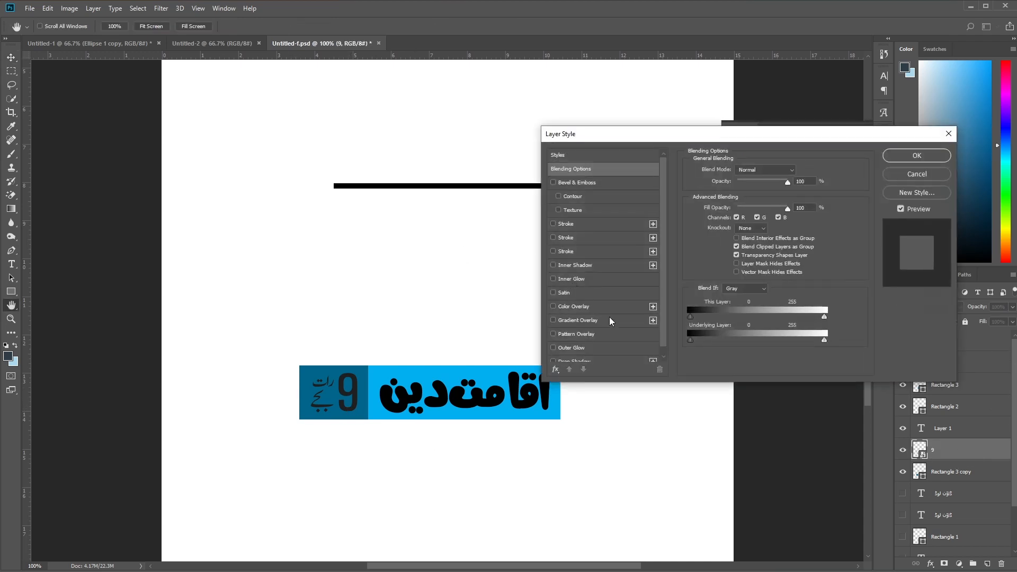
left_click(577, 321)
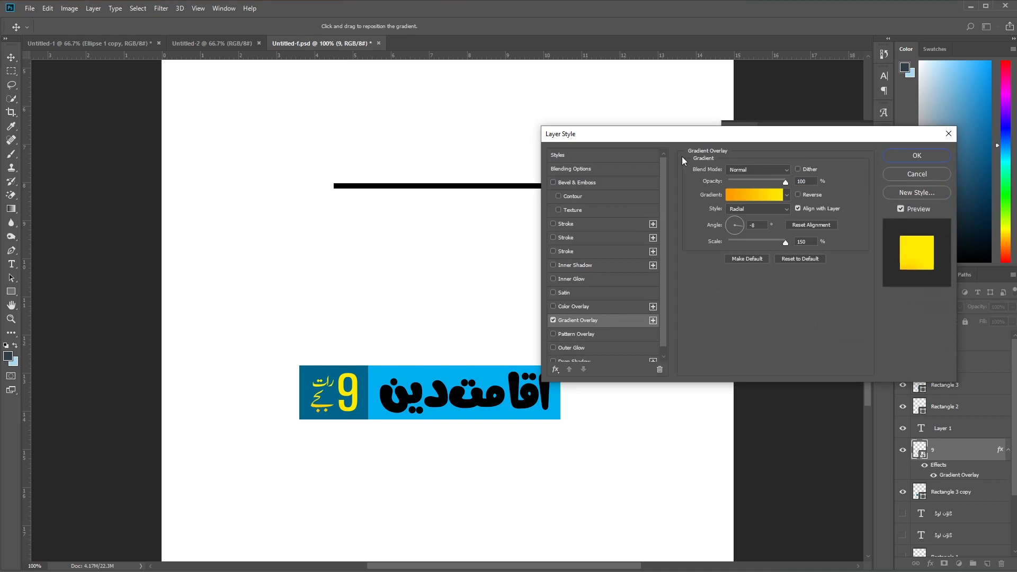
left_click(553, 321)
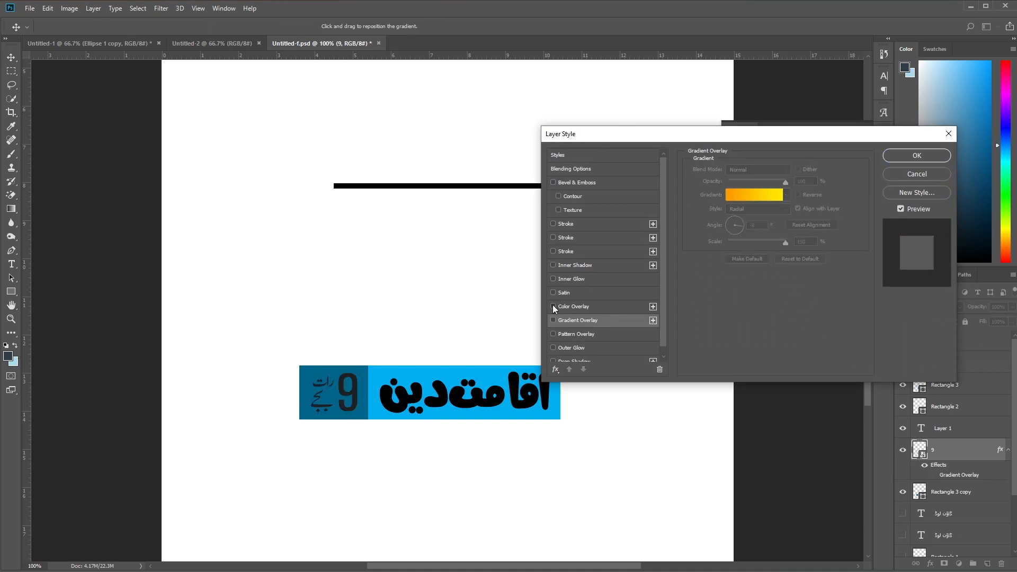
left_click(552, 306)
left_click(598, 305)
left_click(798, 171)
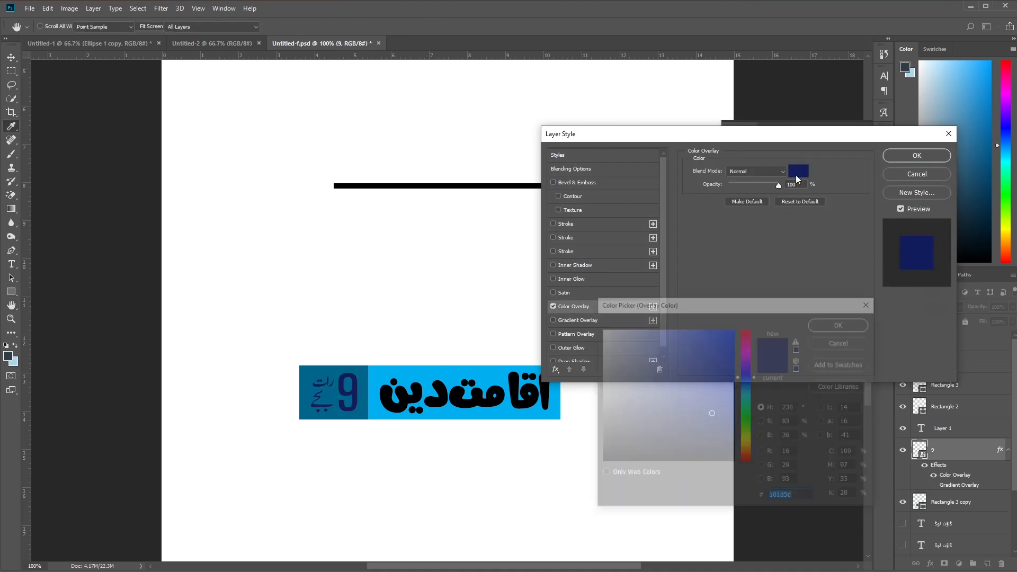
type("ffffff")
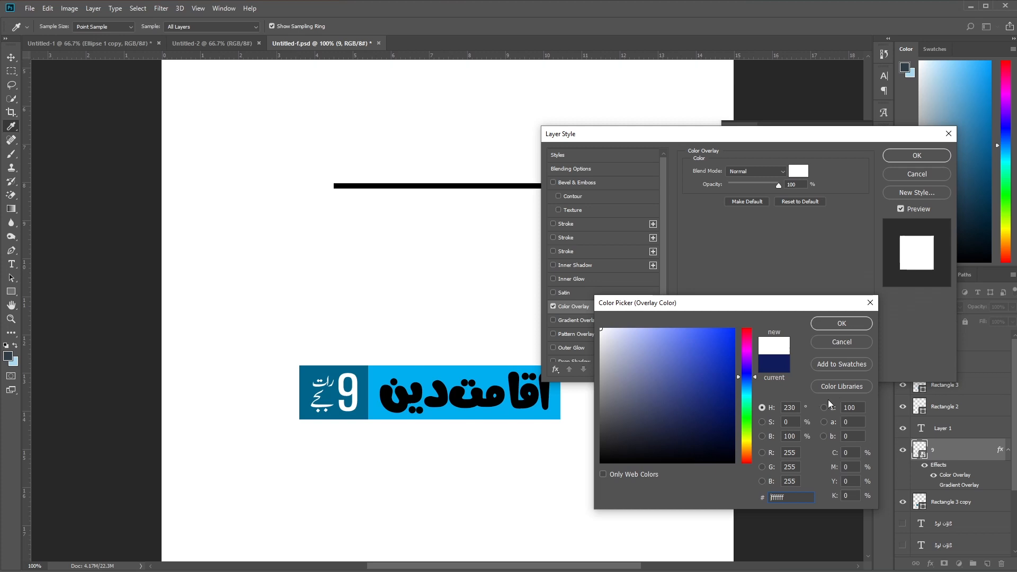
left_click(847, 326)
key("Return")
Step: Reposition the whole banner up and to the right, with its boxes at about X 366 px, Y 782 px
left_click_drag(243, 311, 704, 468)
mouse_move(452, 404)
left_mouse_down()
mouse_move(430, 404)
mouse_move(444, 392)
left_mouse_up()
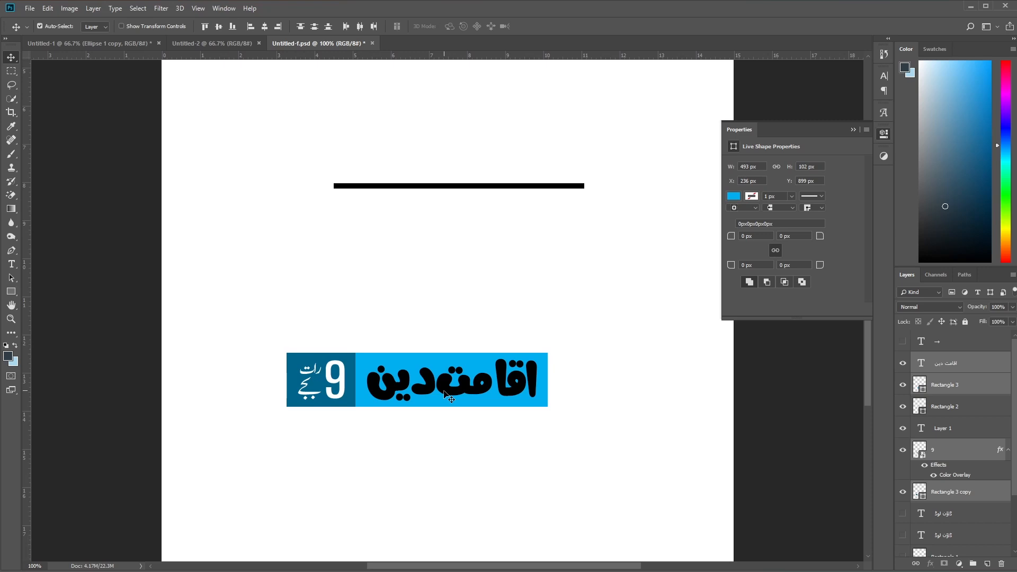
mouse_move(240, 345)
left_mouse_down()
mouse_move(581, 412)
mouse_move(609, 435)
left_mouse_up()
left_click_drag(429, 405, 430, 398)
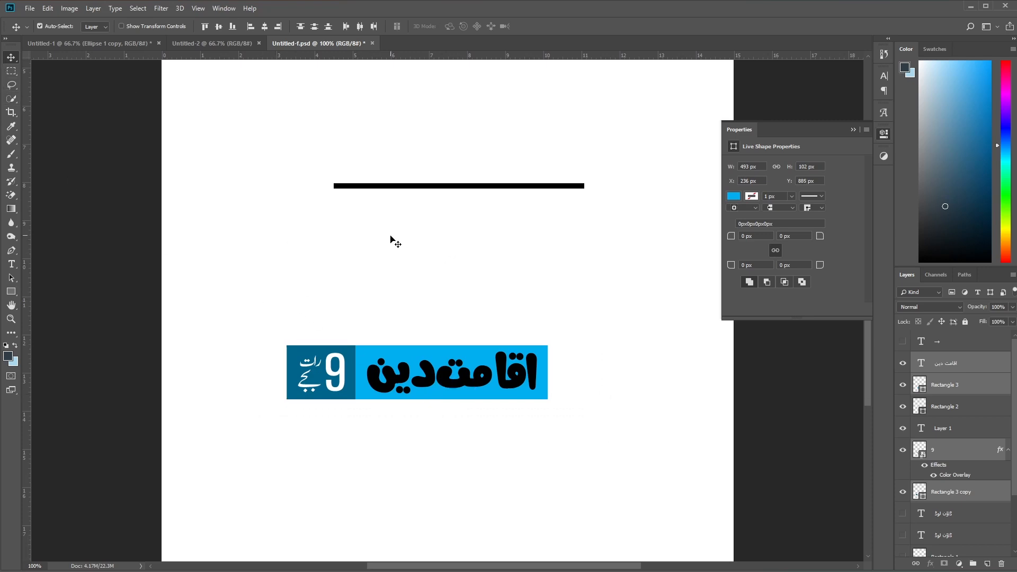
key("ctrl+minus")
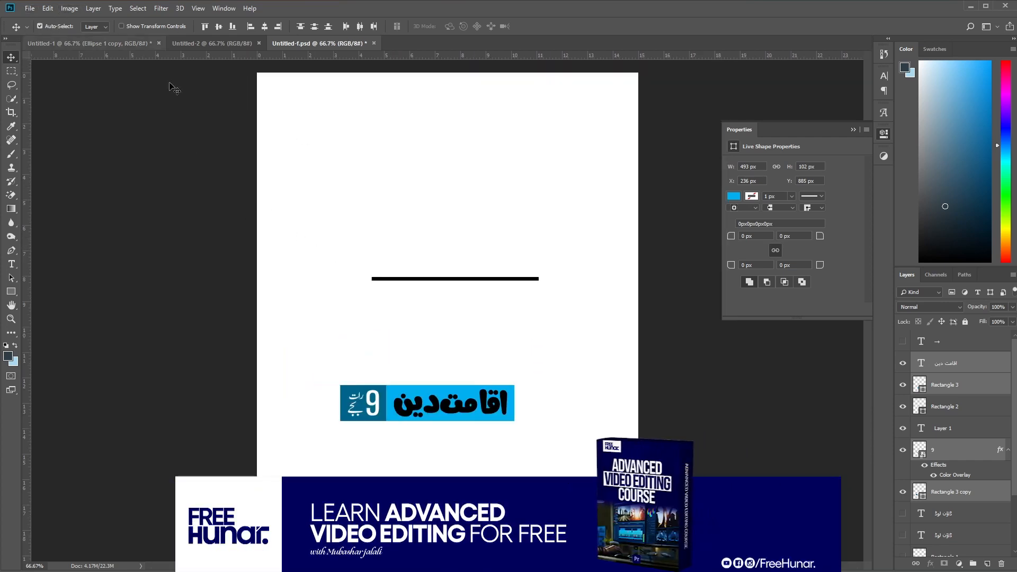
left_click_drag(315, 369, 374, 425)
left_click_drag(312, 362, 396, 439)
left_click_drag(363, 396, 409, 360)
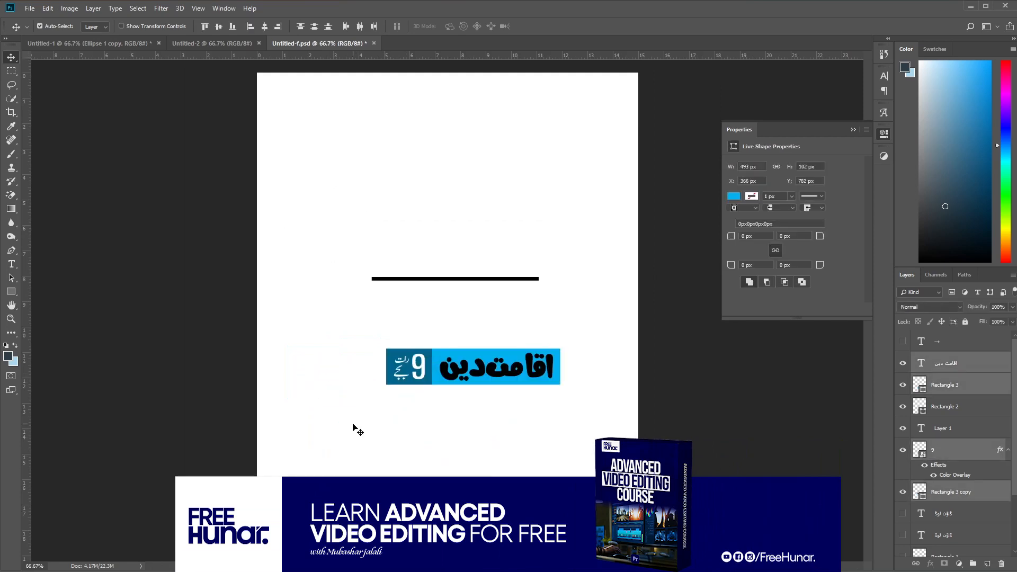
left_click(353, 423)
Step: Change the font of the banner title "اقامت دین" to AlQalam Taj Nastaleeq
left_click(468, 375)
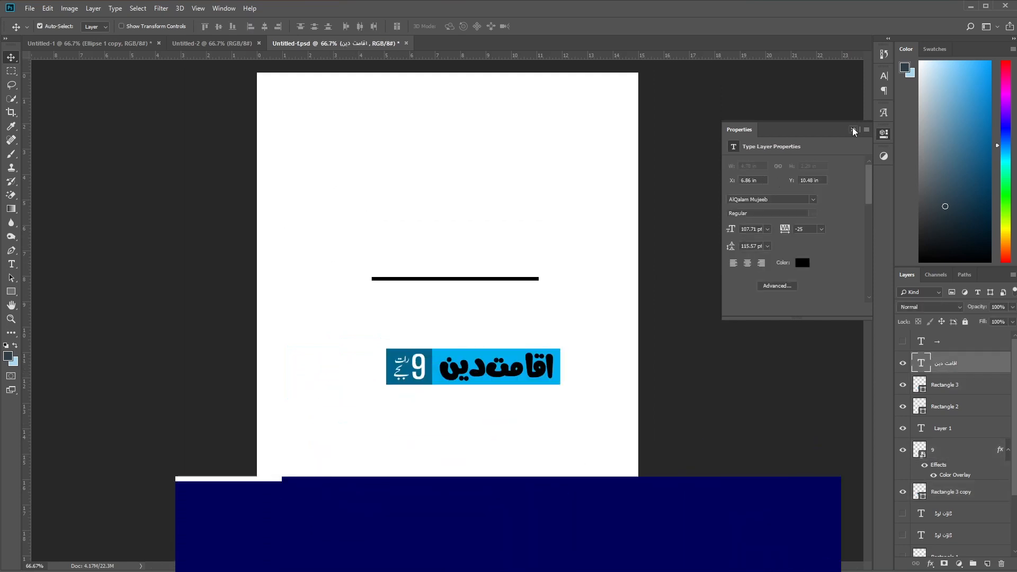
left_click(883, 75)
left_click(820, 88)
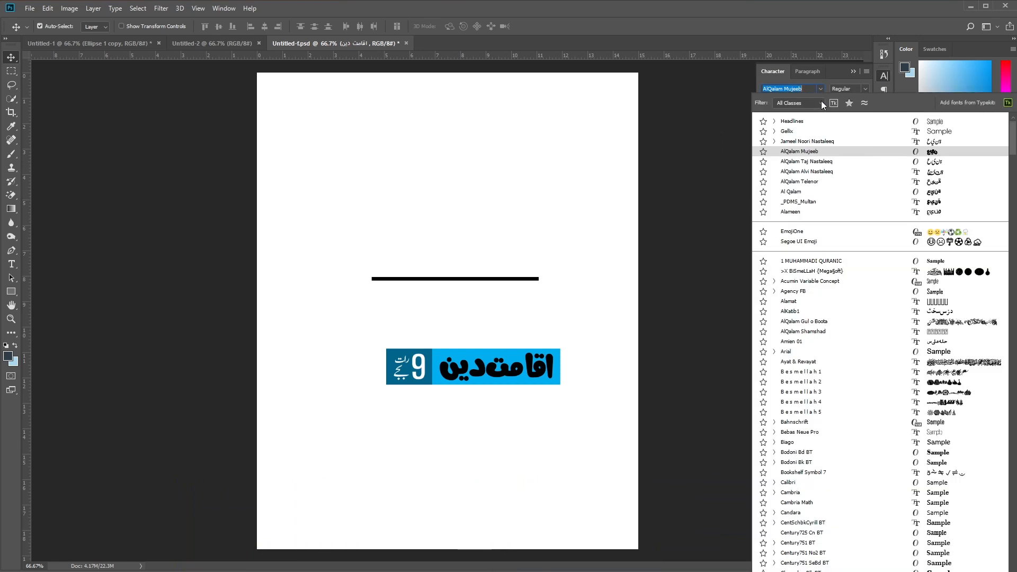
left_click(816, 161)
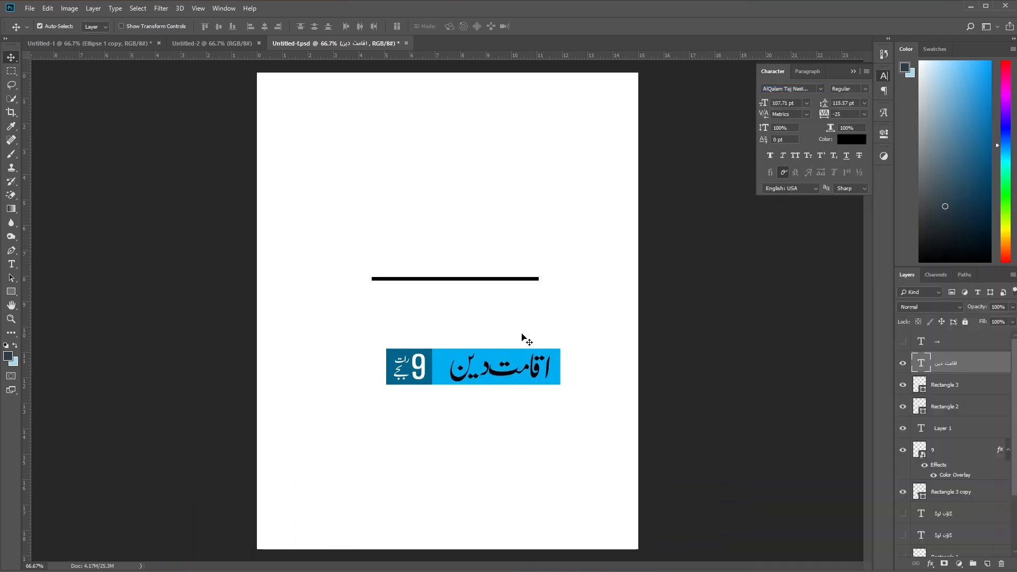
double_click(919, 362)
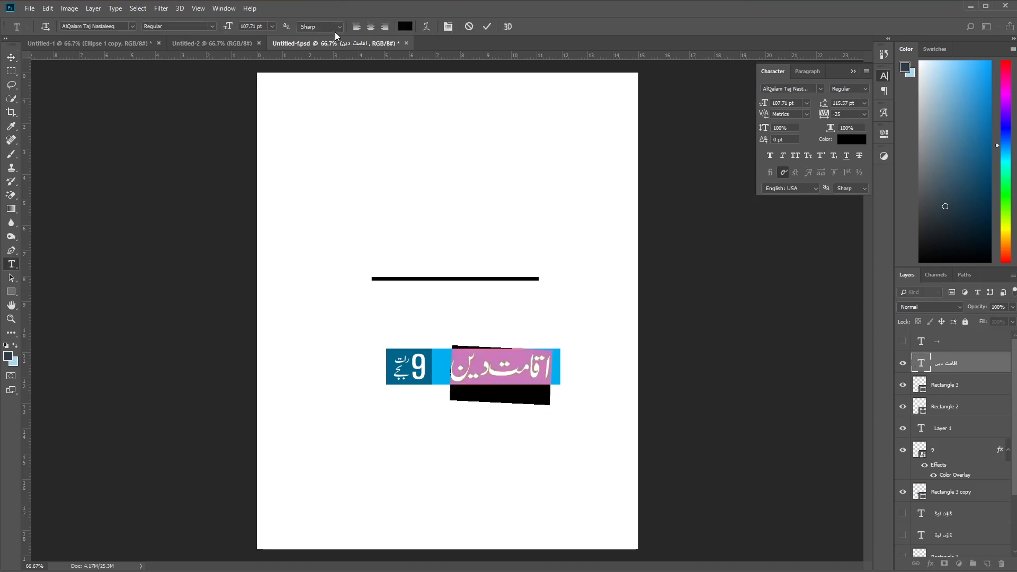
left_click(984, 361)
key("v")
key("ctrl+t")
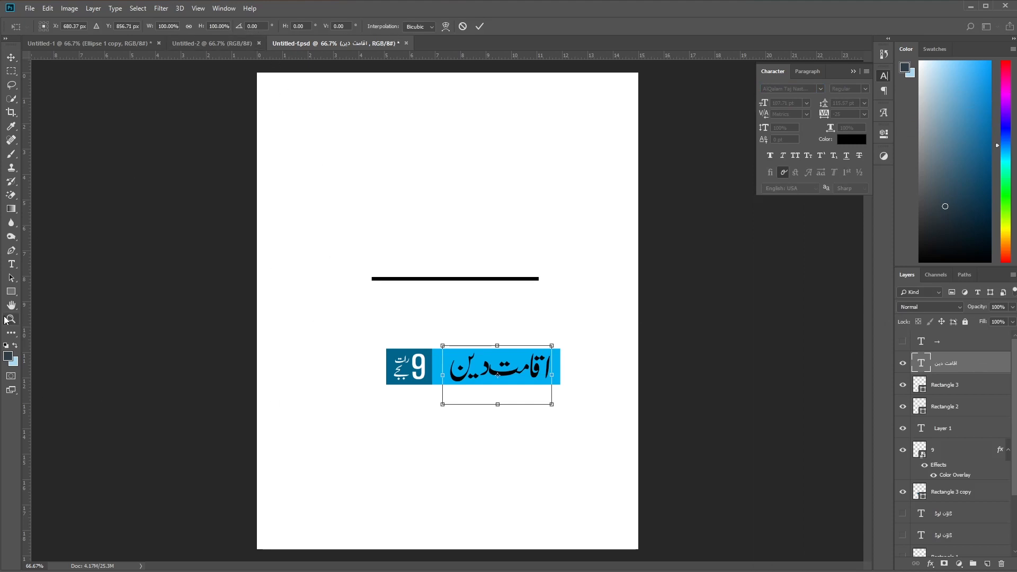
Step: Copy the banner title's text and paste it into a new text layer in the upper part of the page
left_click(11, 264)
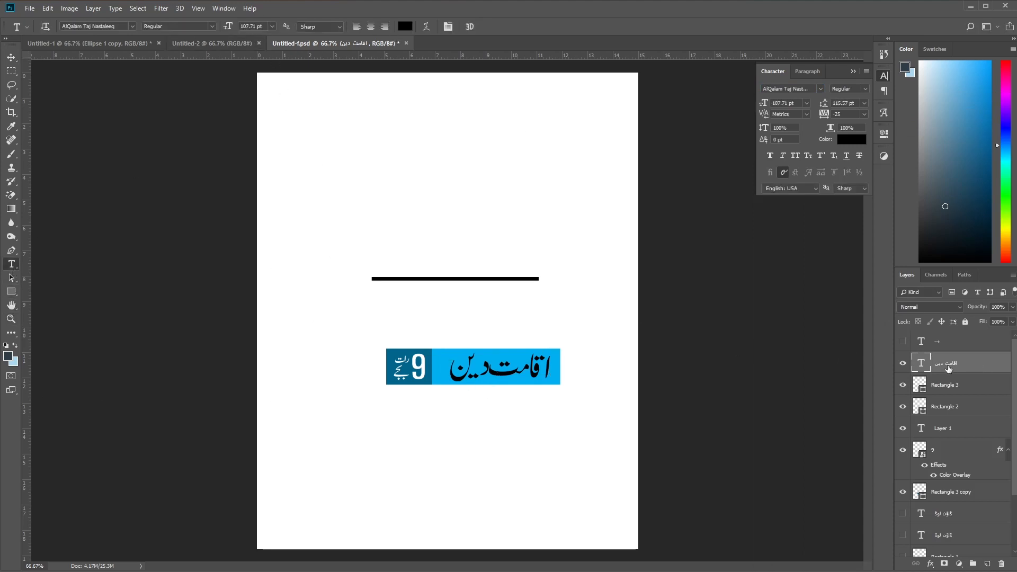
double_click(920, 363)
left_click_drag(454, 371, 555, 363)
key("ctrl+c")
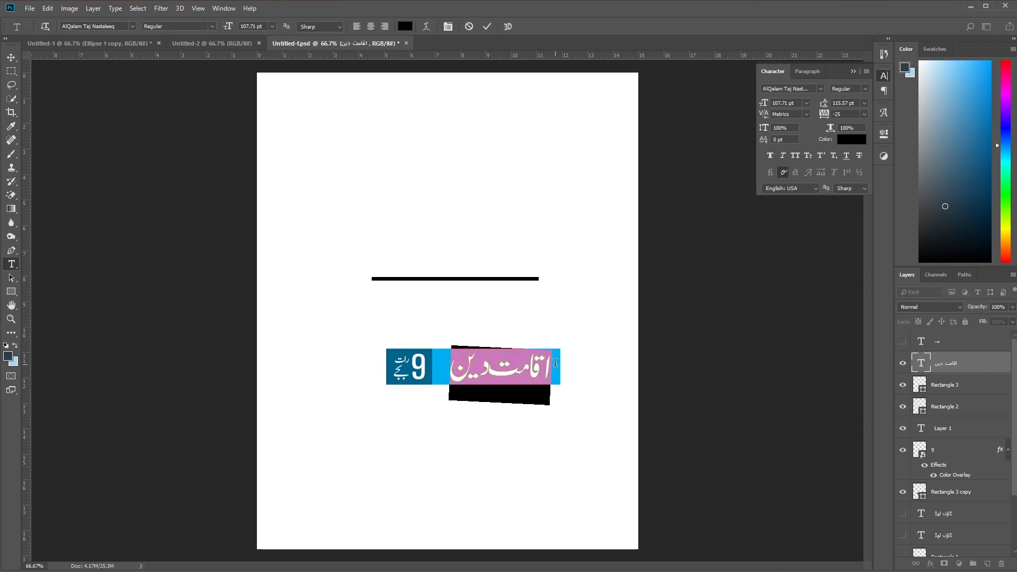
left_click(12, 58)
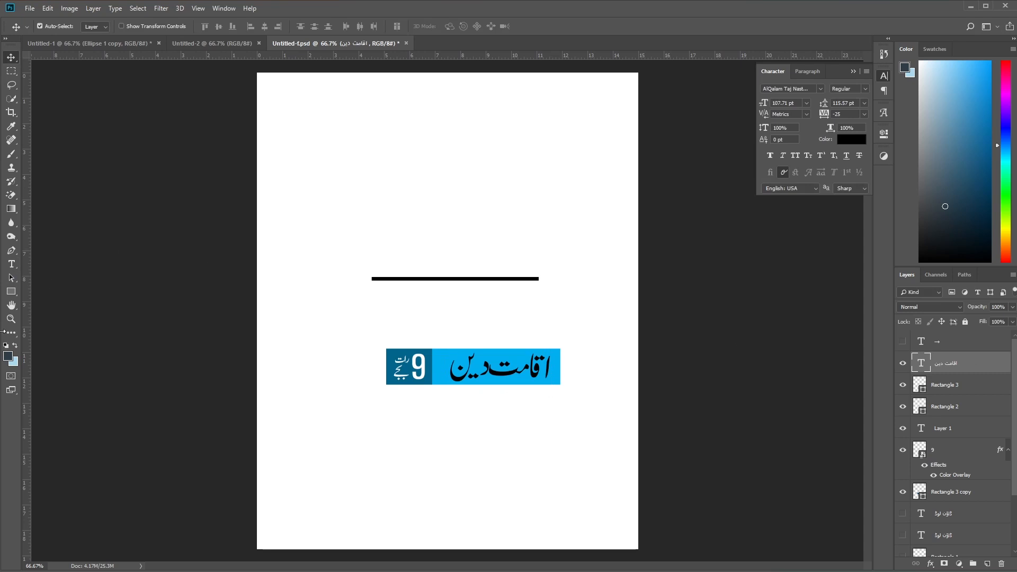
left_click(11, 263)
left_click(298, 180)
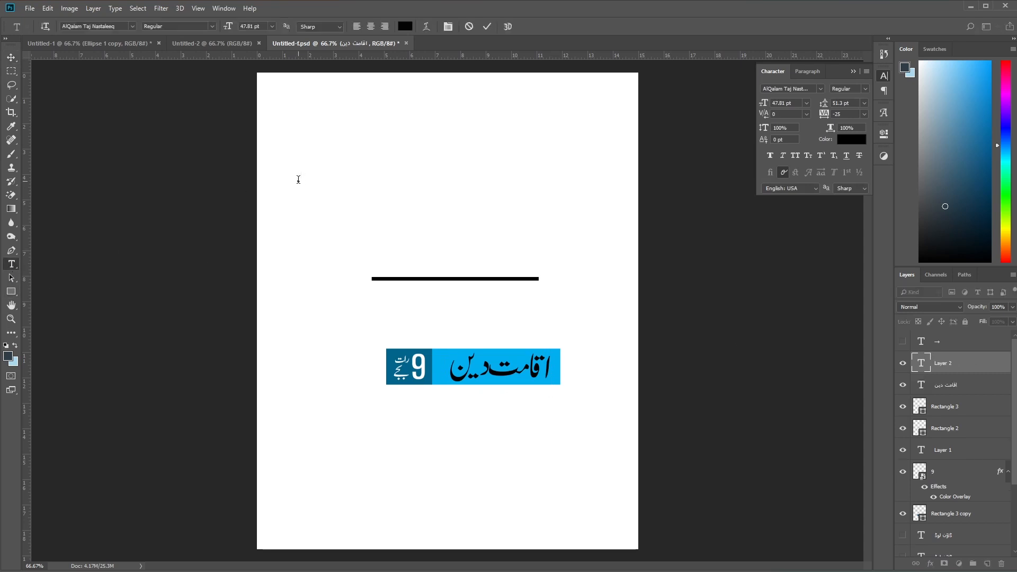
key("ctrl+v")
left_click(11, 56)
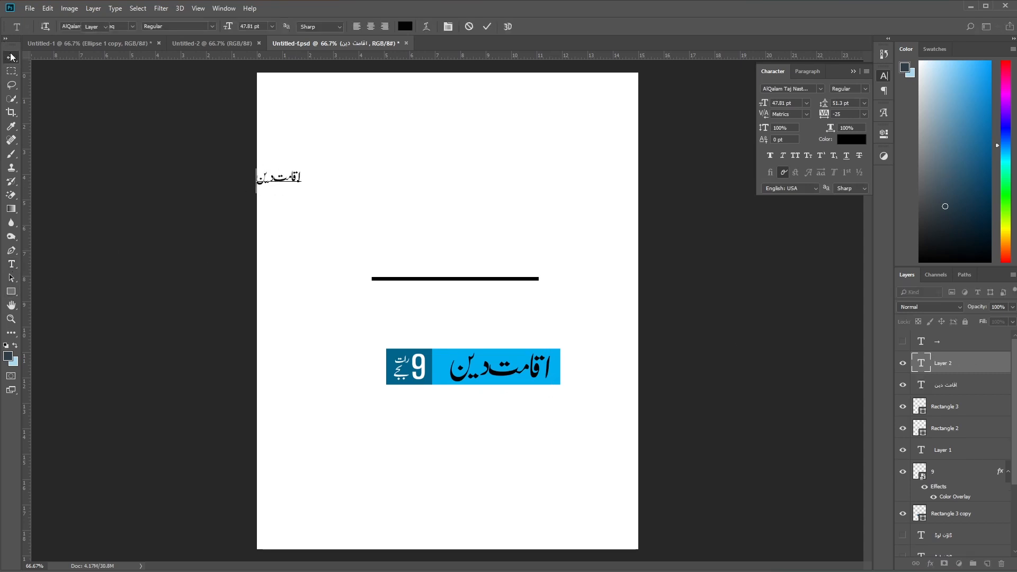
Step: Move the new "اقامت دین" text to the upper middle of the page and enlarge it to about 115 pt
left_click_drag(288, 186, 400, 220)
key("ctrl+t")
key("Return")
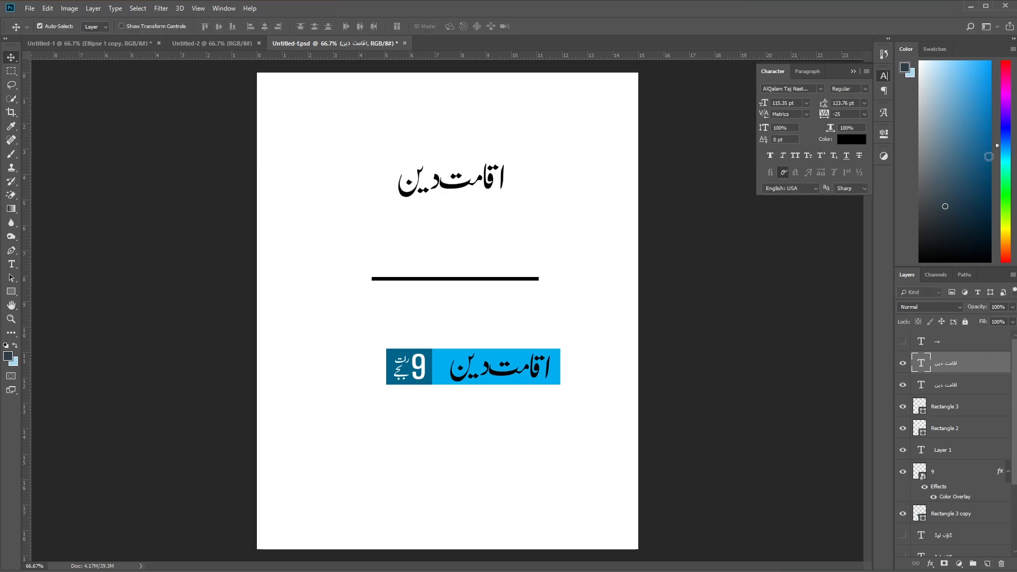
Step: Set the upper title's tracking to -10 and shift the text slightly down
left_click(865, 114)
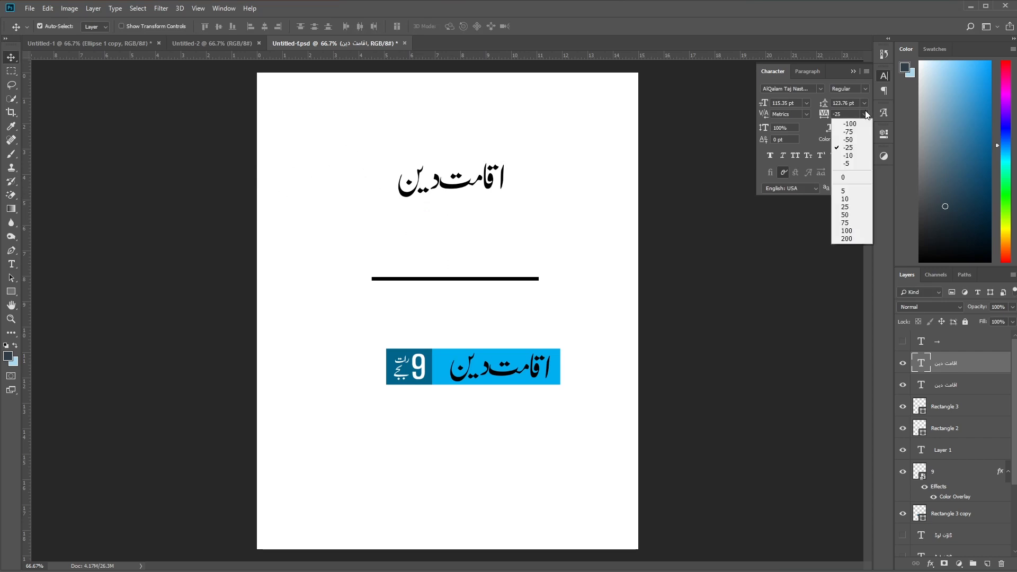
left_click(863, 156)
left_click_drag(507, 169, 507, 176)
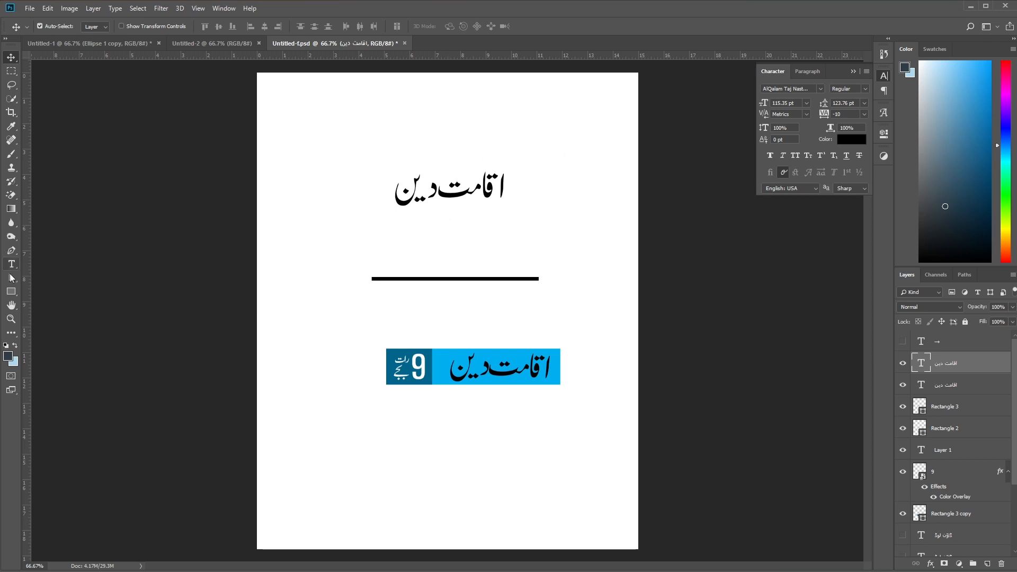
Step: Move the black line onto the upper title and center the line and title on each other horizontally and vertically
left_click_drag(468, 280, 468, 192)
left_click_drag(296, 133, 554, 248)
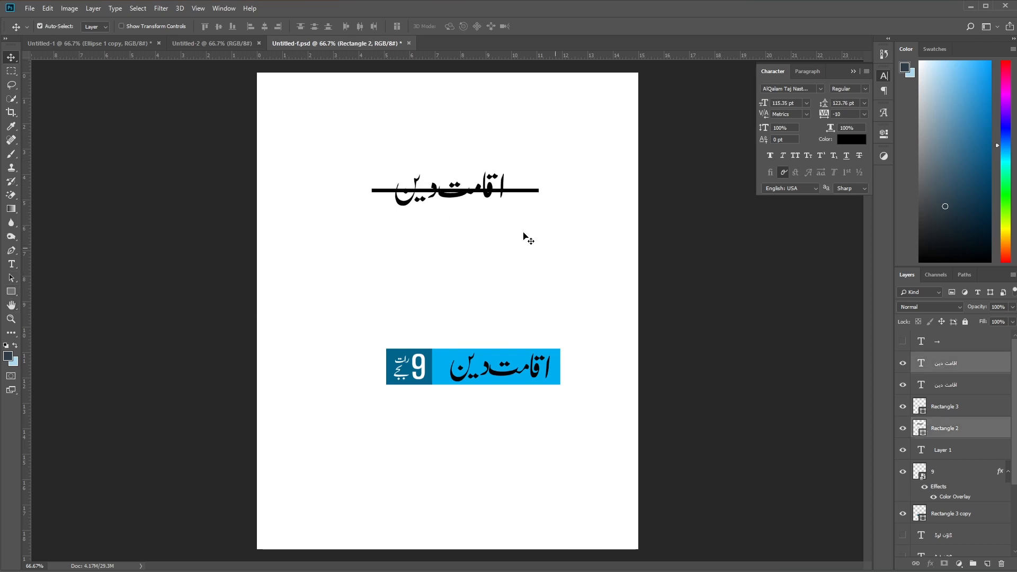
left_click(265, 26)
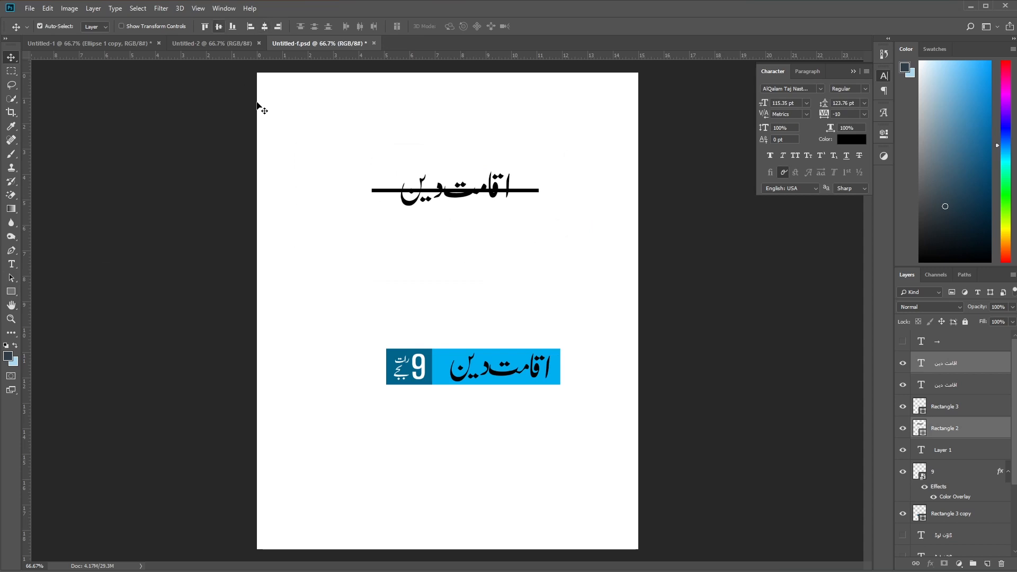
left_click(322, 228)
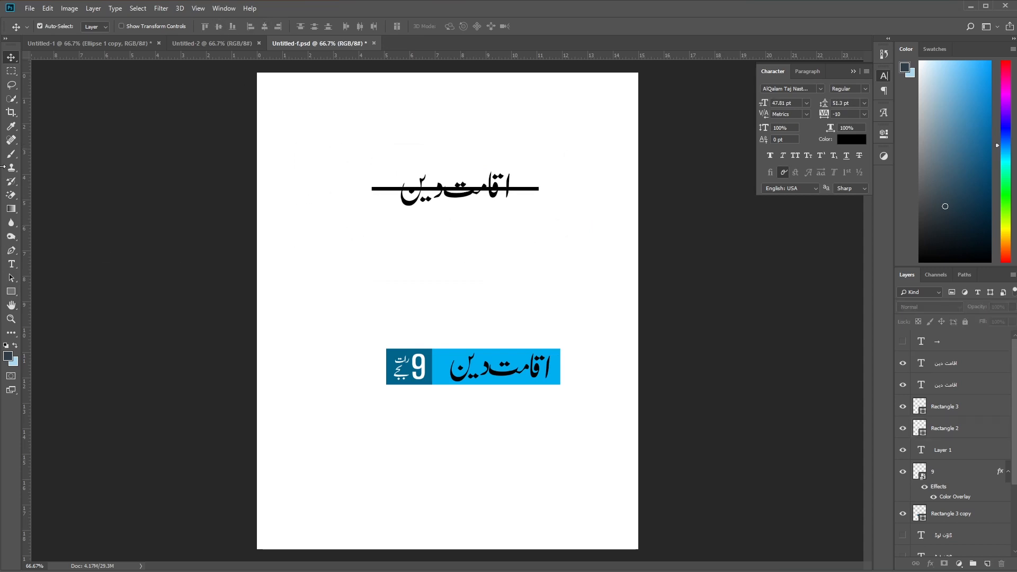
Step: Hide the part of the black line behind the upper title with an inverted layer mask made from a rectangular selection around the text
left_click(11, 72)
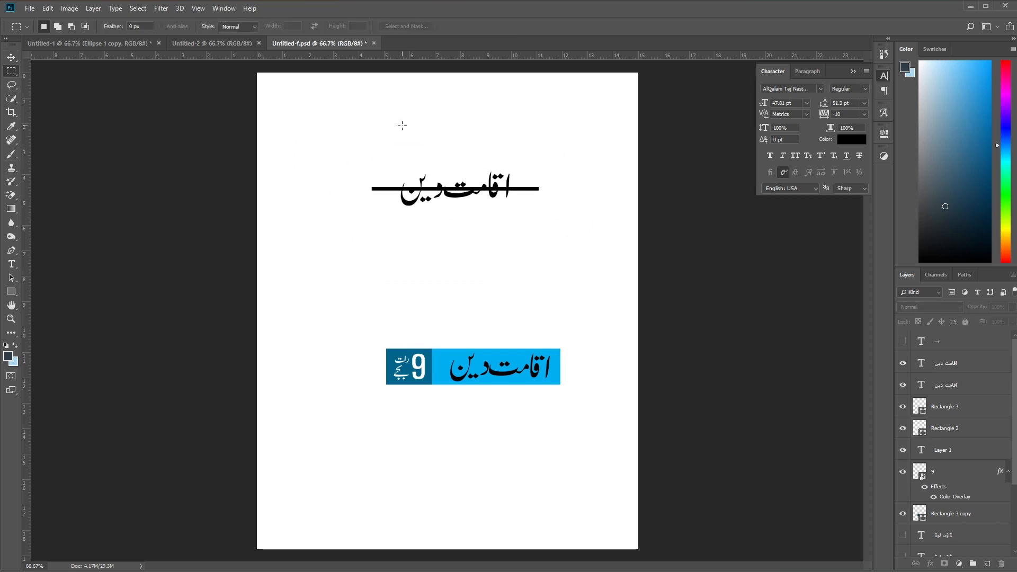
right_click(11, 77)
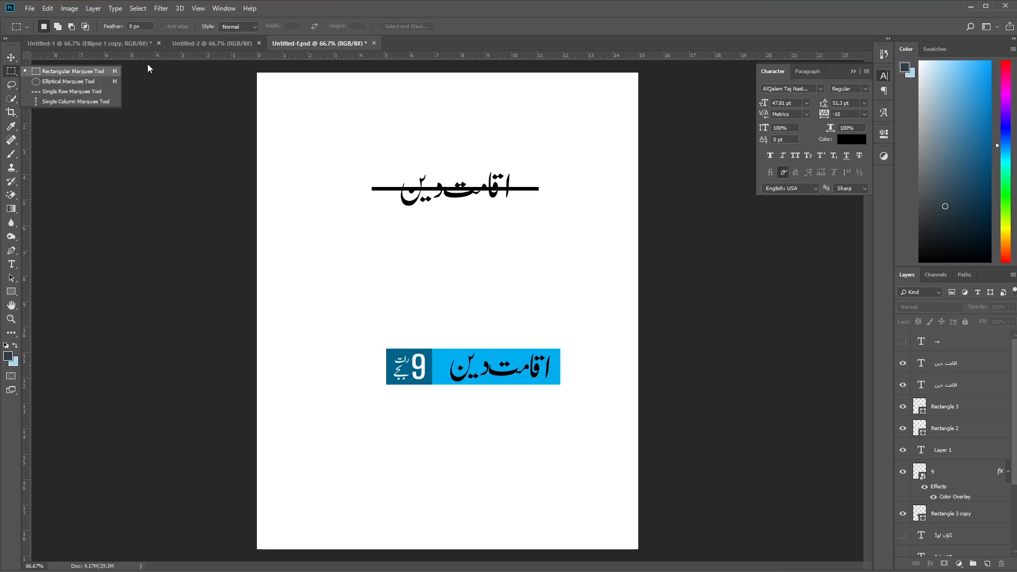
left_click_drag(391, 163, 515, 207)
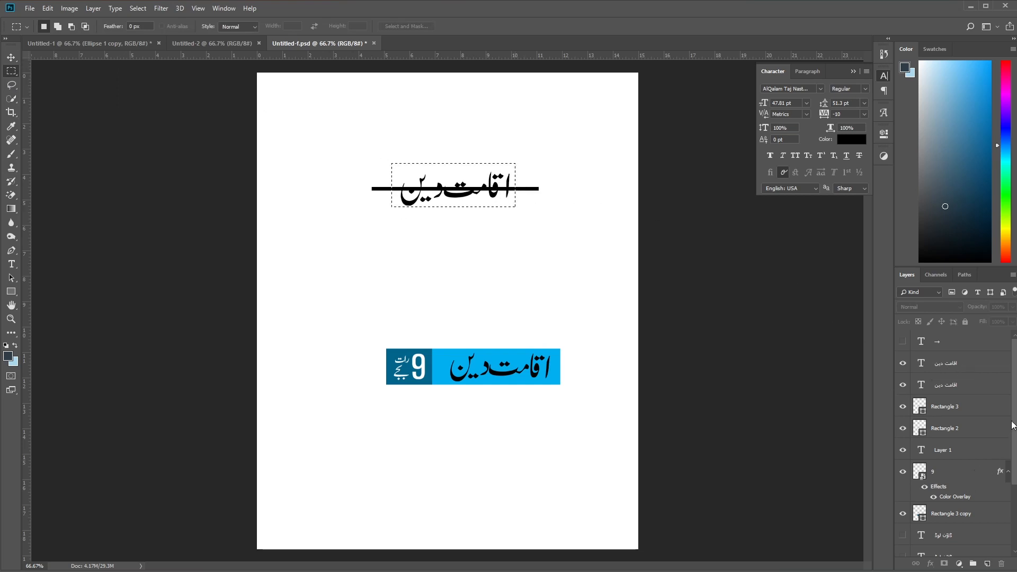
mouse_move(1015, 421)
left_mouse_down()
mouse_move(1015, 462)
mouse_move(1015, 430)
left_mouse_up()
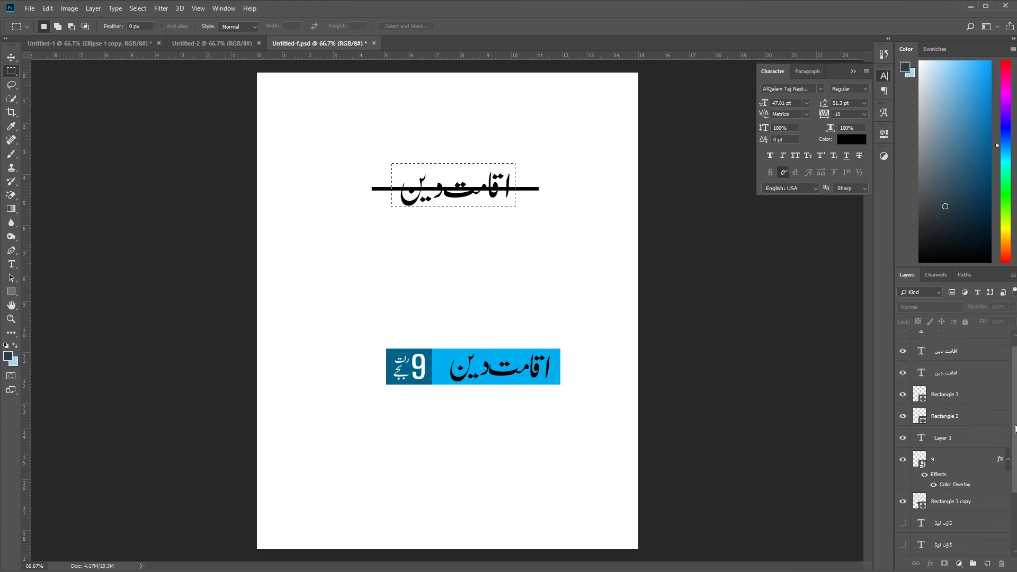
left_click(903, 417)
left_click(961, 416)
left_click(944, 563)
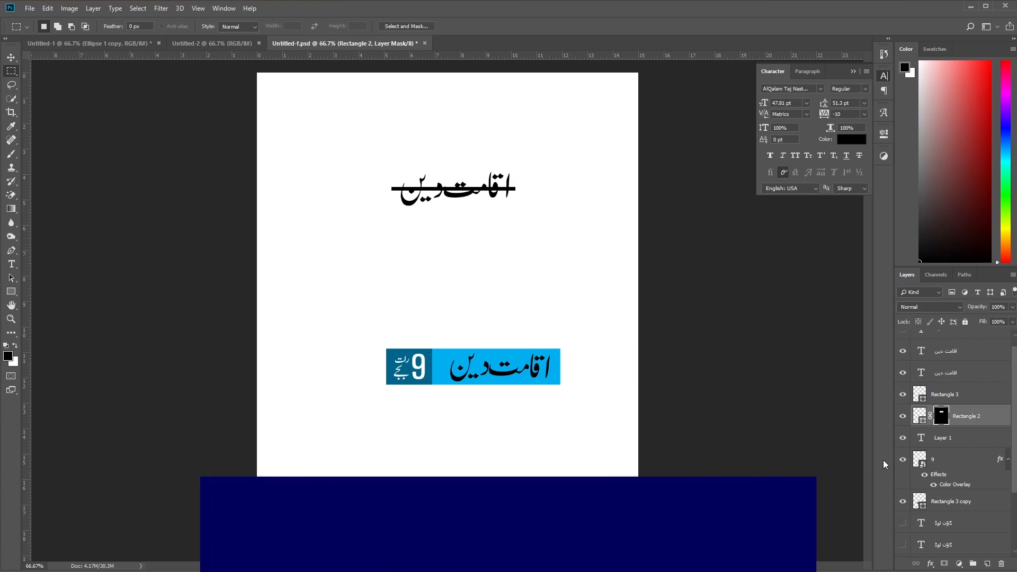
key("ctrl+i")
key("v")
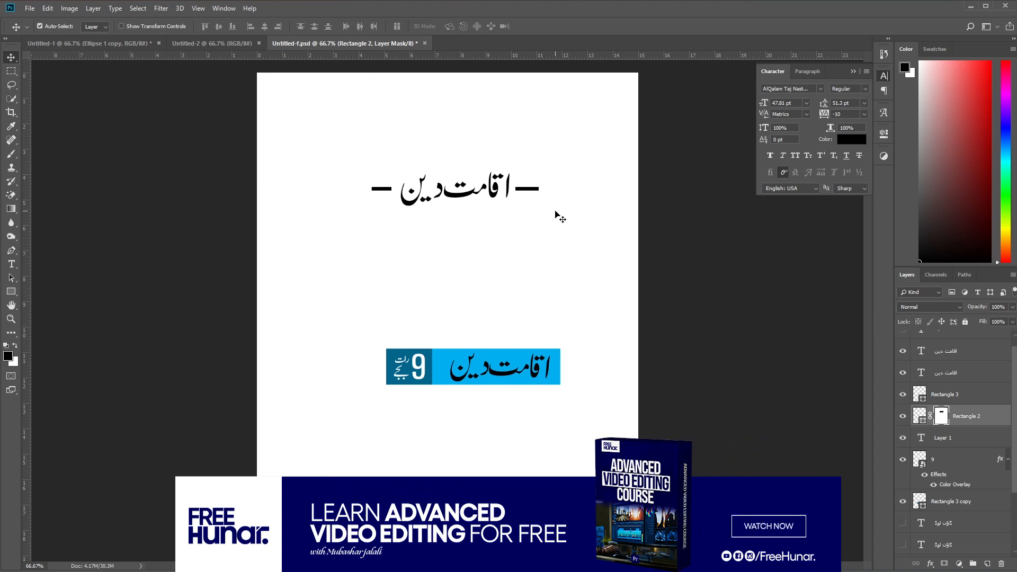
Step: Switch to Notepad, copy the phrase "ہر بدھ کی رات 9:00 بجے" and return to Photoshop
key("alt+Tab")
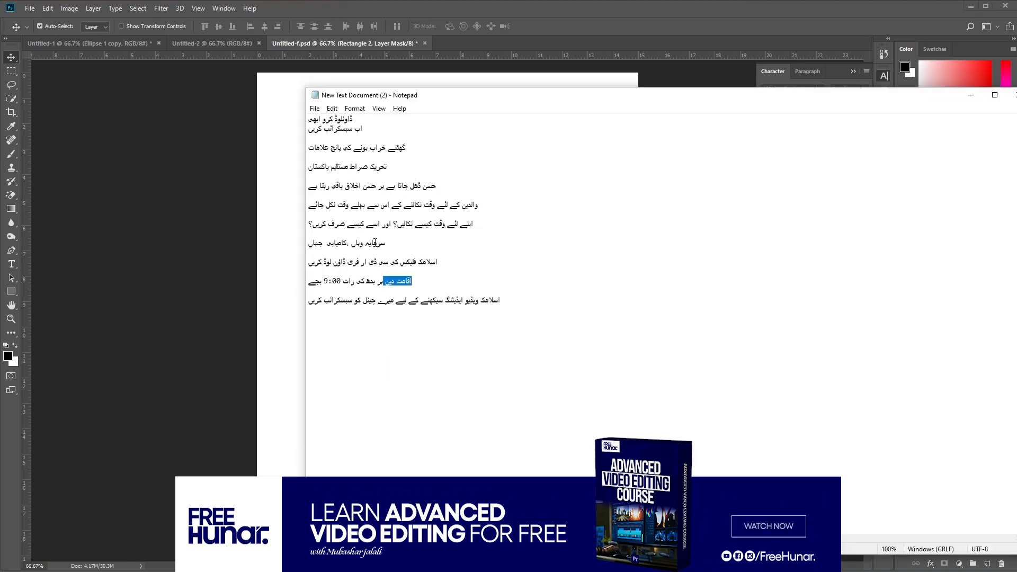
left_click(385, 282)
left_click_drag(385, 281, 314, 285)
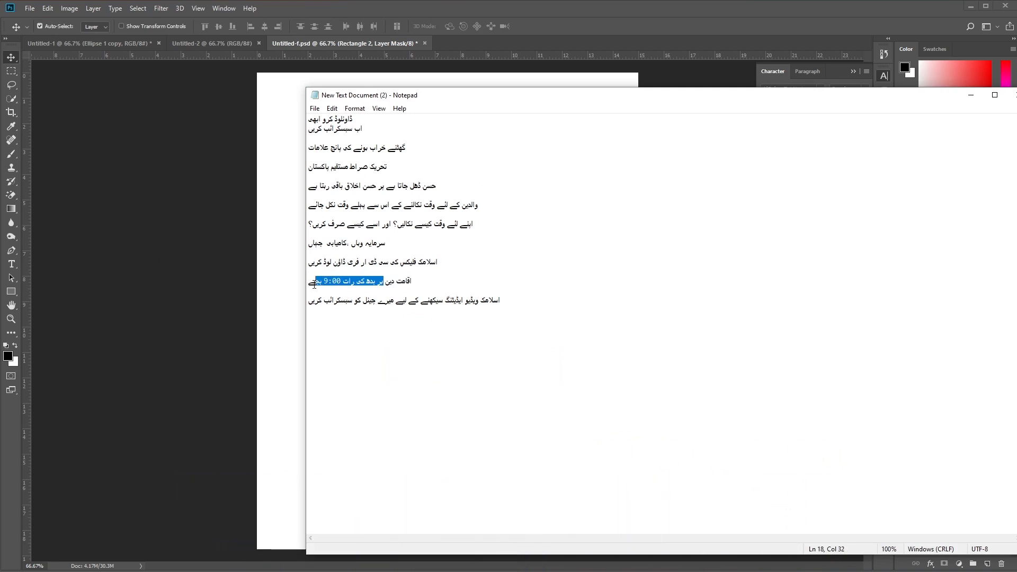
right_click(312, 284)
left_click(341, 315)
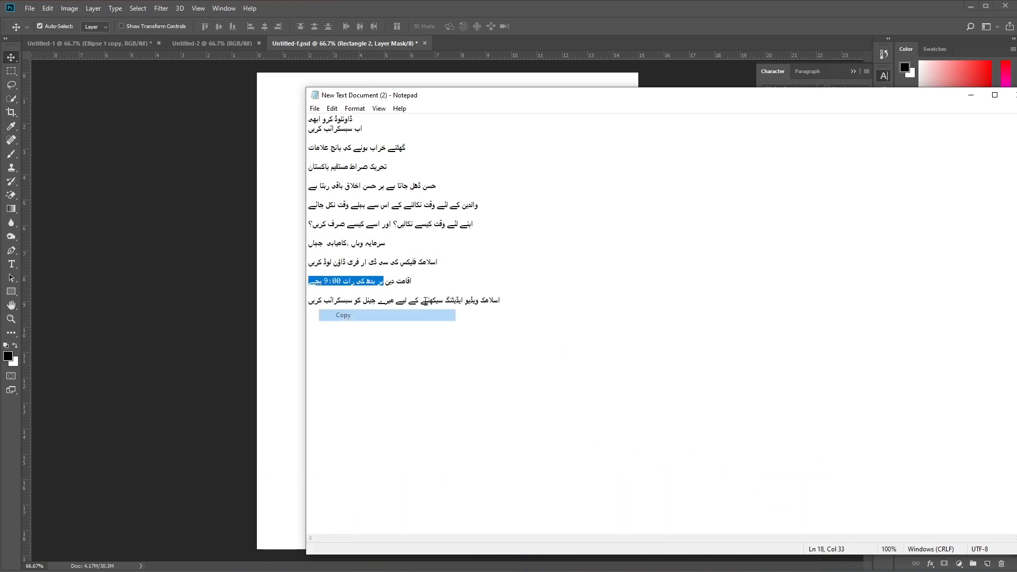
left_click(971, 95)
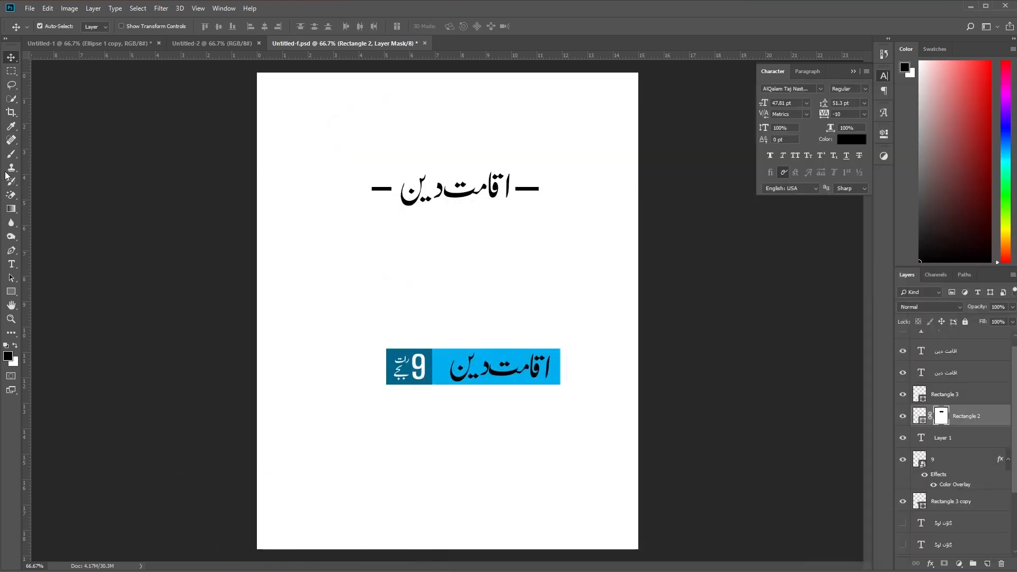
Step: Paste the copied schedule phrase as a new text layer and place it directly beneath the upper title
left_click(11, 264)
left_click(422, 254)
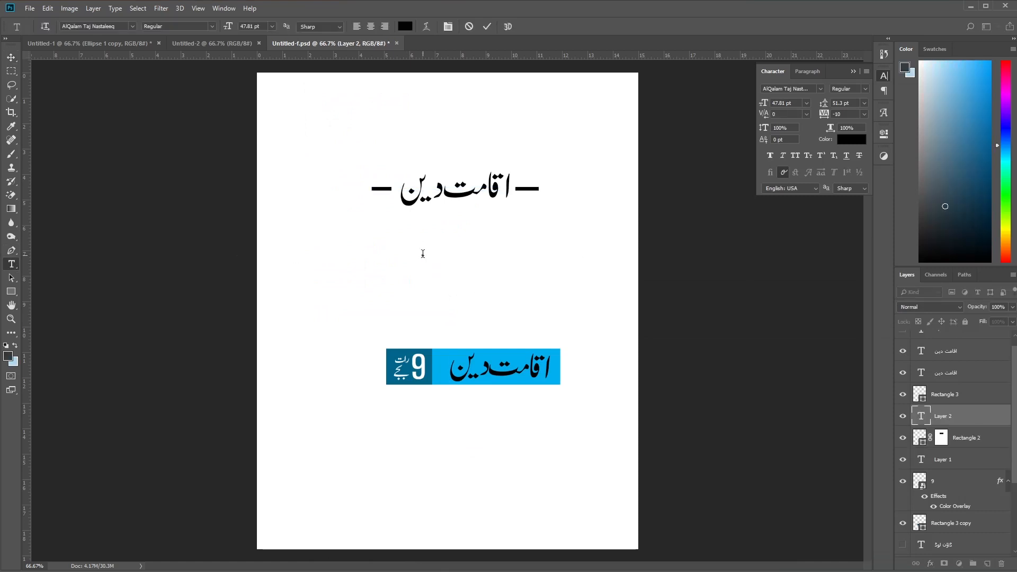
key("ctrl+v")
left_click(11, 57)
left_click_drag(359, 253, 433, 221)
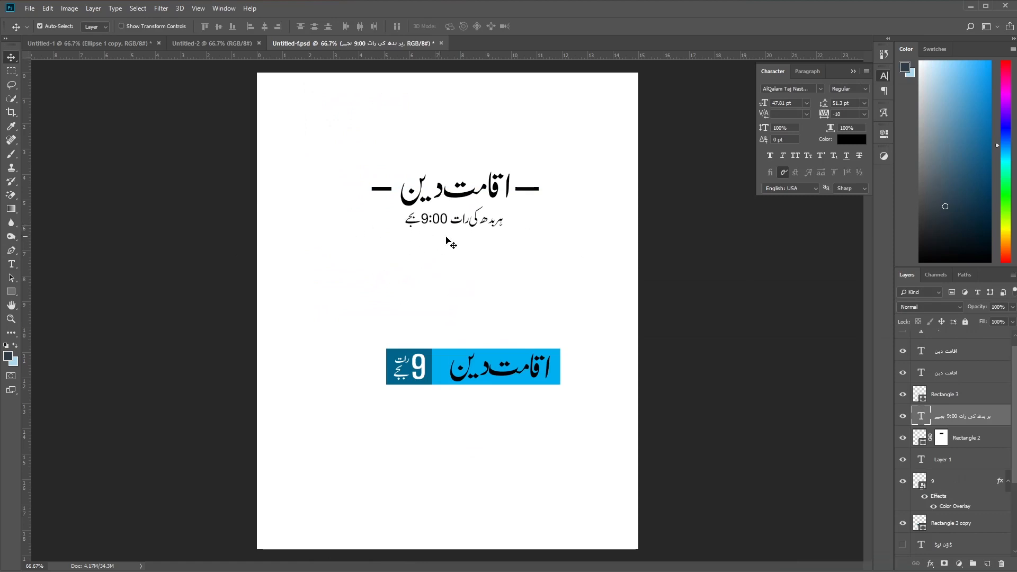
Step: Set the schedule line's font to Jameel Noori Nastaleeq and its tracking to -75, and shift it slightly down and right
left_click(821, 89)
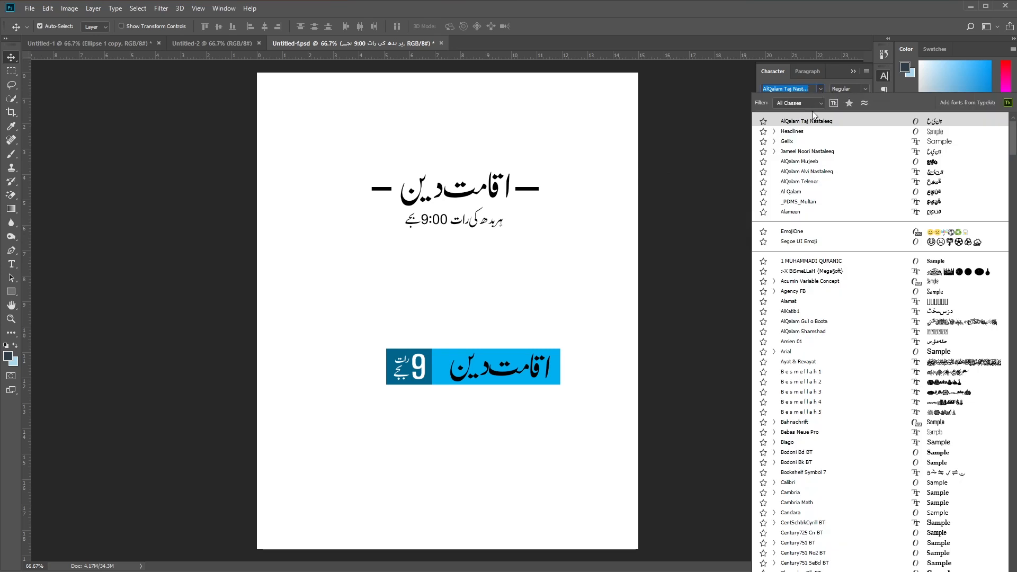
left_click(811, 151)
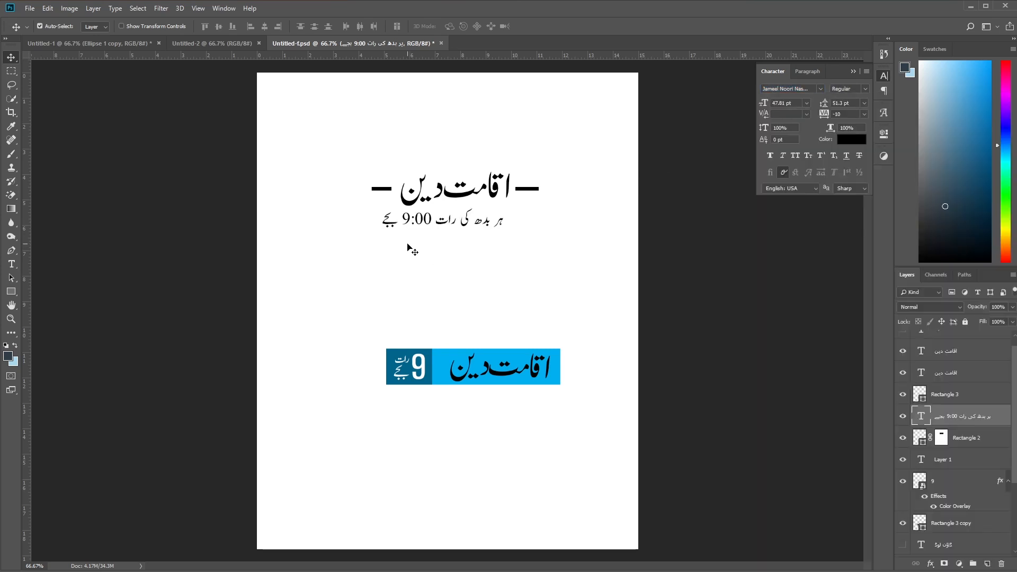
left_click_drag(428, 221, 439, 227)
left_click(864, 114)
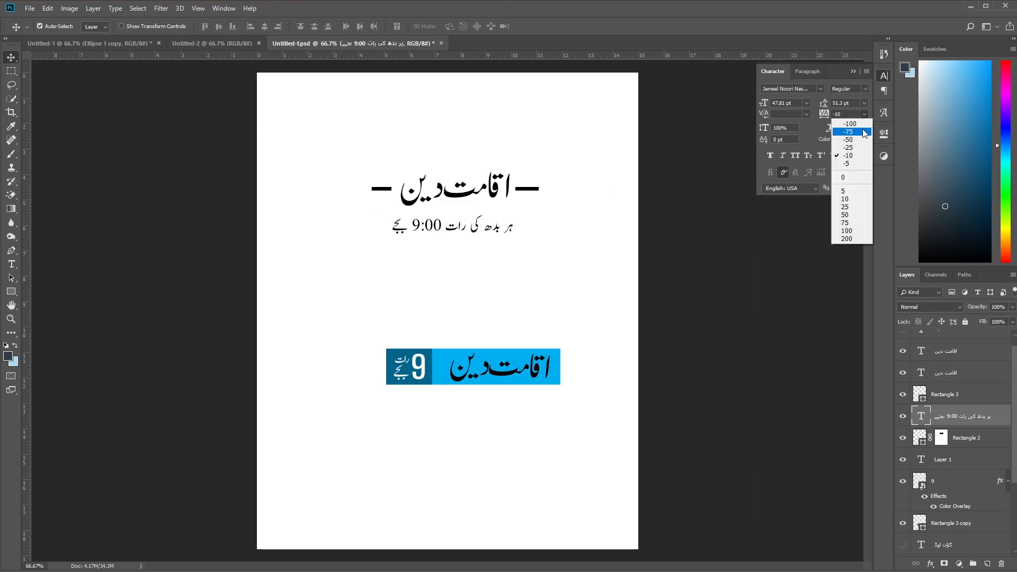
left_click(863, 131)
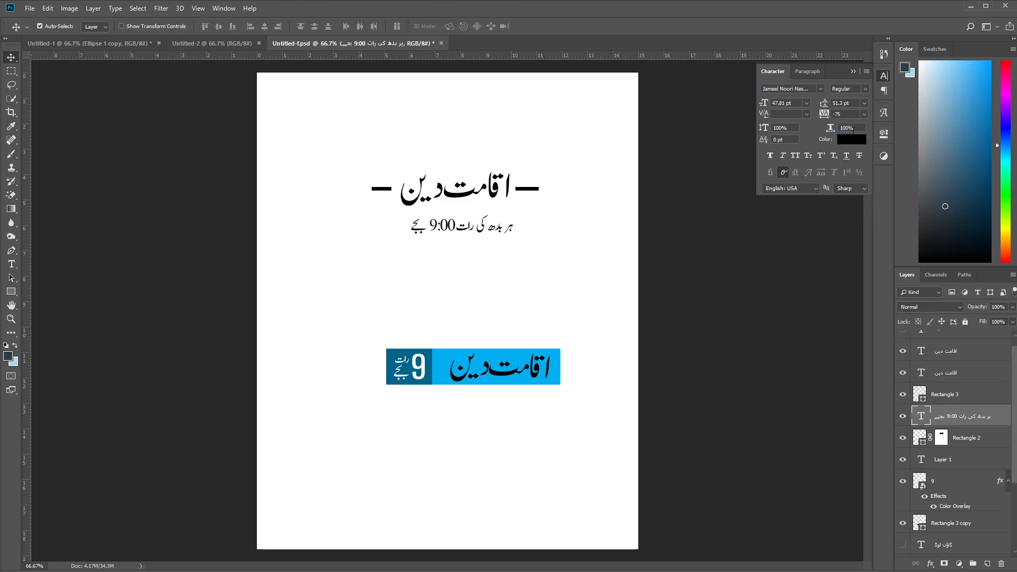
left_click(865, 113)
left_click(447, 230)
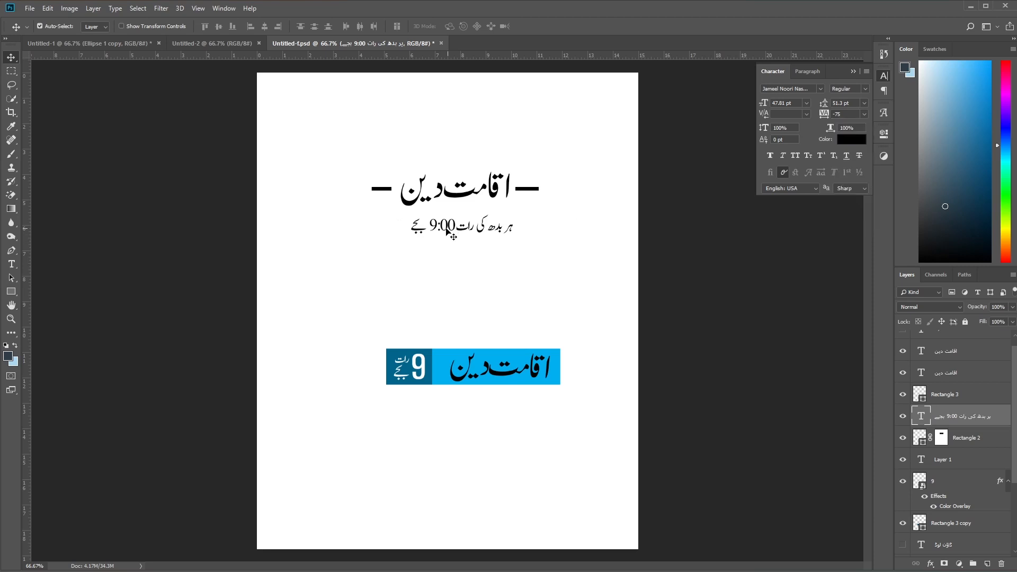
Step: Move the schedule line slightly up and left under the title and scale it down to about 36.75 pt
left_click_drag(451, 233, 442, 229)
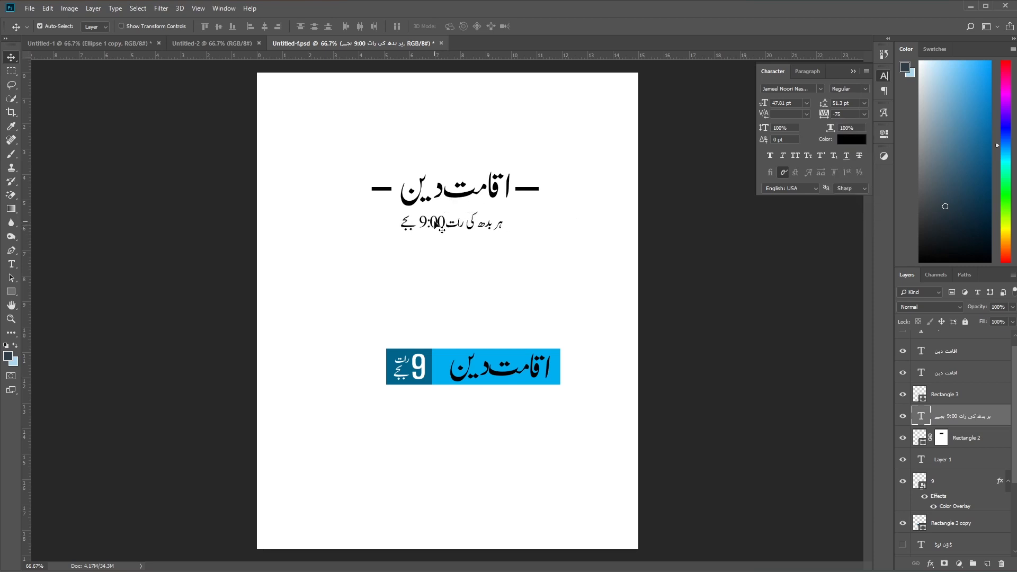
key("ctrl+t")
left_click_drag(402, 238, 431, 254)
key("Return")
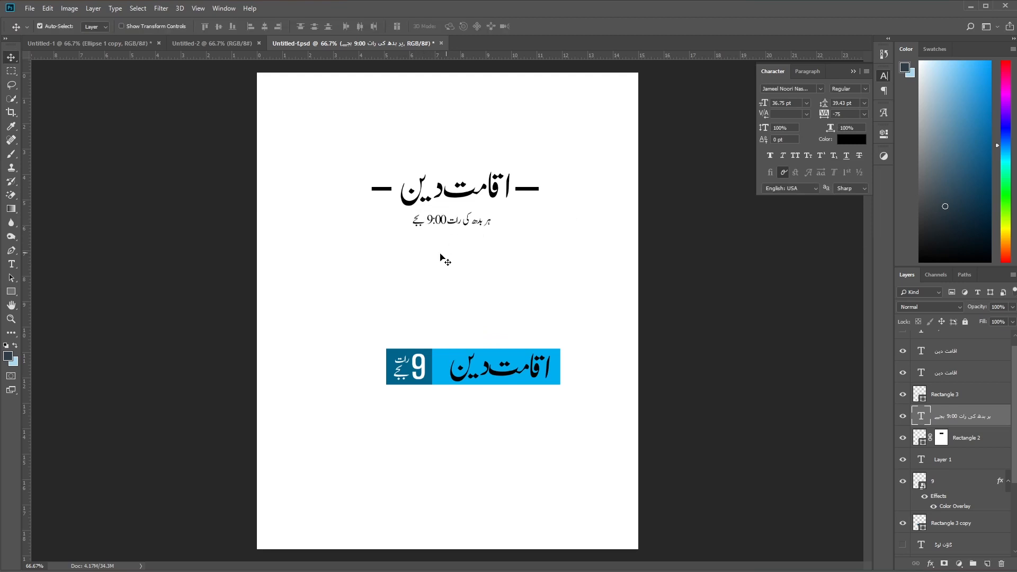
Step: Set the "9:00" in the schedule line to the Headlines font with Medium weight
left_click(11, 263)
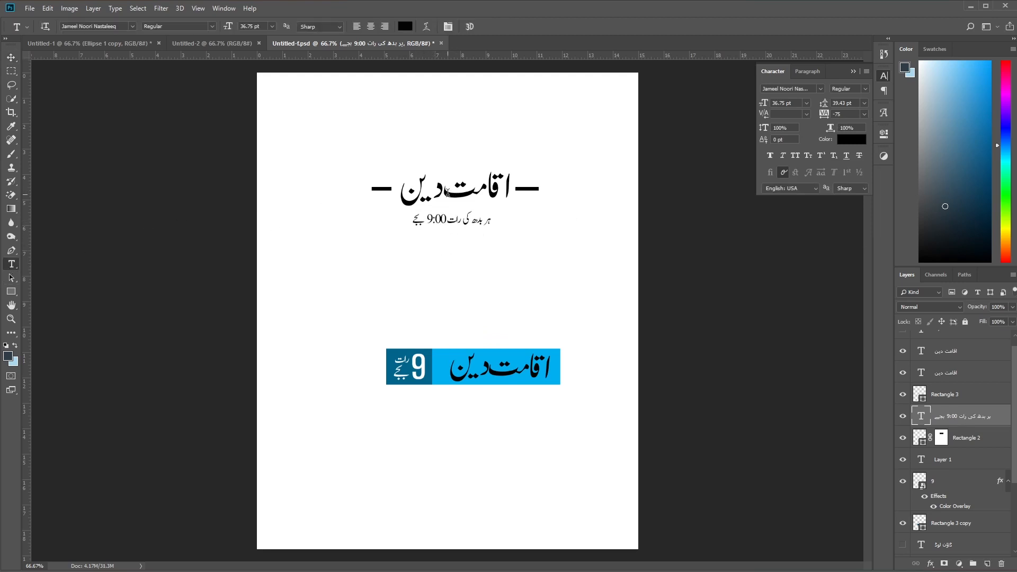
left_click_drag(427, 219, 445, 219)
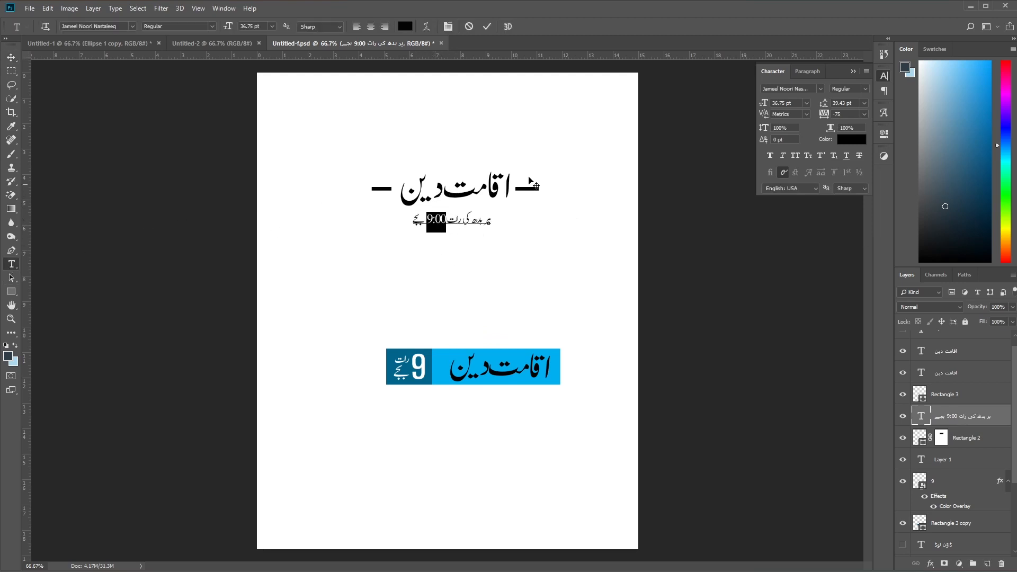
left_click(820, 90)
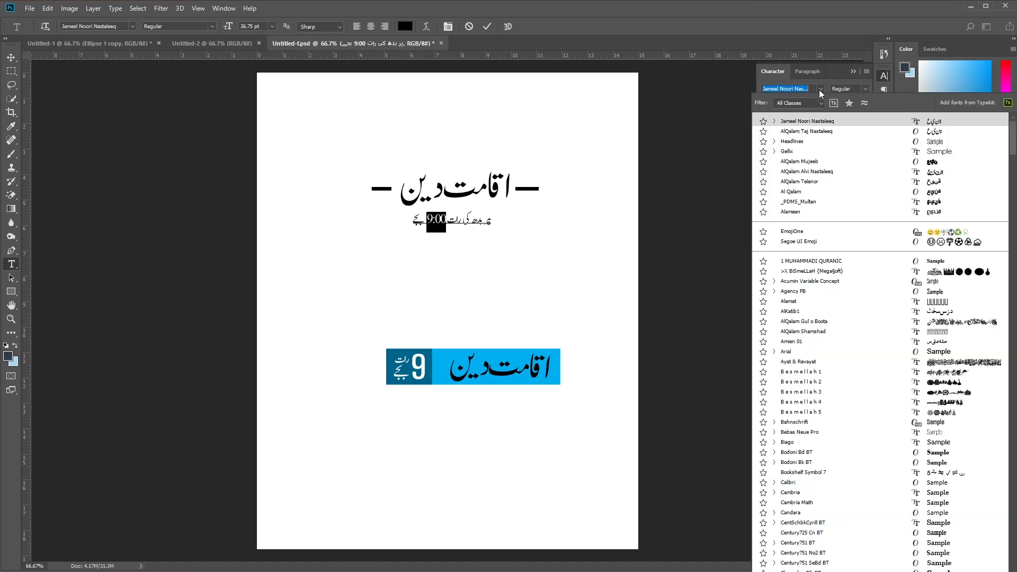
left_click(810, 141)
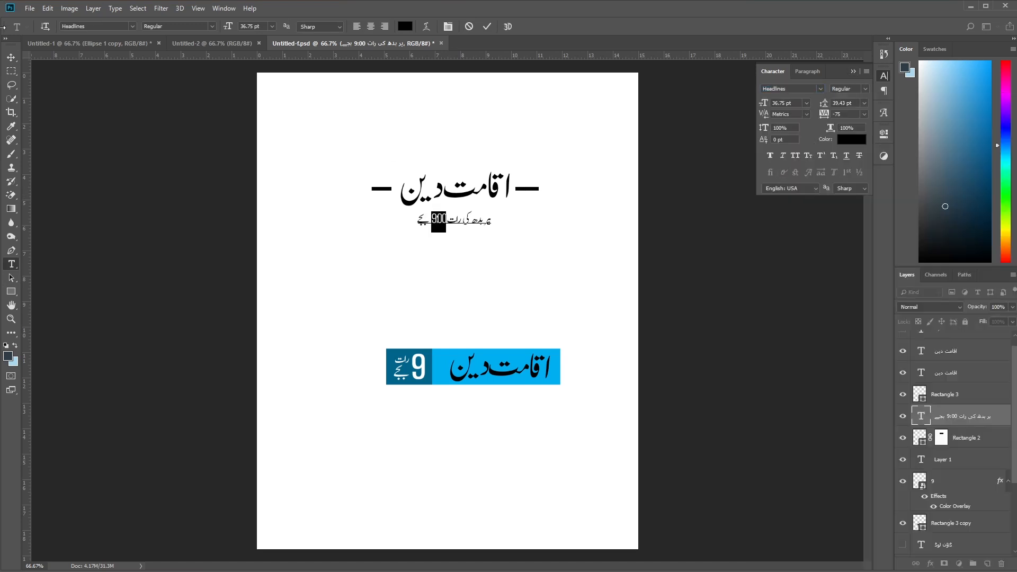
left_click(868, 89)
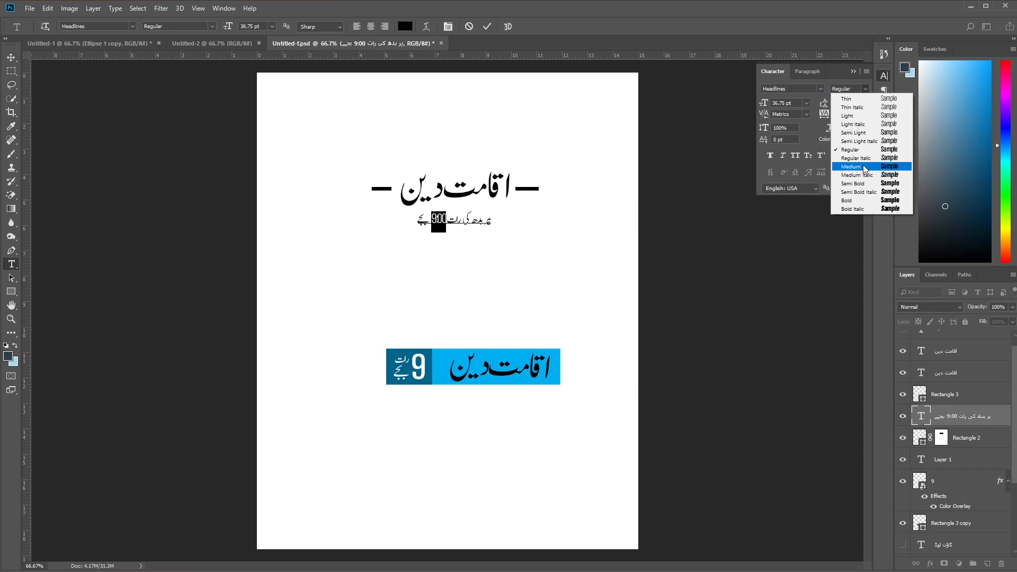
left_click(864, 166)
key("ctrl+Return")
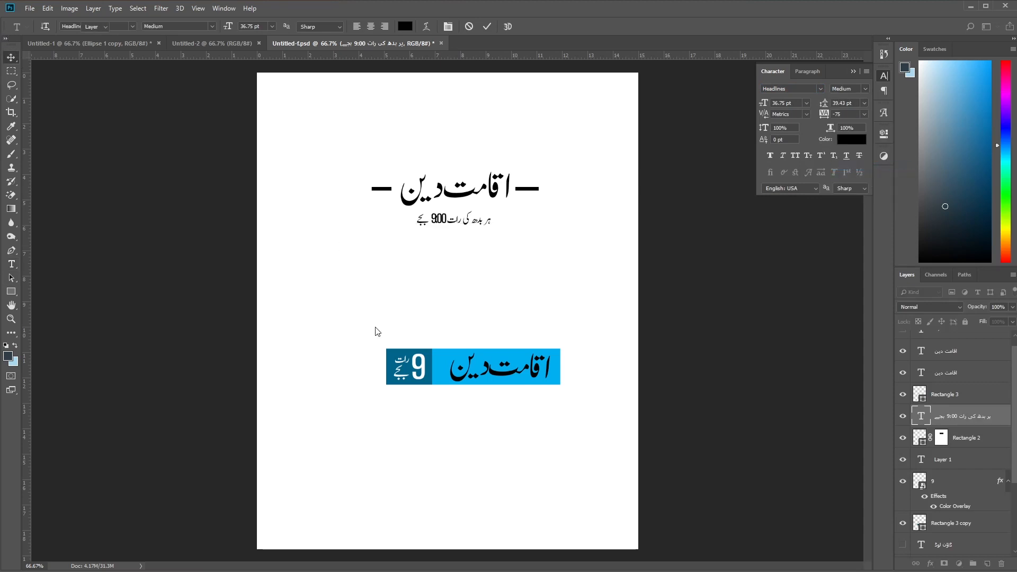
Step: Set the schedule line's tracking to -50 and nudge it up closer to the title
left_click(426, 268)
left_click(453, 218)
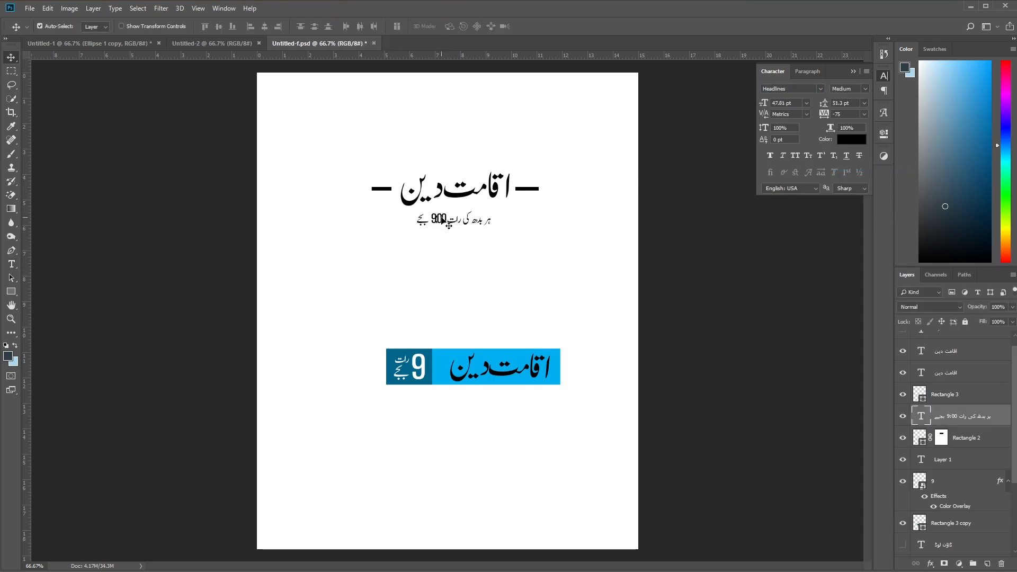
left_click(863, 114)
left_click(847, 138)
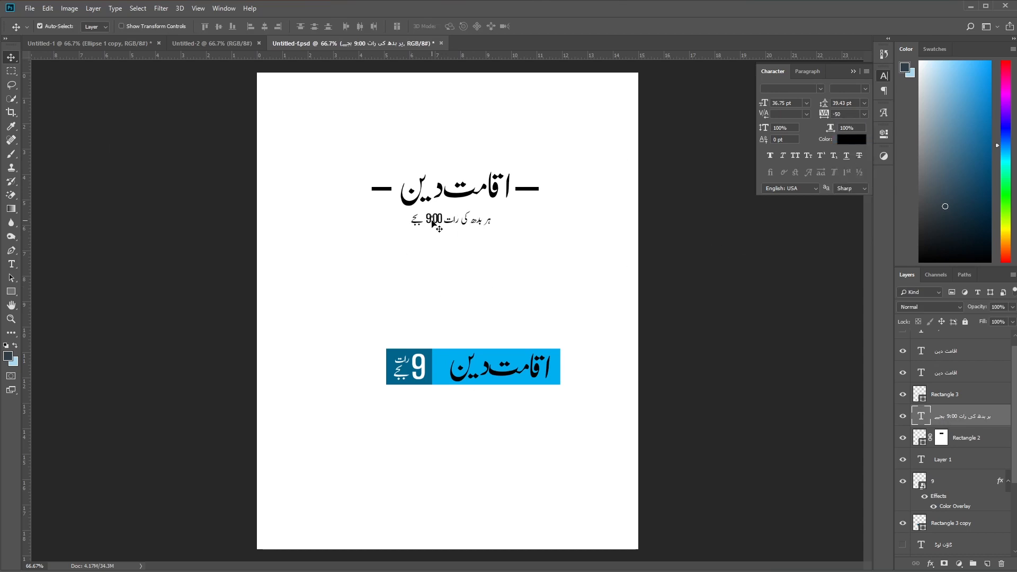
key("Up")
key("Up")
key("Up")
key("Up")
key("Up")
key("Up")
key("Up")
key("Up")
key("Up")
Step: Try to centre the schedule line horizontally with the upper title and its flanking lines
left_click_drag(331, 160, 581, 259)
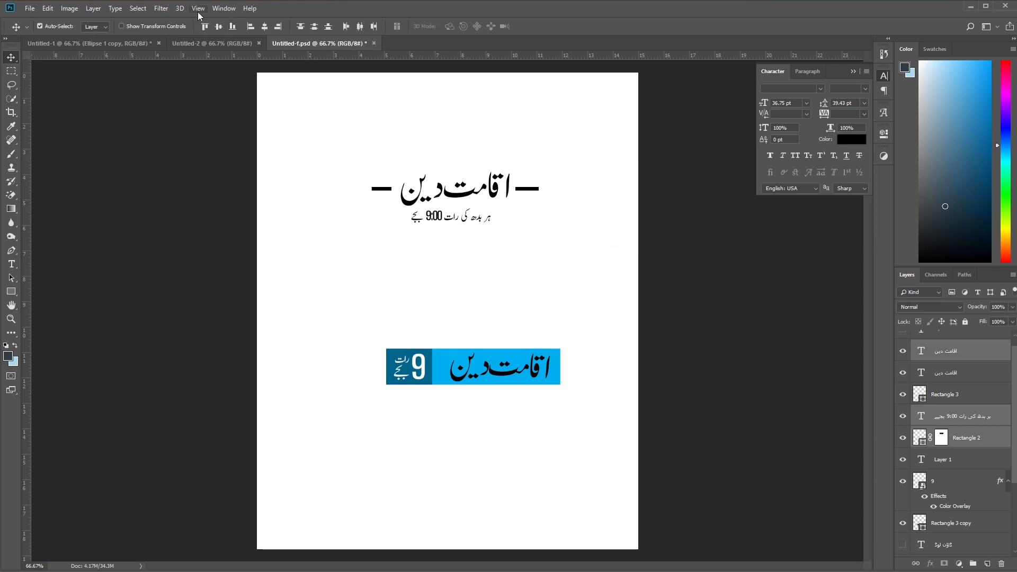
left_click(266, 29)
left_click_drag(350, 291, 618, 439)
left_click_drag(529, 247, 376, 183)
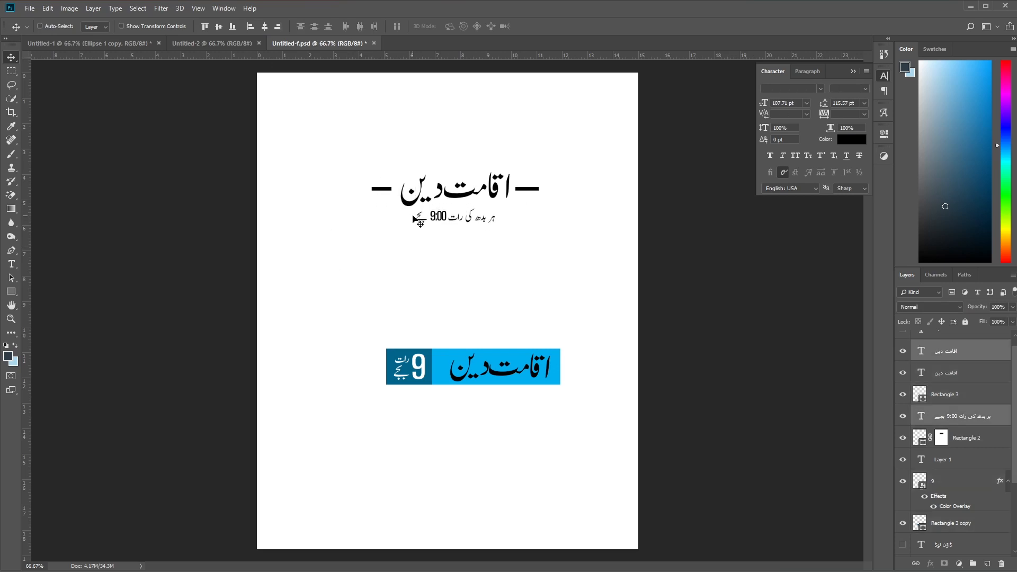
key("shift+Left")
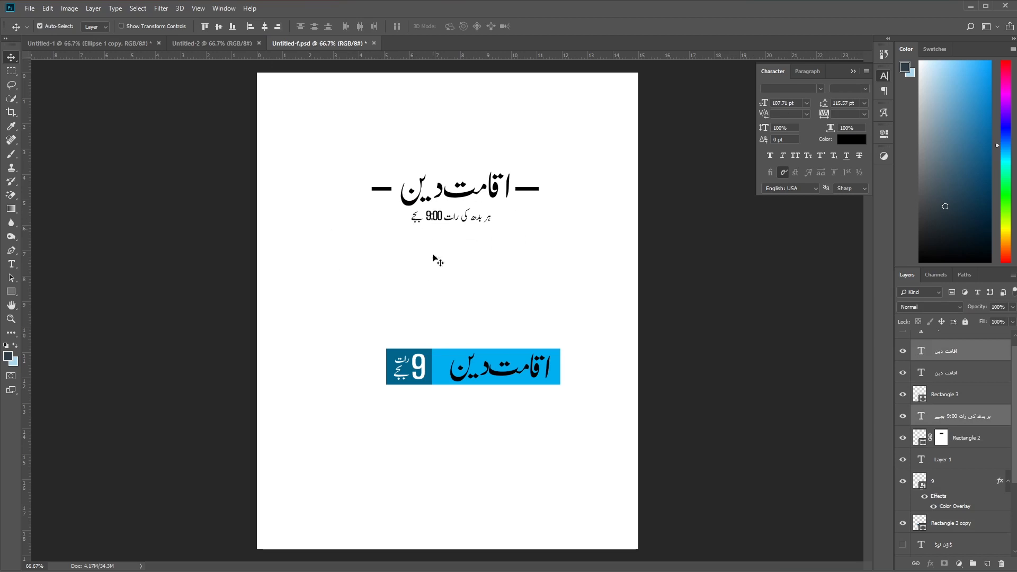
key("Up")
Step: Move the schedule line down and draw a thin rectangle about 320 by 2 px beneath the title, shifted slightly left
left_click_drag(437, 223, 438, 254)
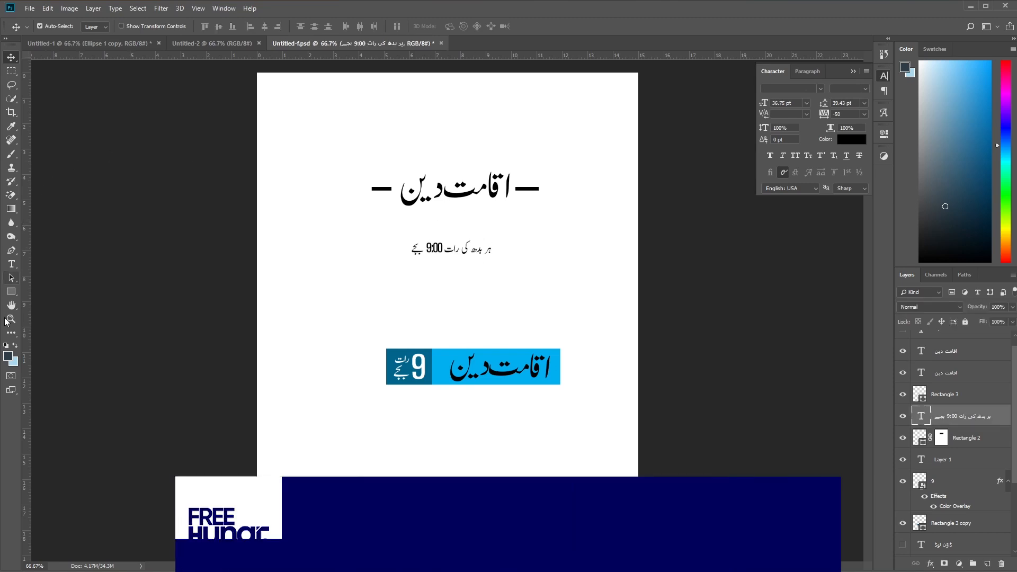
left_click(11, 292)
left_click_drag(401, 213, 515, 212)
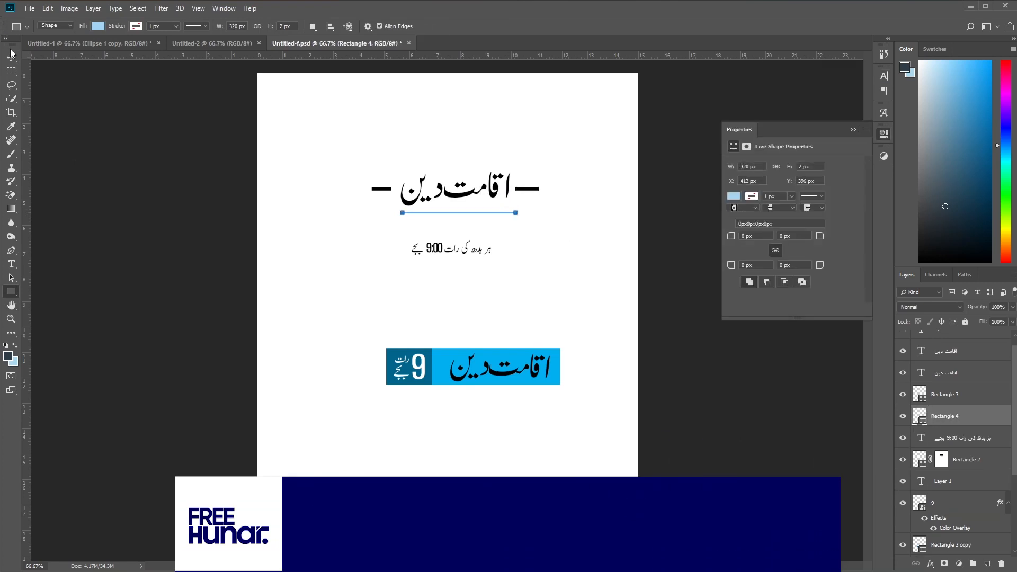
key("v")
key("Left")
key("Left")
key("Left")
key("Left")
key("Left")
key("Left")
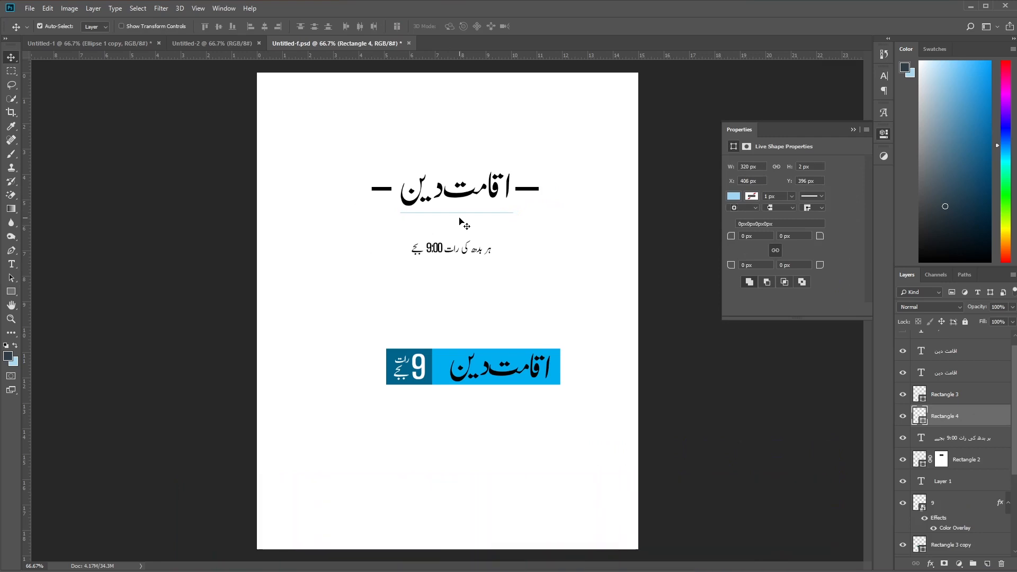
Step: Shorten the thin divider line to about 166 px wide and move it back to the middle under the title
key("ctrl+t")
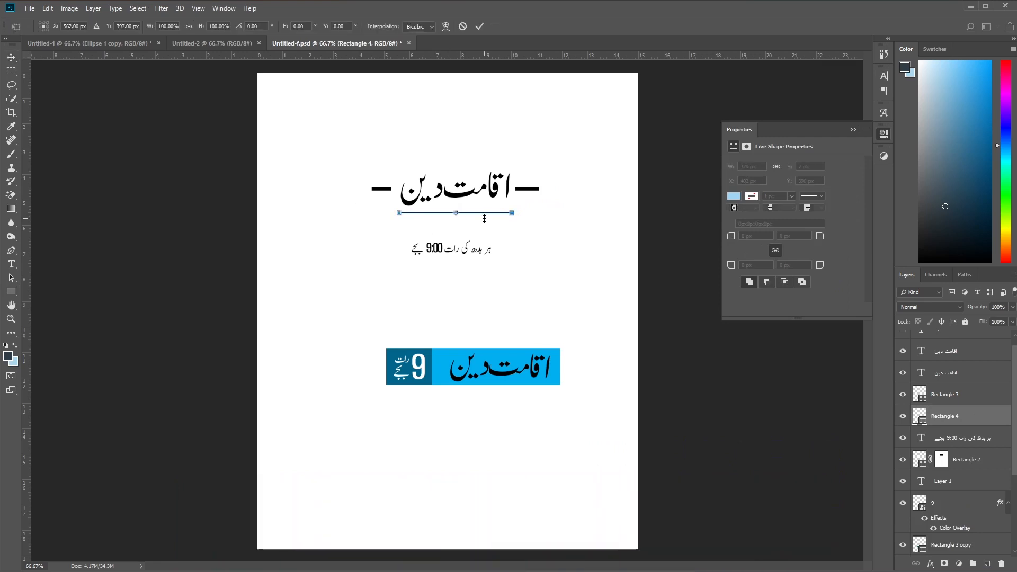
key("ctrl+plus")
key("ctrl+plus")
key("ctrl+plus")
left_click_drag(370, 140, 392, 313)
left_click_drag(398, 259, 395, 276)
left_click_drag(413, 232, 416, 229)
left_click_drag(502, 126, 476, 279)
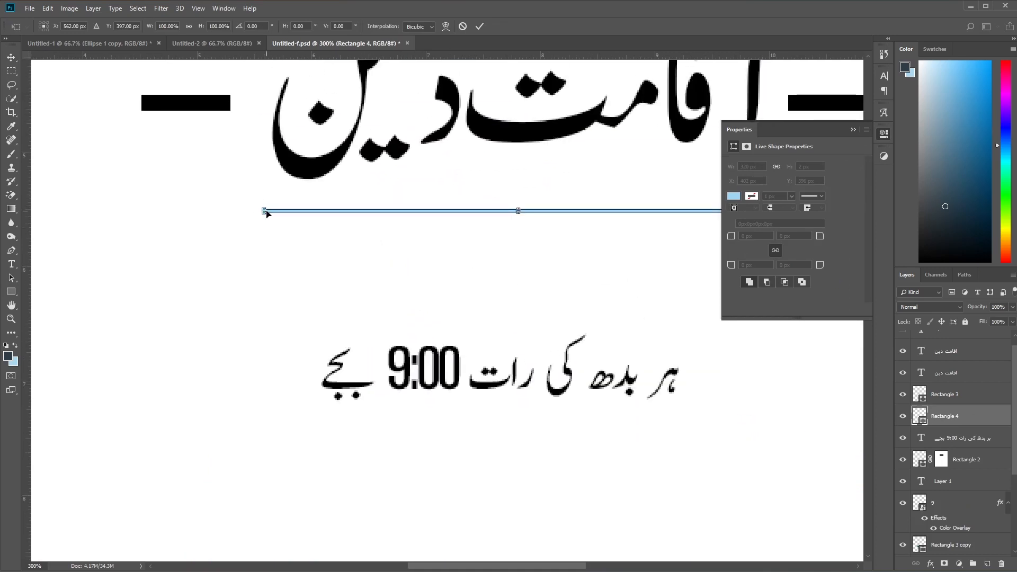
left_click_drag(262, 211, 508, 211)
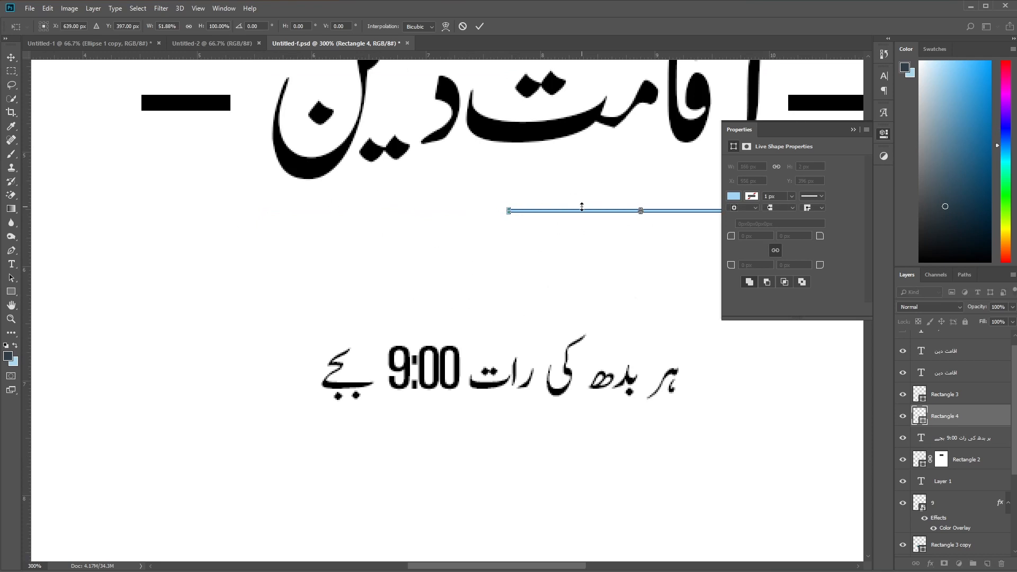
key("Return")
left_click_drag(603, 216, 472, 219)
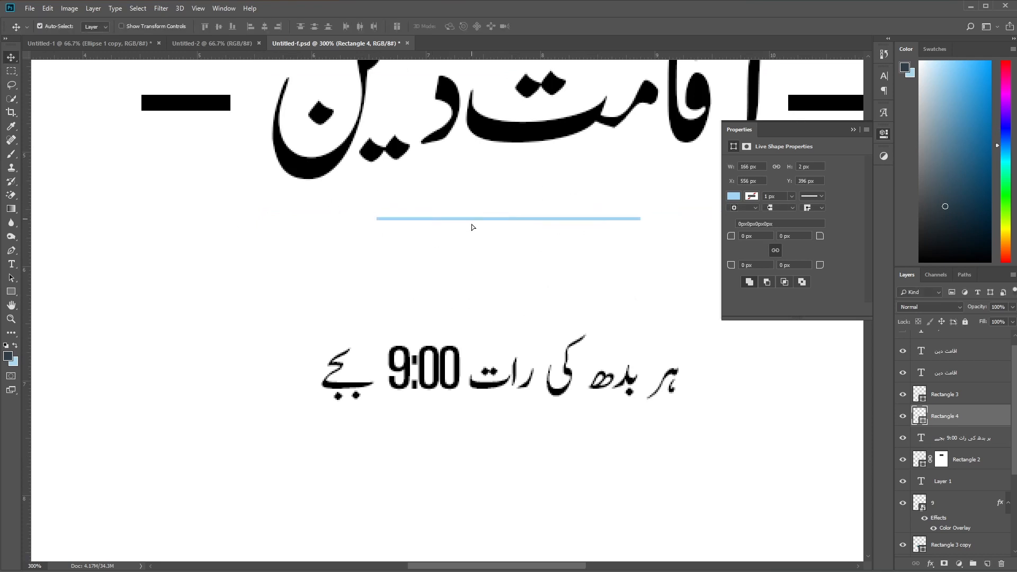
Step: Scale the schedule line down to about 23.6 pt and place it just beneath the divider line
left_click_drag(487, 380, 489, 321)
key("ctrl+t")
left_click_drag(327, 375, 398, 385)
key("Return")
left_click_drag(492, 328, 499, 289)
left_click_drag(591, 384, 494, 286)
Step: Align the title, its flanking lines, the divider and the schedule line on their horizontal centres
key("ctrl+minus")
key("ctrl+minus")
left_click_drag(294, 181, 647, 320)
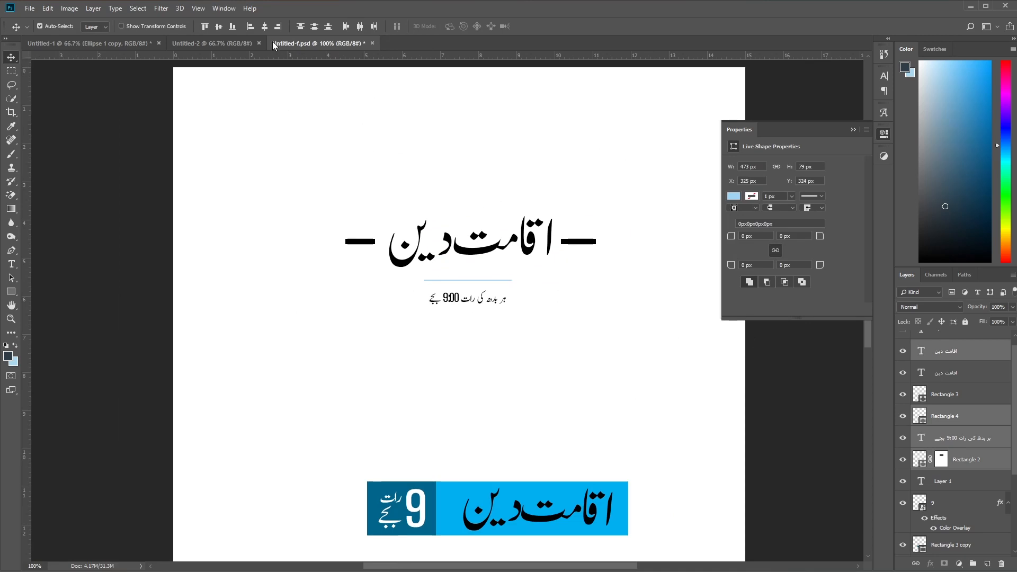
left_click(264, 26)
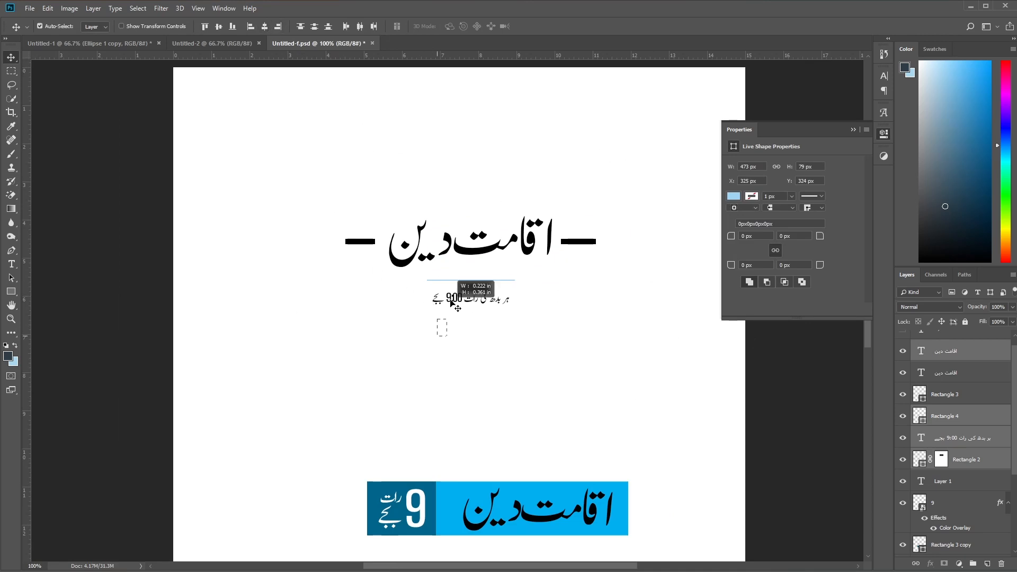
Step: Move the divider line slightly up and change its fill colour to black
left_click(443, 339)
left_click(465, 283)
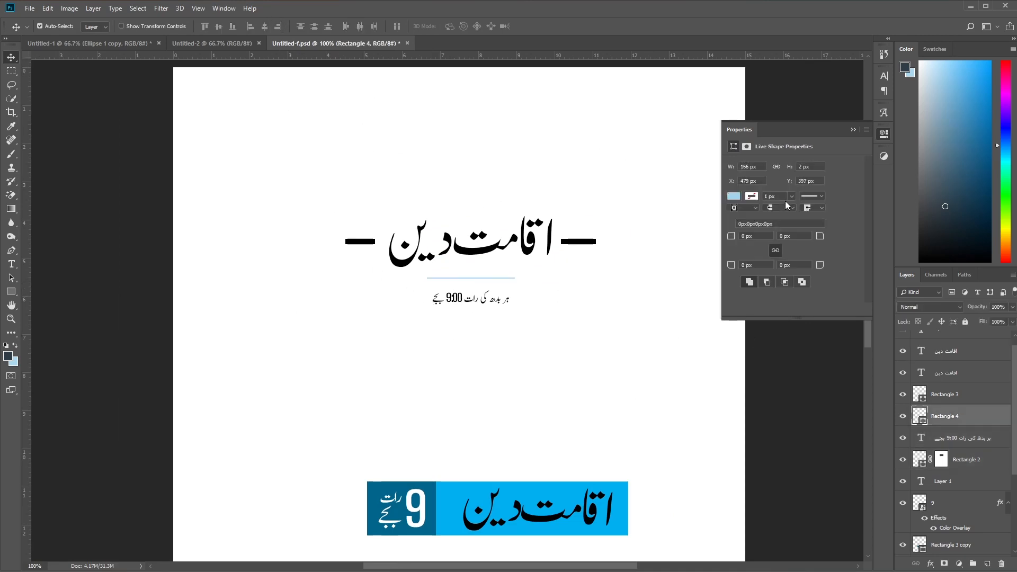
left_click(735, 196)
left_click(836, 216)
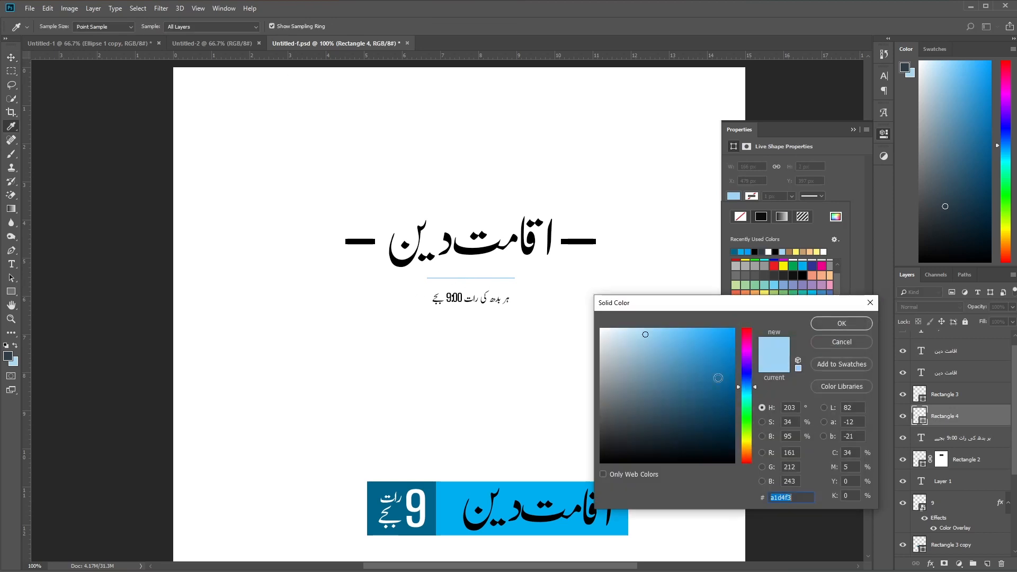
left_click(841, 324)
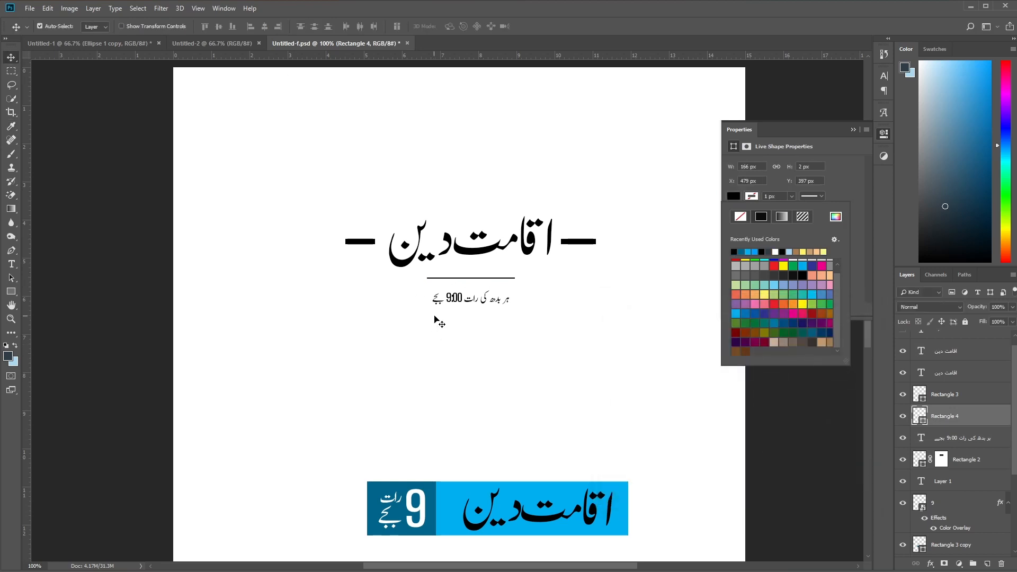
Step: Move the schedule line slightly up toward the divider and select all parts of the upper title layout
left_click(467, 308)
left_click_drag(467, 308, 466, 303)
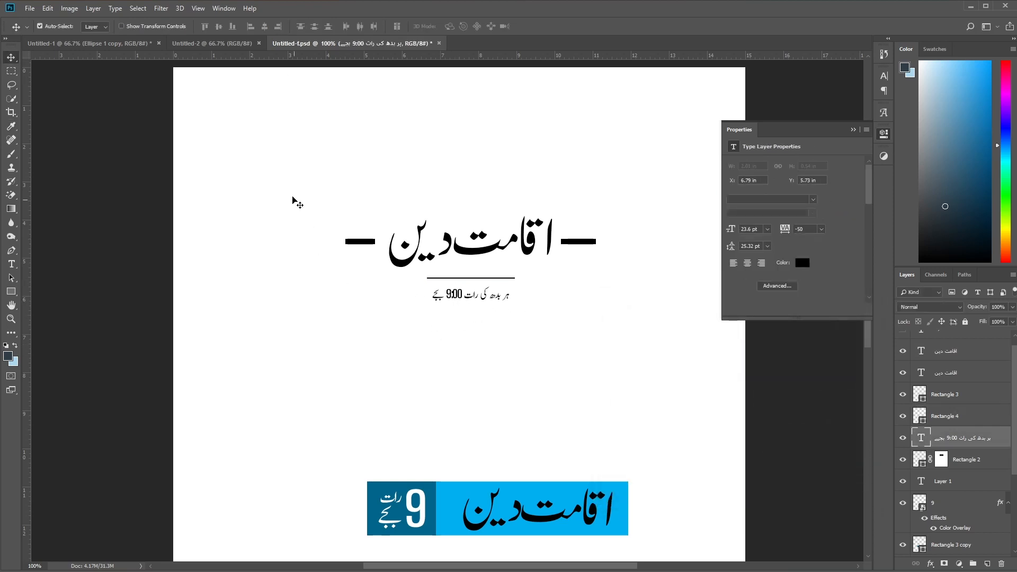
left_click_drag(276, 181, 670, 335)
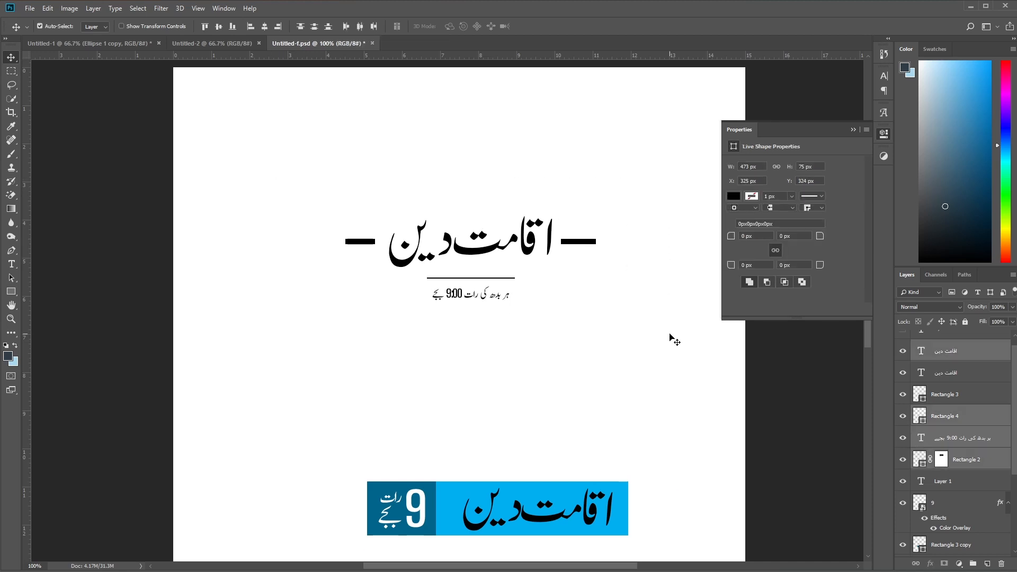
key("ctrl+minus")
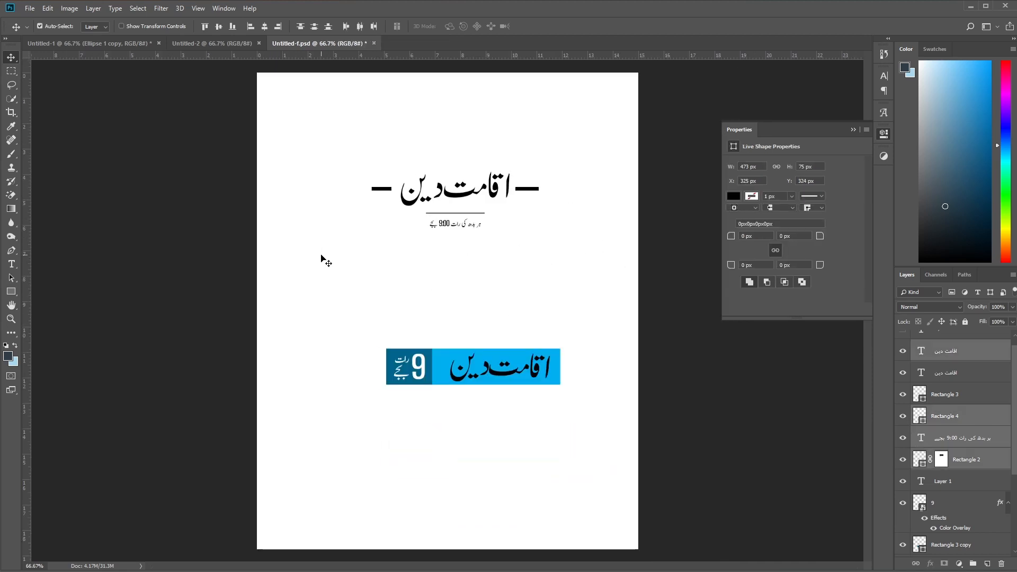
left_click(29, 9)
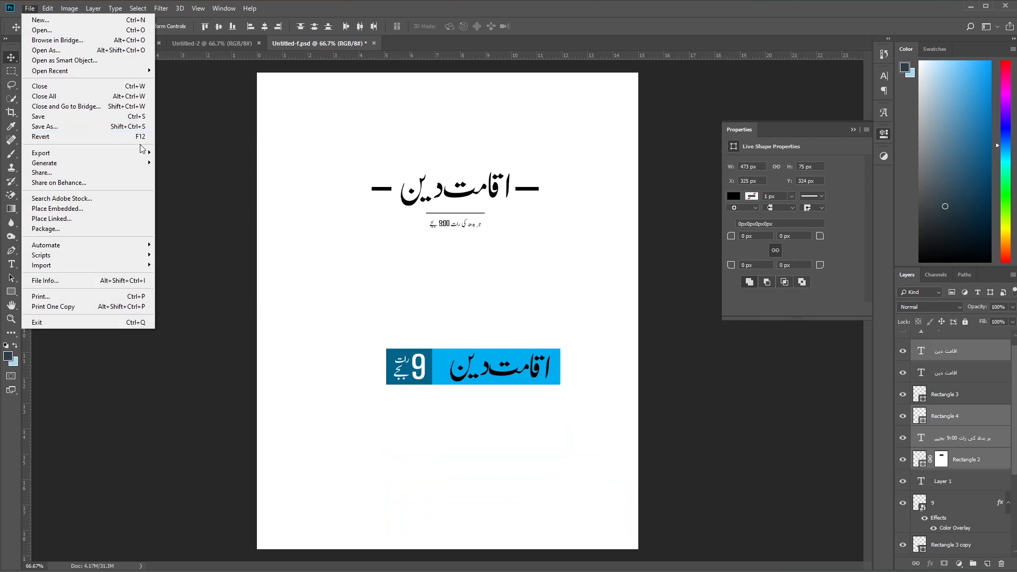
mouse_move(140, 77)
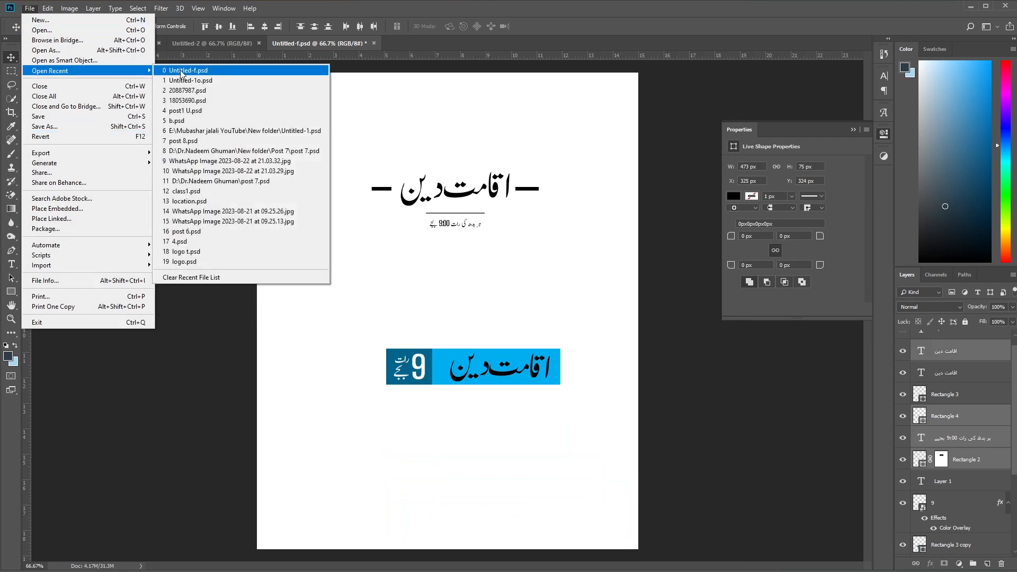
left_click(180, 70)
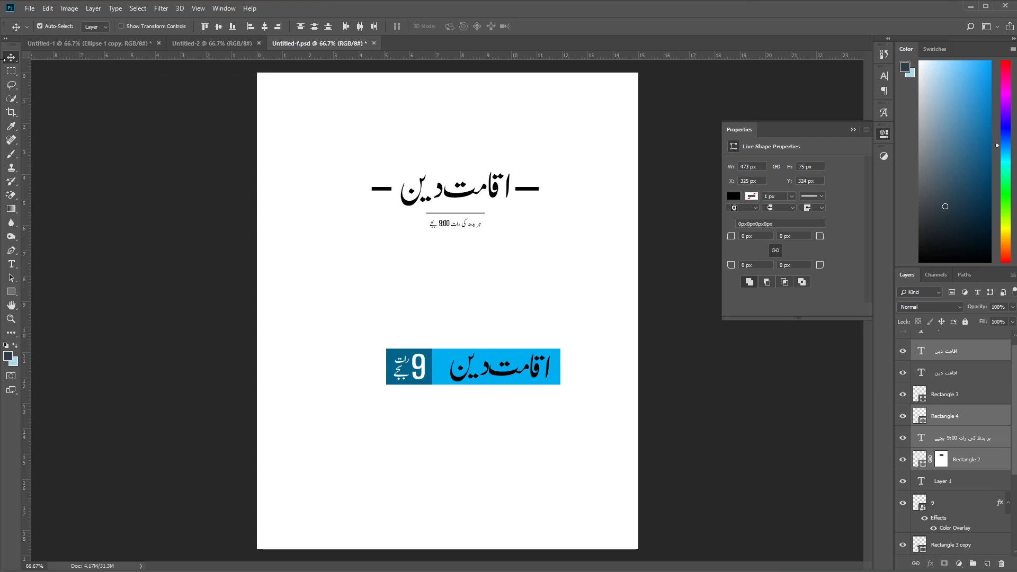
Step: Open the recent file Untitled-1o.psd
left_click(29, 9)
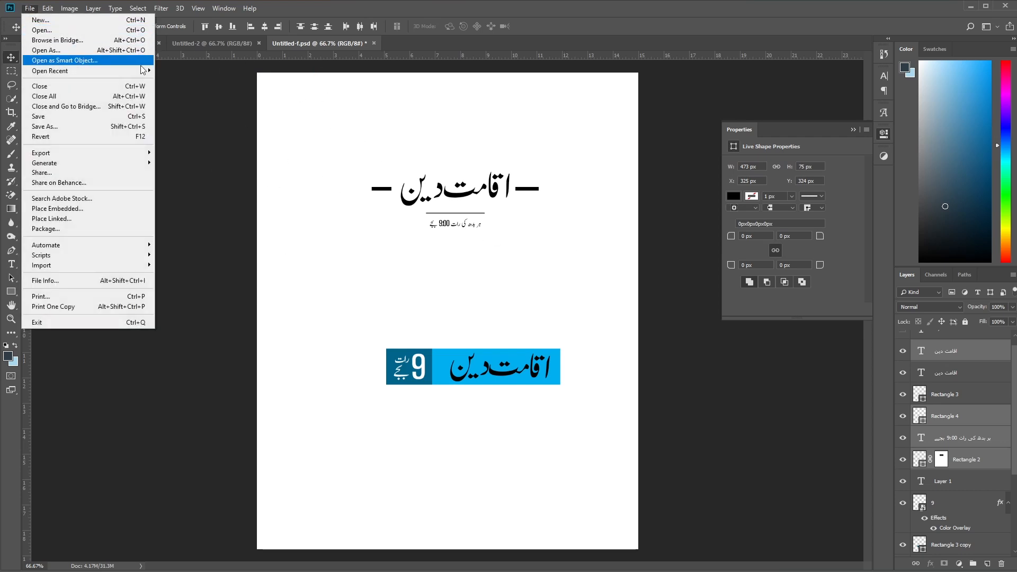
mouse_move(144, 71)
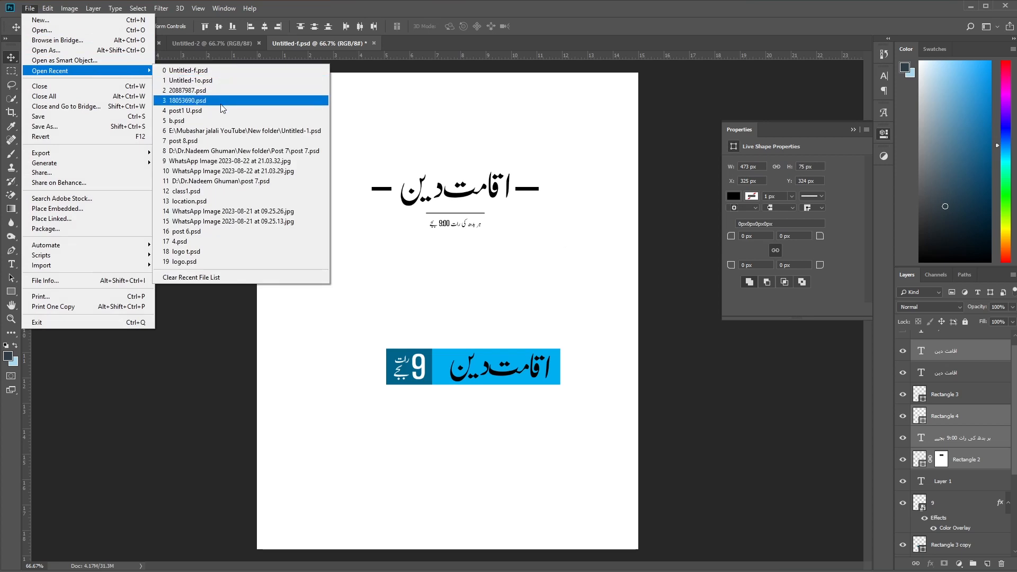
left_click(211, 80)
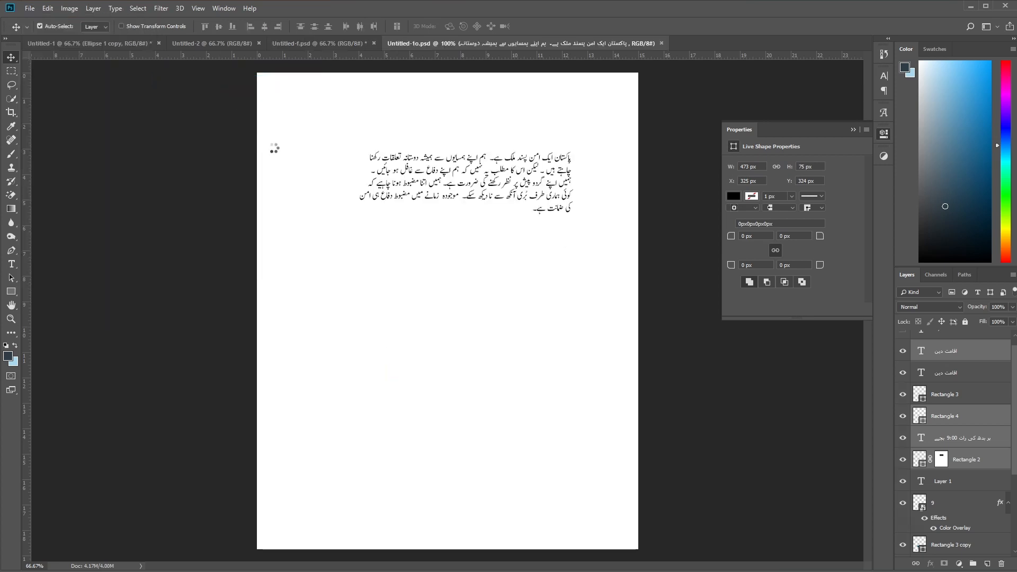
Step: Move the Urdu paragraph down to the lower middle of the page and copy its first sentence
left_click_drag(446, 194, 480, 275)
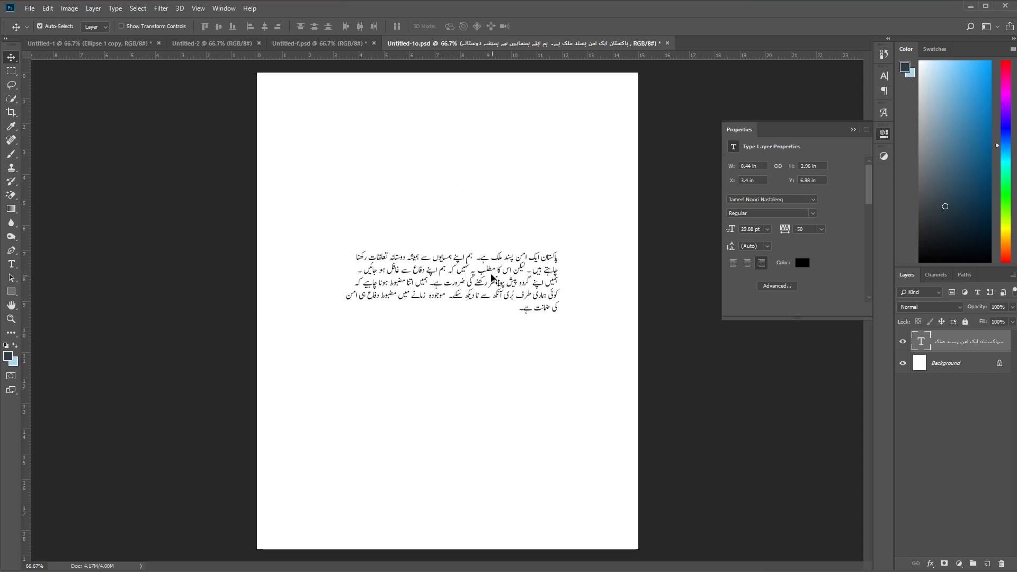
left_click_drag(451, 305, 451, 322)
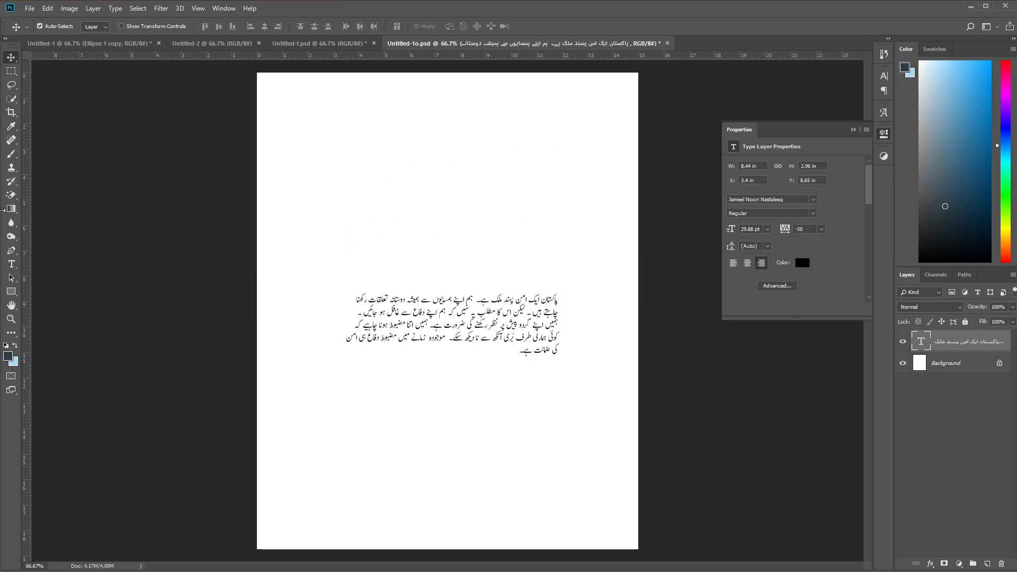
left_click(11, 263)
left_click_drag(475, 300, 554, 298)
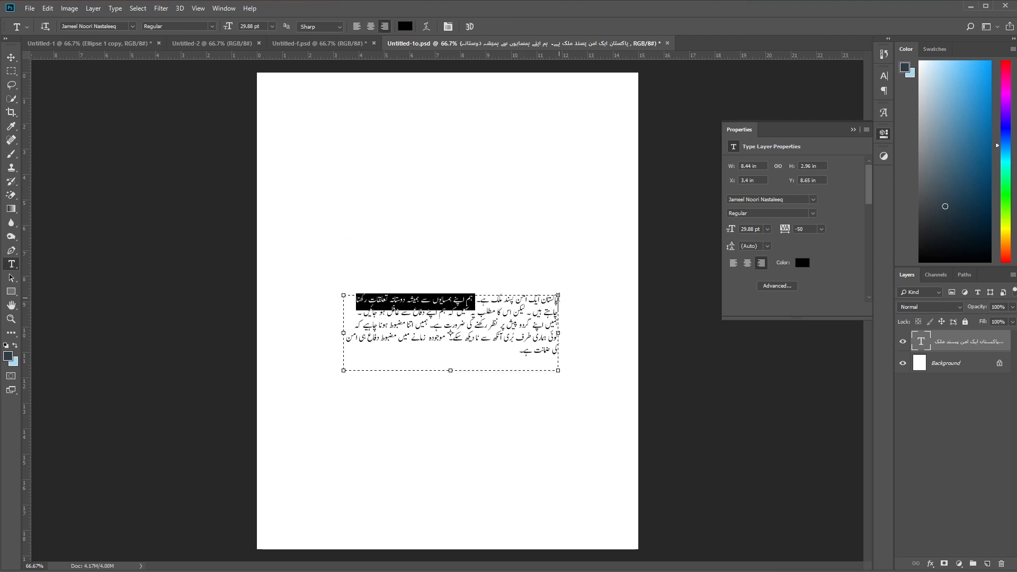
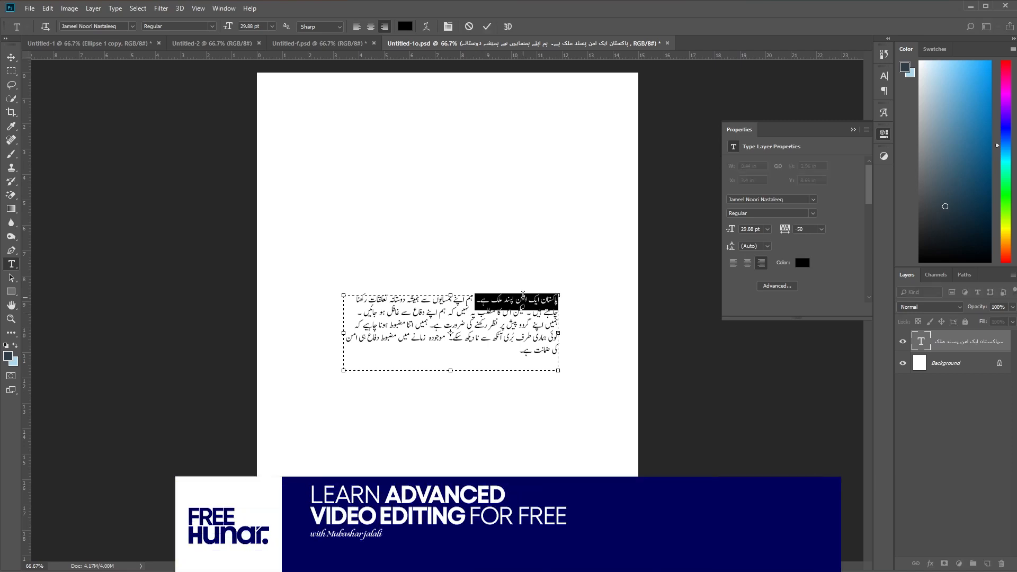
right_click(550, 303)
left_click(576, 328)
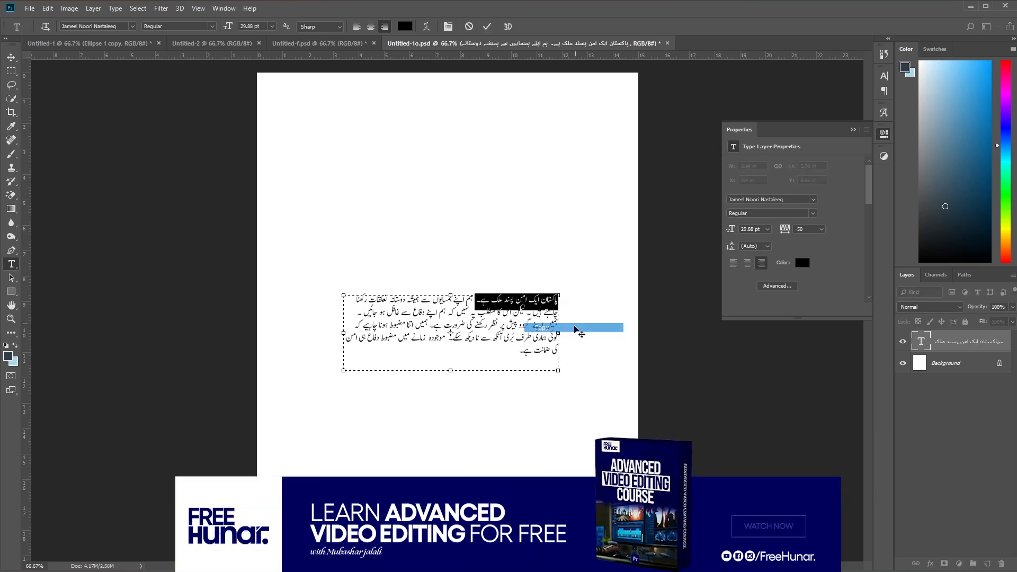
Step: Move the paragraph further down and paste the copied sentence as a separate text layer above it as a heading
left_click(11, 57)
left_click_drag(440, 332, 427, 400)
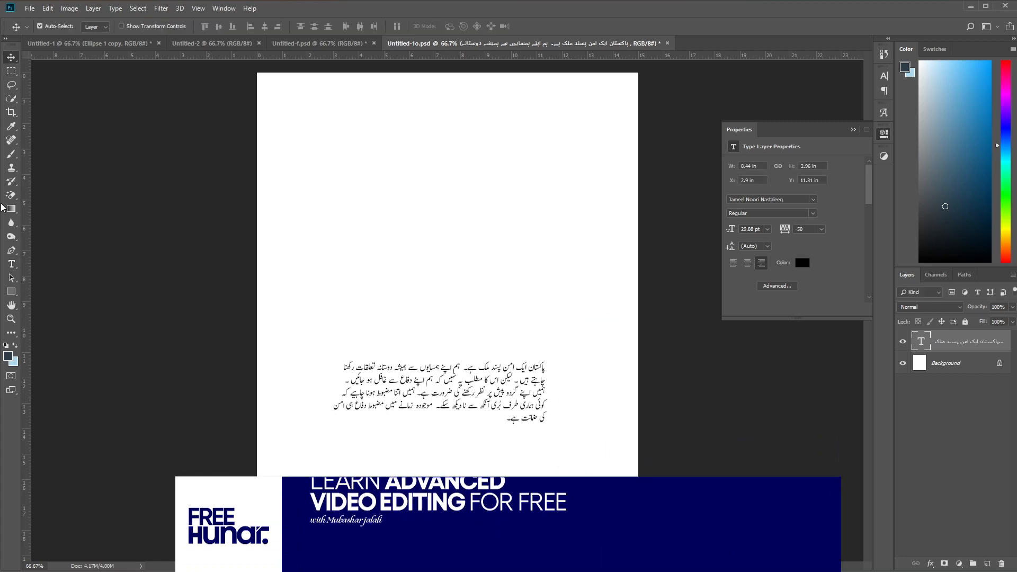
key("t")
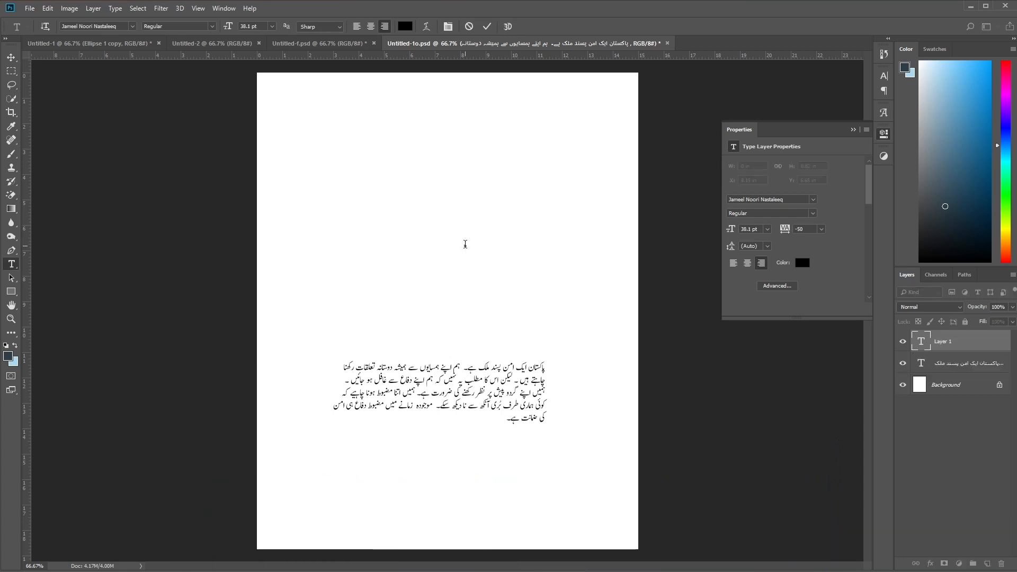
key("ctrl+v")
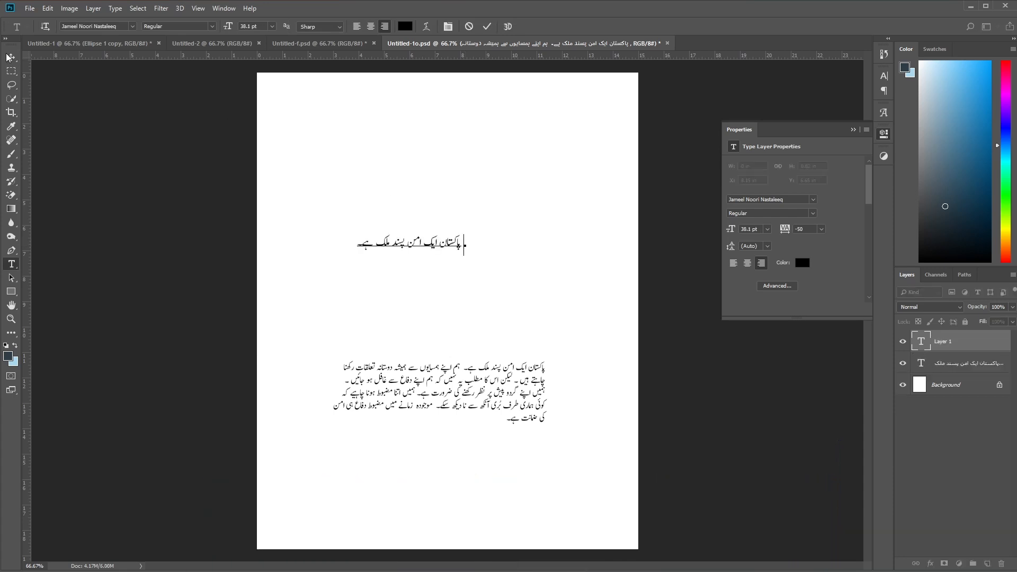
left_click(10, 56)
left_click_drag(416, 245, 400, 268)
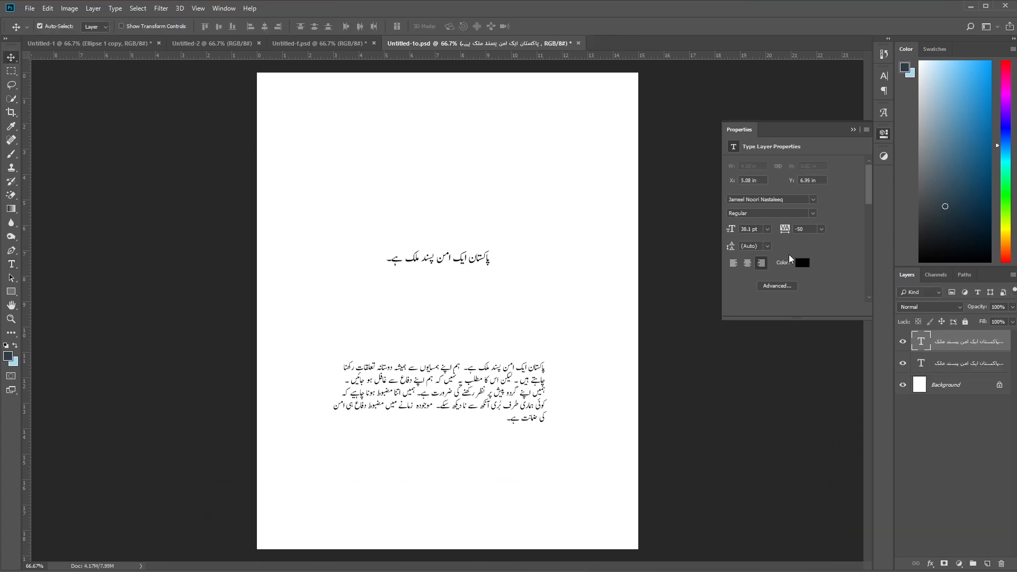
Step: Try AlQalam Taj Nastaleeq on the heading, and set its font to AlQalam Alvi Nastaleeq
left_click(885, 76)
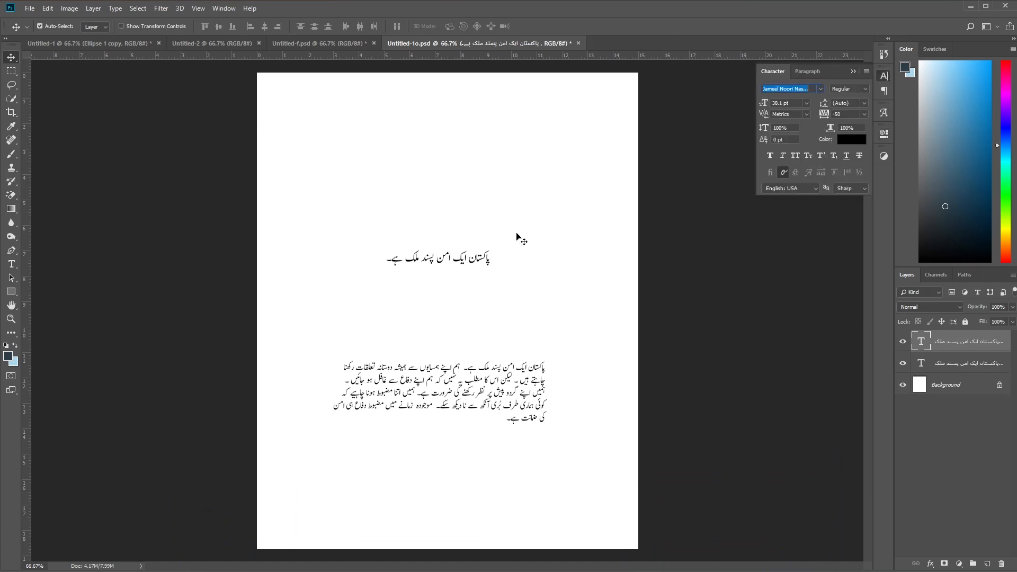
left_click(821, 88)
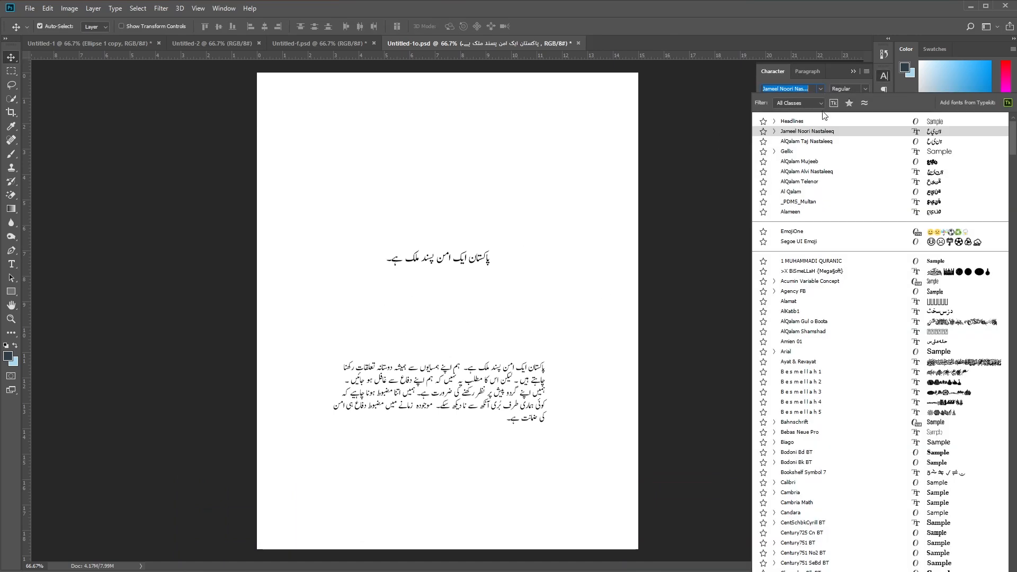
left_click(815, 142)
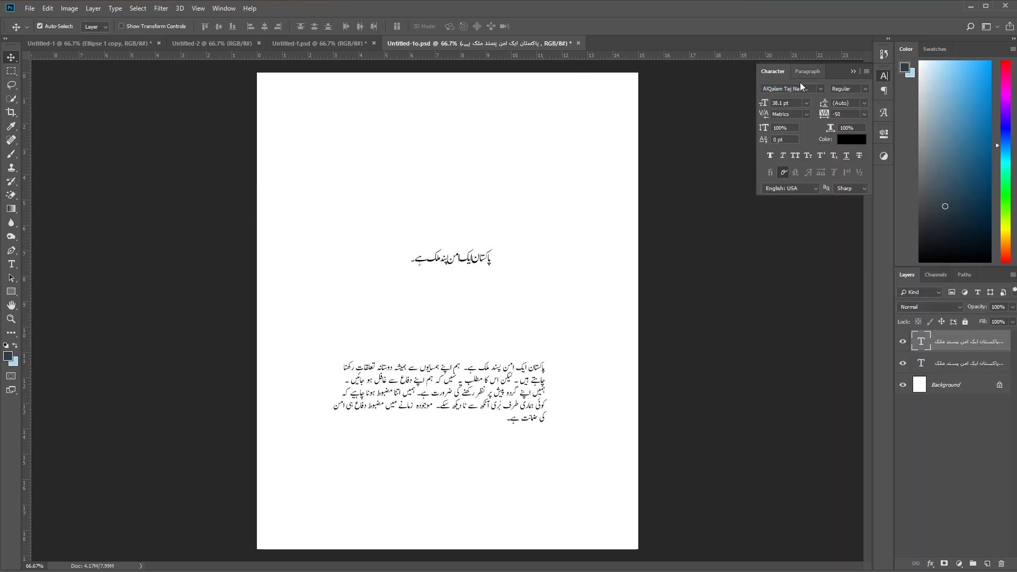
left_click(821, 88)
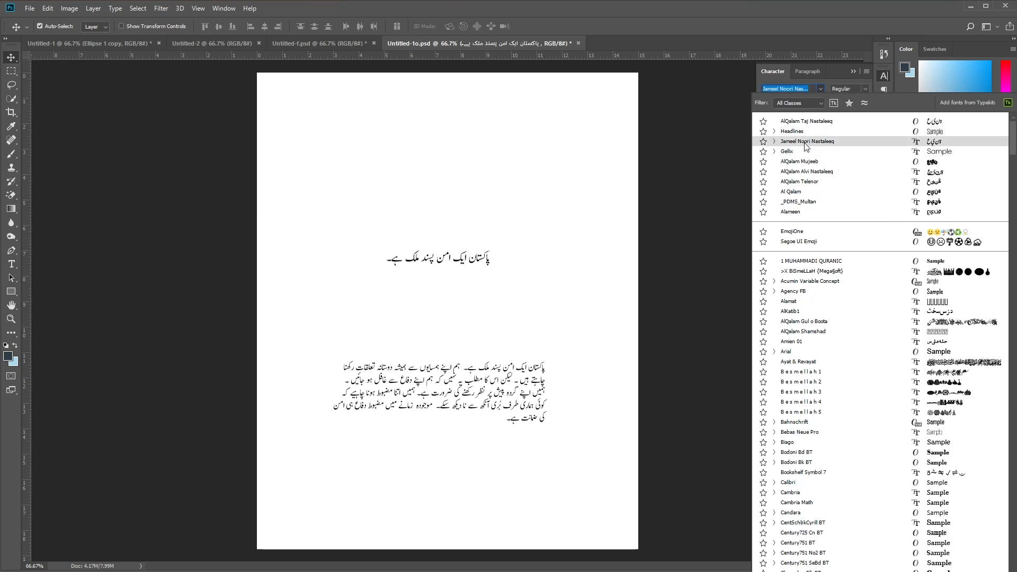
left_click(806, 171)
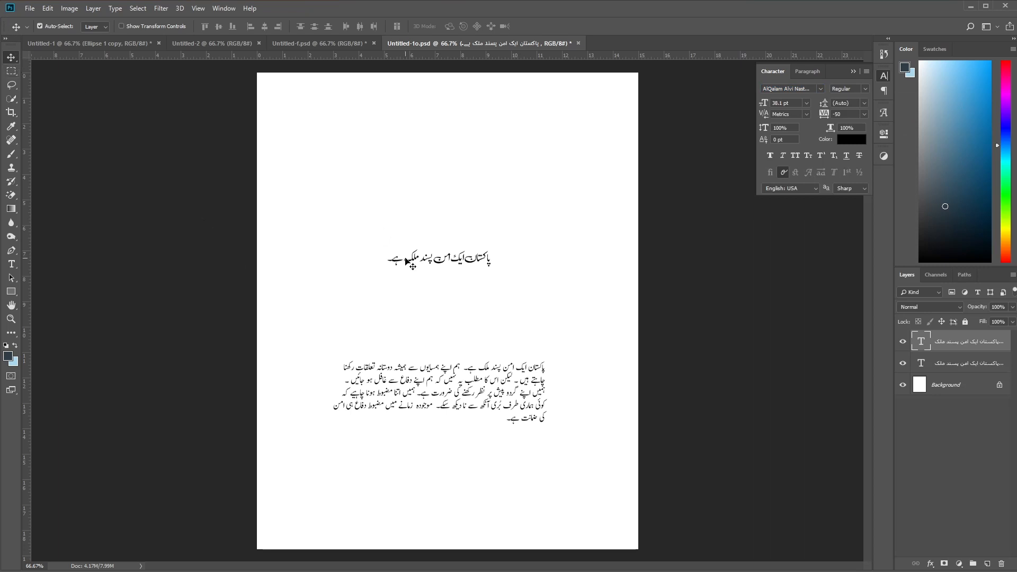
Step: Enlarge the heading and place it and the paragraph close together toward the page's right side
key("ctrl+t")
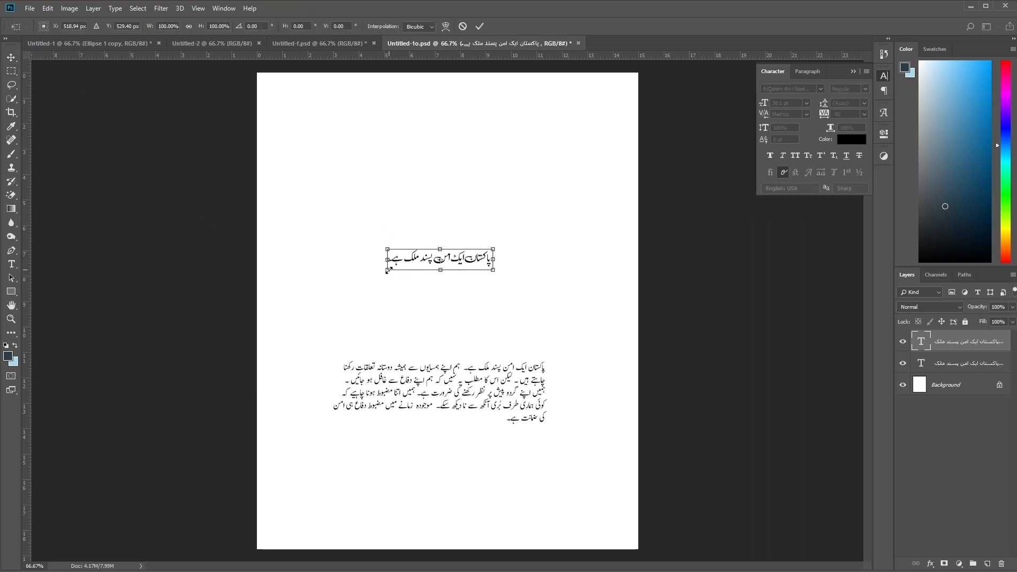
left_click_drag(387, 271, 361, 281)
key("Return")
left_click_drag(486, 264, 547, 311)
left_click_drag(465, 405, 511, 394)
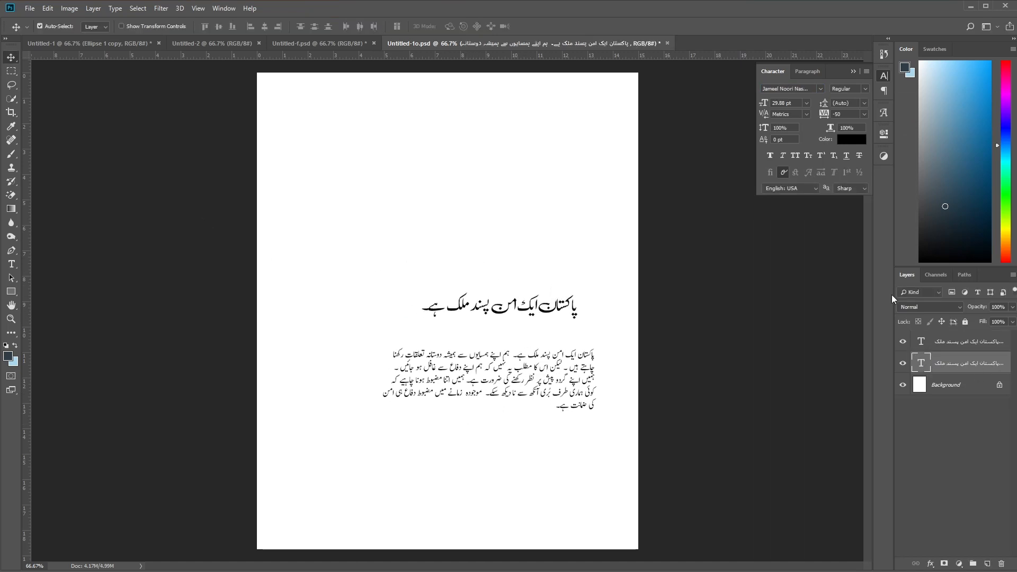
Step: Justify the paragraph with its last line right-aligned, scale it to about 73% and place it directly under the heading
left_click(805, 77)
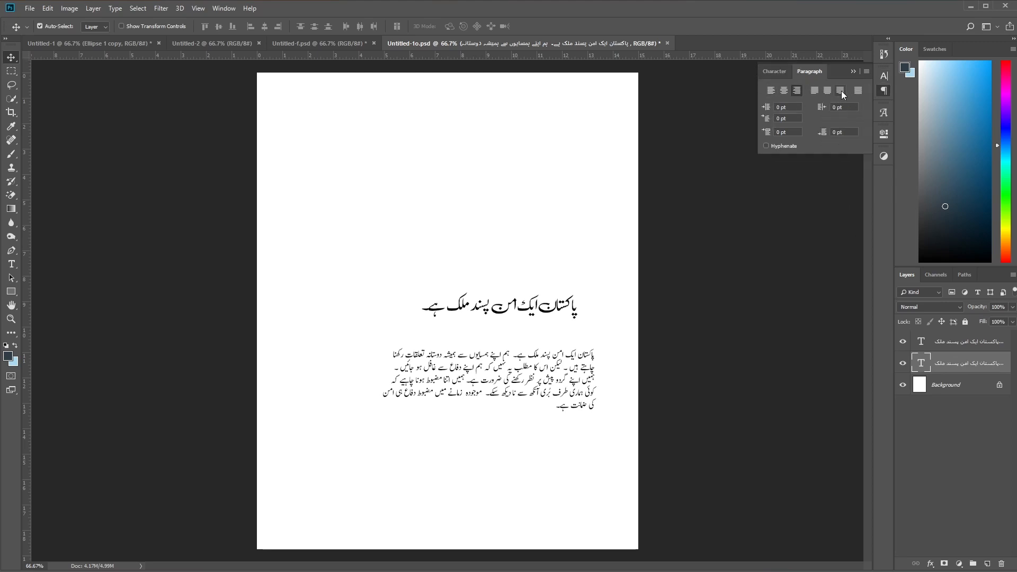
left_click(840, 91)
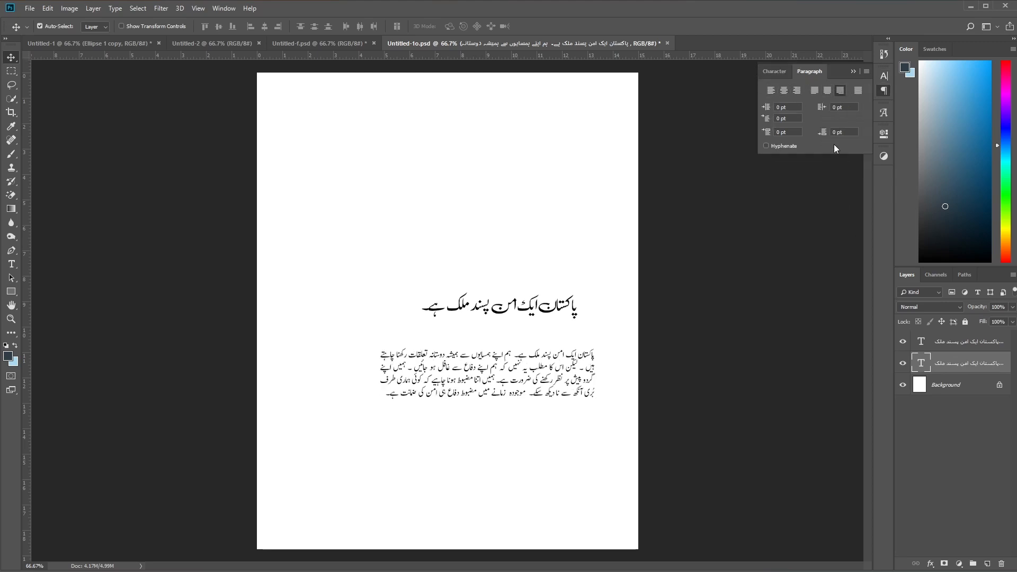
mouse_move(468, 375)
left_mouse_down()
mouse_move(445, 367)
mouse_move(477, 374)
mouse_move(449, 370)
left_mouse_up()
key("ctrl+t")
left_click_drag(339, 412, 419, 451)
left_click_drag(474, 375, 509, 352)
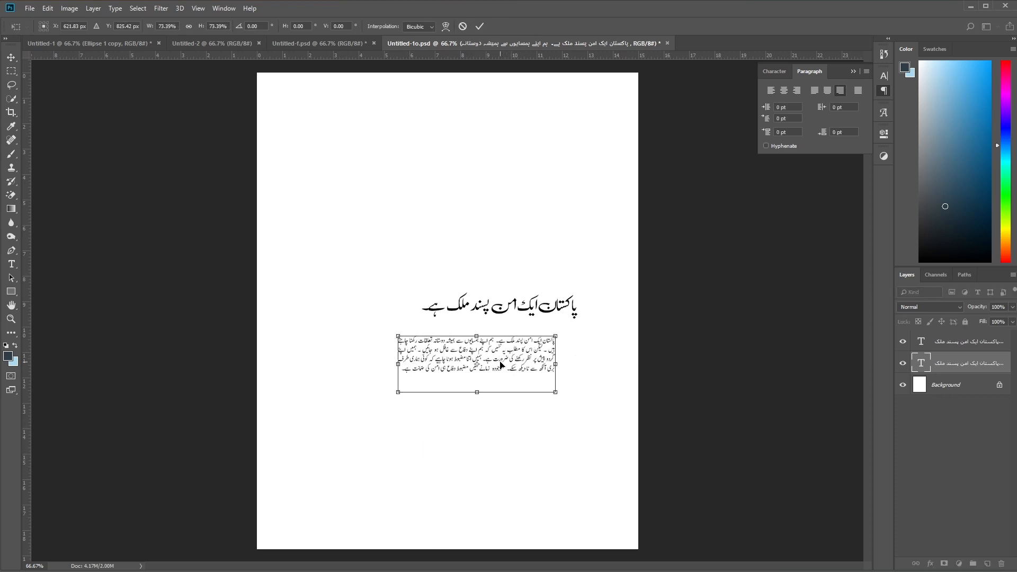
key("Return")
left_click_drag(503, 371, 531, 364)
Step: Scale the paragraph down slightly, keeping its right edge in line with the heading
key("ctrl+plus")
key("ctrl+plus")
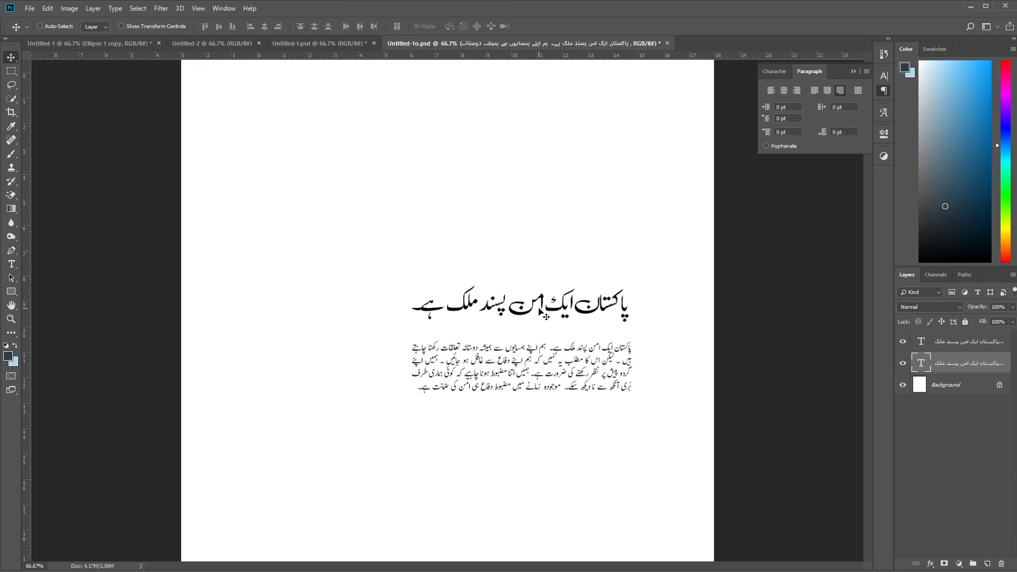
left_click_drag(561, 437, 482, 331)
key("ctrl+t")
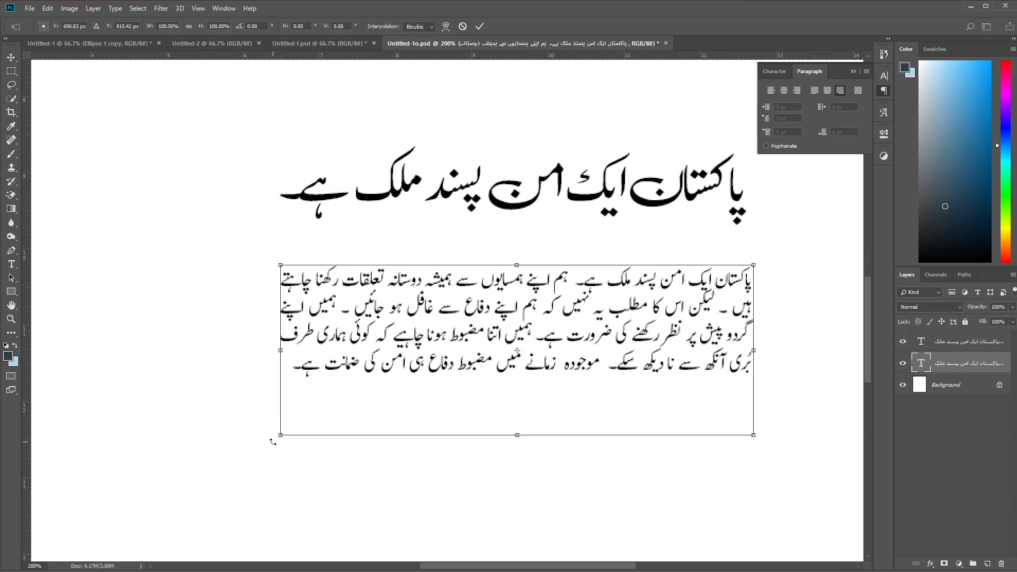
left_click_drag(281, 435, 318, 470)
key("Return")
Step: Scale the heading down to about two thirds of the paragraph's width, aligned with the paragraph's right edge
left_click(362, 191)
key("ctrl+t")
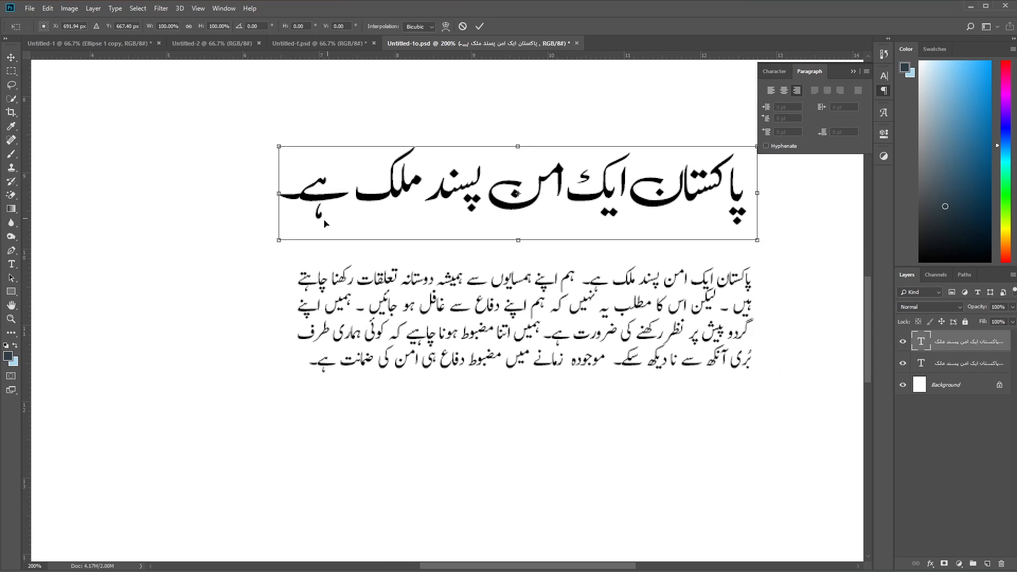
left_click_drag(280, 245, 523, 223)
key("Return")
Step: Nudge the heading down closer to the paragraph
key("Down")
key("Down")
key("Down")
key("Down")
key("Down")
key("Down")
key("Down")
key("Down")
key("Down")
key("Down")
key("Down")
key("Down")
key("Down")
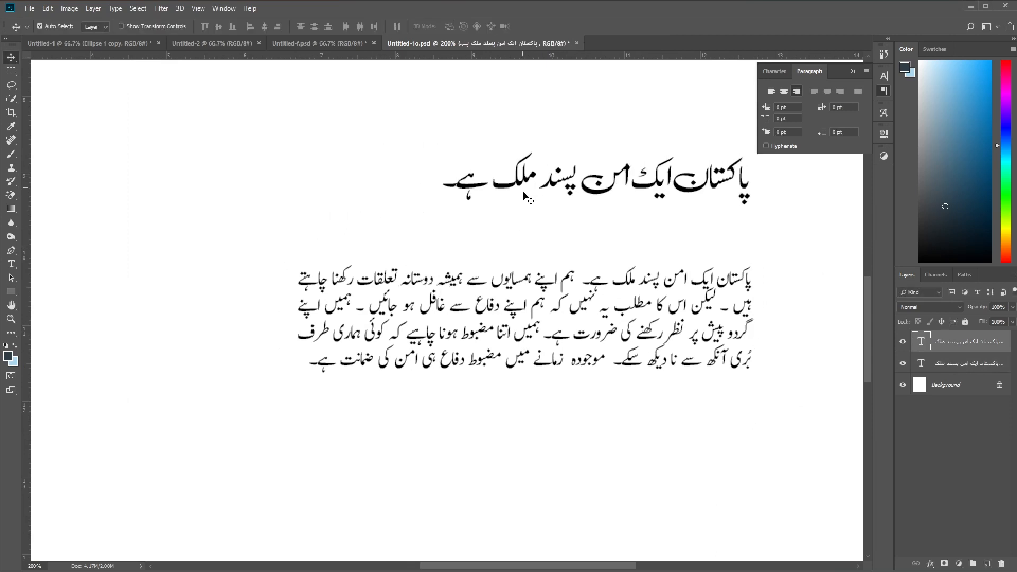
key("Down")
key("Down")
key("Down")
key("Down")
key("Down")
key("Down")
key("Down")
key("Down")
key("Down")
key("Down")
key("Down")
key("Down")
key("Down")
key("Down")
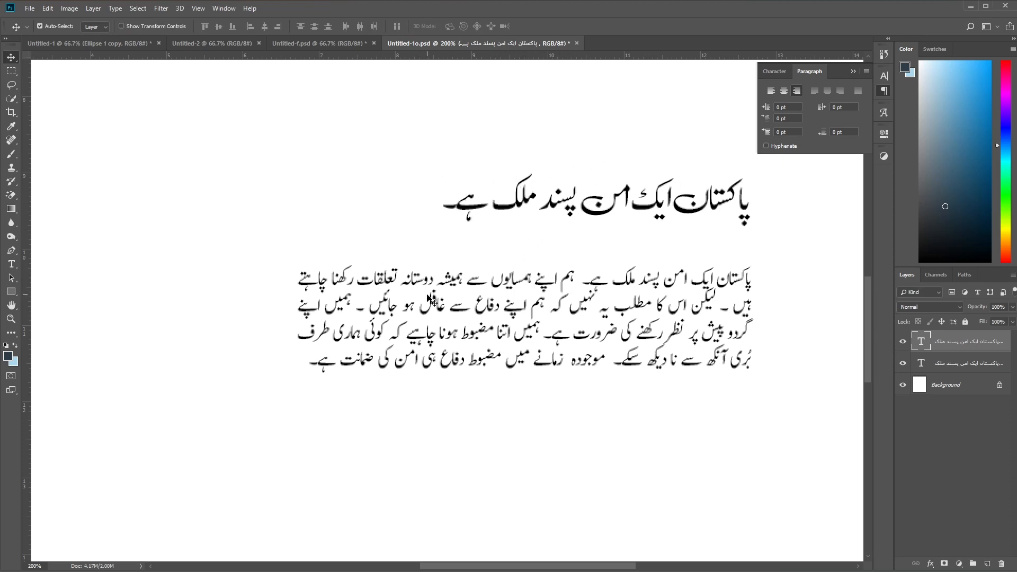
Step: Draw a thin rectangle about 259 × 7 px between the heading and the paragraph
key("ctrl+minus")
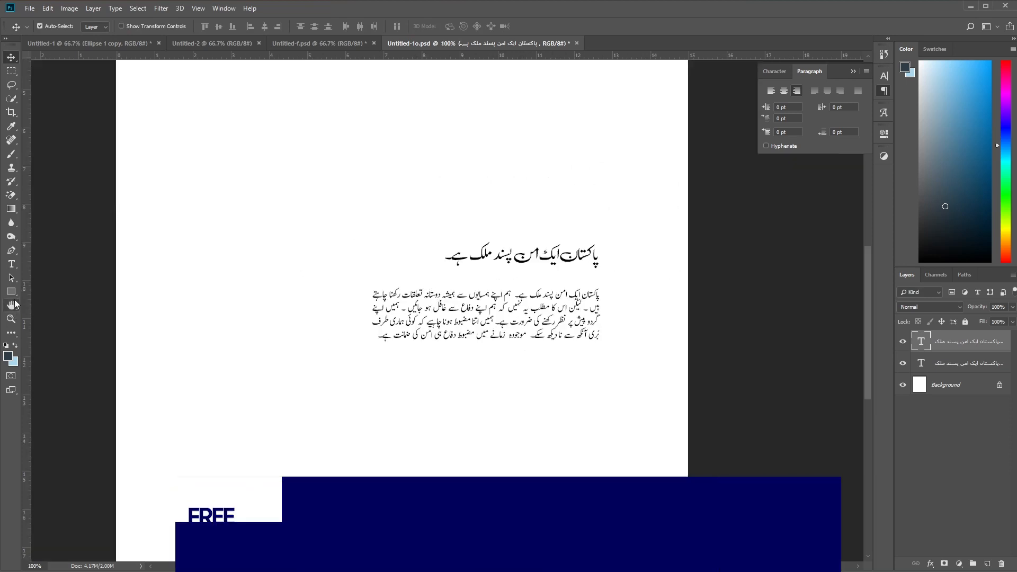
right_click(14, 295)
left_click(64, 294)
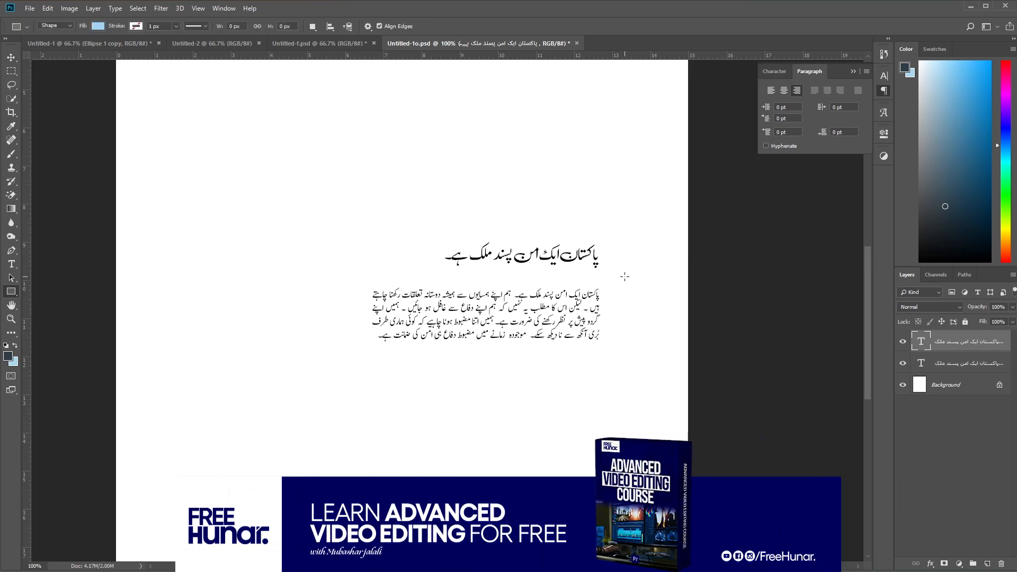
left_click_drag(595, 274, 458, 277)
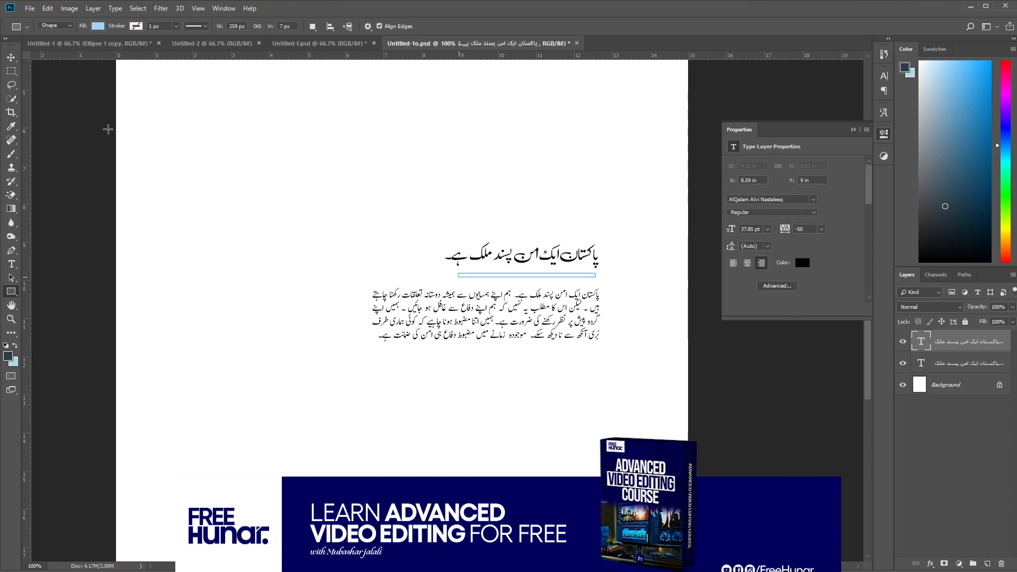
left_click(11, 59)
left_click(195, 314)
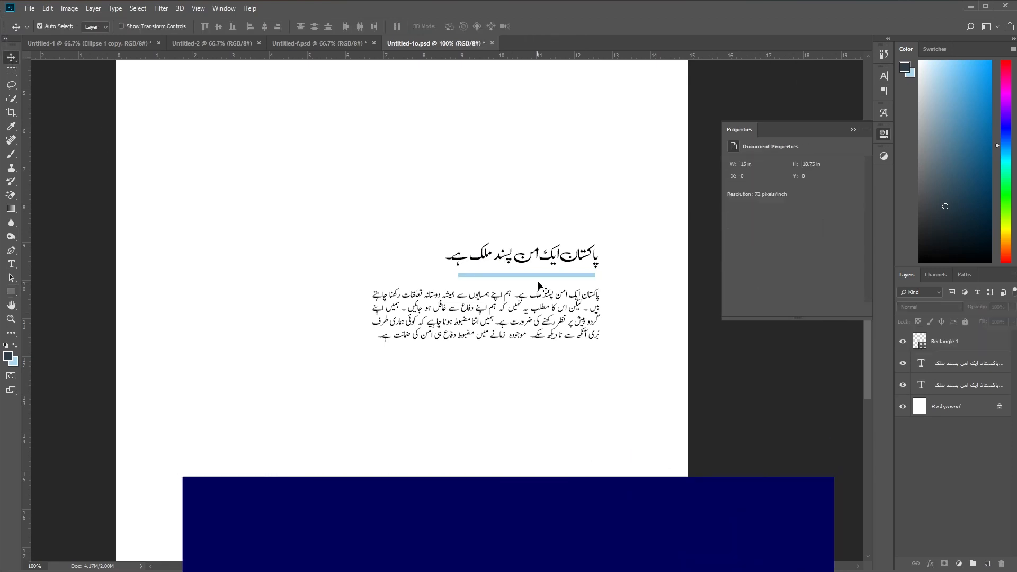
Step: Reduce the divider rectangle's height to 3 px, keeping its width
left_click(542, 275)
key("ctrl+plus")
key("ctrl+plus")
key("ctrl+plus")
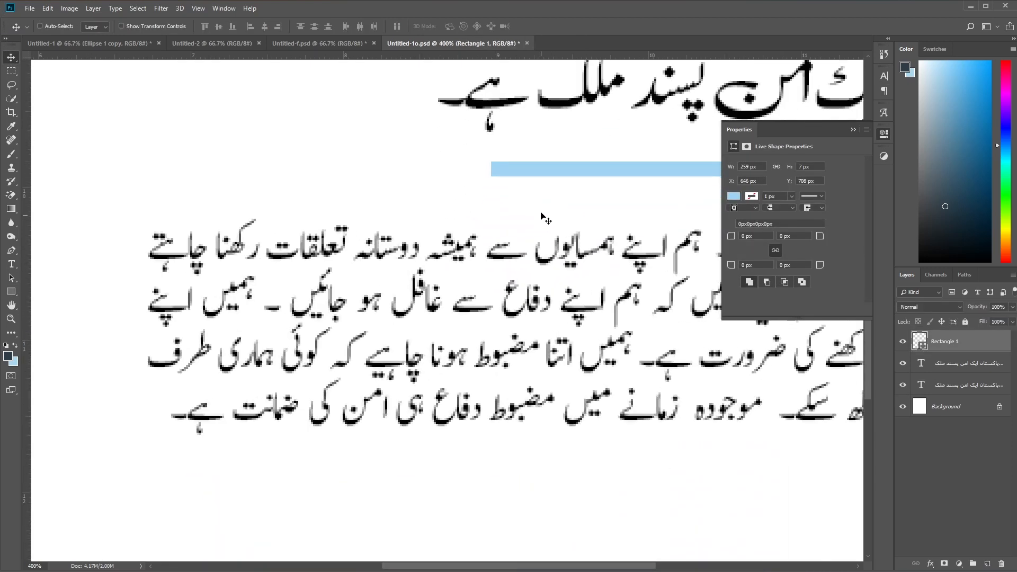
key("ctrl+t")
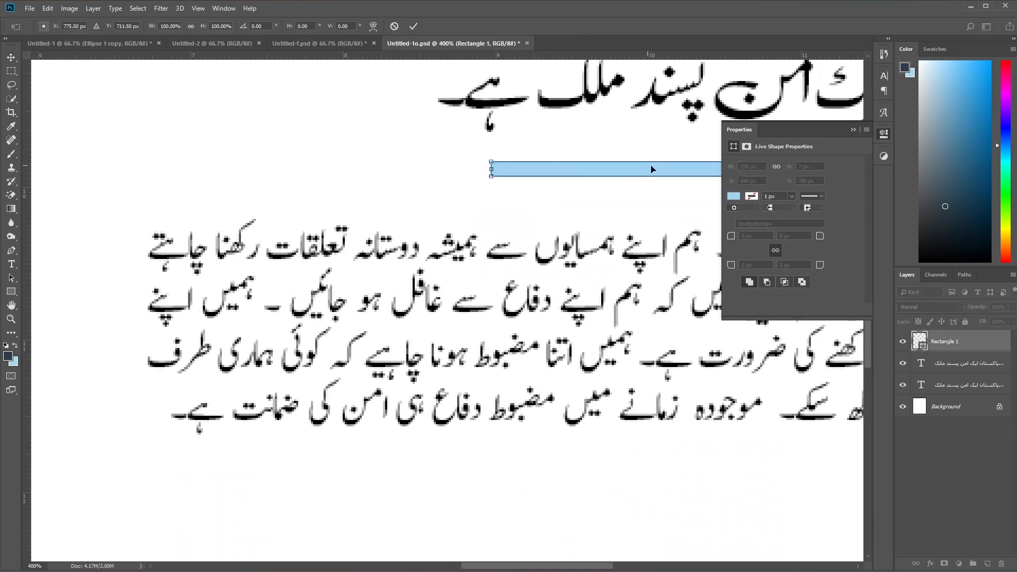
left_click_drag(355, 257, 330, 266)
left_click_drag(539, 217, 539, 229)
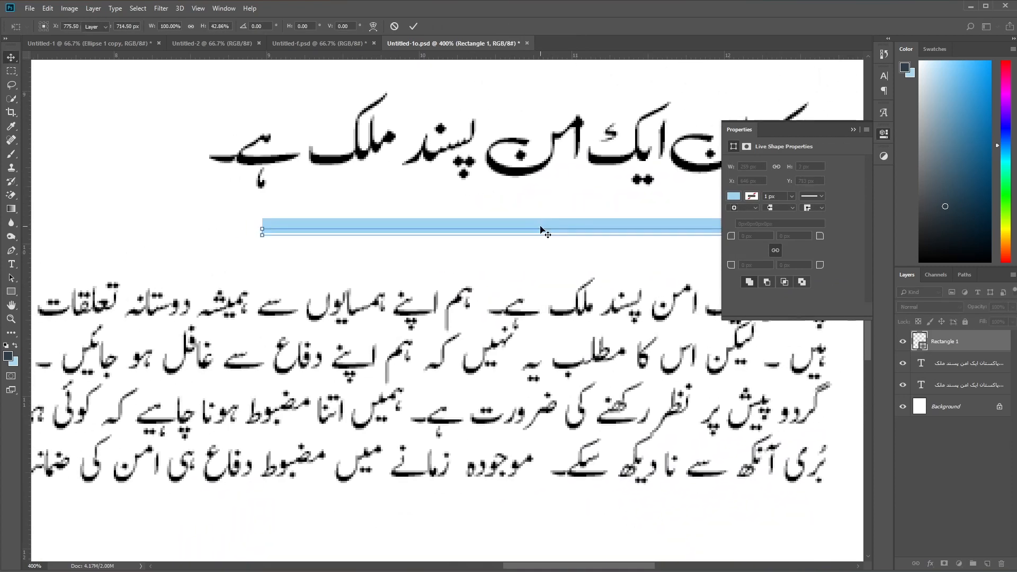
key("Return")
Step: Change the divider's fill colour to black and select the heading, divider and paragraph together
key("ctrl+minus")
key("ctrl+minus")
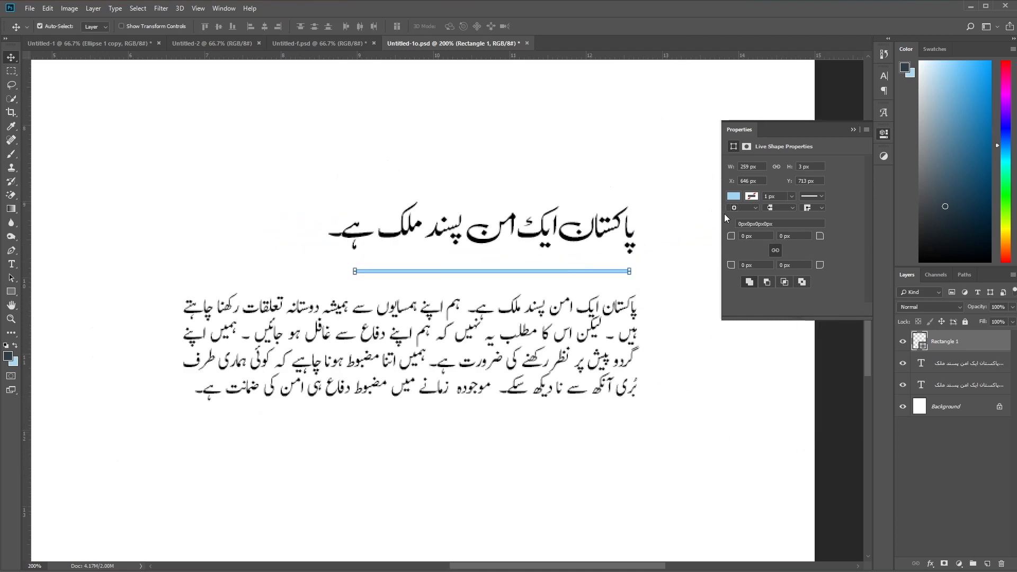
left_click(733, 196)
left_click(834, 219)
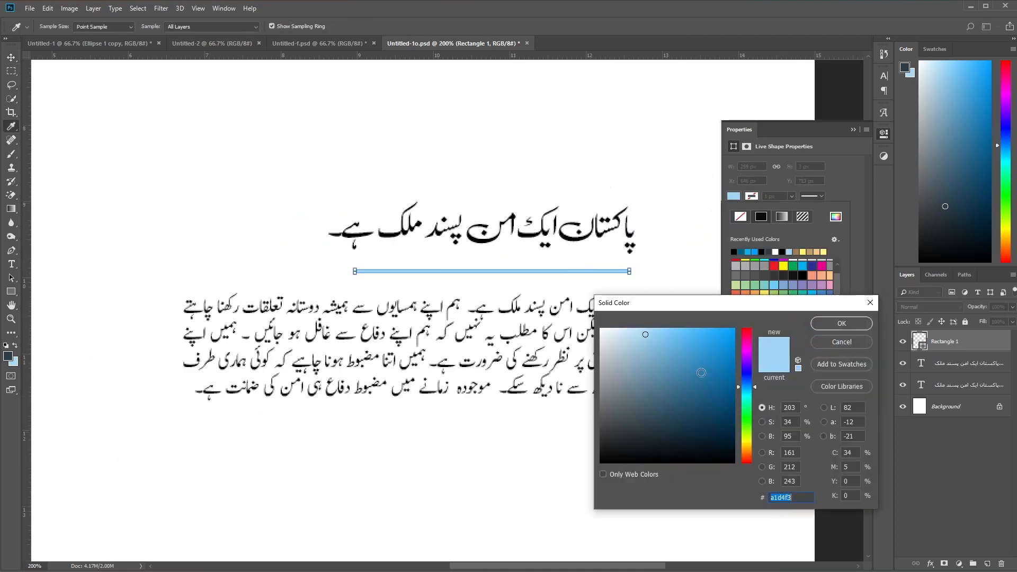
key("Return")
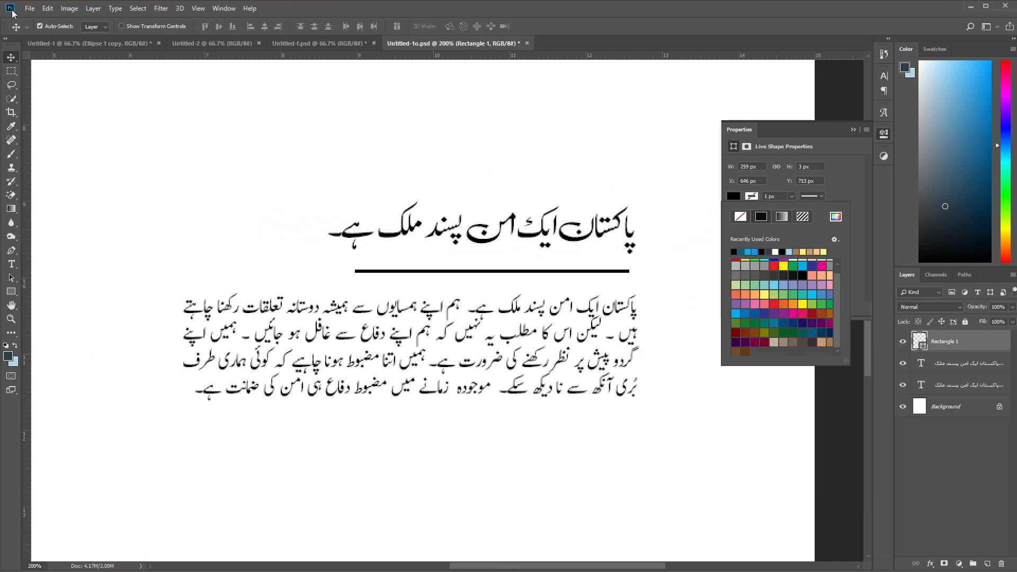
left_click_drag(155, 222, 585, 465)
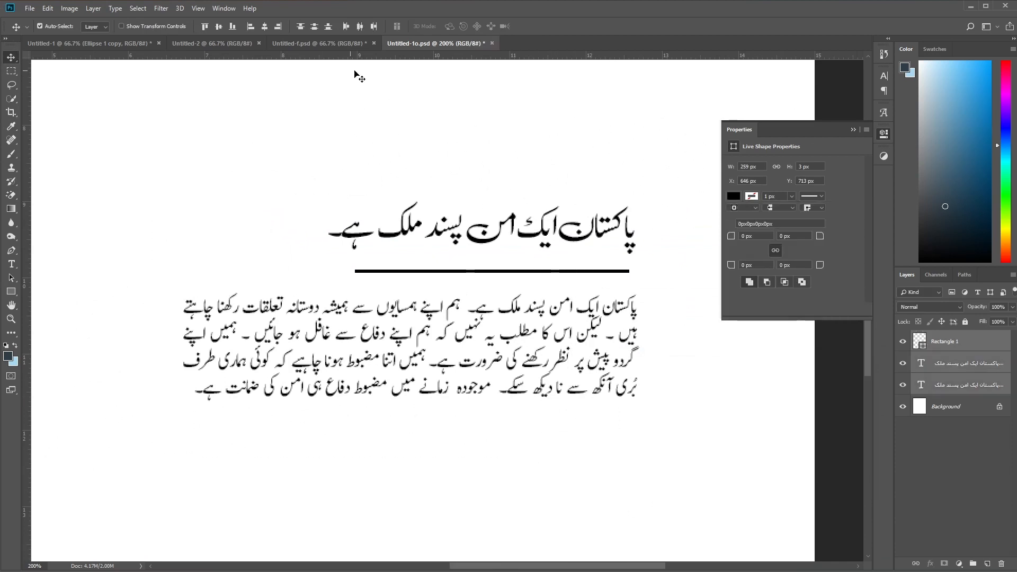
Step: Right-align the heading, divider and paragraph with one another and move the paragraph slightly down from the divider
left_click(278, 26)
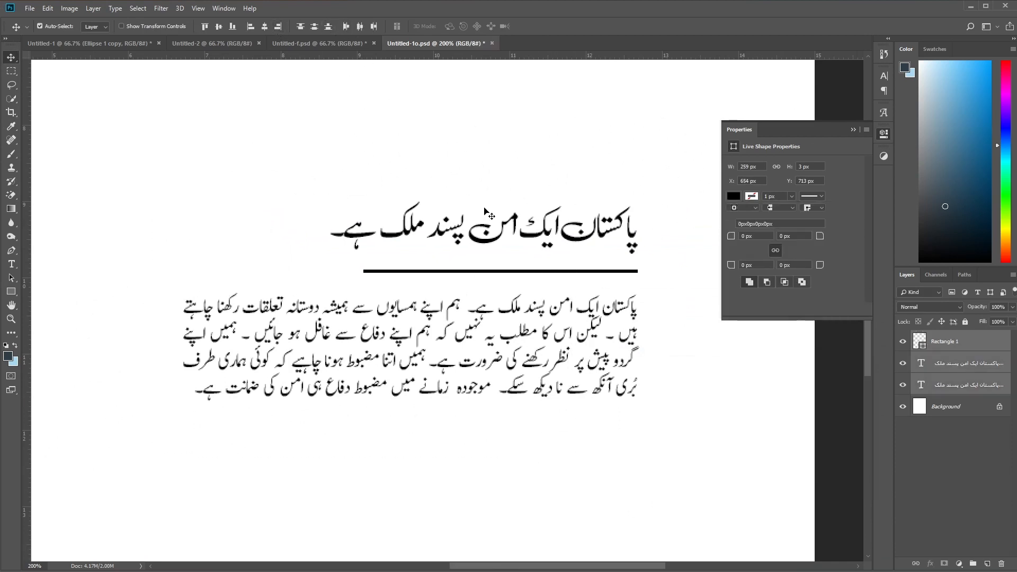
left_click(663, 286)
left_click(545, 239)
left_click(534, 272)
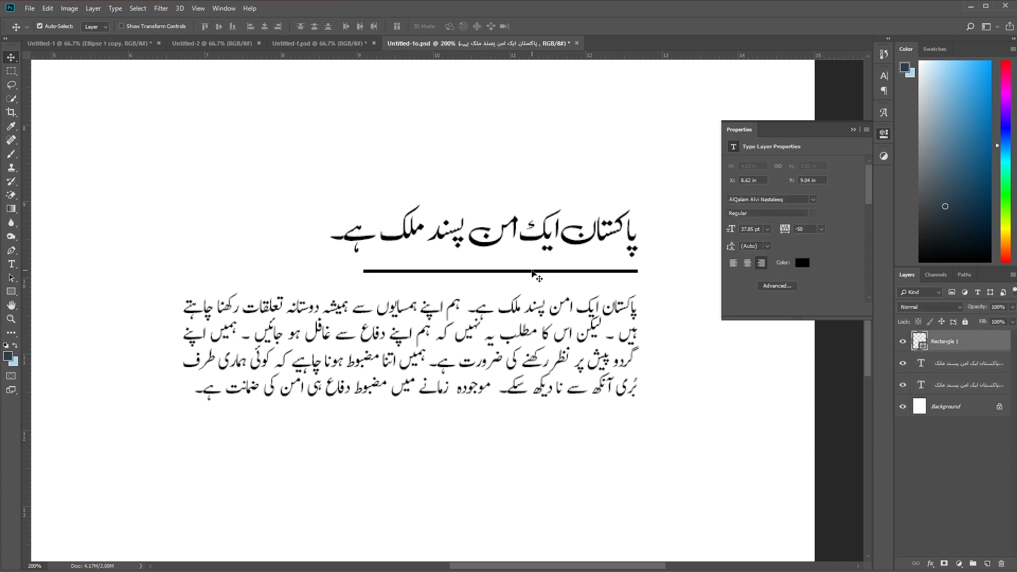
left_click_drag(527, 316, 527, 328)
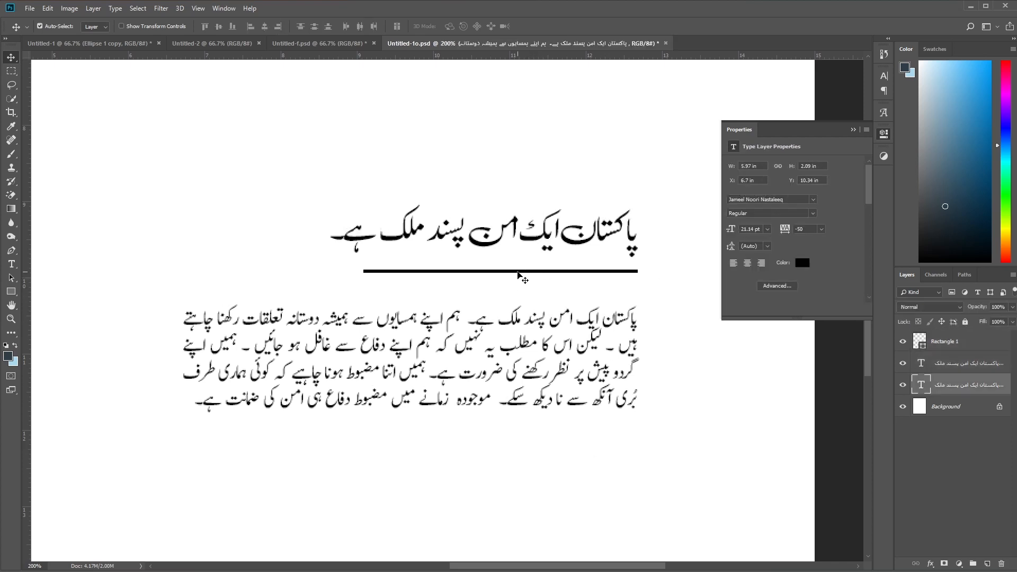
Step: Duplicate the heading, divider and paragraph together and place the copy below the original, shifted slightly left
left_click_drag(165, 184, 670, 444)
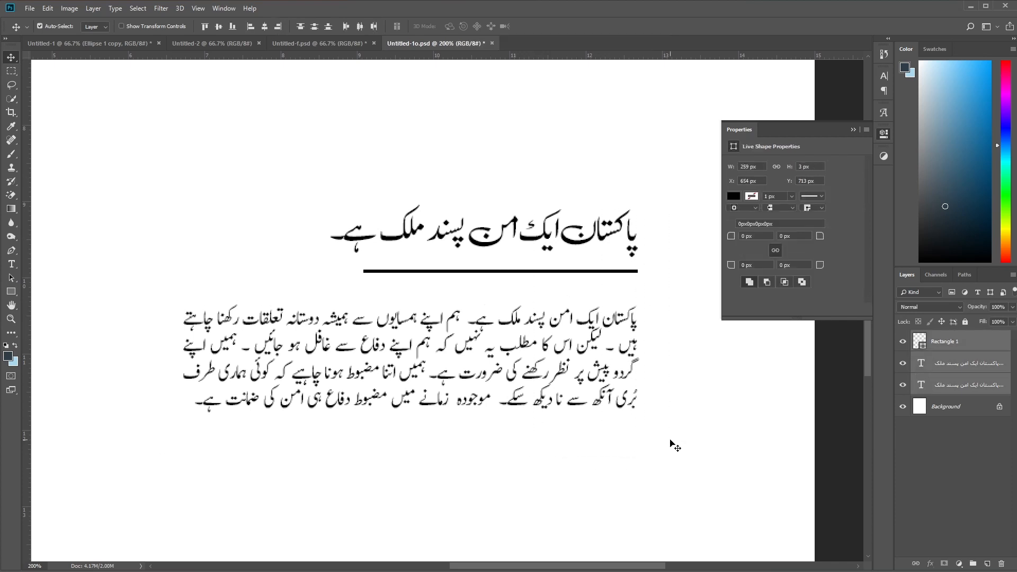
key("ctrl+minus")
left_click(355, 390)
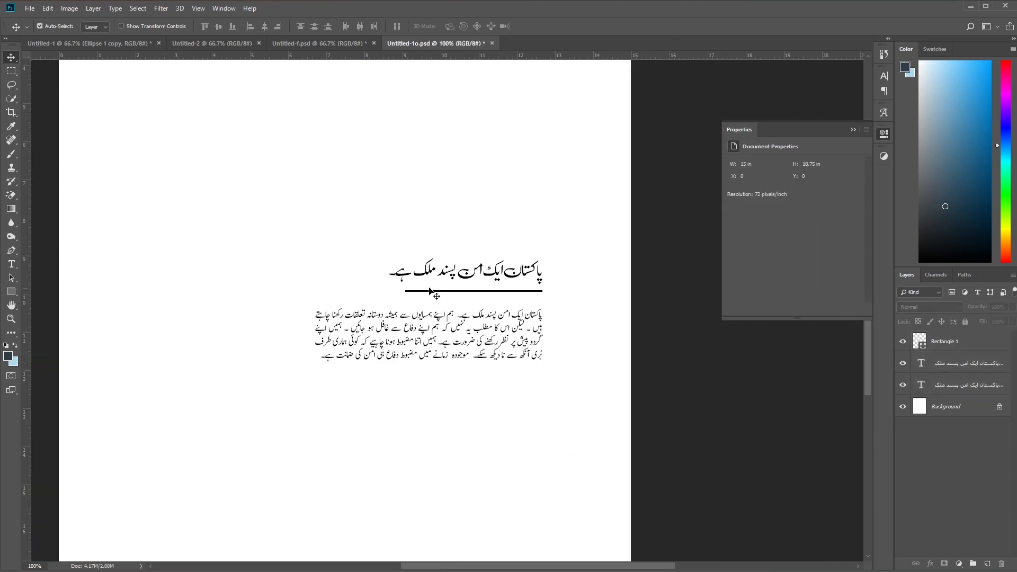
left_click_drag(439, 293, 267, 351)
left_click_drag(269, 216, 548, 395)
left_click_drag(389, 354, 328, 512)
left_click(337, 416)
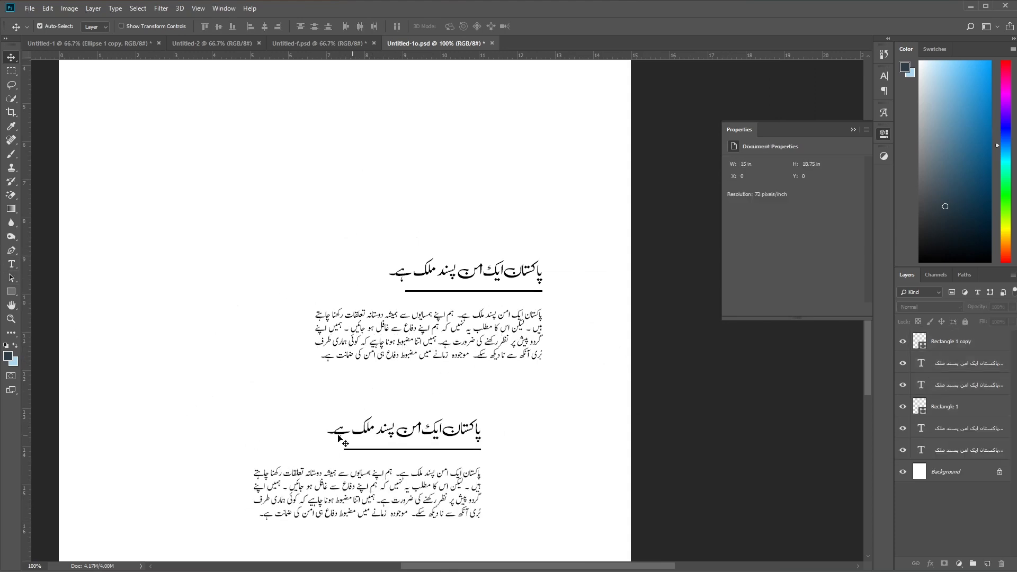
Step: Delete the divider in the copied layout and nudge its heading down closer to the paragraph
left_click(349, 451)
key("Delete")
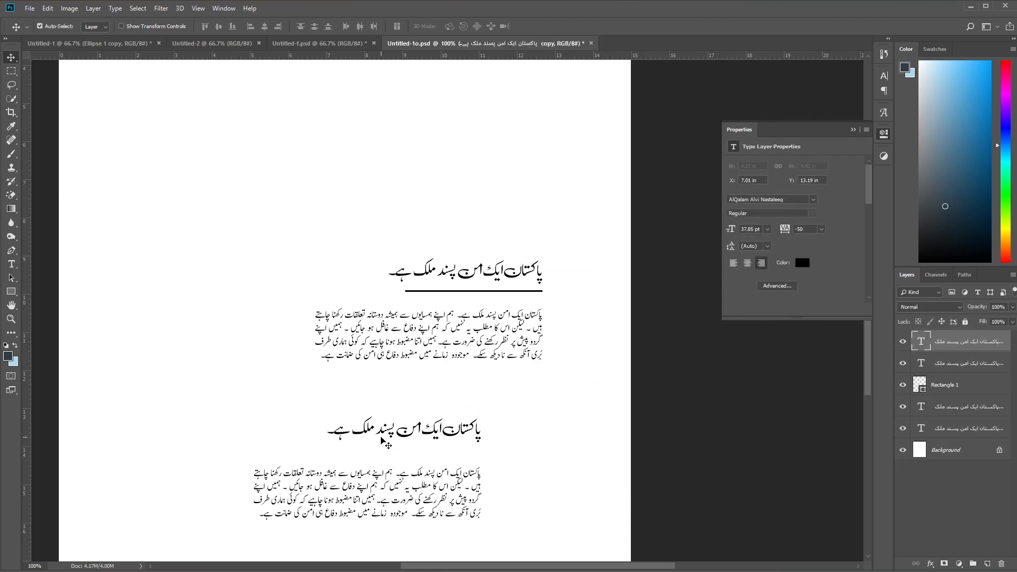
key("Down")
key("Down")
key("Down")
key("Down")
key("Down")
key("Down")
key("Down")
key("Down")
key("Down")
key("Down")
key("Down")
key("Down")
key("Down")
key("Down")
key("Down")
key("Down")
key("Down")
key("Down")
key("Down")
key("Down")
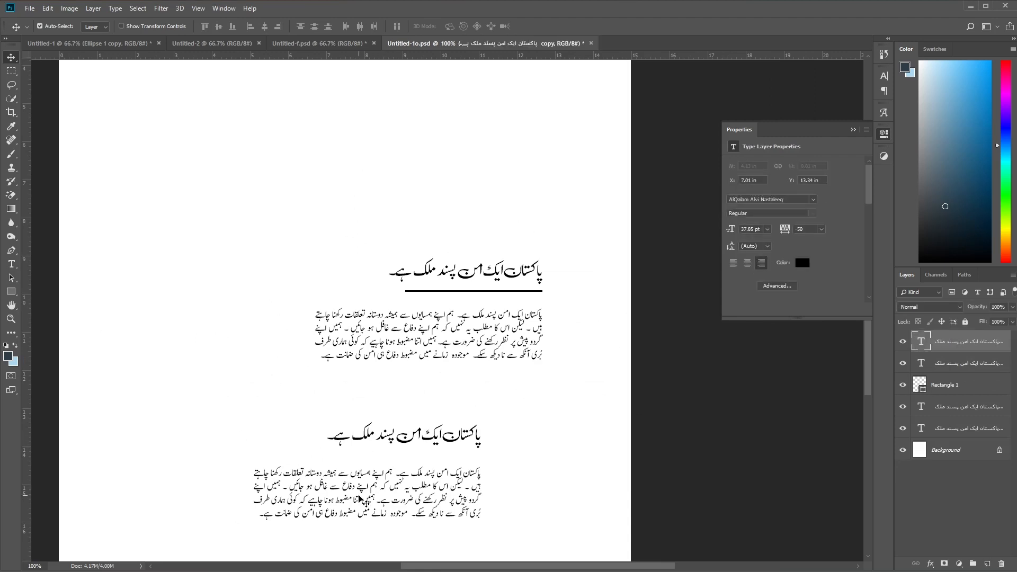
Step: Draw a rectangle about 306 × 59 px over the copied heading and fill it with light yellow
left_click(11, 292)
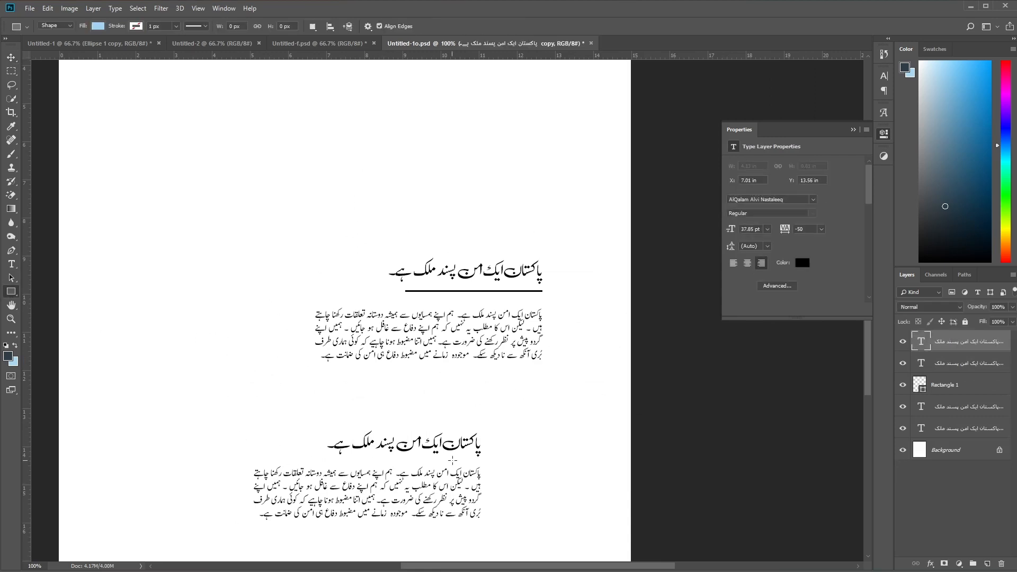
left_click_drag(485, 427, 322, 458)
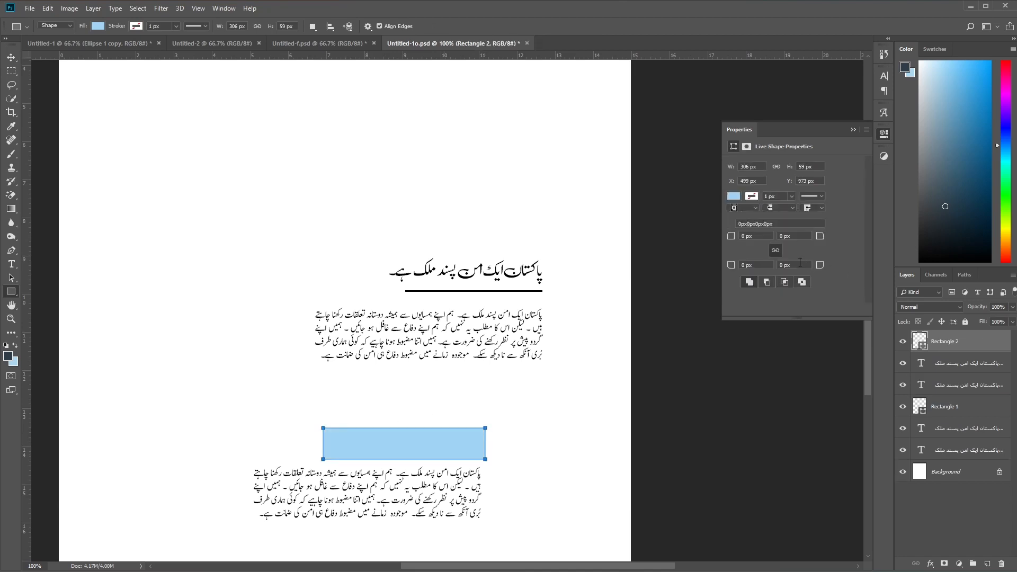
left_click(733, 196)
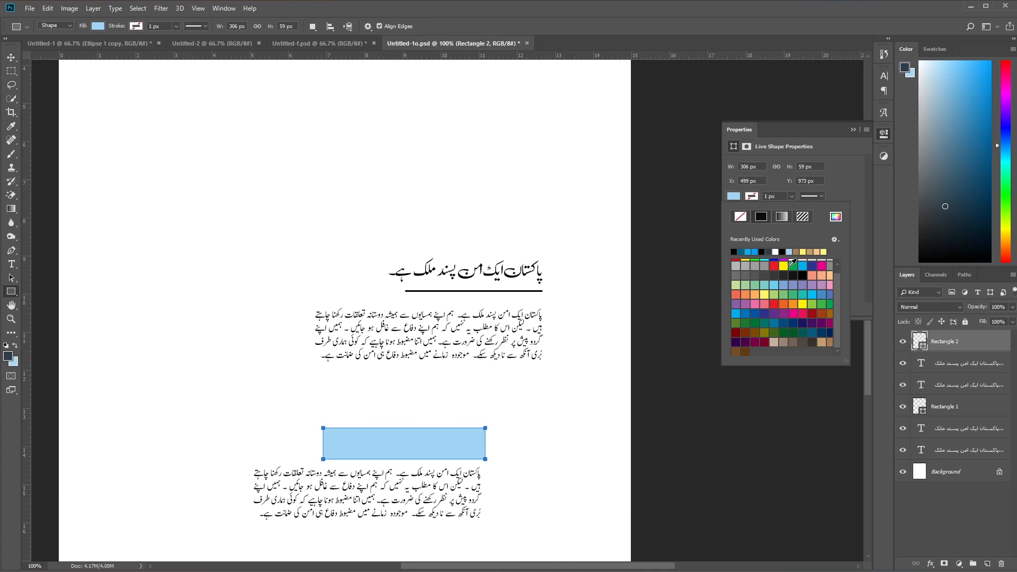
left_click(824, 251)
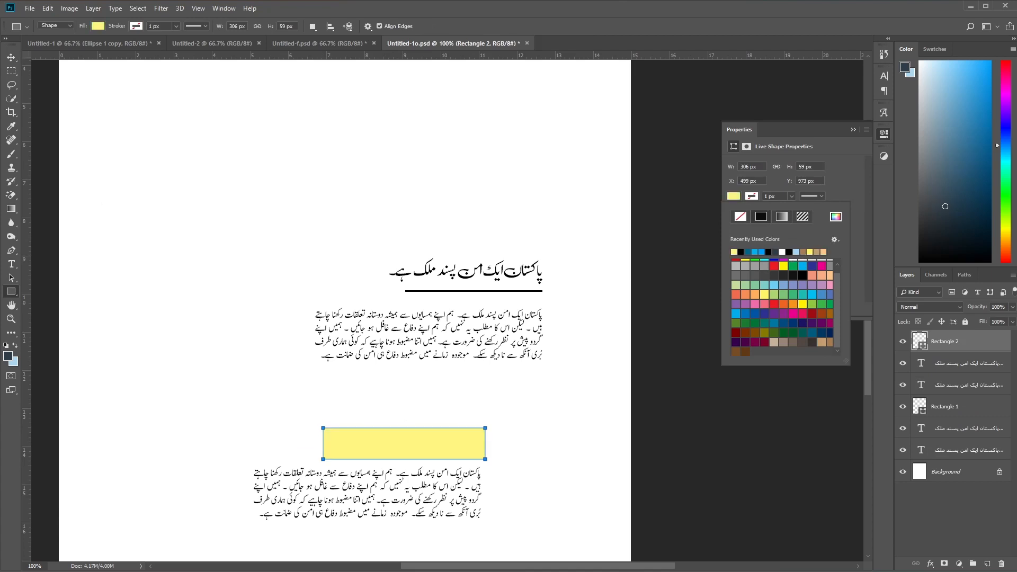
Step: Place the yellow rectangle behind the copied heading and right-align the heading, rectangle and paragraph
left_click(5, 55)
left_click_drag(995, 345, 994, 377)
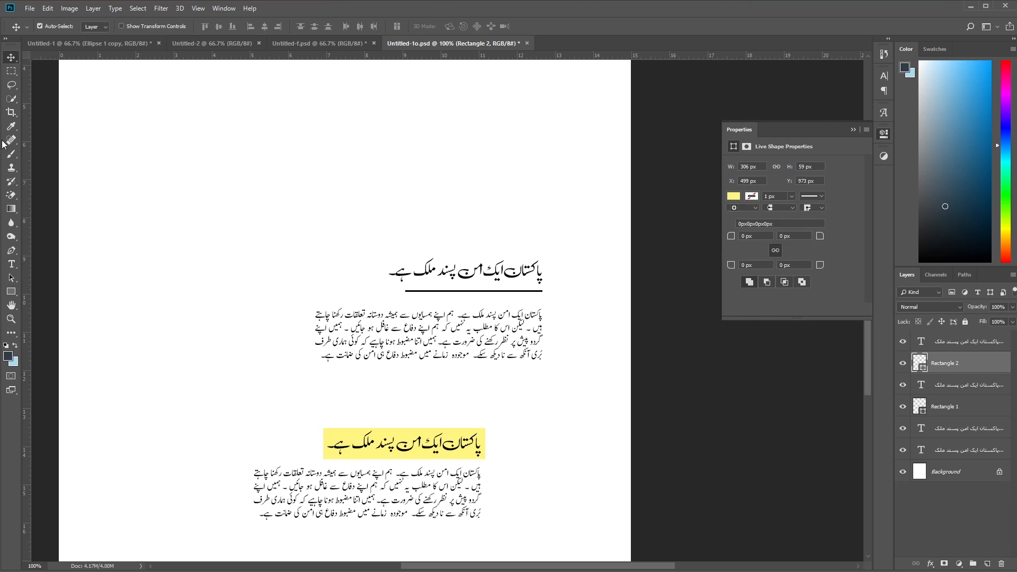
left_click_drag(186, 446, 222, 370)
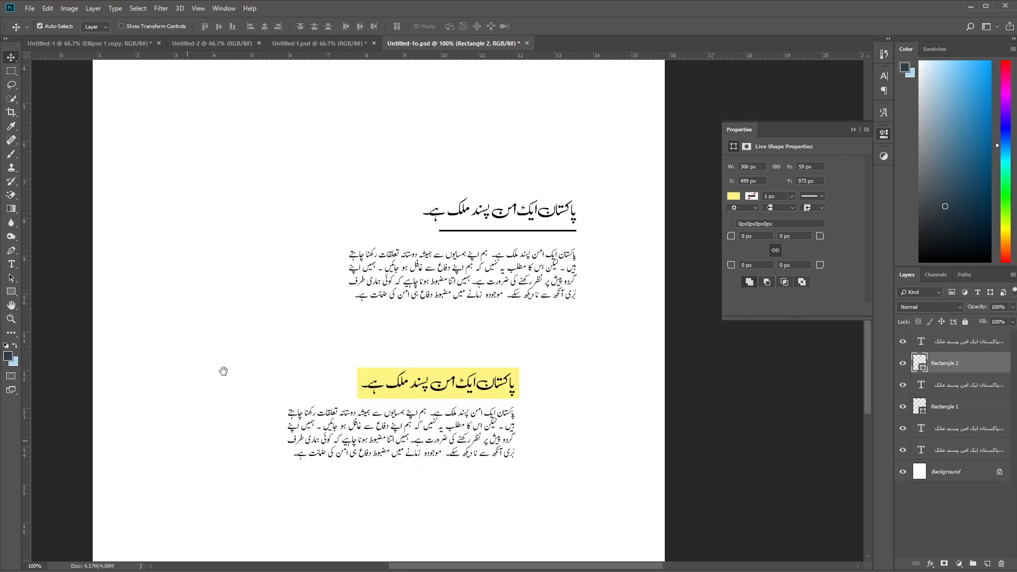
left_click_drag(237, 327, 545, 472)
left_click(278, 27)
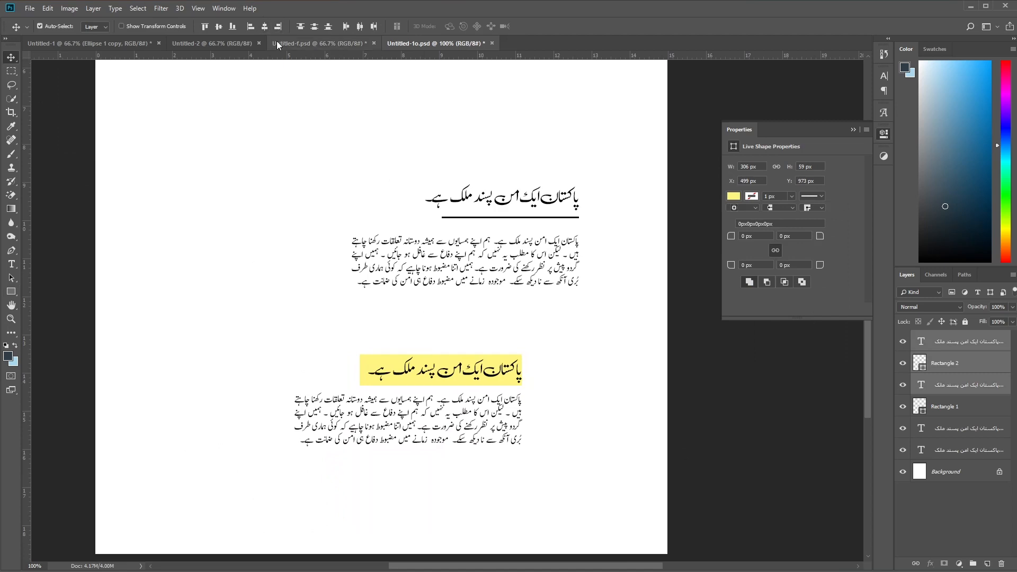
left_click(276, 41)
left_click(404, 45)
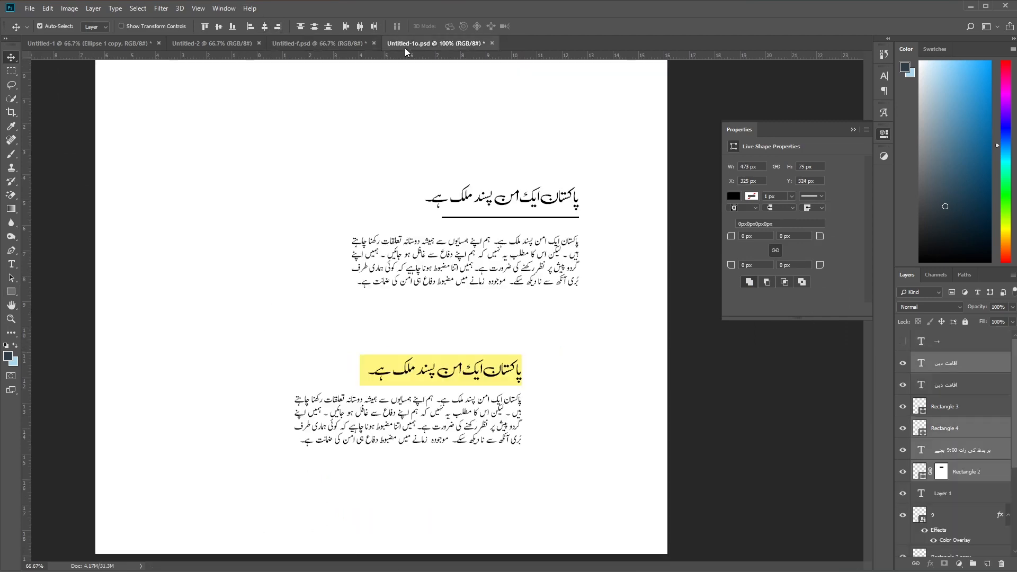
Step: Move the yellow-highlighted heading and its paragraph together to the upper-left area of the page
left_click(320, 351)
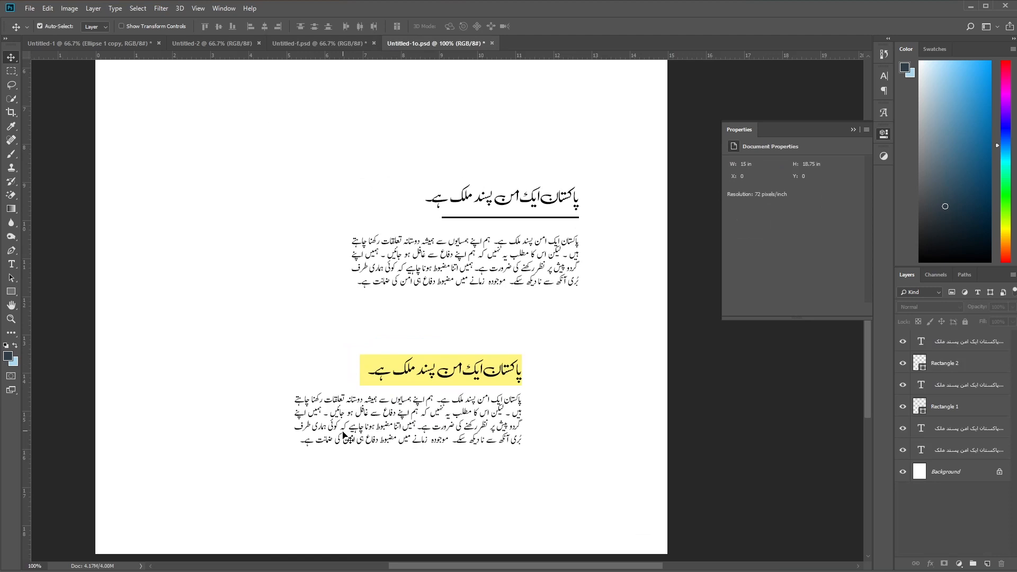
left_click_drag(557, 483, 253, 347)
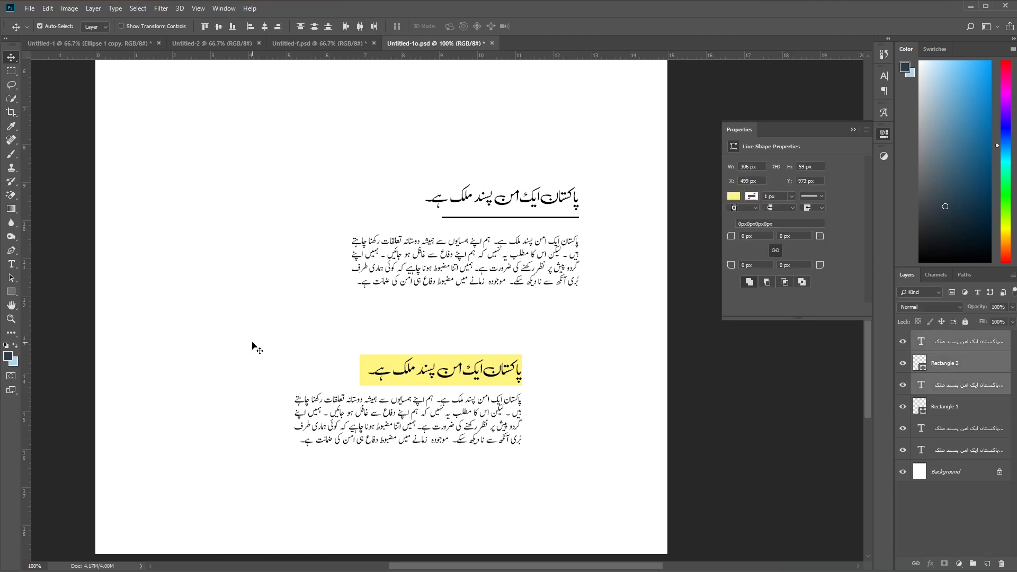
left_click(253, 348)
left_click_drag(277, 325, 537, 428)
left_click_drag(414, 426, 261, 161)
left_click_drag(485, 200, 377, 416)
left_click(11, 266)
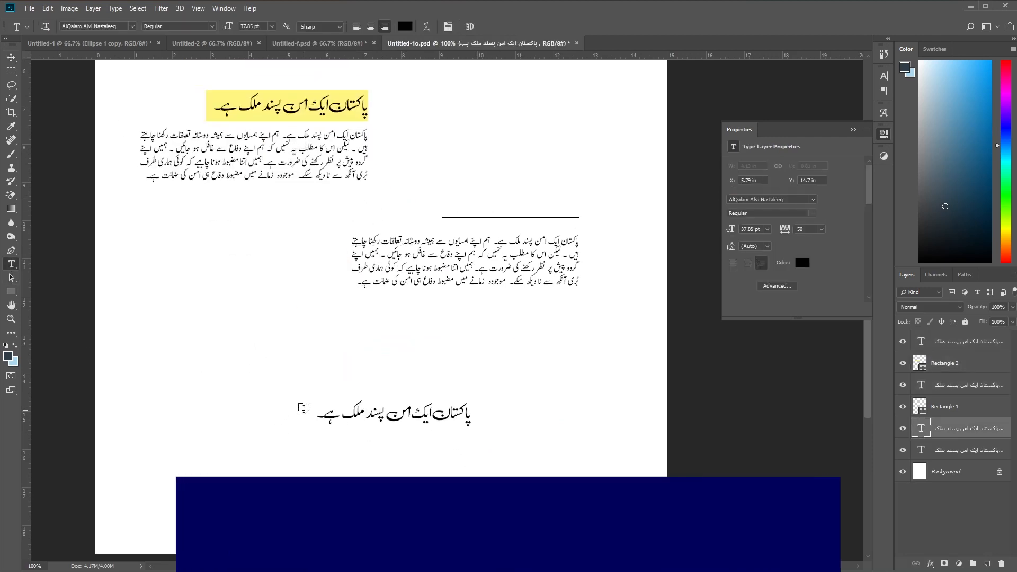
key("v")
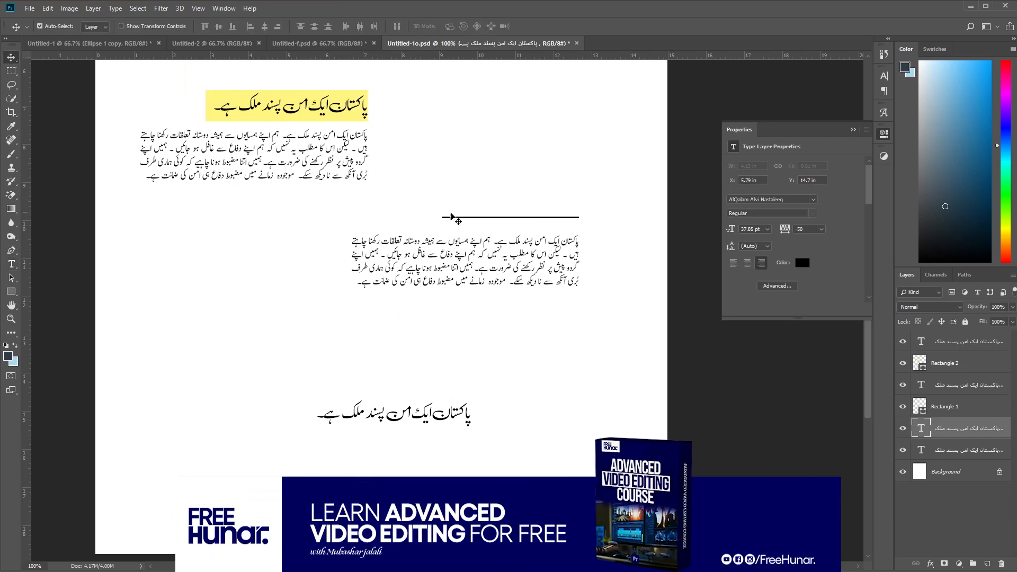
left_click(459, 218)
left_click_drag(459, 218, 442, 254)
key("ctrl+z")
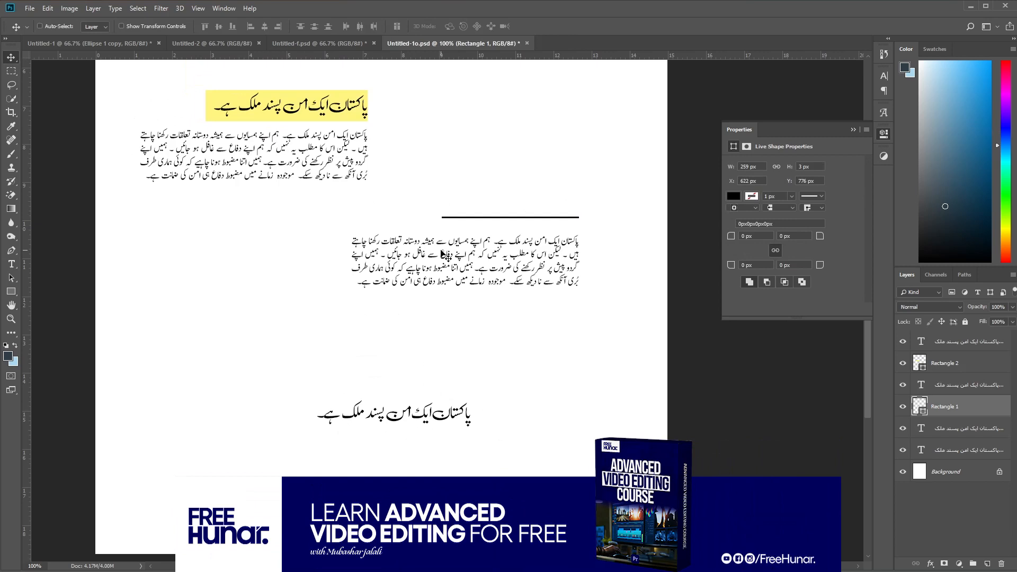
key("ctrl+z")
key("ctrl+alt+z")
key("ctrl+alt+z")
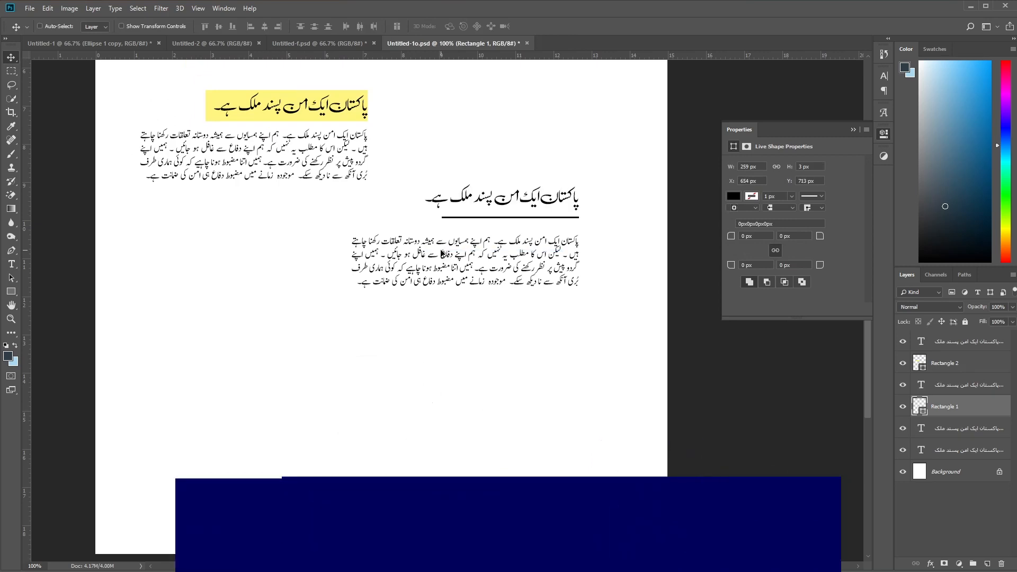
Step: Move the heading, divider and paragraph layout toward the page's right edge and place a duplicate of it at the lower left
left_click_drag(586, 178, 260, 405)
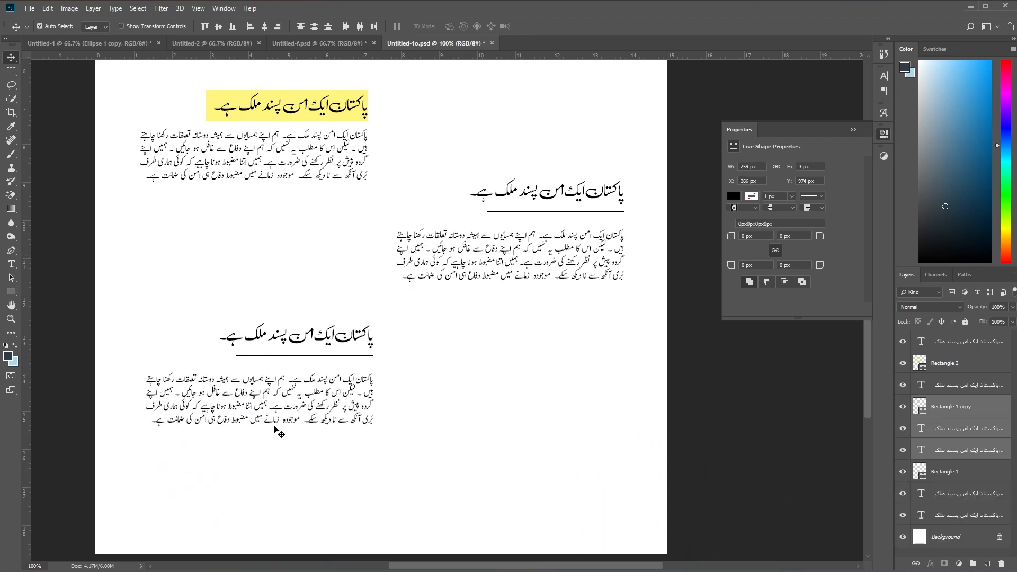
left_click(293, 478)
Step: Move the duplicate's heading and divider to the right of its paragraph and stretch the divider to about 376 px wide
left_click_drag(300, 341, 498, 401)
left_click_drag(312, 358, 512, 416)
key("ctrl+t")
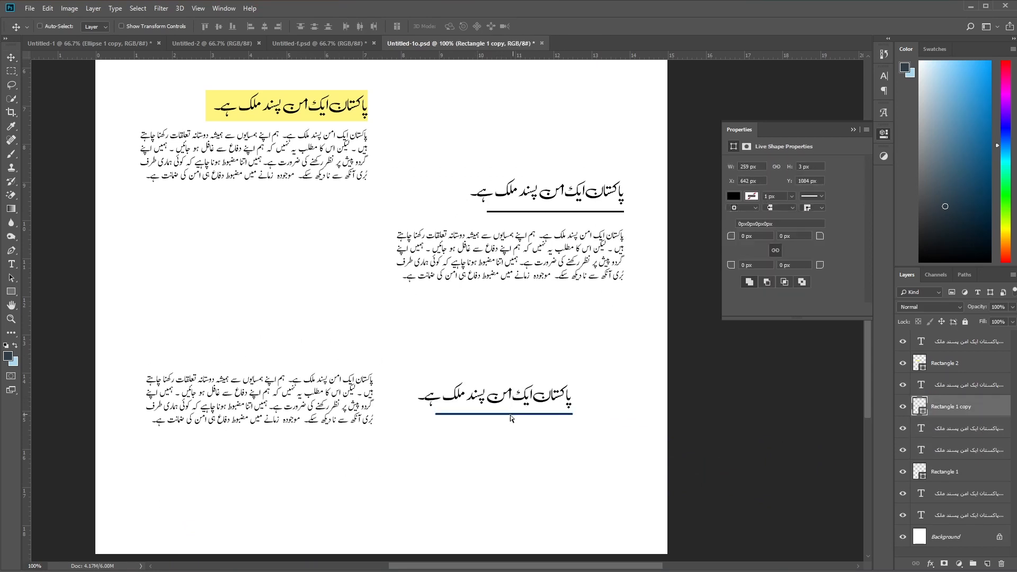
left_click_drag(432, 413, 371, 455)
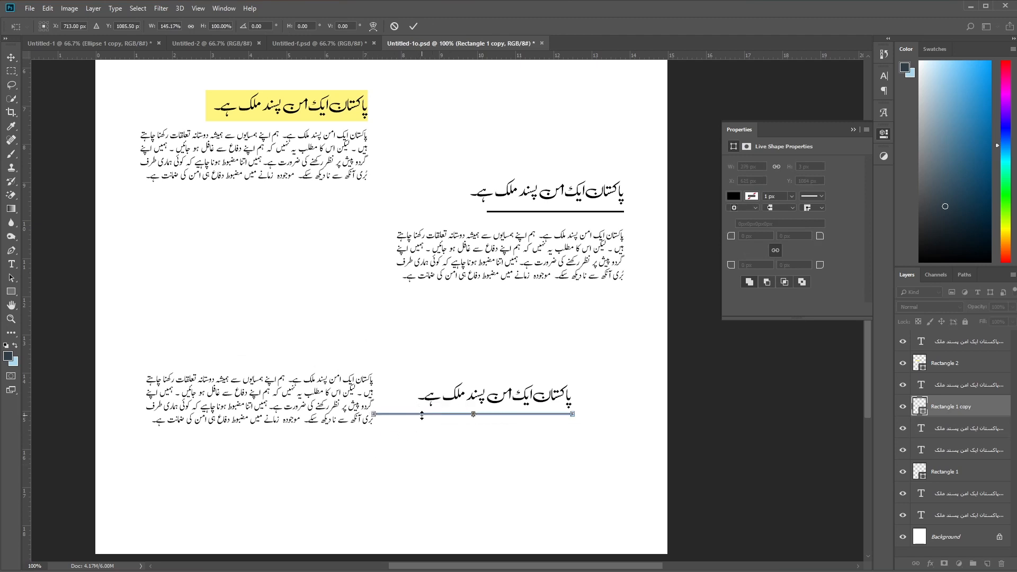
key("Return")
Step: Centre the duplicate's heading and widened divider on each other both vertically and horizontally, and move them above the lower-left paragraph
left_click(440, 414)
left_click(458, 404, "shift")
left_click_drag(554, 362, 449, 464)
left_click(221, 26)
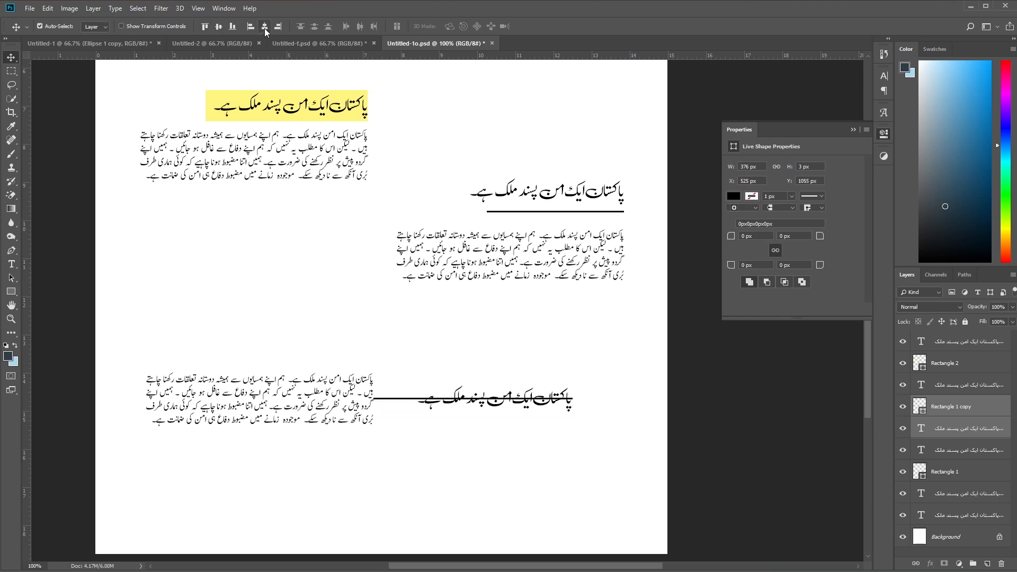
left_click(265, 28)
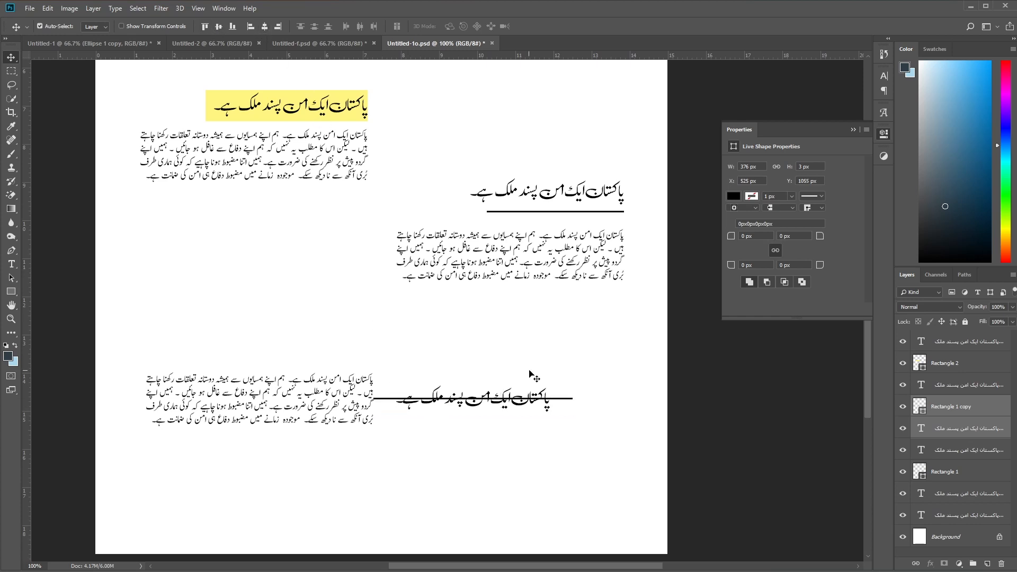
left_click_drag(458, 402, 246, 355)
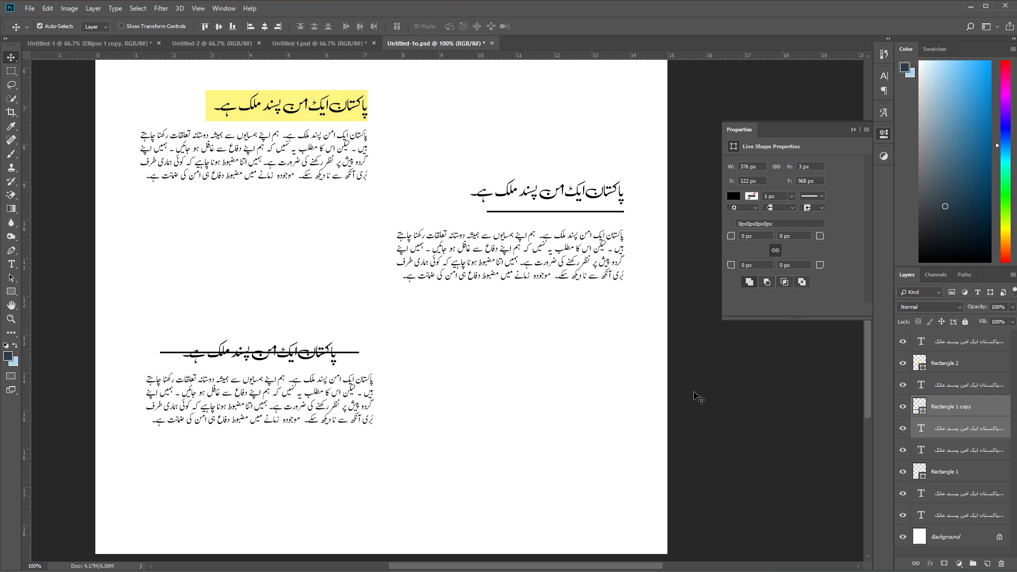
Step: Hide the part of the widened divider behind the heading with a layer mask made from a rectangular selection and inverted
left_click(925, 416)
left_click(903, 407)
left_click(902, 406)
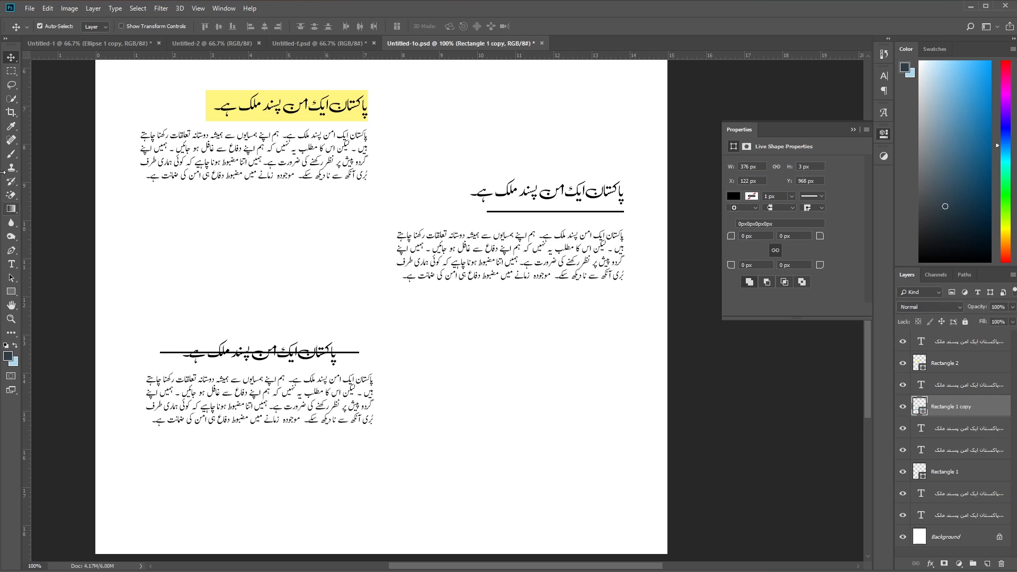
left_click(11, 70)
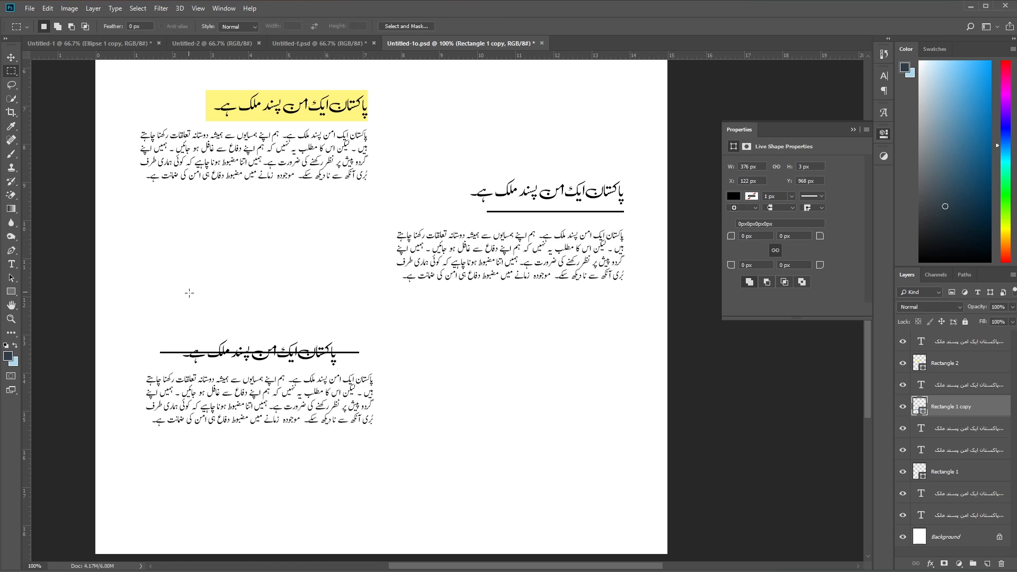
left_click_drag(179, 342, 342, 365)
left_click(944, 564)
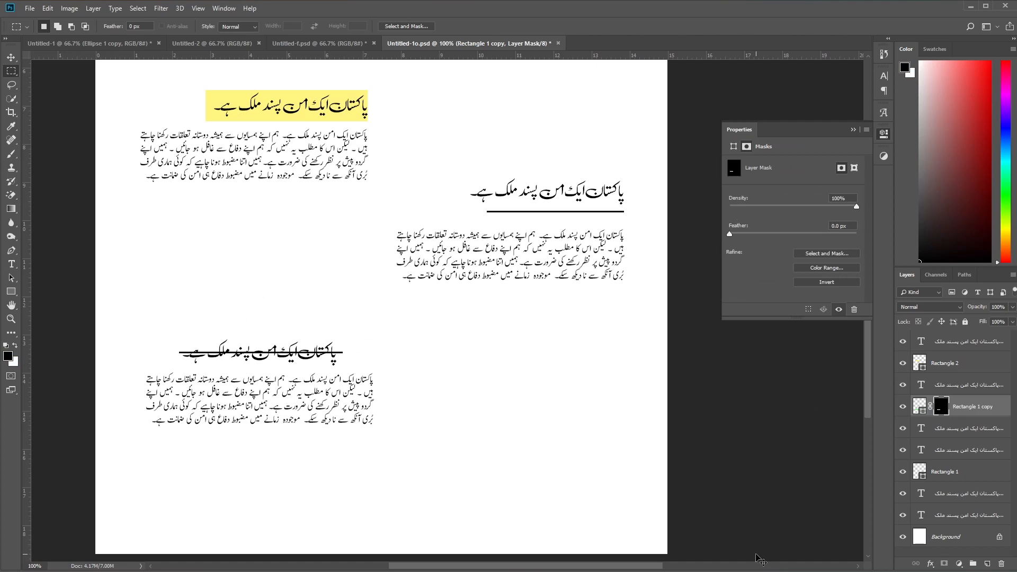
key("ctrl+minus")
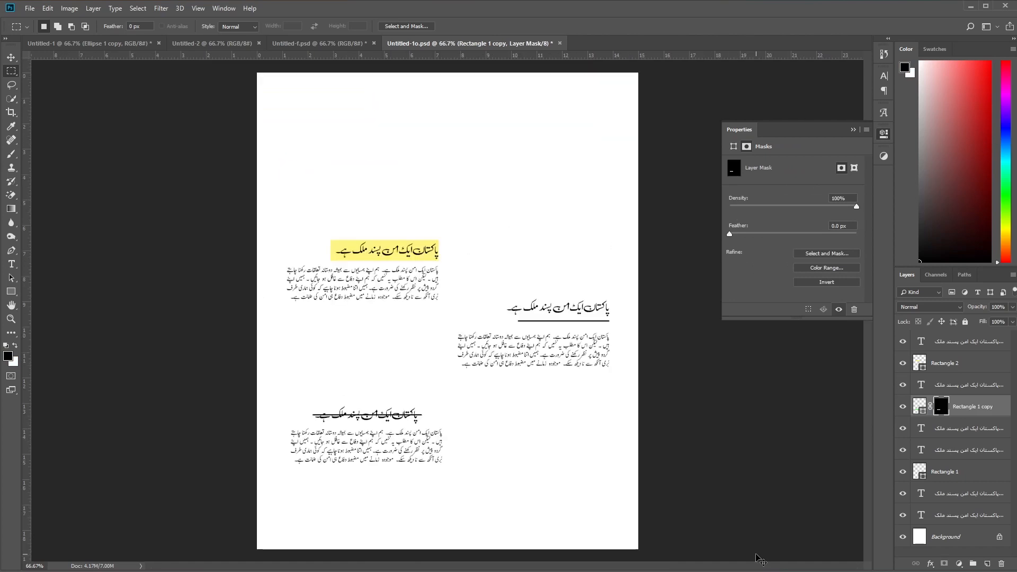
key("ctrl+i")
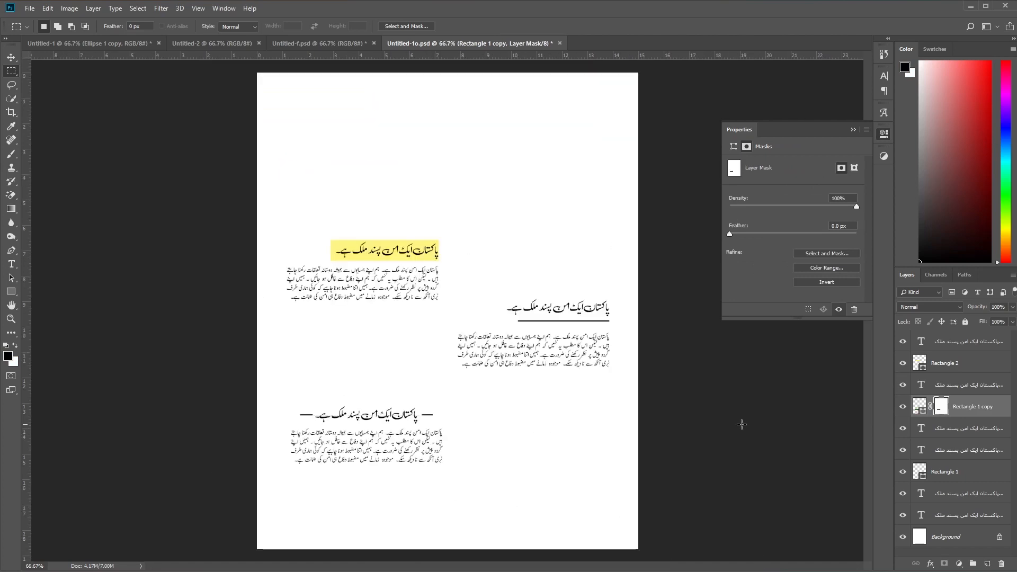
left_click(11, 57)
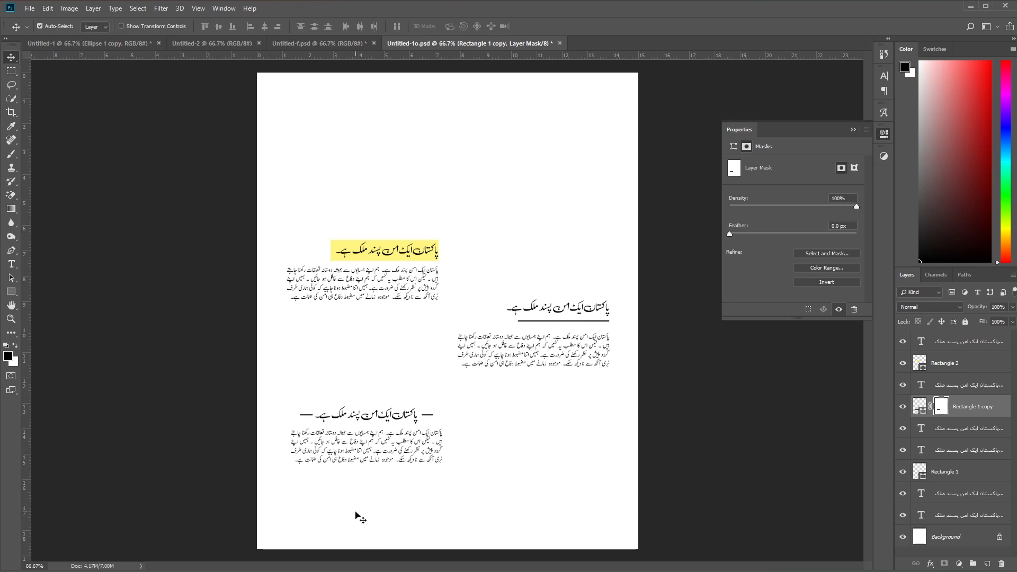
key("ctrl+plus")
key("ctrl+plus")
left_click_drag(361, 479, 392, 346)
left_click_drag(311, 443, 427, 278)
left_click_drag(327, 398, 245, 435)
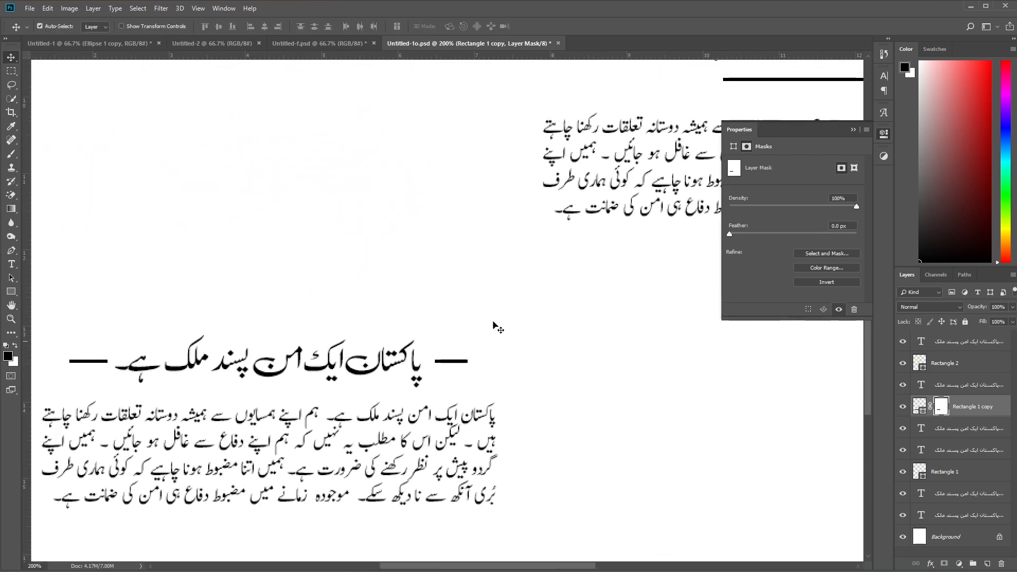
Step: Scale the lower-left paragraph's text box down to about 5.18 in wide to match the span of the heading with its side lines
left_click_drag(212, 503, 398, 482)
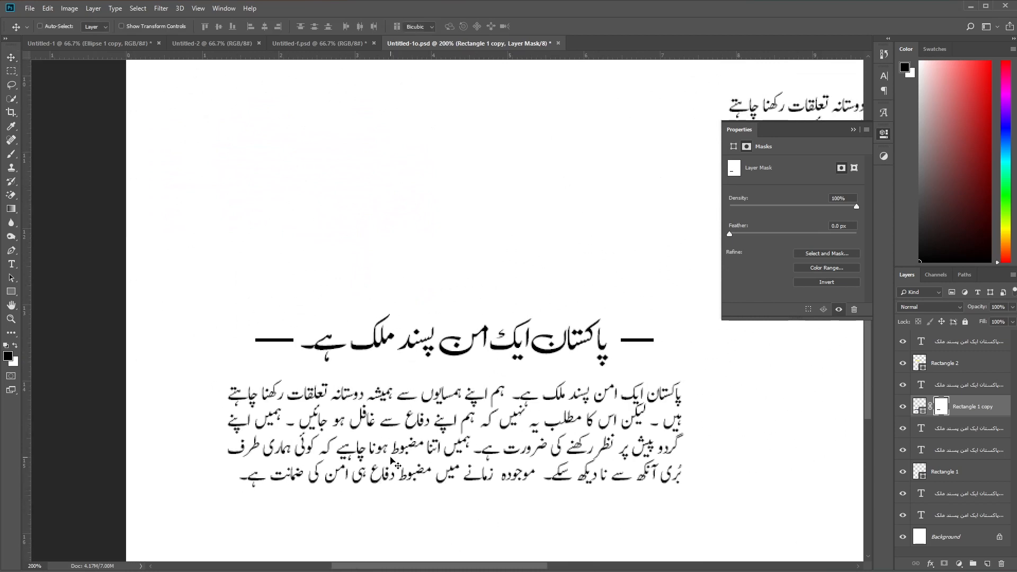
key("ctrl+t")
key("Return")
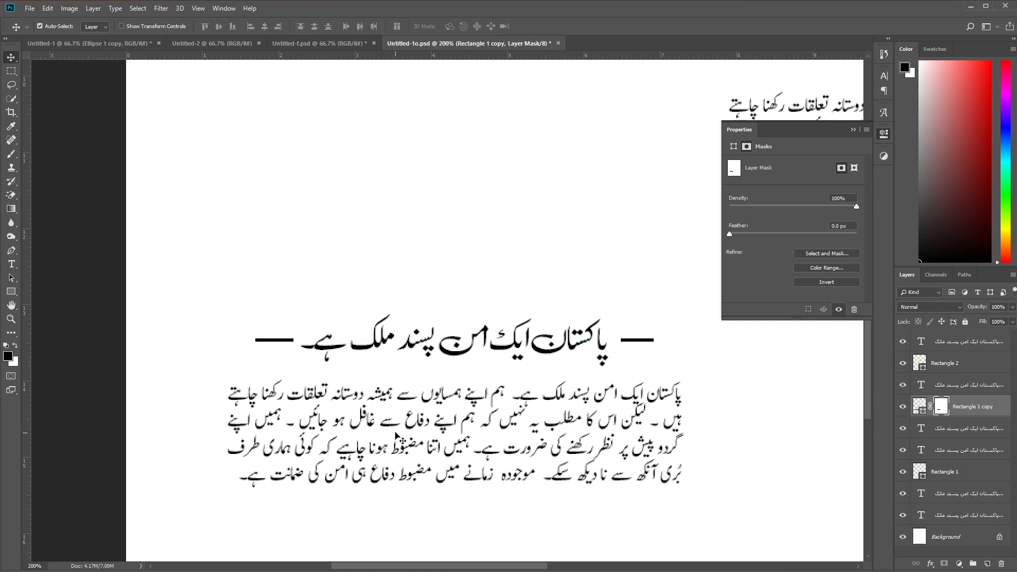
left_click(395, 424)
key("ctrl+t")
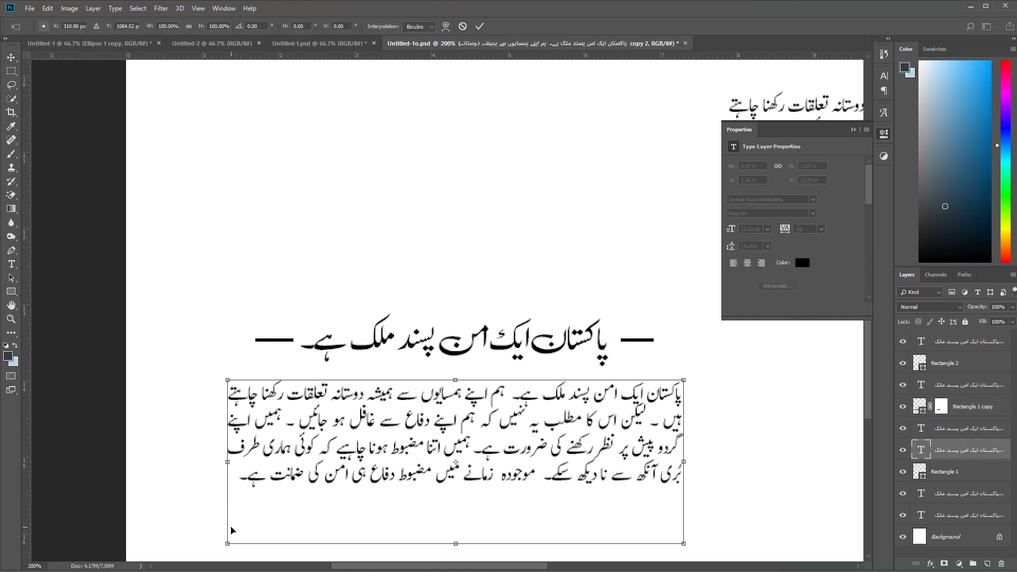
left_click_drag(228, 544, 265, 542)
key("Return")
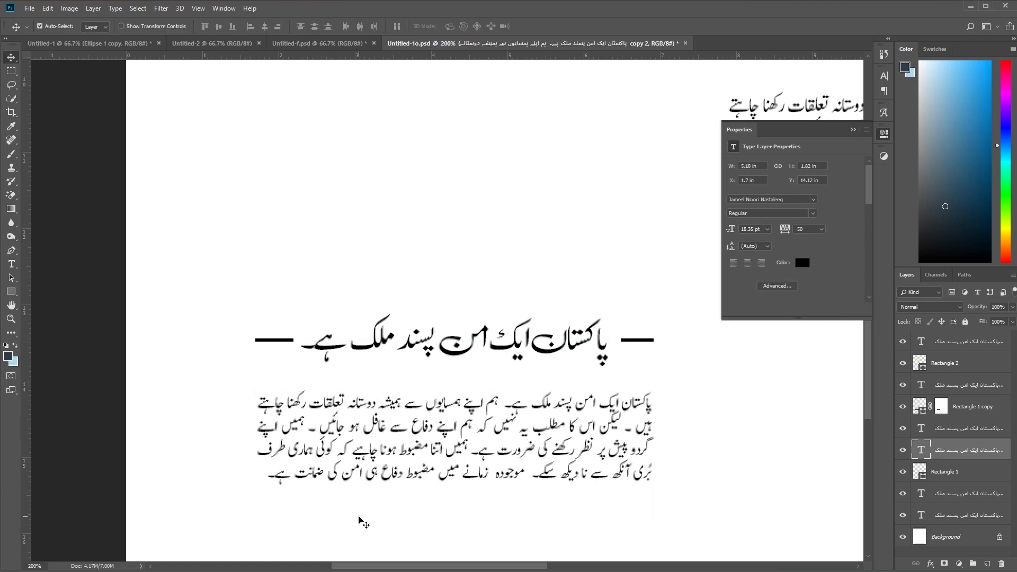
Step: Compare centred alignment with justification on the lower-left paragraph, and set it to justified with the last line centred
left_click(884, 75)
left_click(809, 72)
left_click(828, 90)
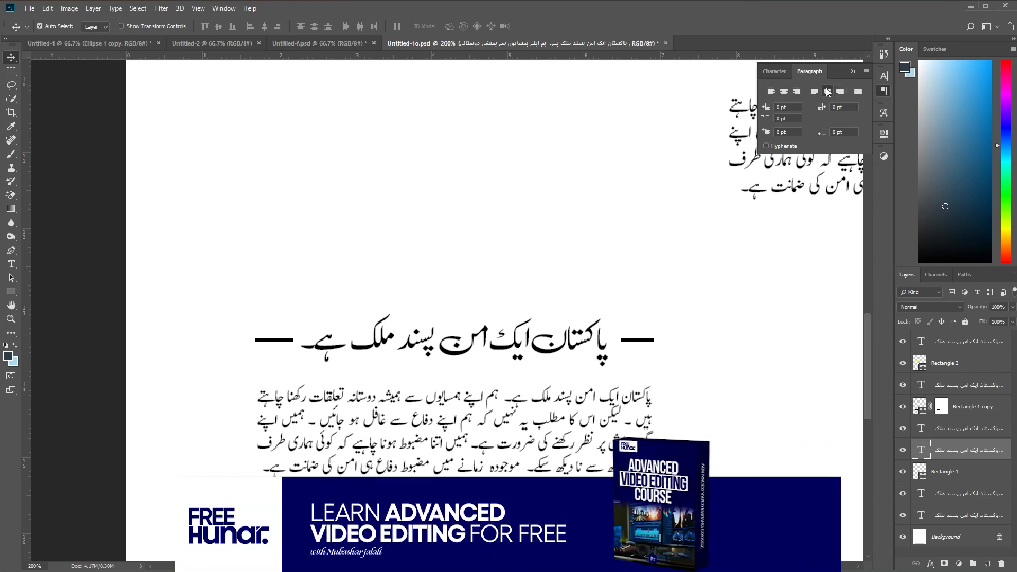
left_click(787, 94)
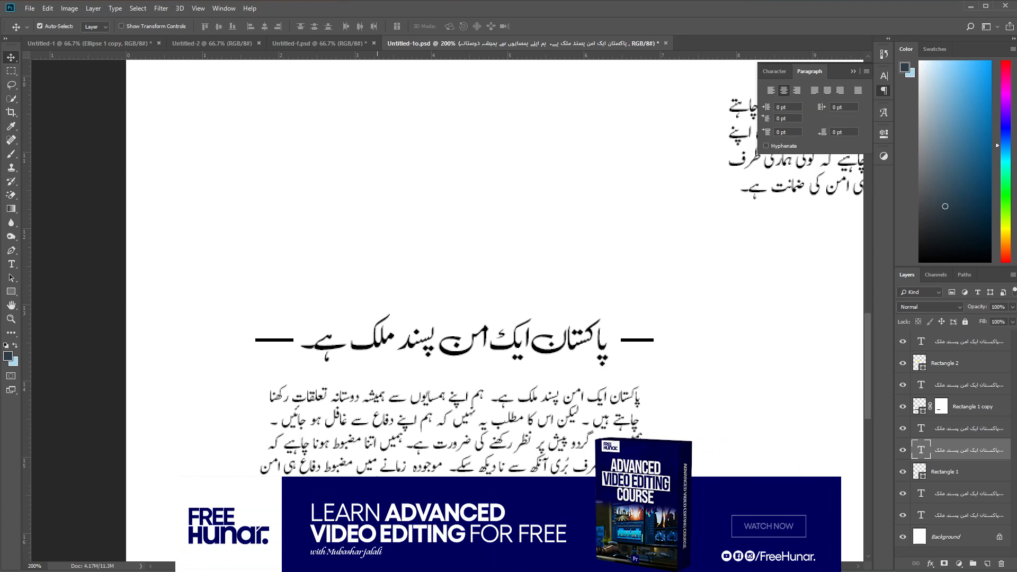
left_click(825, 91)
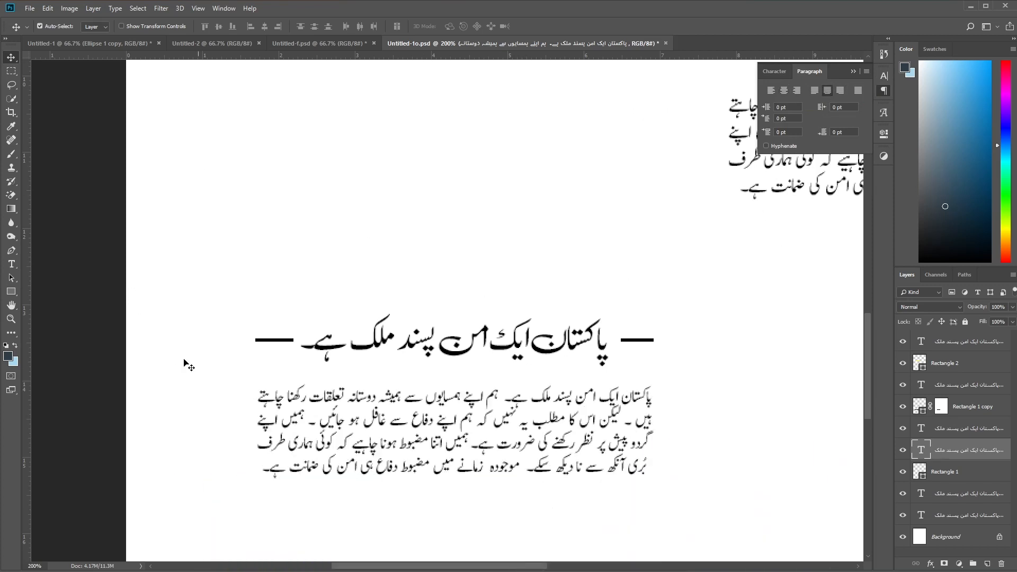
scroll(158, 221, "down", 5)
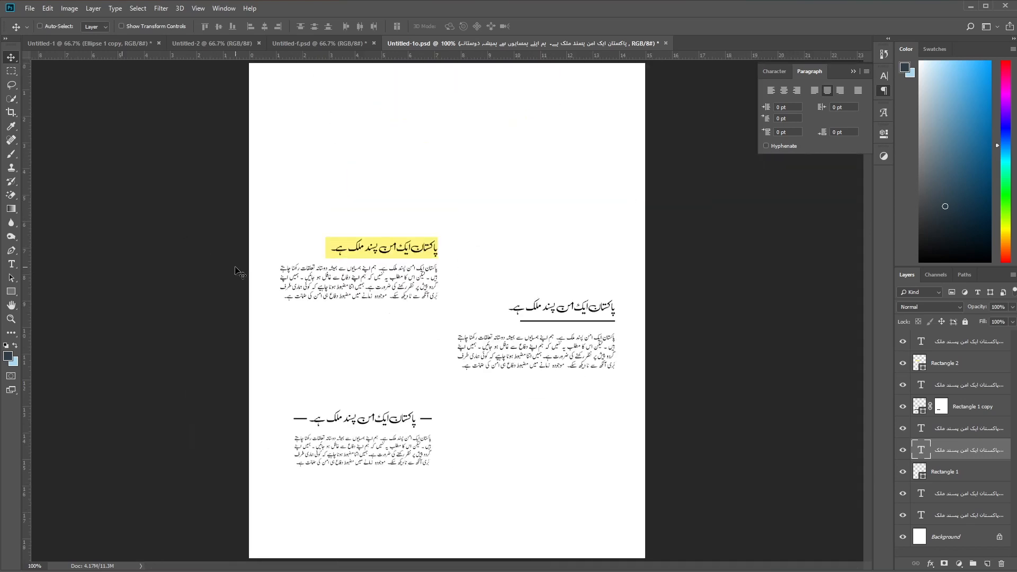